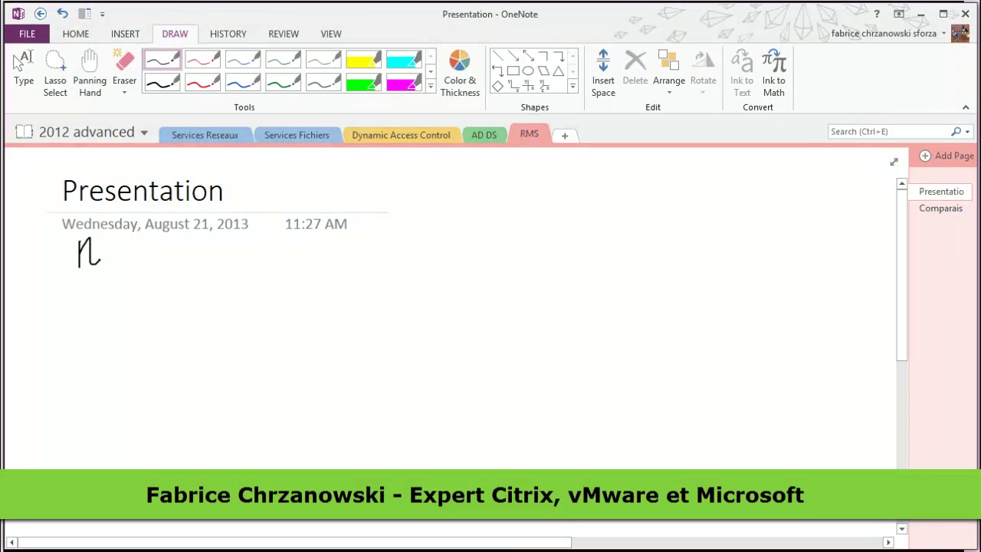
# Handwrite the title 'RIGHTS MANAGEMENT SERVICES' in black ink below the page date
pyautogui.moveTo(114, 232)
pyautogui.mouseDown()
pyautogui.moveTo(142, 249)
pyautogui.moveTo(177, 253)
pyautogui.mouseUp()
pyautogui.moveTo(164, 235)
pyautogui.mouseDown()
pyautogui.moveTo(180, 230)
pyautogui.moveTo(192, 247)
pyautogui.mouseUp()
pyautogui.moveTo(257, 232)
pyautogui.mouseDown()
pyautogui.moveTo(258, 250)
pyautogui.moveTo(340, 240)
pyautogui.mouseUp()
pyautogui.moveTo(346, 233)
pyautogui.mouseDown()
pyautogui.moveTo(346, 244)
pyautogui.moveTo(396, 228)
pyautogui.moveTo(410, 237)
pyautogui.moveTo(452, 216)
pyautogui.mouseUp()
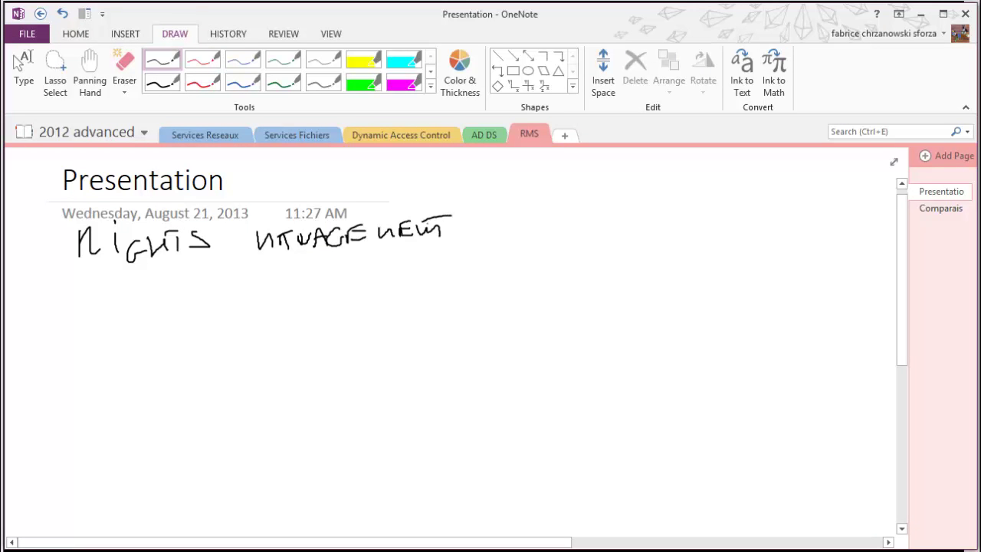
pyautogui.moveTo(521, 208); pyautogui.dragTo(494, 230)
pyautogui.moveTo(532, 213)
pyautogui.mouseDown()
pyautogui.moveTo(521, 228)
pyautogui.moveTo(541, 222)
pyautogui.mouseUp()
pyautogui.moveTo(546, 215); pyautogui.dragTo(584, 222)
pyautogui.moveTo(589, 215); pyautogui.dragTo(622, 221)
pyautogui.moveTo(650, 205); pyautogui.dragTo(639, 221)
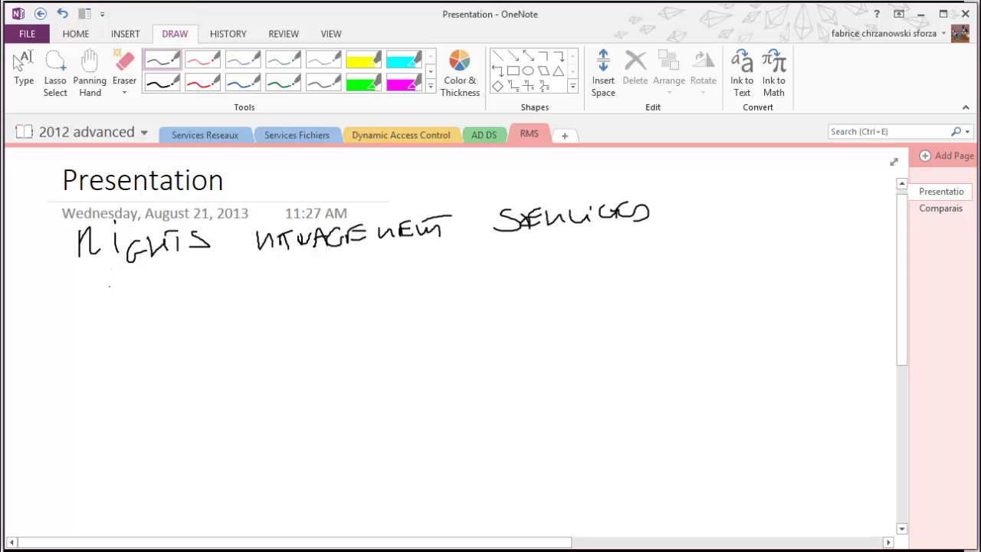
# Add the ink notes 'RMS' and 'USB → RMS' with a dash and an arrow below the title
pyautogui.moveTo(86, 292); pyautogui.dragTo(124, 294)
pyautogui.moveTo(151, 285)
pyautogui.mouseDown()
pyautogui.moveTo(162, 270)
pyautogui.moveTo(194, 282)
pyautogui.moveTo(213, 268)
pyautogui.moveTo(279, 282)
pyautogui.moveTo(274, 305)
pyautogui.moveTo(310, 303)
pyautogui.mouseUp()
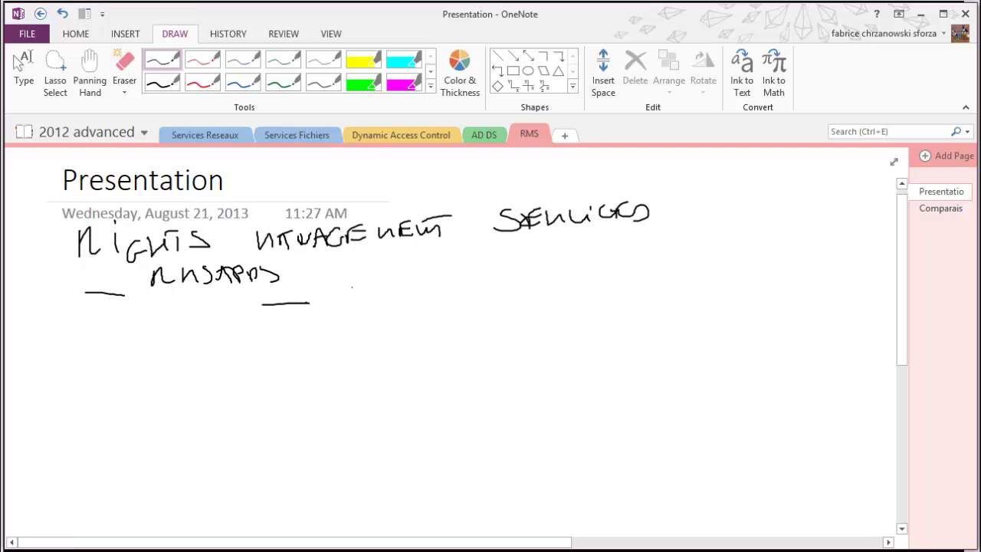
pyautogui.moveTo(351, 279)
pyautogui.mouseDown()
pyautogui.moveTo(359, 297)
pyautogui.moveTo(532, 288)
pyautogui.mouseUp()
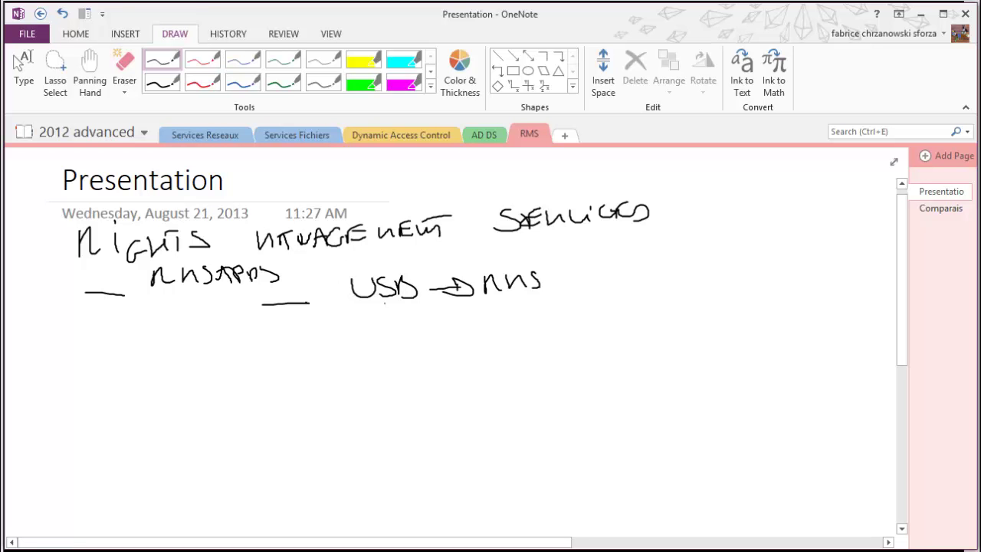
pyautogui.moveTo(291, 328); pyautogui.dragTo(335, 328)
pyautogui.moveTo(329, 320); pyautogui.dragTo(330, 334)
# Draw a box labelled 'RMS' to the right of SERVICES
pyautogui.moveTo(623, 249); pyautogui.dragTo(623, 283)
pyautogui.moveTo(622, 245)
pyautogui.mouseDown()
pyautogui.moveTo(641, 244)
pyautogui.moveTo(674, 267)
pyautogui.mouseUp()
pyautogui.moveTo(674, 279); pyautogui.dragTo(612, 282)
pyautogui.moveTo(686, 247)
pyautogui.mouseDown()
pyautogui.moveTo(708, 261)
pyautogui.moveTo(724, 253)
pyautogui.mouseUp()
pyautogui.moveTo(728, 241); pyautogui.dragTo(725, 260)
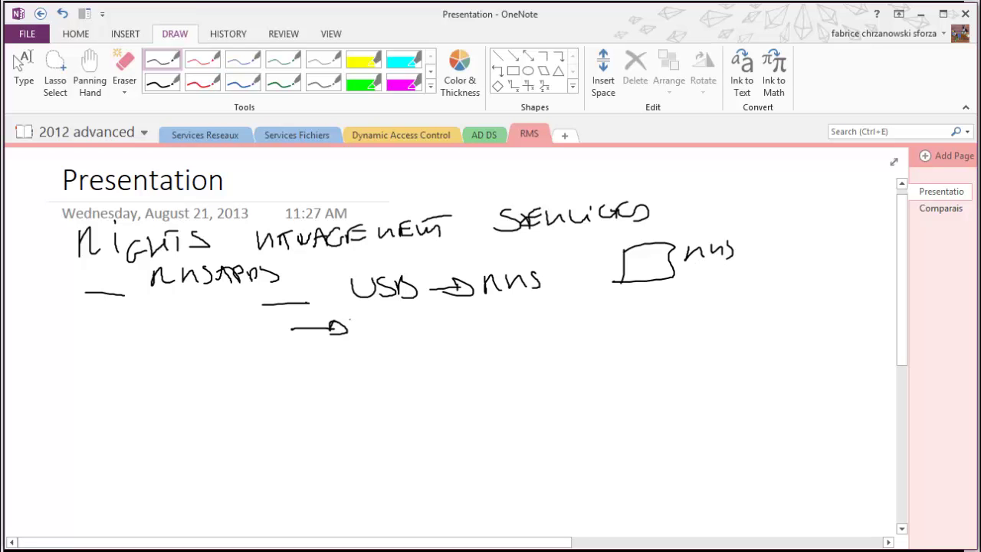
# Write 'LAPTOP' after the lower arrow
pyautogui.moveTo(368, 315); pyautogui.dragTo(371, 333)
pyautogui.moveTo(388, 328)
pyautogui.mouseDown()
pyautogui.moveTo(396, 309)
pyautogui.moveTo(403, 328)
pyautogui.mouseUp()
pyautogui.moveTo(382, 322); pyautogui.dragTo(422, 309)
pyautogui.moveTo(428, 310)
pyautogui.mouseDown()
pyautogui.moveTo(431, 323)
pyautogui.moveTo(443, 307)
pyautogui.mouseUp()
pyautogui.moveTo(453, 310); pyautogui.dragTo(462, 305)
pyautogui.moveTo(462, 305); pyautogui.dragTo(465, 312)
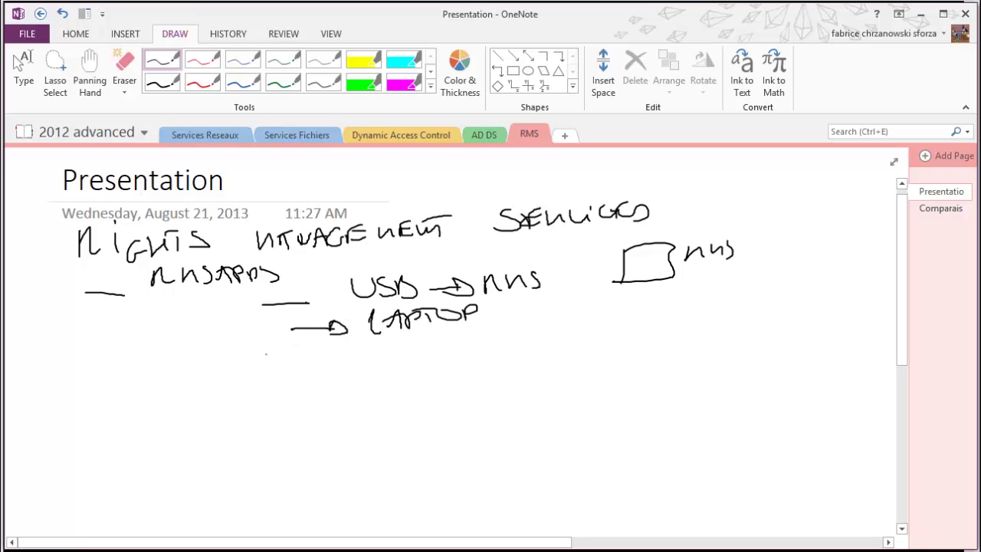
# Write 'FORWARD EMAIL' with lines fanning to an envelope sketch and a crossed-out recipient
pyautogui.moveTo(274, 358); pyautogui.dragTo(318, 359)
pyautogui.moveTo(373, 339)
pyautogui.mouseDown()
pyautogui.moveTo(352, 365)
pyautogui.moveTo(360, 350)
pyautogui.mouseUp()
pyautogui.moveTo(377, 346)
pyautogui.mouseDown()
pyautogui.moveTo(379, 359)
pyautogui.moveTo(433, 344)
pyautogui.moveTo(495, 353)
pyautogui.moveTo(506, 342)
pyautogui.mouseUp()
pyautogui.moveTo(492, 352); pyautogui.dragTo(553, 345)
pyautogui.moveTo(558, 337)
pyautogui.mouseDown()
pyautogui.moveTo(556, 350)
pyautogui.moveTo(651, 331)
pyautogui.mouseUp()
pyautogui.moveTo(606, 330)
pyautogui.mouseDown()
pyautogui.moveTo(650, 325)
pyautogui.moveTo(649, 342)
pyautogui.mouseUp()
pyautogui.moveTo(609, 352)
pyautogui.mouseDown()
pyautogui.moveTo(647, 350)
pyautogui.moveTo(650, 359)
pyautogui.moveTo(715, 318)
pyautogui.mouseUp()
pyautogui.moveTo(719, 316)
pyautogui.mouseDown()
pyautogui.moveTo(721, 334)
pyautogui.moveTo(749, 314)
pyautogui.mouseUp()
pyautogui.moveTo(750, 314)
pyautogui.mouseDown()
pyautogui.moveTo(724, 329)
pyautogui.moveTo(748, 315)
pyautogui.mouseUp()
pyautogui.moveTo(740, 315)
pyautogui.mouseDown()
pyautogui.moveTo(780, 287)
pyautogui.moveTo(757, 302)
pyautogui.mouseUp()
pyautogui.moveTo(742, 303); pyautogui.dragTo(775, 296)
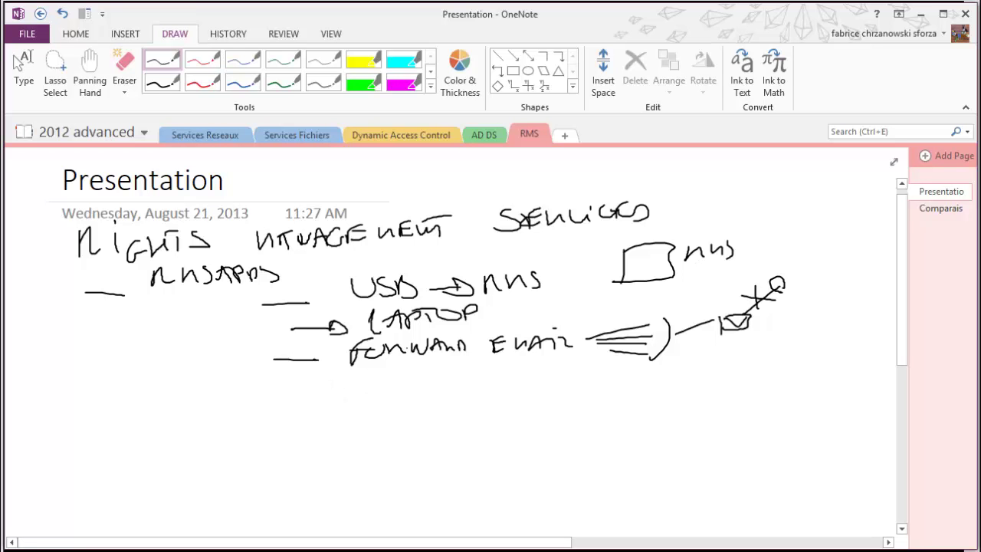
# Write 'ENCRYPT' with an arrow on a dashed line below FORWARD EMAIL
pyautogui.moveTo(323, 379); pyautogui.dragTo(396, 383)
pyautogui.moveTo(394, 366); pyautogui.dragTo(411, 373)
pyautogui.moveTo(396, 385); pyautogui.dragTo(412, 383)
pyautogui.moveTo(414, 381)
pyautogui.mouseDown()
pyautogui.moveTo(444, 366)
pyautogui.moveTo(447, 377)
pyautogui.mouseUp()
pyautogui.moveTo(452, 363)
pyautogui.mouseDown()
pyautogui.moveTo(461, 375)
pyautogui.moveTo(472, 371)
pyautogui.mouseUp()
pyautogui.moveTo(480, 367)
pyautogui.mouseDown()
pyautogui.moveTo(472, 377)
pyautogui.moveTo(481, 363)
pyautogui.mouseUp()
pyautogui.moveTo(482, 363); pyautogui.dragTo(489, 369)
pyautogui.moveTo(498, 368); pyautogui.dragTo(532, 366)
pyautogui.moveTo(531, 366); pyautogui.dragTo(521, 371)
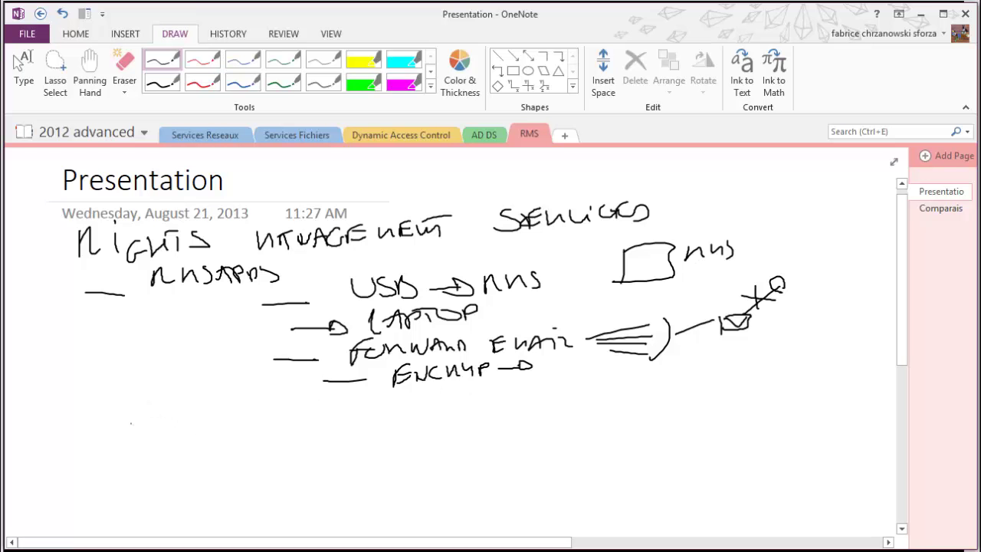
# Draw a square beside the word 'IPHONE' and strike the word through
pyautogui.moveTo(145, 412)
pyautogui.mouseDown()
pyautogui.moveTo(145, 442)
pyautogui.moveTo(184, 440)
pyautogui.moveTo(144, 442)
pyautogui.mouseUp()
pyautogui.moveTo(209, 411)
pyautogui.mouseDown()
pyautogui.moveTo(208, 427)
pyautogui.moveTo(213, 408)
pyautogui.mouseUp()
pyautogui.moveTo(190, 429); pyautogui.dragTo(217, 424)
pyautogui.moveTo(228, 410)
pyautogui.mouseDown()
pyautogui.moveTo(228, 422)
pyautogui.moveTo(282, 403)
pyautogui.mouseUp()
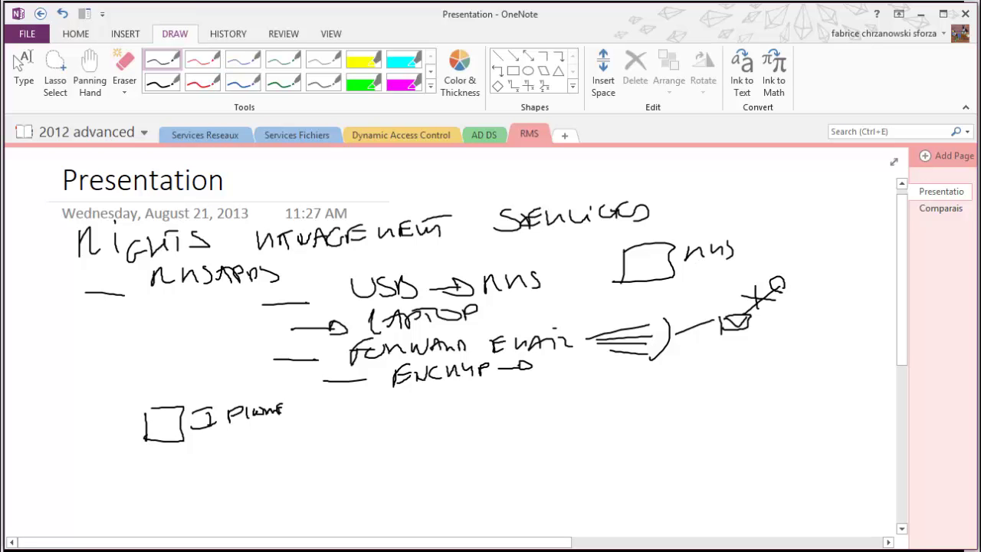
pyautogui.moveTo(265, 403); pyautogui.dragTo(232, 440)
pyautogui.moveTo(219, 414); pyautogui.dragTo(285, 428)
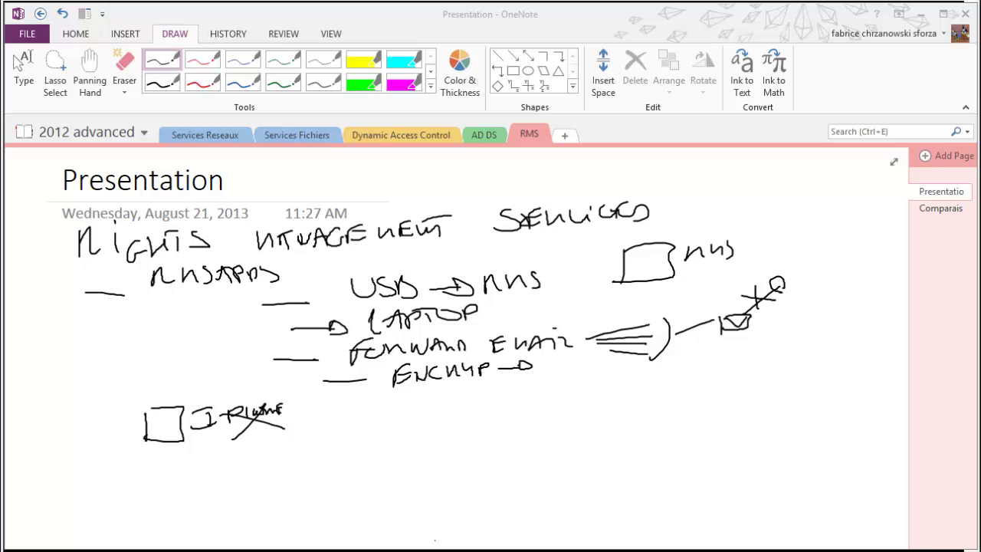
pyautogui.click(213, 60)
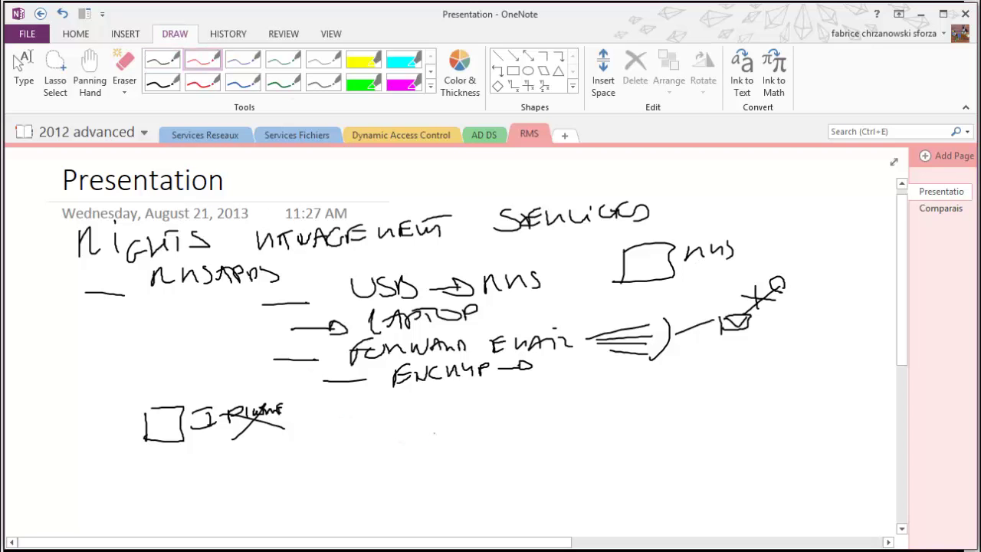
# Write 'AD' in red with a box beside it, followed by 'RMS'
pyautogui.moveTo(420, 442); pyautogui.dragTo(435, 442)
pyautogui.moveTo(417, 429)
pyautogui.mouseDown()
pyautogui.moveTo(440, 419)
pyautogui.moveTo(444, 439)
pyautogui.mouseUp()
pyautogui.moveTo(491, 414)
pyautogui.mouseDown()
pyautogui.moveTo(492, 452)
pyautogui.moveTo(540, 450)
pyautogui.mouseUp()
pyautogui.moveTo(519, 413)
pyautogui.mouseDown()
pyautogui.moveTo(519, 400)
pyautogui.moveTo(578, 413)
pyautogui.mouseUp()
pyautogui.moveTo(579, 406); pyautogui.dragTo(619, 407)
pyautogui.moveTo(639, 393)
pyautogui.mouseDown()
pyautogui.moveTo(629, 404)
pyautogui.moveTo(641, 410)
pyautogui.mouseUp()
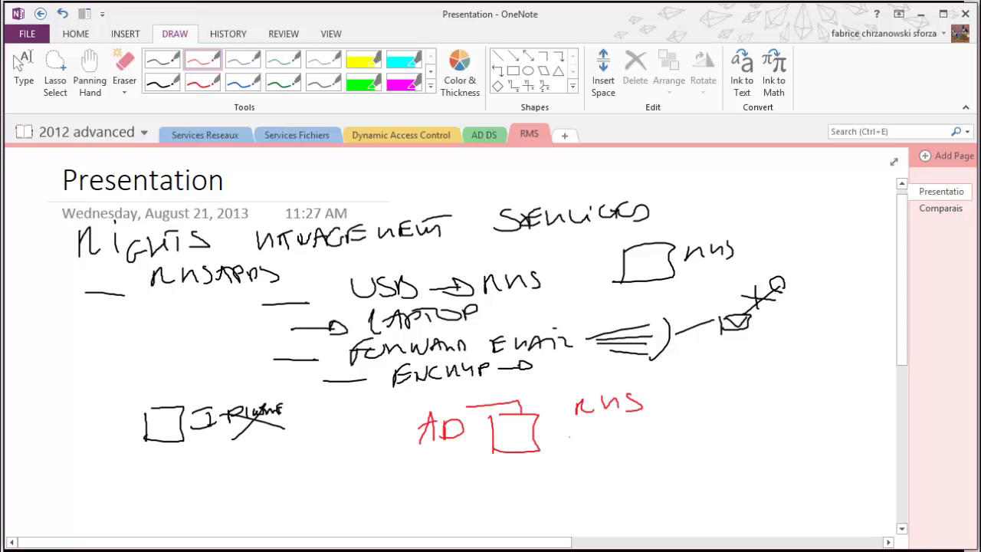
# Write 'IIS' below RMS and 'LICENCE' to its right in red
pyautogui.moveTo(576, 437)
pyautogui.mouseDown()
pyautogui.moveTo(577, 459)
pyautogui.moveTo(590, 458)
pyautogui.mouseUp()
pyautogui.moveTo(568, 430); pyautogui.dragTo(607, 429)
pyautogui.moveTo(567, 456); pyautogui.dragTo(604, 454)
pyautogui.moveTo(628, 432)
pyautogui.mouseDown()
pyautogui.moveTo(626, 448)
pyautogui.moveTo(607, 453)
pyautogui.mouseUp()
pyautogui.moveTo(641, 443); pyautogui.dragTo(647, 443)
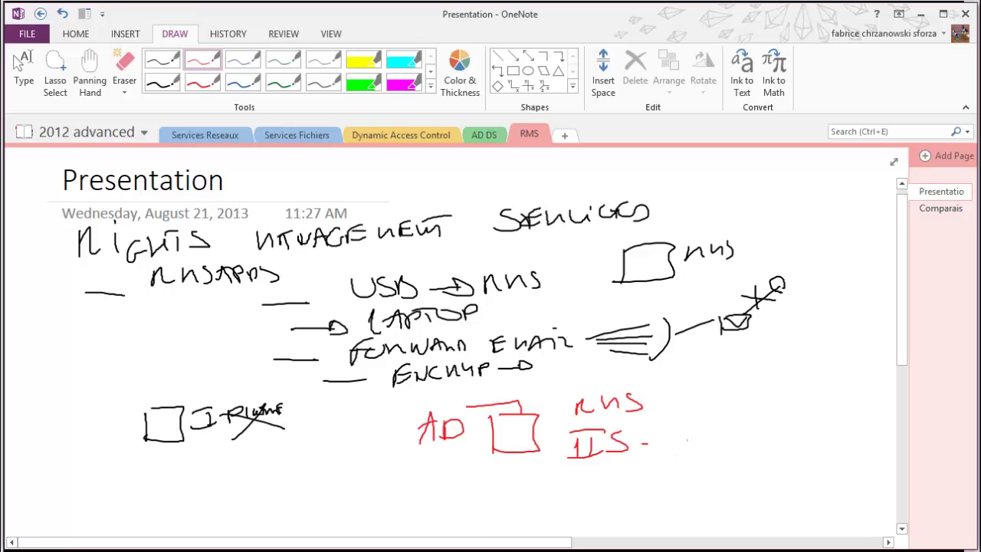
pyautogui.moveTo(694, 422)
pyautogui.mouseDown()
pyautogui.moveTo(696, 436)
pyautogui.moveTo(711, 434)
pyautogui.mouseUp()
pyautogui.moveTo(716, 423)
pyautogui.mouseDown()
pyautogui.moveTo(716, 433)
pyautogui.moveTo(751, 418)
pyautogui.moveTo(758, 428)
pyautogui.mouseUp()
pyautogui.moveTo(776, 417)
pyautogui.mouseDown()
pyautogui.moveTo(777, 428)
pyautogui.moveTo(784, 412)
pyautogui.moveTo(801, 415)
pyautogui.moveTo(803, 426)
pyautogui.mouseUp()
pyautogui.moveTo(793, 414); pyautogui.dragTo(815, 409)
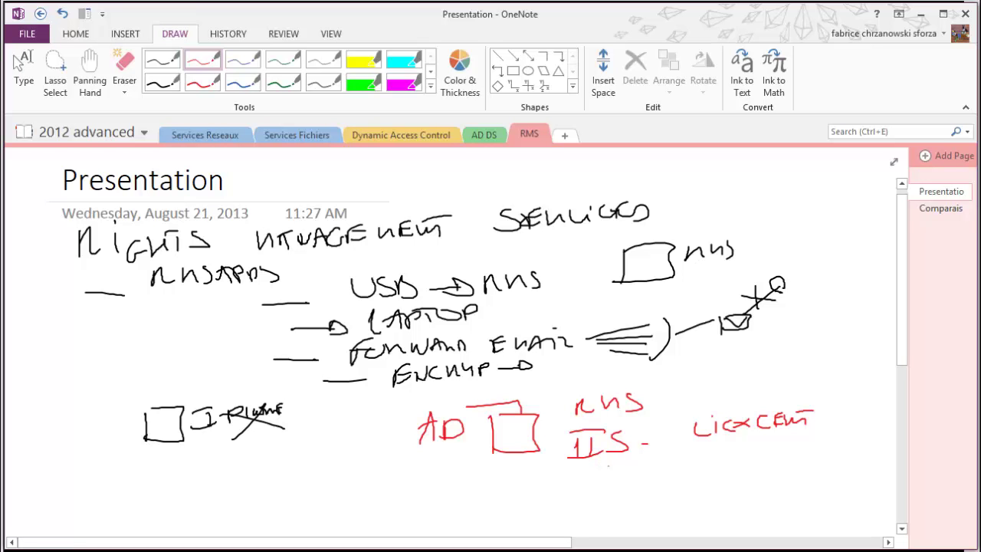
# Draw 'SCP' with an arrow to 'AD RMS' and write 'OFFICE?' beneath
pyautogui.moveTo(608, 465)
pyautogui.mouseDown()
pyautogui.moveTo(581, 488)
pyautogui.moveTo(613, 484)
pyautogui.mouseUp()
pyautogui.moveTo(641, 472)
pyautogui.mouseDown()
pyautogui.moveTo(642, 486)
pyautogui.moveTo(724, 467)
pyautogui.mouseUp()
pyautogui.moveTo(718, 463); pyautogui.dragTo(767, 456)
pyautogui.moveTo(777, 448)
pyautogui.mouseDown()
pyautogui.moveTo(797, 451)
pyautogui.moveTo(779, 462)
pyautogui.mouseUp()
pyautogui.moveTo(706, 483); pyautogui.dragTo(820, 482)
pyautogui.moveTo(818, 459)
pyautogui.mouseDown()
pyautogui.moveTo(835, 461)
pyautogui.moveTo(834, 437)
pyautogui.mouseUp()
pyautogui.moveTo(836, 446)
pyautogui.mouseDown()
pyautogui.moveTo(849, 436)
pyautogui.moveTo(855, 444)
pyautogui.mouseUp()
pyautogui.moveTo(867, 434); pyautogui.dragTo(862, 446)
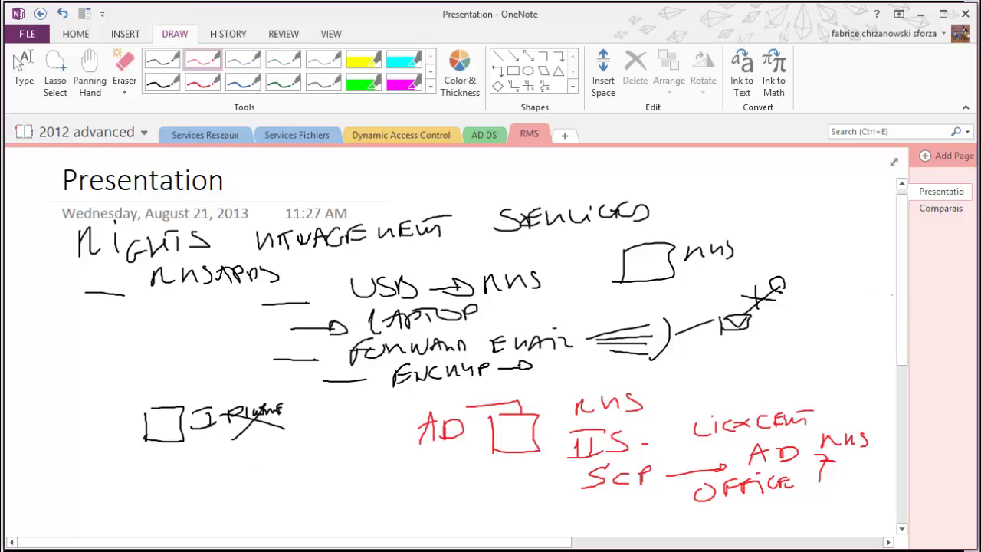
pyautogui.moveTo(903, 303); pyautogui.dragTo(894, 360)
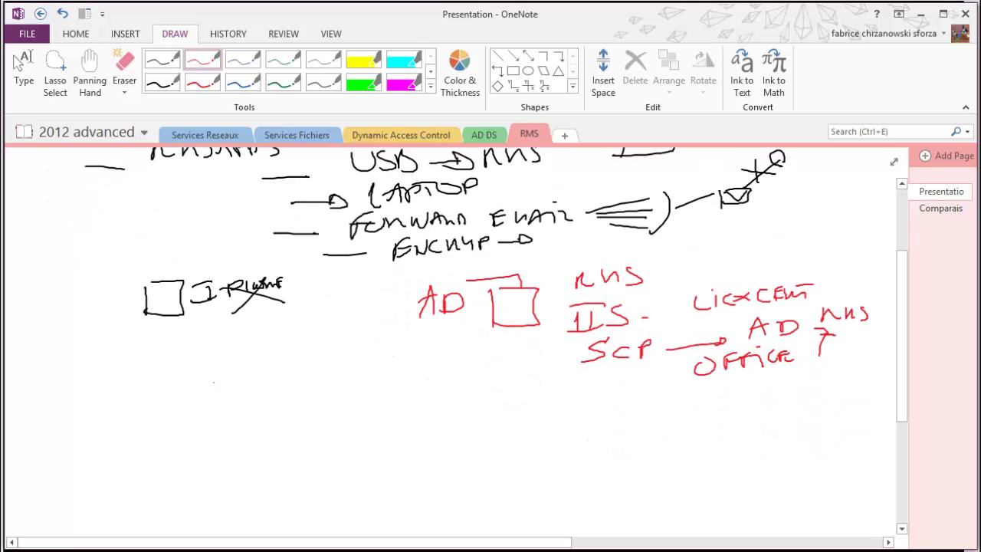
# Write 'WIN7/8' in red below the box
pyautogui.moveTo(187, 373)
pyautogui.mouseDown()
pyautogui.moveTo(221, 378)
pyautogui.moveTo(228, 395)
pyautogui.moveTo(253, 392)
pyautogui.mouseUp()
pyautogui.moveTo(255, 374)
pyautogui.mouseDown()
pyautogui.moveTo(265, 396)
pyautogui.moveTo(277, 380)
pyautogui.mouseUp()
pyautogui.click(295, 400)
pyautogui.moveTo(294, 371)
pyautogui.mouseDown()
pyautogui.moveTo(296, 393)
pyautogui.moveTo(315, 372)
pyautogui.mouseUp()
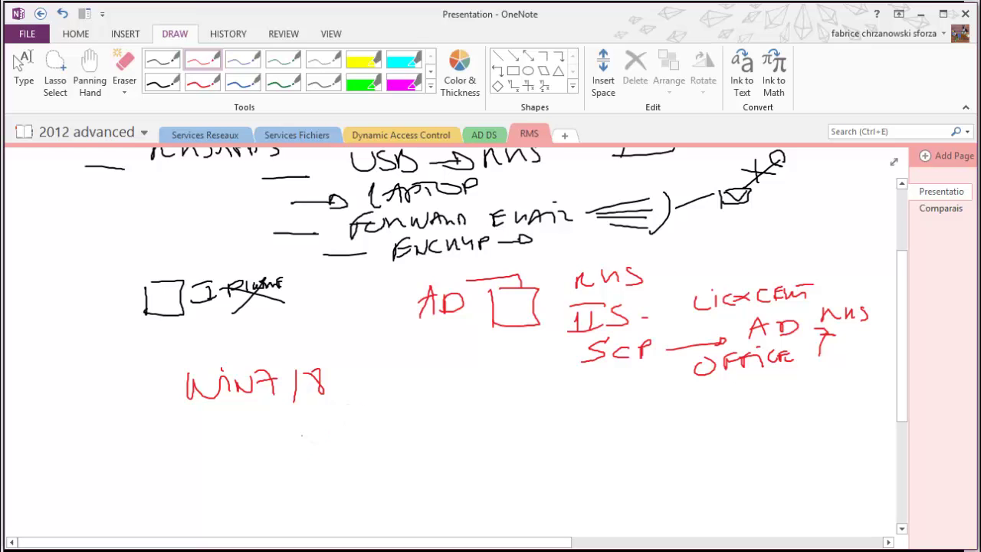
# Write 'OFFICE/EXCHANGE' in red on the line below WIN7/8
pyautogui.moveTo(310, 421); pyautogui.dragTo(337, 441)
pyautogui.moveTo(334, 419)
pyautogui.mouseDown()
pyautogui.moveTo(362, 417)
pyautogui.moveTo(362, 440)
pyautogui.mouseUp()
pyautogui.moveTo(357, 423); pyautogui.dragTo(385, 421)
pyautogui.moveTo(383, 423); pyautogui.dragTo(407, 431)
pyautogui.moveTo(437, 408); pyautogui.dragTo(406, 449)
pyautogui.moveTo(445, 412)
pyautogui.mouseDown()
pyautogui.moveTo(448, 434)
pyautogui.moveTo(461, 429)
pyautogui.mouseUp()
pyautogui.moveTo(483, 414); pyautogui.dragTo(479, 429)
pyautogui.moveTo(489, 420)
pyautogui.mouseDown()
pyautogui.moveTo(500, 411)
pyautogui.moveTo(502, 420)
pyautogui.mouseUp()
pyautogui.moveTo(515, 412)
pyautogui.mouseDown()
pyautogui.moveTo(507, 426)
pyautogui.moveTo(522, 420)
pyautogui.mouseUp()
pyautogui.moveTo(526, 408)
pyautogui.mouseDown()
pyautogui.moveTo(538, 423)
pyautogui.moveTo(549, 414)
pyautogui.mouseUp()
pyautogui.moveTo(553, 423); pyautogui.dragTo(569, 410)
pyautogui.moveTo(579, 407)
pyautogui.mouseDown()
pyautogui.moveTo(568, 420)
pyautogui.moveTo(587, 434)
pyautogui.moveTo(628, 430)
pyautogui.mouseUp()
# Continue the line with 'SPS2010/2013'
pyautogui.moveTo(630, 416); pyautogui.dragTo(652, 426)
pyautogui.moveTo(673, 410)
pyautogui.mouseDown()
pyautogui.moveTo(686, 412)
pyautogui.moveTo(682, 427)
pyautogui.mouseUp()
pyautogui.moveTo(702, 414); pyautogui.dragTo(717, 423)
pyautogui.moveTo(735, 414); pyautogui.dragTo(744, 427)
pyautogui.moveTo(760, 405)
pyautogui.mouseDown()
pyautogui.moveTo(771, 421)
pyautogui.moveTo(786, 413)
pyautogui.moveTo(795, 423)
pyautogui.mouseUp()
pyautogui.moveTo(808, 405); pyautogui.dragTo(809, 421)
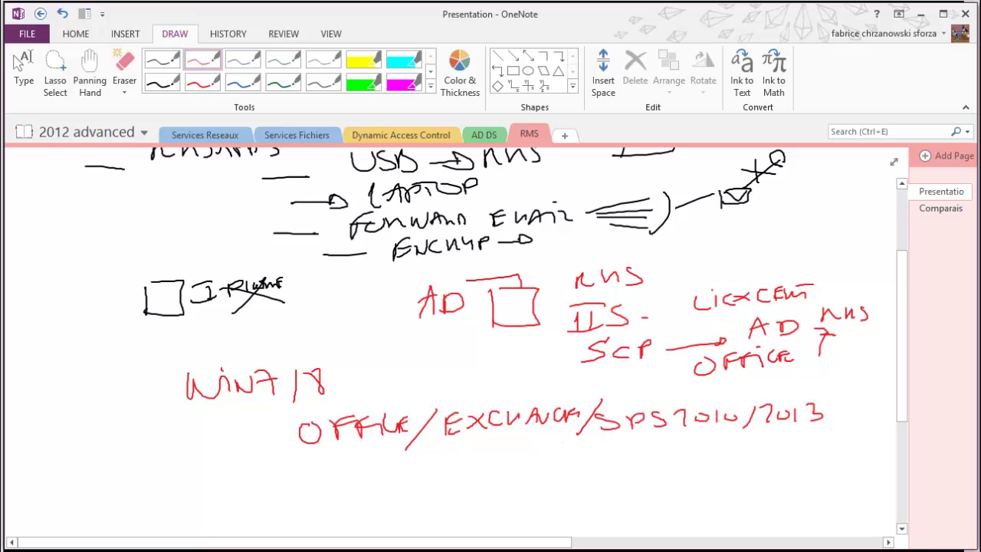
# Write 'XPS VIEWER' below the product list
pyautogui.moveTo(518, 445)
pyautogui.mouseDown()
pyautogui.moveTo(484, 463)
pyautogui.moveTo(510, 455)
pyautogui.mouseUp()
pyautogui.moveTo(528, 447)
pyautogui.mouseDown()
pyautogui.moveTo(527, 465)
pyautogui.moveTo(533, 455)
pyautogui.mouseUp()
pyautogui.moveTo(553, 441)
pyautogui.mouseDown()
pyautogui.moveTo(536, 462)
pyautogui.moveTo(620, 436)
pyautogui.moveTo(624, 455)
pyautogui.mouseUp()
pyautogui.moveTo(628, 443)
pyautogui.mouseDown()
pyautogui.moveTo(628, 453)
pyautogui.moveTo(648, 452)
pyautogui.mouseUp()
pyautogui.moveTo(650, 440); pyautogui.dragTo(674, 449)
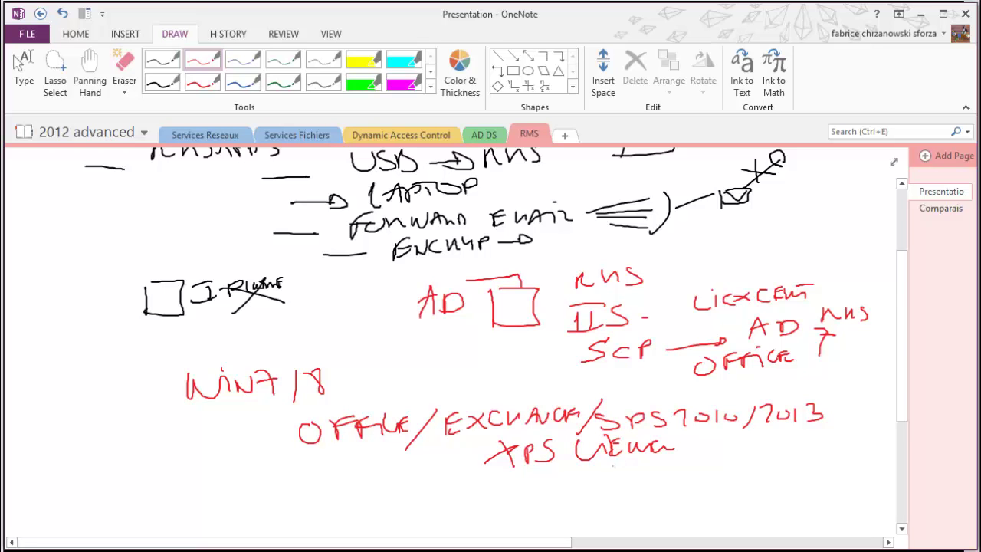
# Write 'SDK - API' below XPS VIEWER
pyautogui.moveTo(602, 461); pyautogui.dragTo(586, 484)
pyautogui.moveTo(615, 469); pyautogui.dragTo(613, 486)
pyautogui.moveTo(650, 465)
pyautogui.mouseDown()
pyautogui.moveTo(633, 475)
pyautogui.moveTo(652, 481)
pyautogui.mouseUp()
pyautogui.moveTo(662, 475)
pyautogui.mouseDown()
pyautogui.moveTo(694, 480)
pyautogui.moveTo(705, 463)
pyautogui.mouseUp()
pyautogui.moveTo(707, 460)
pyautogui.mouseDown()
pyautogui.moveTo(709, 478)
pyautogui.moveTo(719, 467)
pyautogui.mouseUp()
pyautogui.moveTo(727, 467); pyautogui.dragTo(726, 475)
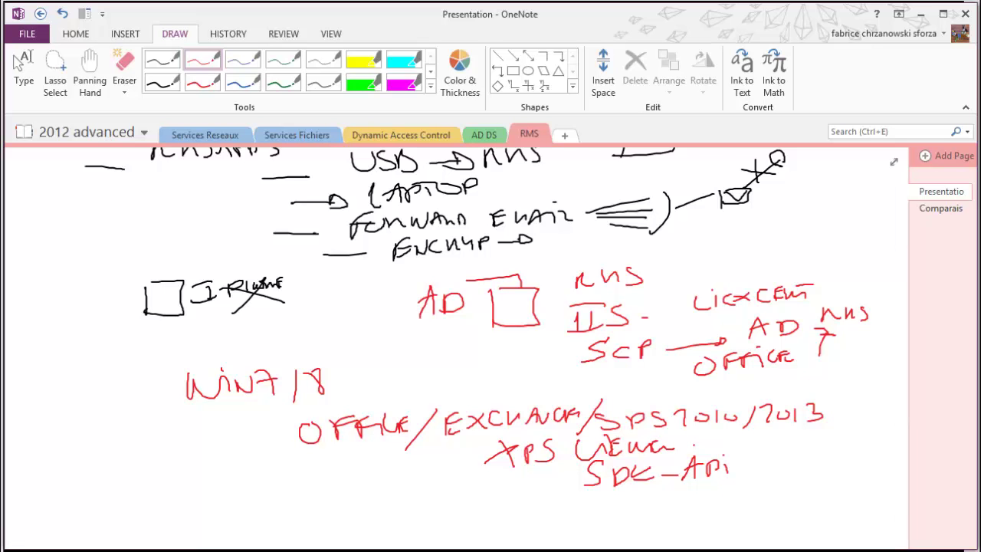
pyautogui.scroll(-3, 456, 345)
pyautogui.click(284, 59)
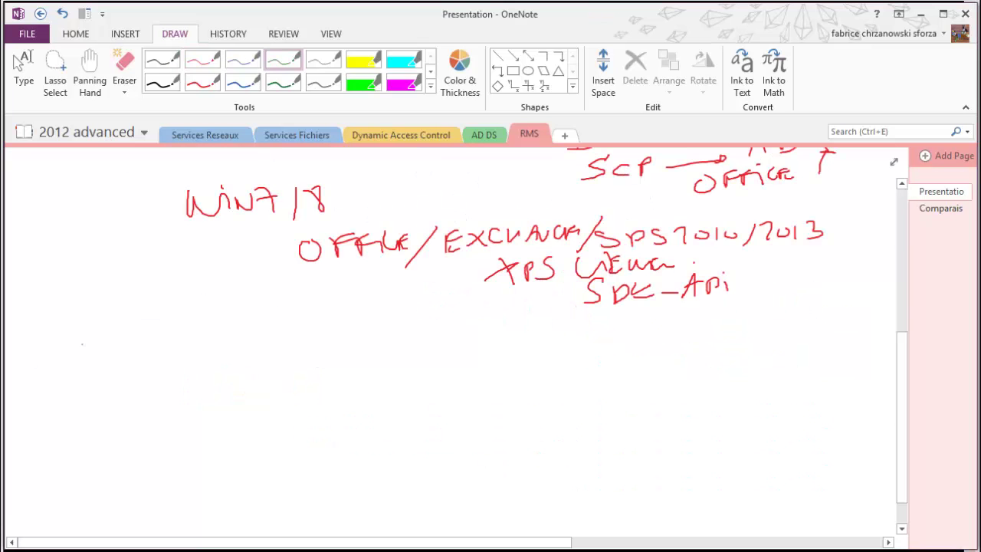
# Handwrite 'SLC server licensing cert → CA' in green below the red notes
pyautogui.moveTo(97, 327); pyautogui.dragTo(74, 355)
pyautogui.moveTo(108, 332)
pyautogui.mouseDown()
pyautogui.moveTo(109, 353)
pyautogui.moveTo(125, 354)
pyautogui.mouseUp()
pyautogui.moveTo(144, 334)
pyautogui.mouseDown()
pyautogui.moveTo(145, 353)
pyautogui.moveTo(335, 339)
pyautogui.mouseUp()
pyautogui.moveTo(349, 326)
pyautogui.mouseDown()
pyautogui.moveTo(349, 339)
pyautogui.moveTo(369, 331)
pyautogui.mouseUp()
pyautogui.moveTo(371, 336)
pyautogui.mouseDown()
pyautogui.moveTo(381, 323)
pyautogui.moveTo(422, 331)
pyautogui.mouseUp()
pyautogui.moveTo(456, 319)
pyautogui.mouseDown()
pyautogui.moveTo(443, 328)
pyautogui.moveTo(461, 332)
pyautogui.mouseUp()
pyautogui.moveTo(466, 321)
pyautogui.mouseDown()
pyautogui.moveTo(495, 333)
pyautogui.moveTo(513, 311)
pyautogui.mouseUp()
pyautogui.moveTo(521, 324)
pyautogui.mouseDown()
pyautogui.moveTo(556, 322)
pyautogui.moveTo(563, 332)
pyautogui.mouseUp()
pyautogui.moveTo(565, 319); pyautogui.dragTo(566, 332)
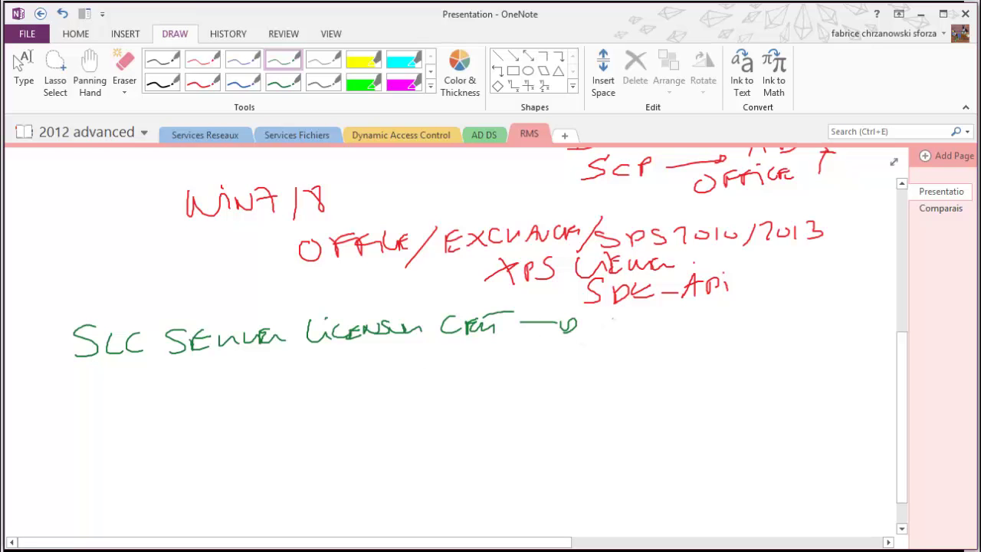
pyautogui.moveTo(605, 318); pyautogui.dragTo(594, 331)
pyautogui.moveTo(614, 332); pyautogui.dragTo(660, 321)
pyautogui.moveTo(668, 317); pyautogui.dragTo(692, 324)
pyautogui.moveTo(682, 308); pyautogui.dragTo(705, 305)
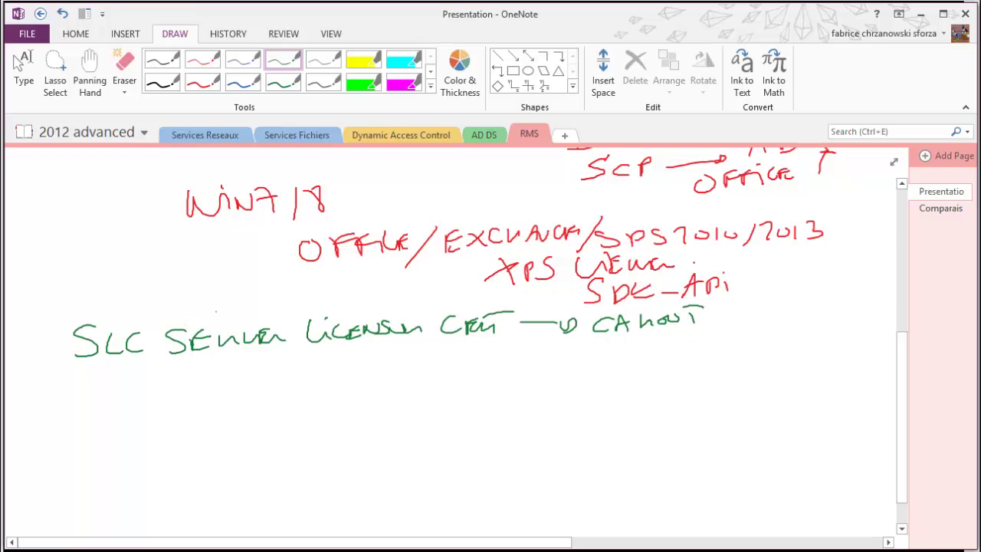
pyautogui.moveTo(183, 313); pyautogui.dragTo(205, 314)
pyautogui.moveTo(131, 347)
pyautogui.mouseDown()
pyautogui.moveTo(118, 352)
pyautogui.moveTo(143, 365)
pyautogui.moveTo(90, 397)
pyautogui.moveTo(103, 397)
pyautogui.mouseUp()
# Add a green 'CLC client licensing cert → USER' line beneath the SLC line
pyautogui.moveTo(118, 382)
pyautogui.mouseDown()
pyautogui.moveTo(108, 400)
pyautogui.moveTo(125, 398)
pyautogui.mouseUp()
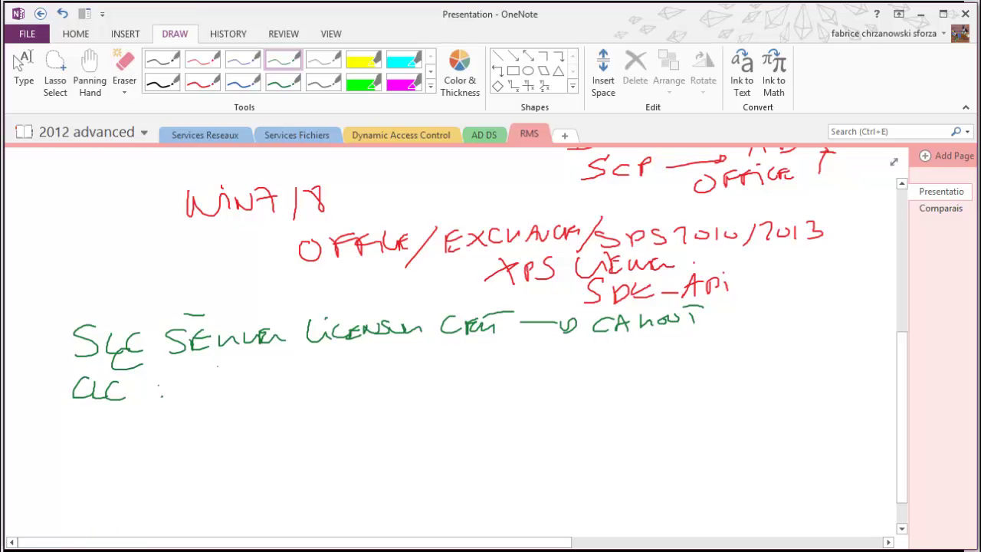
pyautogui.moveTo(204, 367)
pyautogui.mouseDown()
pyautogui.moveTo(201, 391)
pyautogui.moveTo(242, 386)
pyautogui.mouseUp()
pyautogui.moveTo(265, 369)
pyautogui.mouseDown()
pyautogui.moveTo(256, 383)
pyautogui.moveTo(267, 381)
pyautogui.mouseUp()
pyautogui.moveTo(270, 386); pyautogui.dragTo(291, 377)
pyautogui.moveTo(309, 368)
pyautogui.mouseDown()
pyautogui.moveTo(296, 379)
pyautogui.moveTo(337, 376)
pyautogui.mouseUp()
pyautogui.moveTo(338, 368)
pyautogui.mouseDown()
pyautogui.moveTo(349, 375)
pyautogui.moveTo(452, 365)
pyautogui.mouseUp()
pyautogui.moveTo(437, 351); pyautogui.dragTo(458, 344)
pyautogui.moveTo(152, 366)
pyautogui.mouseDown()
pyautogui.moveTo(149, 382)
pyautogui.moveTo(210, 363)
pyautogui.mouseUp()
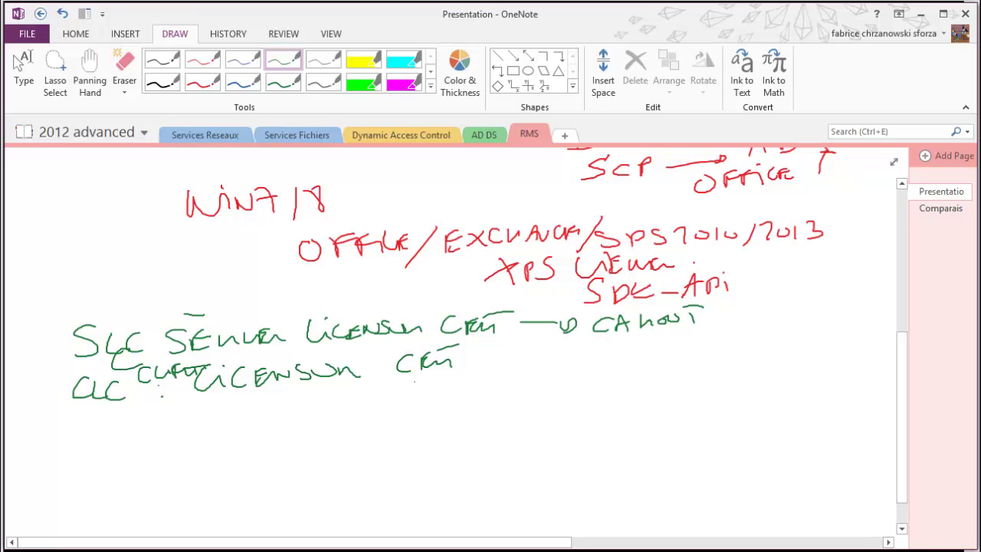
pyautogui.moveTo(481, 404); pyautogui.dragTo(500, 404)
pyautogui.moveTo(472, 374)
pyautogui.mouseDown()
pyautogui.moveTo(513, 372)
pyautogui.moveTo(501, 382)
pyautogui.mouseUp()
pyautogui.moveTo(558, 364); pyautogui.dragTo(573, 366)
pyautogui.moveTo(584, 358)
pyautogui.mouseDown()
pyautogui.moveTo(570, 376)
pyautogui.moveTo(588, 374)
pyautogui.mouseUp()
pyautogui.moveTo(589, 360)
pyautogui.mouseDown()
pyautogui.moveTo(599, 357)
pyautogui.moveTo(601, 374)
pyautogui.mouseUp()
pyautogui.moveTo(603, 368); pyautogui.dragTo(617, 371)
# Write 'CHEF' and 'RMS-PROTEGE' beside USER and begin the green RAC line
pyautogui.moveTo(685, 348); pyautogui.dragTo(678, 364)
pyautogui.moveTo(698, 350)
pyautogui.mouseDown()
pyautogui.moveTo(697, 363)
pyautogui.moveTo(712, 354)
pyautogui.mouseUp()
pyautogui.moveTo(714, 343)
pyautogui.mouseDown()
pyautogui.moveTo(712, 363)
pyautogui.moveTo(734, 361)
pyautogui.mouseUp()
pyautogui.moveTo(731, 344); pyautogui.dragTo(757, 352)
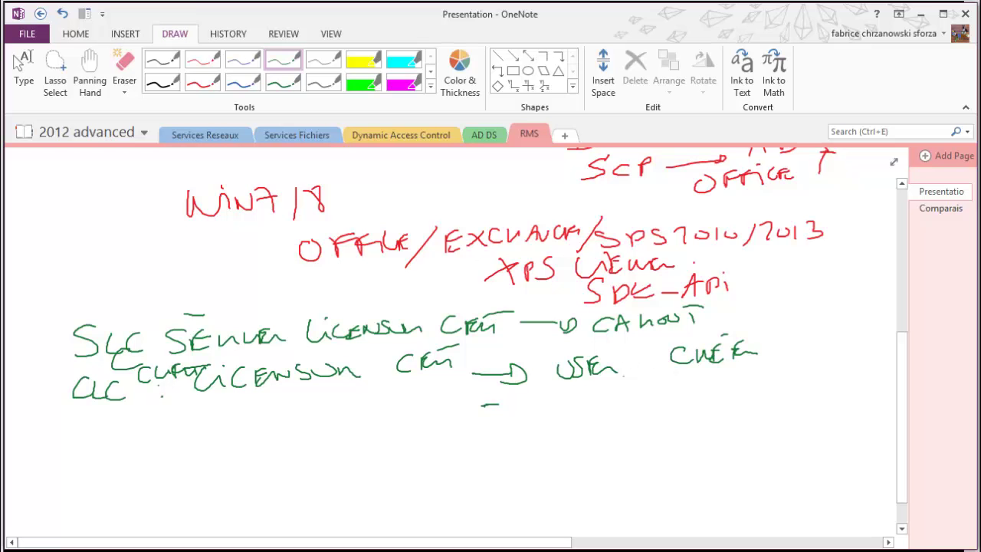
pyautogui.moveTo(578, 403)
pyautogui.mouseDown()
pyautogui.moveTo(601, 392)
pyautogui.moveTo(639, 397)
pyautogui.mouseUp()
pyautogui.moveTo(670, 383)
pyautogui.mouseDown()
pyautogui.moveTo(670, 400)
pyautogui.moveTo(676, 393)
pyautogui.mouseUp()
pyautogui.moveTo(682, 383)
pyautogui.mouseDown()
pyautogui.moveTo(682, 392)
pyautogui.moveTo(711, 384)
pyautogui.mouseUp()
pyautogui.moveTo(698, 381)
pyautogui.mouseDown()
pyautogui.moveTo(722, 378)
pyautogui.moveTo(713, 394)
pyautogui.moveTo(729, 390)
pyautogui.mouseUp()
pyautogui.moveTo(743, 383); pyautogui.dragTo(754, 381)
pyautogui.moveTo(745, 389); pyautogui.dragTo(760, 388)
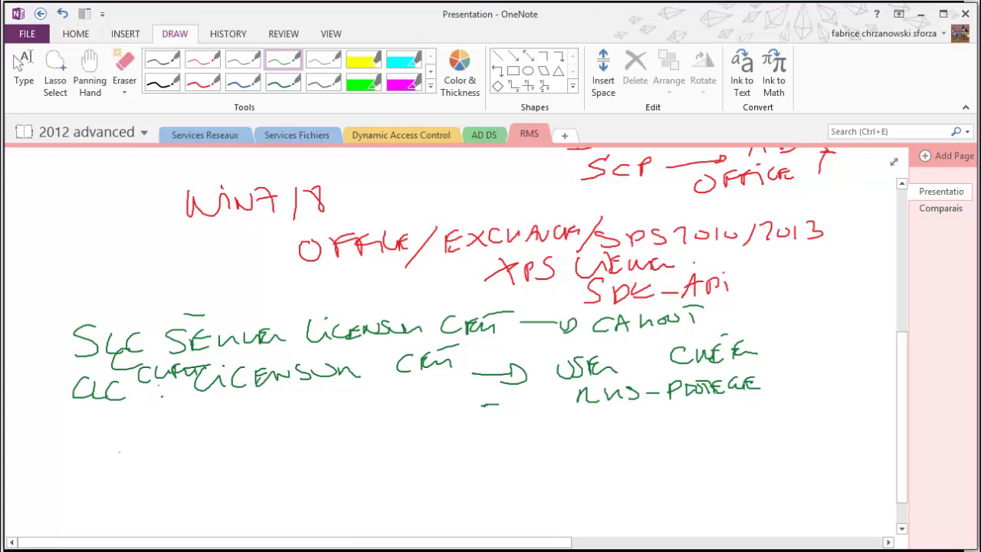
pyautogui.moveTo(91, 440)
pyautogui.mouseDown()
pyautogui.moveTo(90, 423)
pyautogui.moveTo(111, 438)
pyautogui.mouseUp()
pyautogui.moveTo(115, 433)
pyautogui.mouseDown()
pyautogui.moveTo(124, 415)
pyautogui.moveTo(132, 434)
pyautogui.mouseUp()
# Finish the green 'RAC rights account cert' line and add 'DELIVRE / REVOQUER?' beside it
pyautogui.click(141, 422)
pyautogui.moveTo(112, 428)
pyautogui.mouseDown()
pyautogui.moveTo(158, 433)
pyautogui.moveTo(238, 420)
pyautogui.moveTo(253, 430)
pyautogui.moveTo(289, 412)
pyautogui.moveTo(423, 406)
pyautogui.moveTo(349, 429)
pyautogui.moveTo(404, 426)
pyautogui.mouseUp()
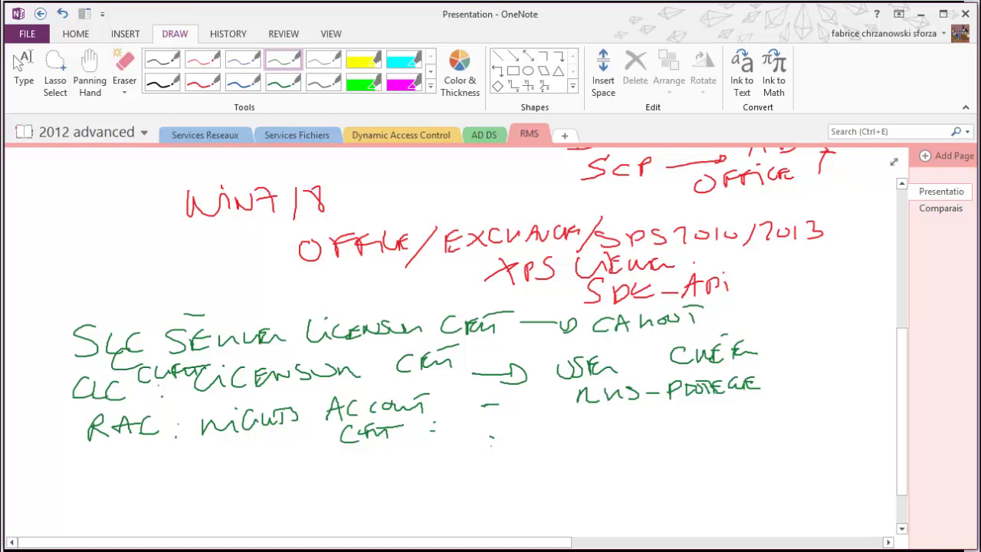
pyautogui.moveTo(497, 428)
pyautogui.mouseDown()
pyautogui.moveTo(497, 449)
pyautogui.moveTo(604, 422)
pyautogui.mouseUp()
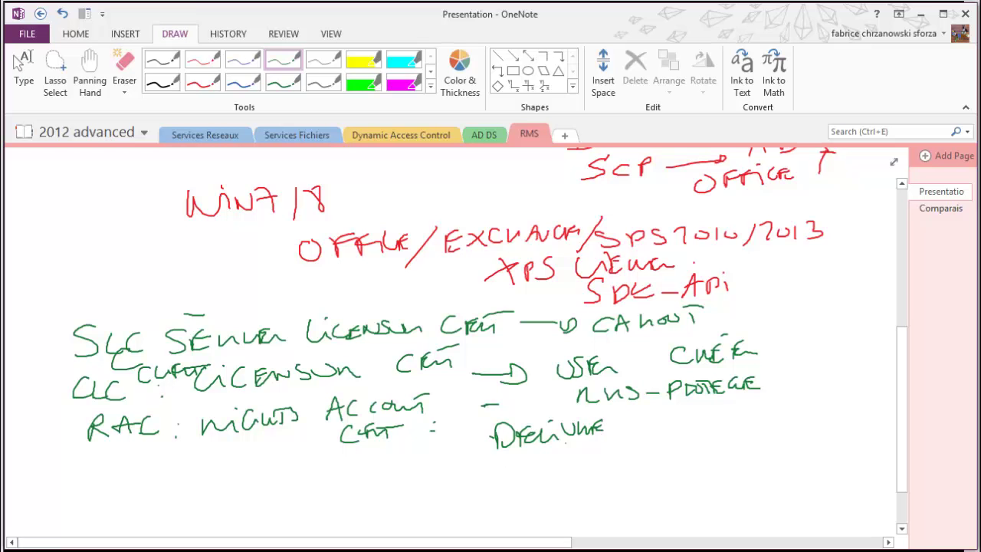
pyautogui.moveTo(500, 456)
pyautogui.mouseDown()
pyautogui.moveTo(502, 469)
pyautogui.moveTo(540, 450)
pyautogui.moveTo(549, 465)
pyautogui.mouseUp()
pyautogui.moveTo(544, 451); pyautogui.dragTo(570, 460)
pyautogui.moveTo(569, 459)
pyautogui.mouseDown()
pyautogui.moveTo(587, 447)
pyautogui.moveTo(594, 464)
pyautogui.moveTo(624, 441)
pyautogui.moveTo(655, 453)
pyautogui.mouseUp()
pyautogui.click(654, 460)
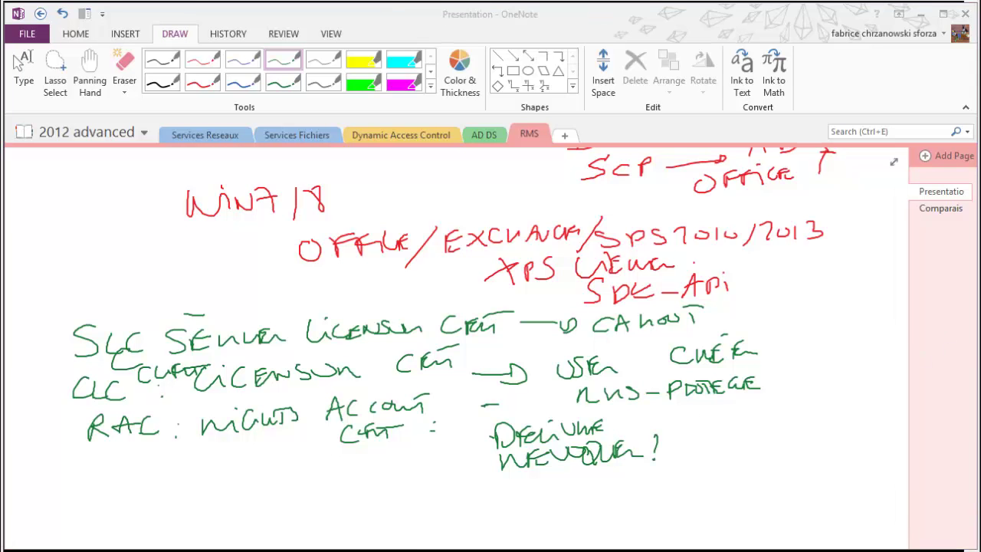
pyautogui.click(234, 64)
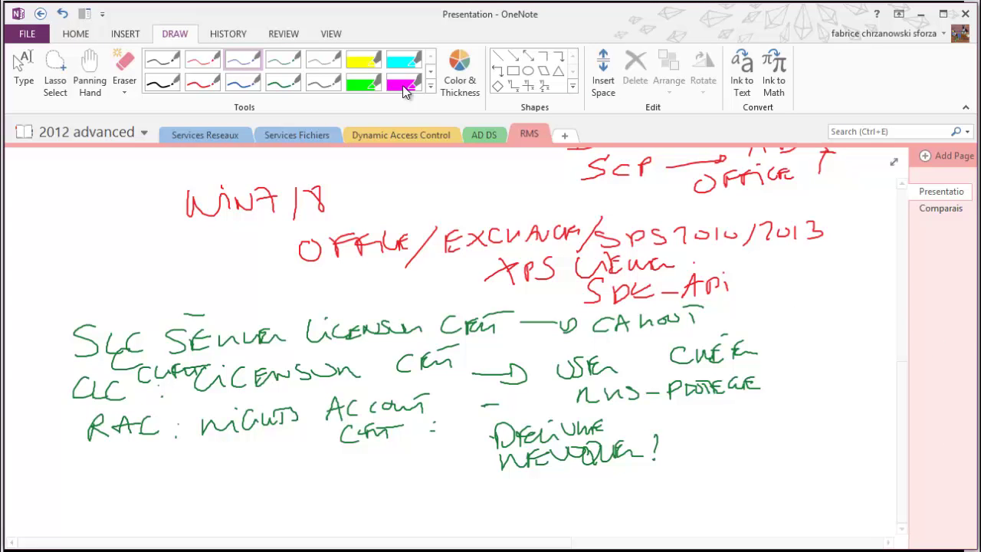
pyautogui.click(24, 72)
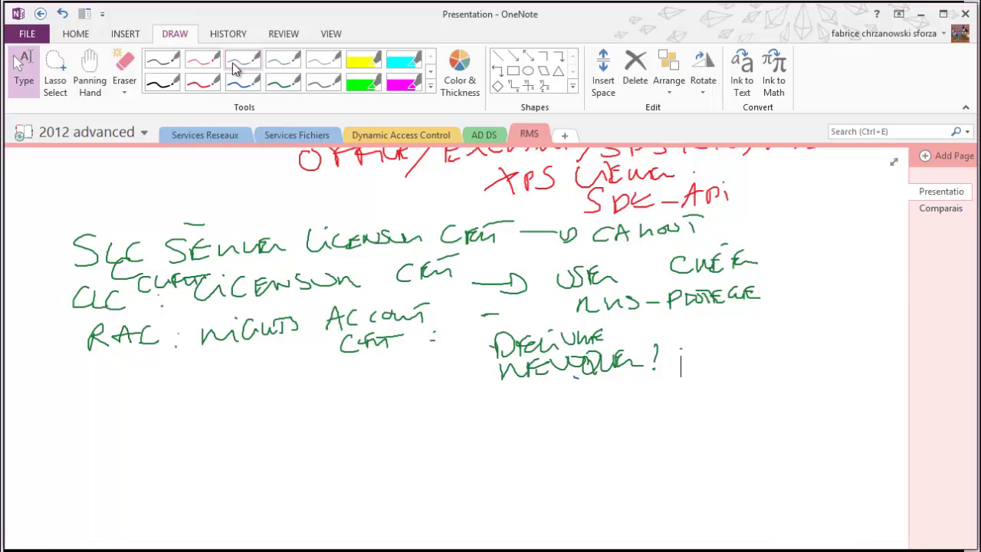
# Handwrite 'SQL: 3 DB' in grey with CONFIG beneath it
pyautogui.click(320, 59)
pyautogui.moveTo(181, 385)
pyautogui.mouseDown()
pyautogui.moveTo(160, 405)
pyautogui.moveTo(339, 390)
pyautogui.mouseUp()
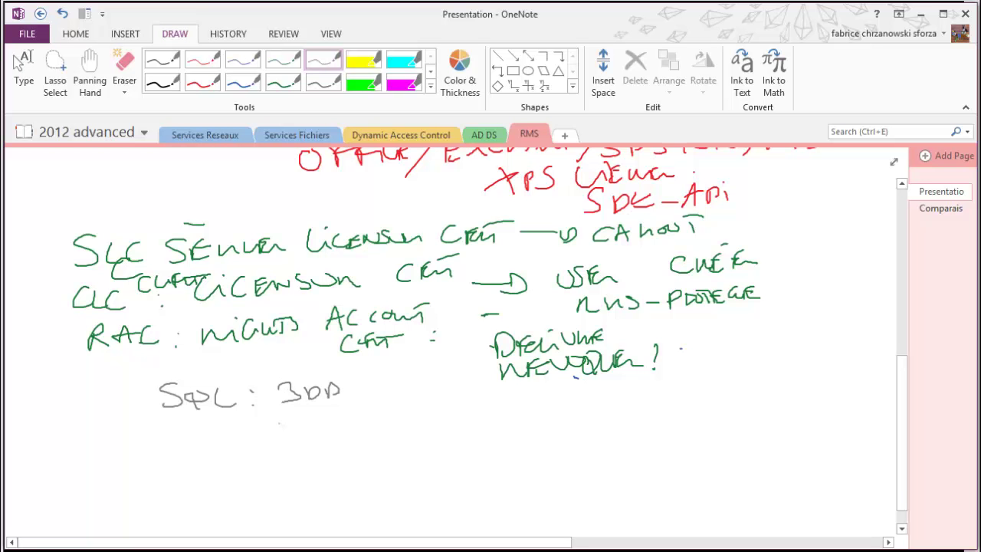
pyautogui.moveTo(299, 424); pyautogui.dragTo(298, 441)
pyautogui.moveTo(318, 419); pyautogui.dragTo(352, 422)
pyautogui.moveTo(346, 432)
pyautogui.mouseDown()
pyautogui.moveTo(361, 415)
pyautogui.moveTo(367, 431)
pyautogui.mouseUp()
pyautogui.moveTo(378, 419); pyautogui.dragTo(373, 427)
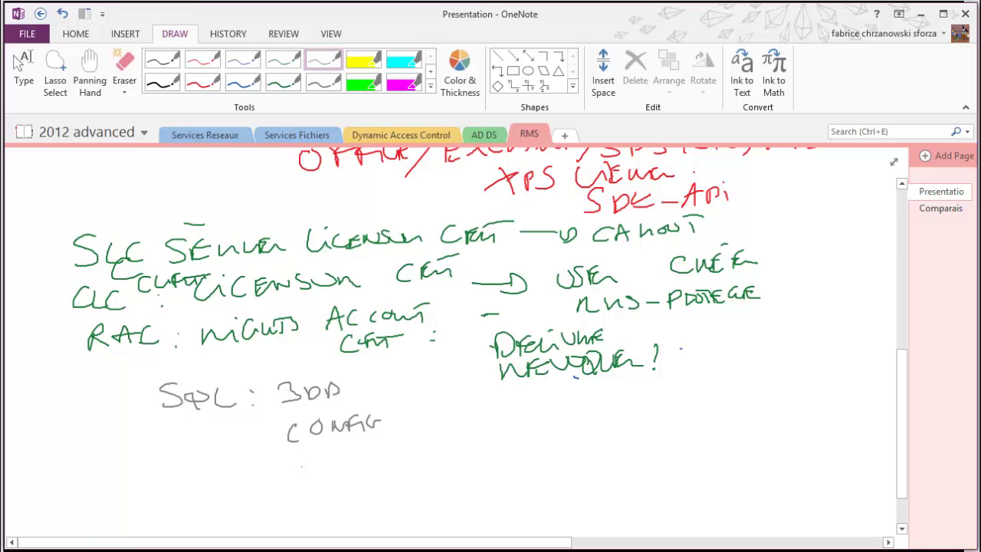
# Add the grey 'USERS. SID' line below CONFIG
pyautogui.moveTo(310, 468); pyautogui.dragTo(319, 450)
pyautogui.moveTo(328, 449)
pyautogui.mouseDown()
pyautogui.moveTo(322, 464)
pyautogui.moveTo(345, 445)
pyautogui.moveTo(353, 452)
pyautogui.mouseUp()
pyautogui.moveTo(370, 448); pyautogui.dragTo(357, 461)
pyautogui.click(375, 457)
pyautogui.moveTo(409, 442)
pyautogui.mouseDown()
pyautogui.moveTo(398, 459)
pyautogui.moveTo(422, 458)
pyautogui.mouseUp()
pyautogui.moveTo(412, 441)
pyautogui.mouseDown()
pyautogui.moveTo(427, 439)
pyautogui.moveTo(430, 455)
pyautogui.mouseUp()
pyautogui.moveTo(439, 443); pyautogui.dragTo(438, 452)
pyautogui.moveTo(438, 441)
pyautogui.mouseDown()
pyautogui.moveTo(439, 453)
pyautogui.moveTo(480, 450)
pyautogui.mouseUp()
pyautogui.click(496, 450)
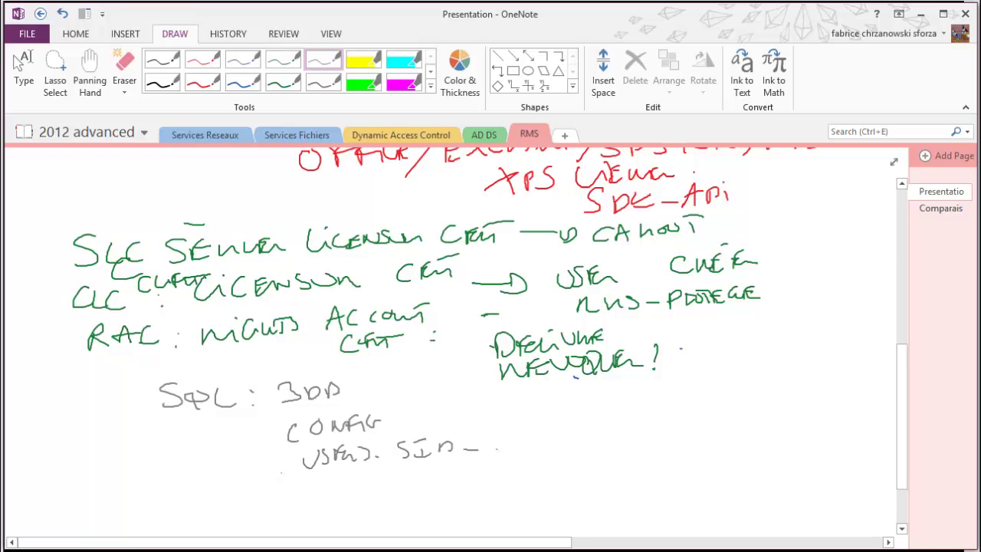
# Finish the grey list with a 'LOGGING + REPORT' line
pyautogui.moveTo(274, 473)
pyautogui.mouseDown()
pyautogui.moveTo(271, 486)
pyautogui.moveTo(282, 489)
pyautogui.mouseUp()
pyautogui.moveTo(299, 478); pyautogui.dragTo(330, 484)
pyautogui.moveTo(346, 476)
pyautogui.mouseDown()
pyautogui.moveTo(337, 485)
pyautogui.moveTo(358, 473)
pyautogui.mouseUp()
pyautogui.moveTo(357, 474)
pyautogui.mouseDown()
pyautogui.moveTo(363, 484)
pyautogui.moveTo(377, 474)
pyautogui.mouseUp()
pyautogui.moveTo(379, 472); pyautogui.dragTo(383, 483)
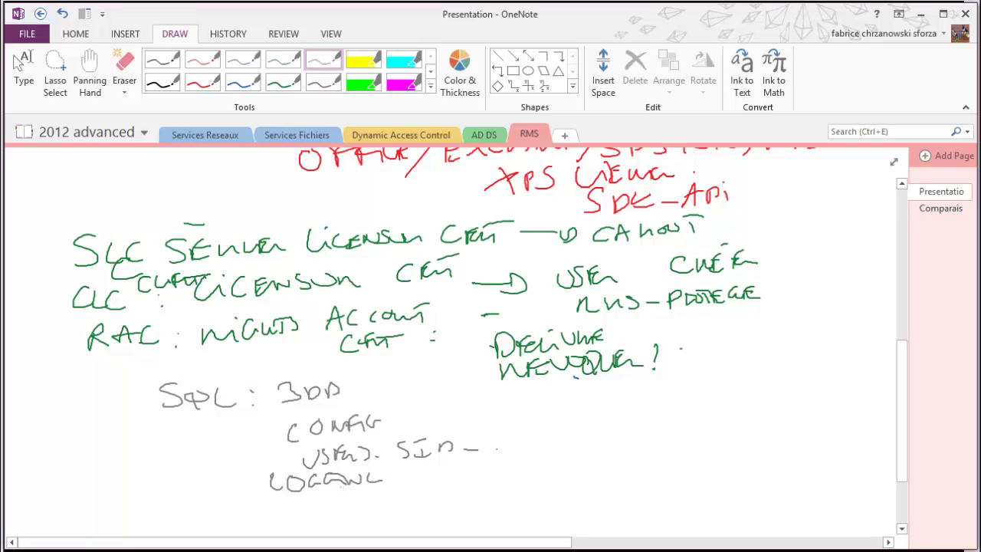
pyautogui.moveTo(380, 497); pyautogui.dragTo(397, 482)
pyautogui.moveTo(386, 475); pyautogui.dragTo(434, 466)
pyautogui.moveTo(434, 467)
pyautogui.mouseDown()
pyautogui.moveTo(457, 471)
pyautogui.moveTo(463, 483)
pyautogui.mouseUp()
pyautogui.moveTo(460, 470)
pyautogui.mouseDown()
pyautogui.moveTo(472, 469)
pyautogui.moveTo(474, 480)
pyautogui.mouseUp()
pyautogui.moveTo(481, 482); pyautogui.dragTo(503, 463)
pyautogui.moveTo(501, 480)
pyautogui.mouseDown()
pyautogui.moveTo(508, 461)
pyautogui.moveTo(526, 461)
pyautogui.mouseUp()
pyautogui.moveTo(528, 472)
pyautogui.mouseDown()
pyautogui.moveTo(546, 463)
pyautogui.moveTo(537, 454)
pyautogui.mouseUp()
pyautogui.moveTo(533, 456); pyautogui.dragTo(562, 451)
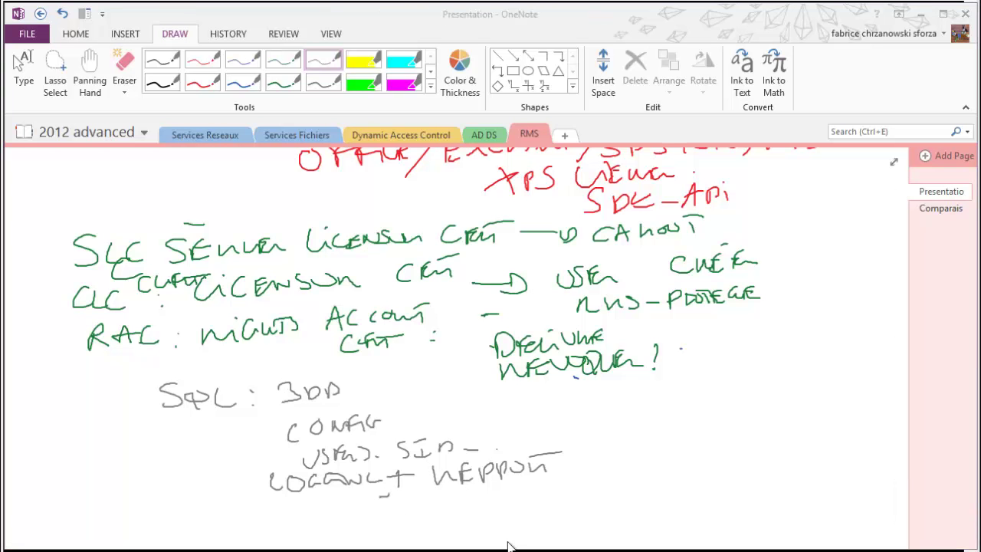
pyautogui.click(207, 59)
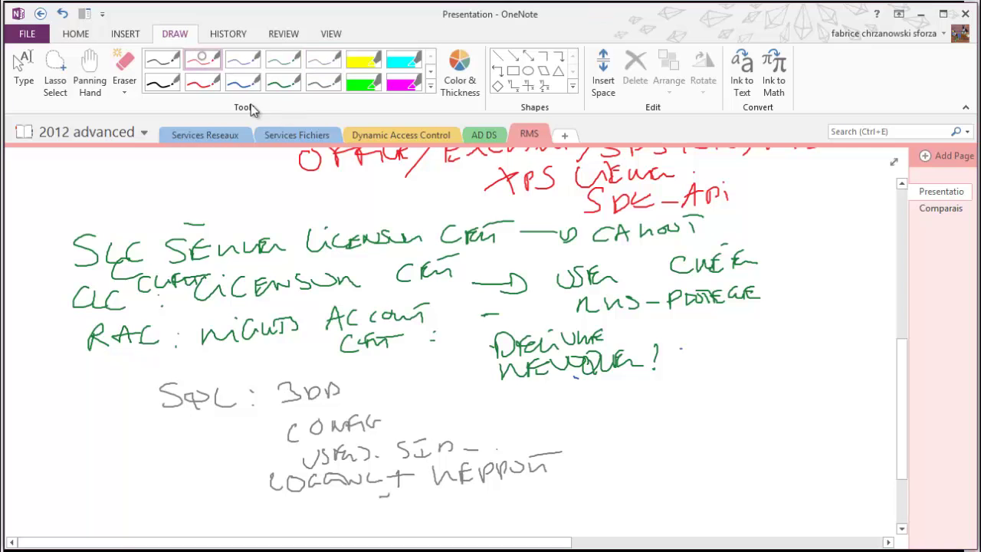
# Handwrite 'CR = CAL AD RMS' in red near the page bottom and underline it
pyautogui.moveTo(570, 407); pyautogui.dragTo(563, 423)
pyautogui.moveTo(581, 408)
pyautogui.mouseDown()
pyautogui.moveTo(581, 423)
pyautogui.moveTo(627, 409)
pyautogui.mouseUp()
pyautogui.moveTo(625, 418); pyautogui.dragTo(699, 425)
pyautogui.moveTo(681, 418); pyautogui.dragTo(748, 418)
pyautogui.moveTo(742, 408); pyautogui.dragTo(776, 417)
pyautogui.moveTo(792, 402); pyautogui.dragTo(802, 415)
pyautogui.moveTo(800, 414)
pyautogui.mouseDown()
pyautogui.moveTo(817, 400)
pyautogui.moveTo(834, 404)
pyautogui.mouseUp()
pyautogui.moveTo(850, 400); pyautogui.dragTo(843, 417)
pyautogui.moveTo(763, 427); pyautogui.dragTo(818, 429)
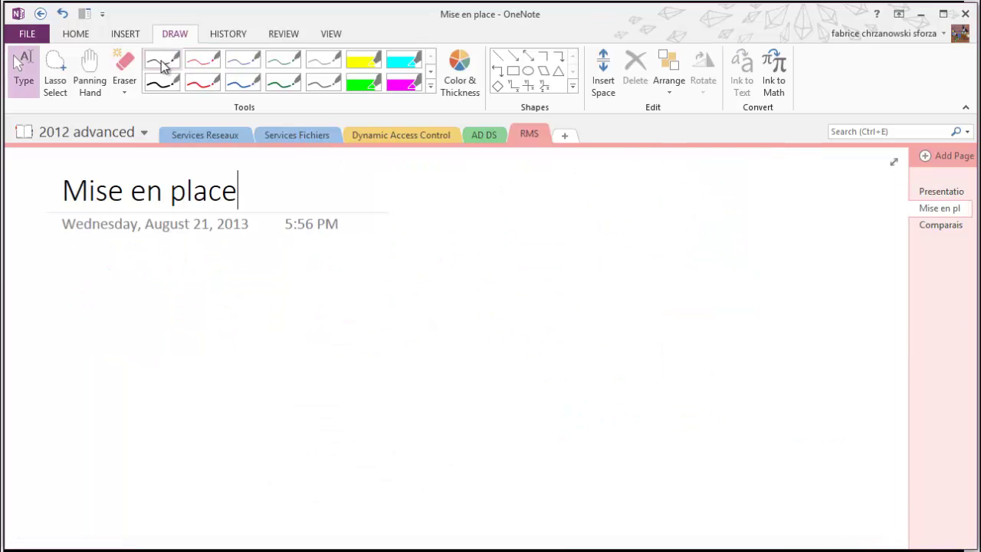
# On the Mise en place page, write '→ OFFRE – PERMISSIONS RMS' in black ink
pyautogui.click(161, 62)
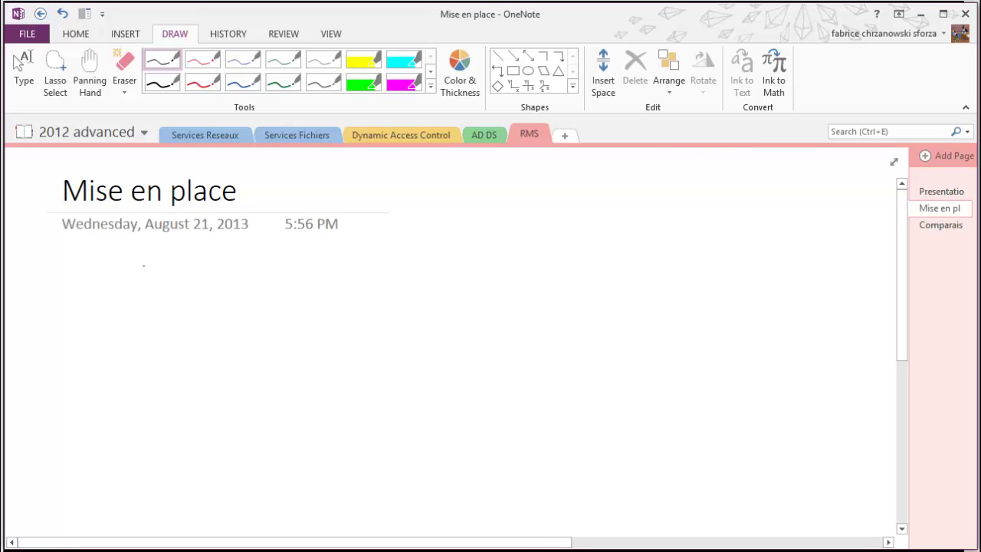
pyautogui.moveTo(150, 261)
pyautogui.mouseDown()
pyautogui.moveTo(184, 247)
pyautogui.moveTo(209, 257)
pyautogui.moveTo(228, 250)
pyautogui.moveTo(233, 270)
pyautogui.mouseUp()
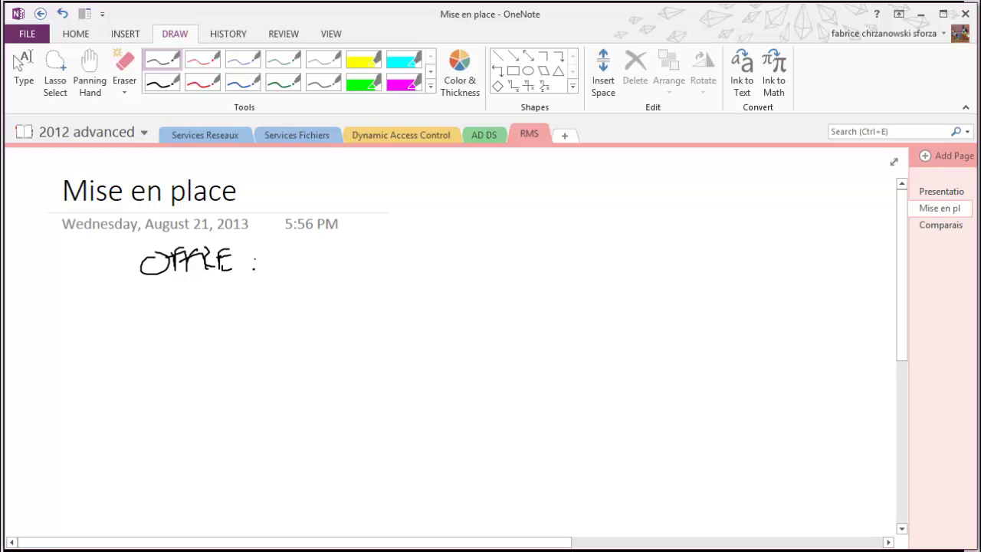
pyautogui.moveTo(283, 249)
pyautogui.mouseDown()
pyautogui.moveTo(283, 268)
pyautogui.moveTo(295, 264)
pyautogui.mouseUp()
pyautogui.moveTo(300, 253); pyautogui.dragTo(323, 266)
pyautogui.moveTo(341, 259)
pyautogui.mouseDown()
pyautogui.moveTo(393, 267)
pyautogui.moveTo(393, 256)
pyautogui.mouseUp()
pyautogui.moveTo(414, 247)
pyautogui.mouseDown()
pyautogui.moveTo(414, 267)
pyautogui.moveTo(487, 242)
pyautogui.moveTo(514, 258)
pyautogui.mouseUp()
pyautogui.moveTo(523, 250); pyautogui.dragTo(559, 260)
pyautogui.moveTo(563, 243); pyautogui.dragTo(579, 254)
pyautogui.moveTo(582, 256)
pyautogui.mouseDown()
pyautogui.moveTo(588, 242)
pyautogui.moveTo(601, 256)
pyautogui.mouseUp()
pyautogui.moveTo(610, 243); pyautogui.dragTo(603, 259)
pyautogui.moveTo(85, 272)
pyautogui.mouseDown()
pyautogui.moveTo(130, 270)
pyautogui.moveTo(135, 261)
pyautogui.mouseUp()
# Write a second black line starting with 'TEMPLATE', adding notes and connecting strokes under RMS
pyautogui.moveTo(77, 304); pyautogui.dragTo(143, 294)
pyautogui.moveTo(121, 294)
pyautogui.mouseDown()
pyautogui.moveTo(158, 290)
pyautogui.moveTo(216, 305)
pyautogui.moveTo(238, 289)
pyautogui.moveTo(250, 304)
pyautogui.mouseUp()
pyautogui.moveTo(244, 290); pyautogui.dragTo(338, 284)
pyautogui.moveTo(331, 284)
pyautogui.mouseDown()
pyautogui.moveTo(332, 310)
pyautogui.moveTo(374, 291)
pyautogui.mouseUp()
pyautogui.moveTo(369, 284)
pyautogui.mouseDown()
pyautogui.moveTo(368, 309)
pyautogui.moveTo(350, 308)
pyautogui.moveTo(344, 319)
pyautogui.mouseUp()
pyautogui.moveTo(345, 317)
pyautogui.mouseDown()
pyautogui.moveTo(345, 338)
pyautogui.moveTo(414, 326)
pyautogui.moveTo(384, 320)
pyautogui.mouseUp()
pyautogui.moveTo(420, 291)
pyautogui.mouseDown()
pyautogui.moveTo(436, 309)
pyautogui.moveTo(488, 300)
pyautogui.mouseUp()
pyautogui.moveTo(547, 269); pyautogui.dragTo(575, 272)
pyautogui.moveTo(571, 293)
pyautogui.mouseDown()
pyautogui.moveTo(573, 306)
pyautogui.moveTo(612, 291)
pyautogui.moveTo(685, 307)
pyautogui.moveTo(709, 294)
pyautogui.mouseUp()
pyautogui.moveTo(668, 308)
pyautogui.mouseDown()
pyautogui.moveTo(669, 338)
pyautogui.moveTo(615, 372)
pyautogui.mouseUp()
pyautogui.moveTo(614, 350); pyautogui.dragTo(705, 351)
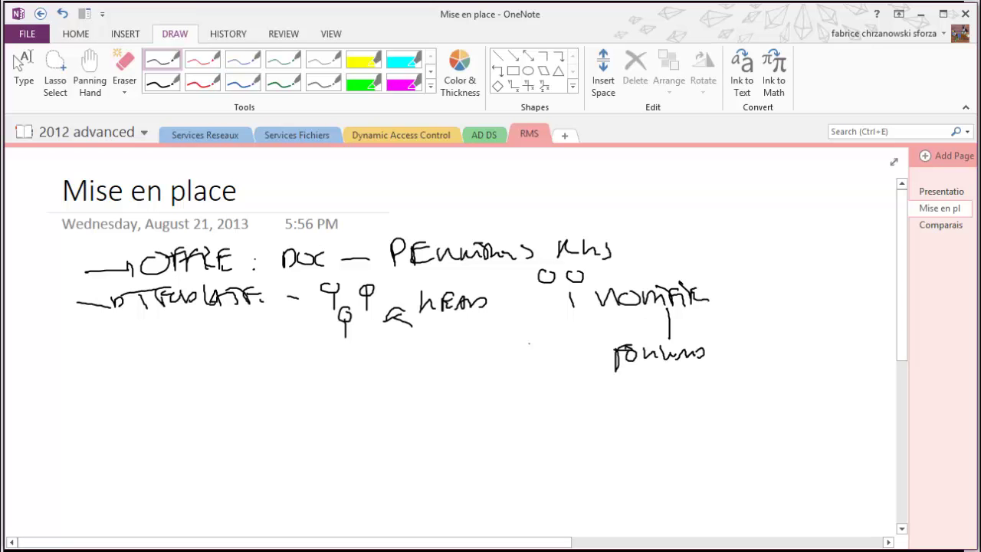
# Underline and box TEMPLATE, point an arrow at PERMISSIONS, and box RMS
pyautogui.moveTo(138, 308); pyautogui.dragTo(271, 315)
pyautogui.moveTo(251, 280)
pyautogui.mouseDown()
pyautogui.moveTo(268, 279)
pyautogui.moveTo(288, 313)
pyautogui.mouseUp()
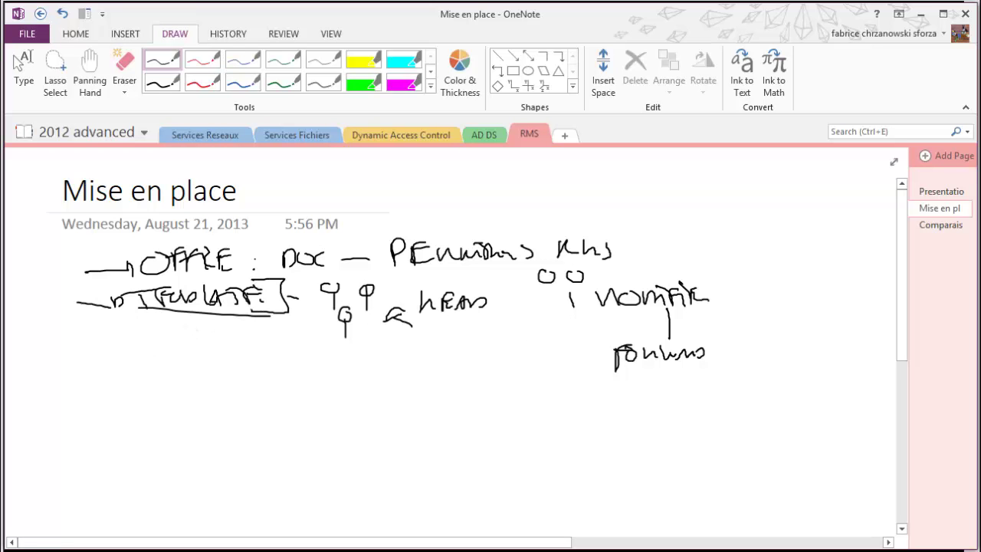
pyautogui.moveTo(453, 189)
pyautogui.mouseDown()
pyautogui.moveTo(401, 227)
pyautogui.moveTo(414, 228)
pyautogui.mouseUp()
pyautogui.moveTo(552, 231)
pyautogui.mouseDown()
pyautogui.moveTo(617, 229)
pyautogui.moveTo(541, 259)
pyautogui.moveTo(630, 238)
pyautogui.moveTo(615, 239)
pyautogui.mouseUp()
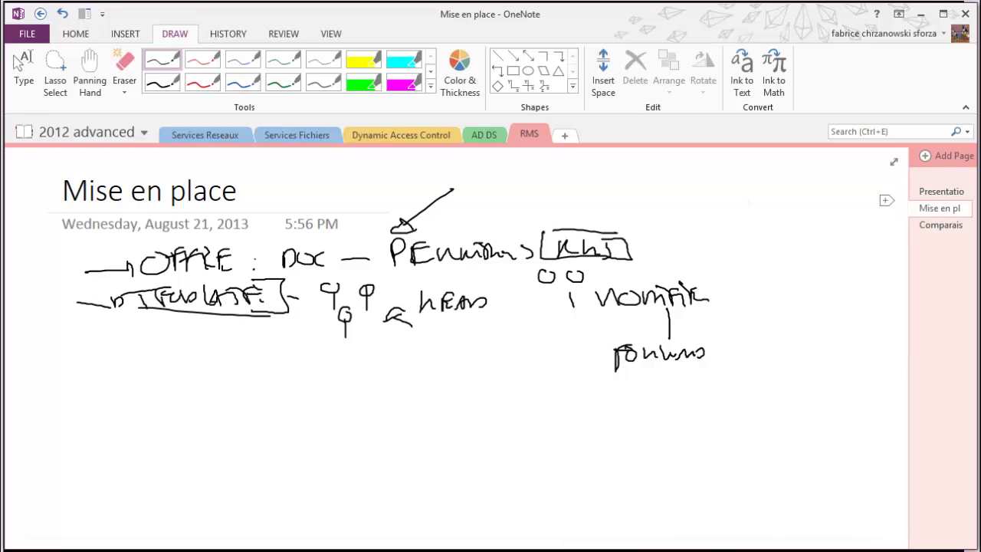
pyautogui.moveTo(198, 353); pyautogui.dragTo(224, 384)
pyautogui.moveTo(226, 381); pyautogui.dragTo(257, 381)
pyautogui.moveTo(270, 354); pyautogui.dragTo(265, 381)
pyautogui.moveTo(226, 387)
pyautogui.mouseDown()
pyautogui.moveTo(270, 387)
pyautogui.moveTo(291, 399)
pyautogui.mouseUp()
pyautogui.moveTo(207, 404); pyautogui.dragTo(248, 397)
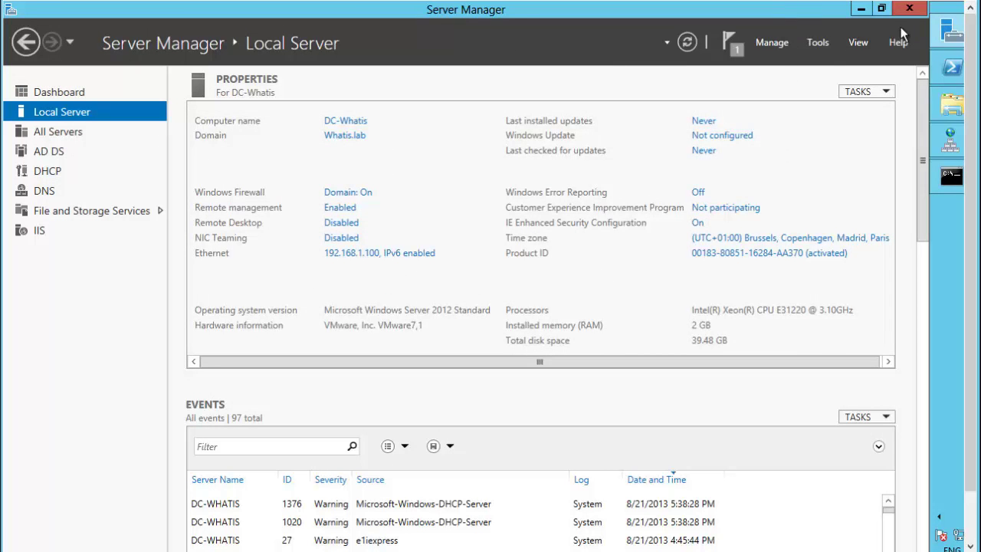
pyautogui.click(818, 44)
pyautogui.click(756, 128)
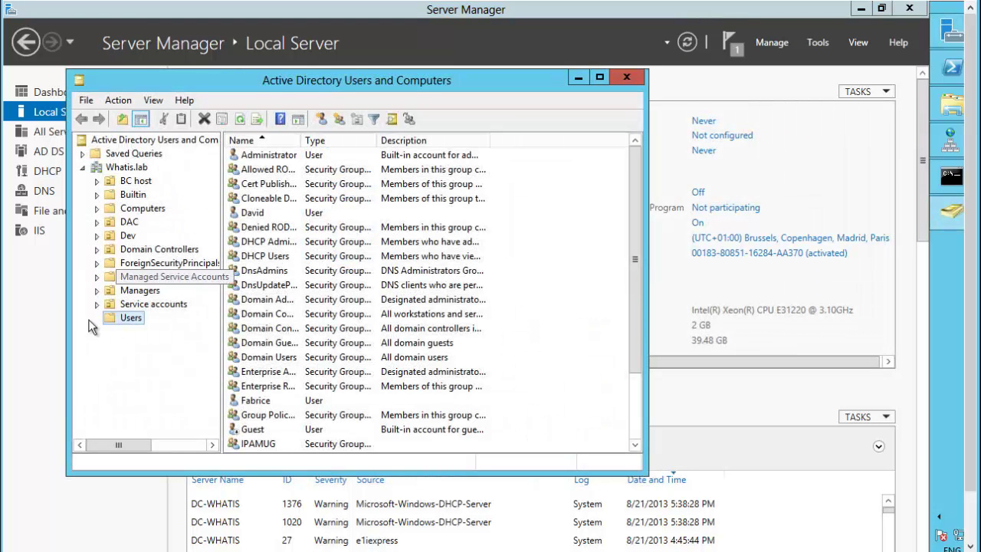
pyautogui.click(145, 305)
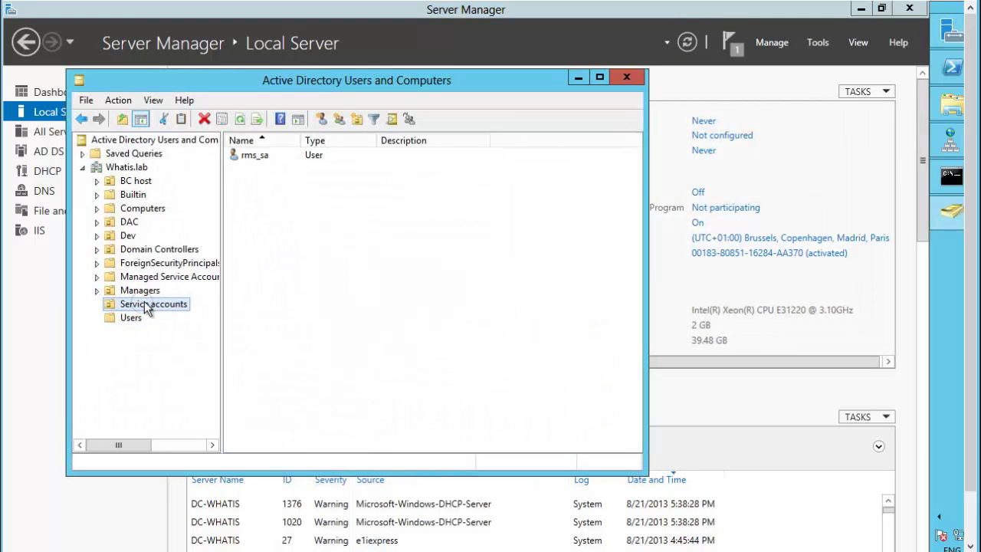
pyautogui.click(260, 157)
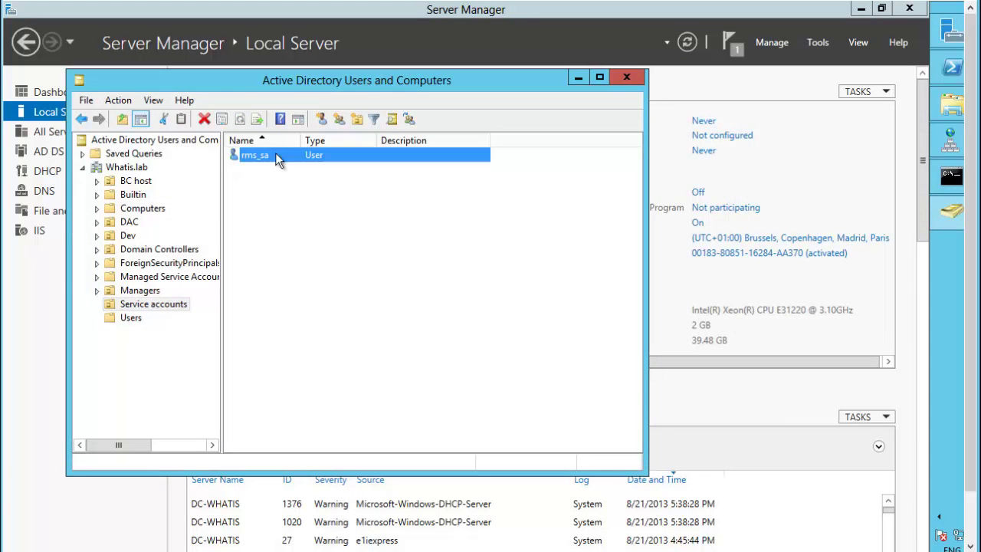
pyautogui.click(132, 317)
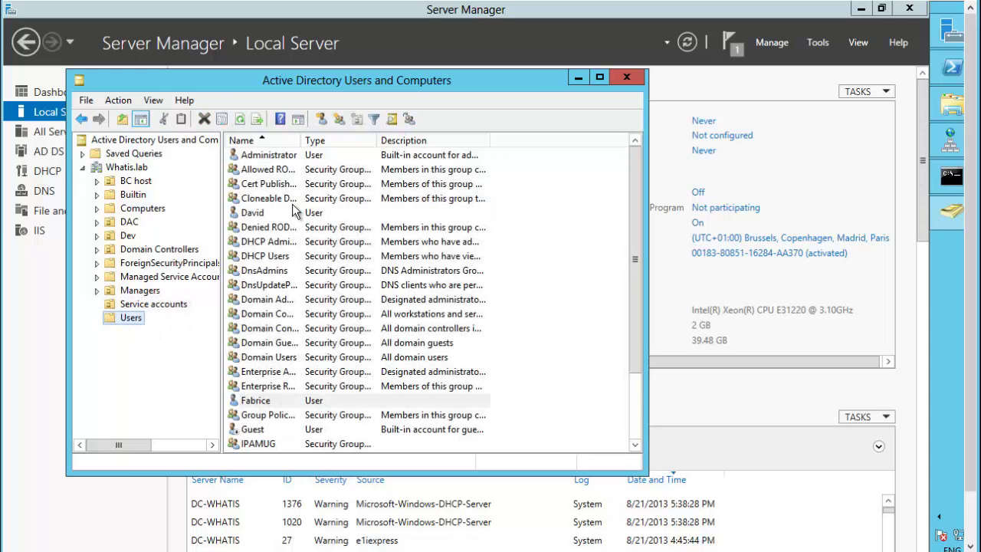
pyautogui.click(257, 199)
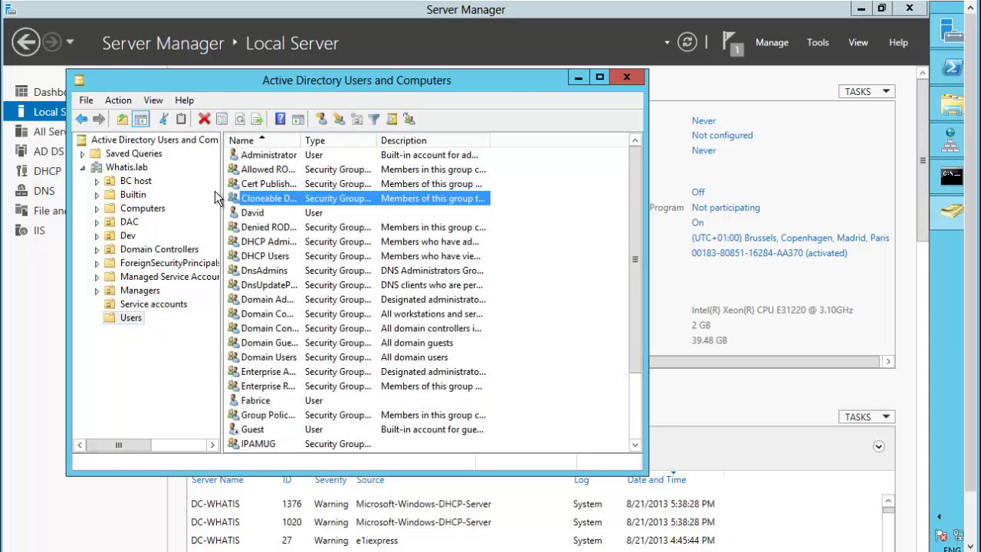
pyautogui.click(578, 77)
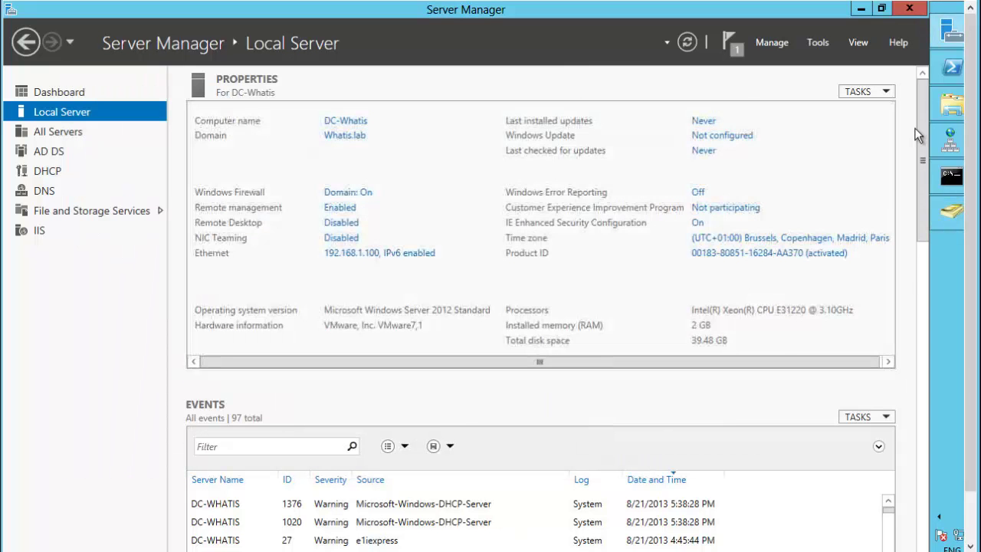
# Open the Whatis.lab zone, collapse Trust Points, and inspect the rms alias to srv1.whatis.lab
pyautogui.moveTo(950, 142)
pyautogui.click(855, 113)
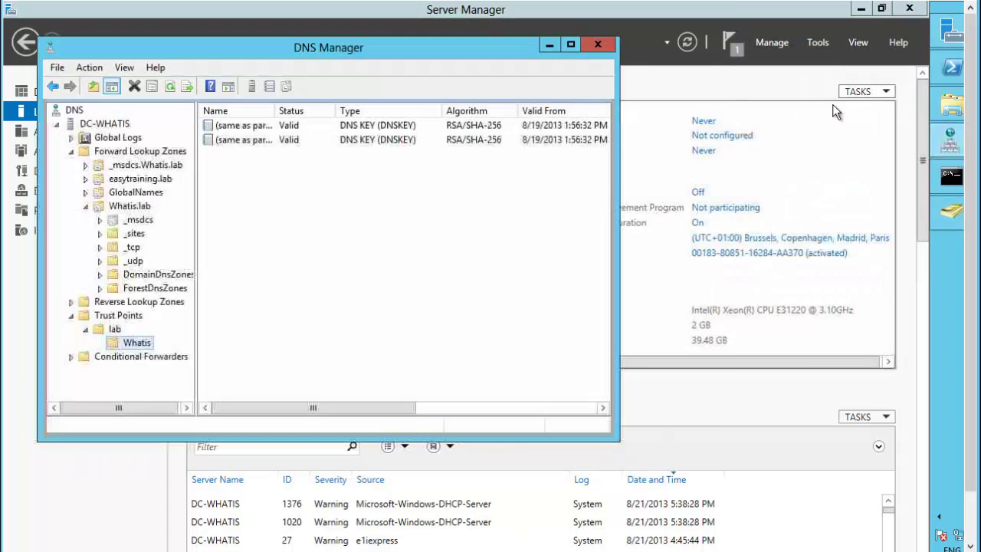
pyautogui.click(263, 270)
pyautogui.click(114, 329)
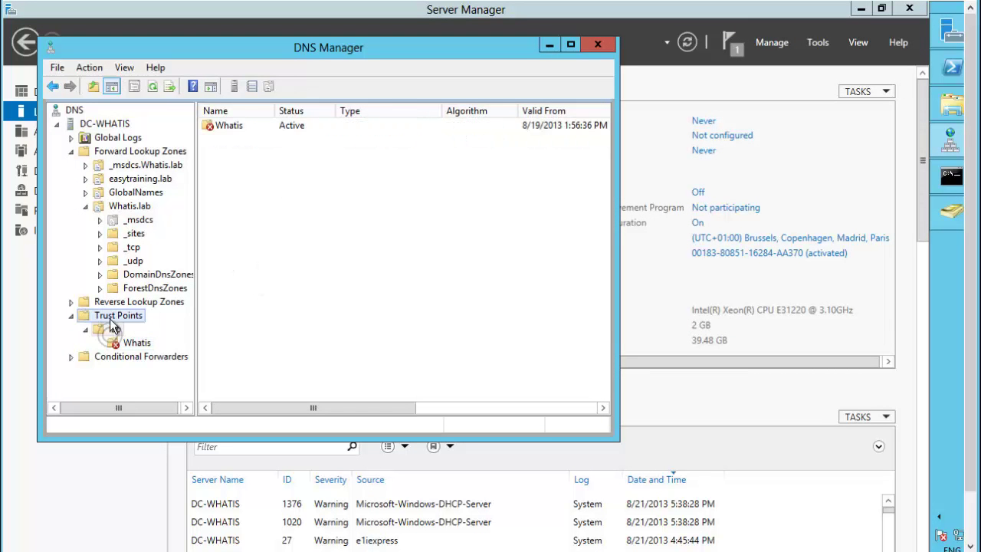
pyautogui.click(135, 343)
pyautogui.click(129, 206)
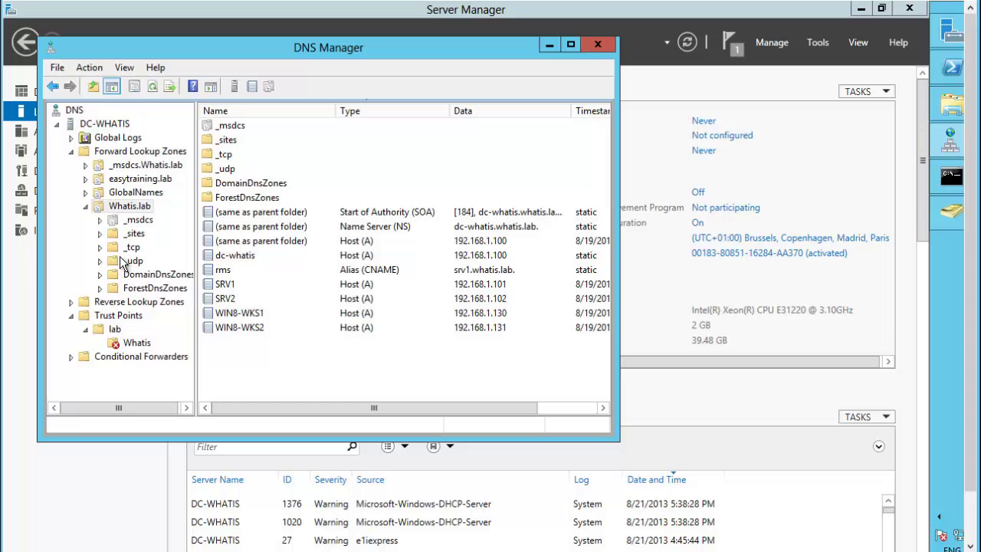
pyautogui.click(70, 316)
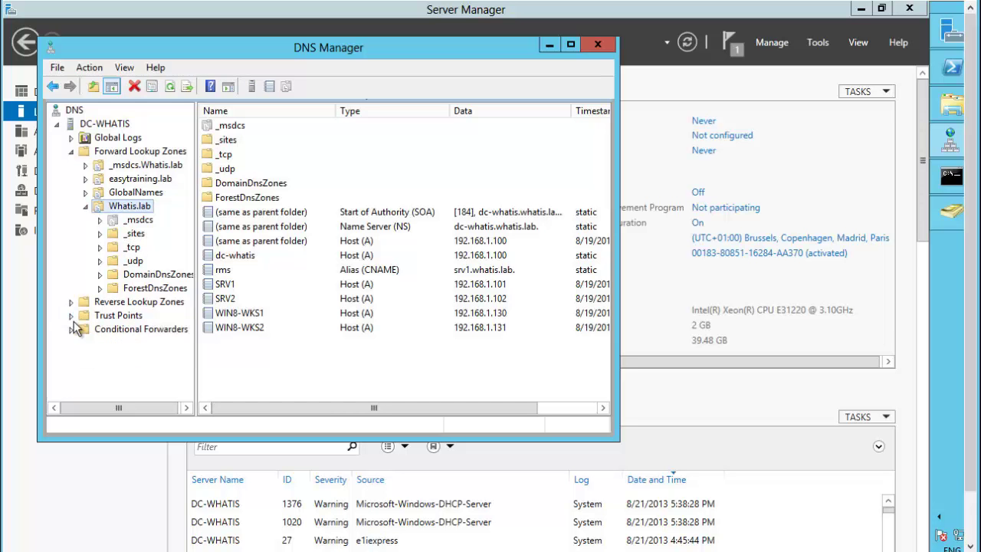
pyautogui.click(249, 270)
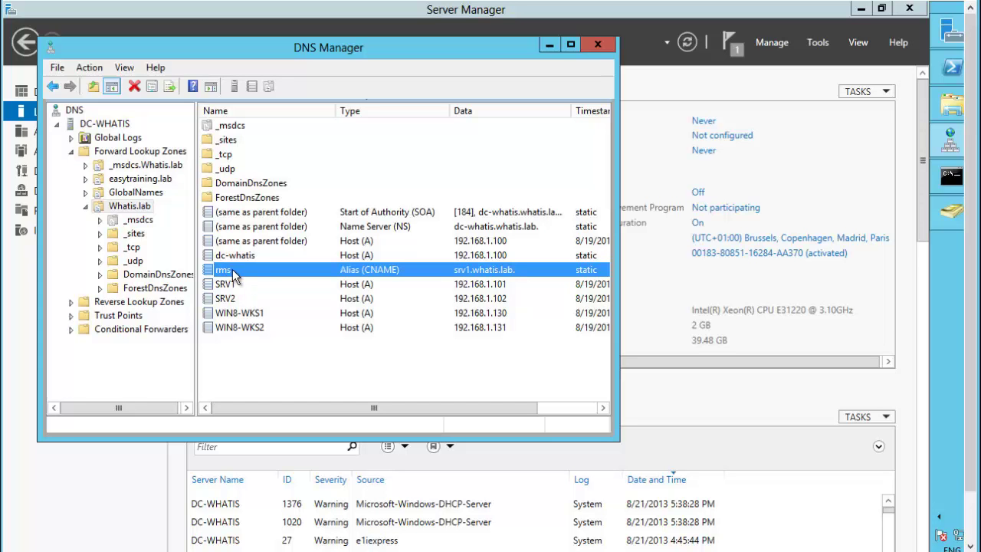
pyautogui.moveTo(950, 176)
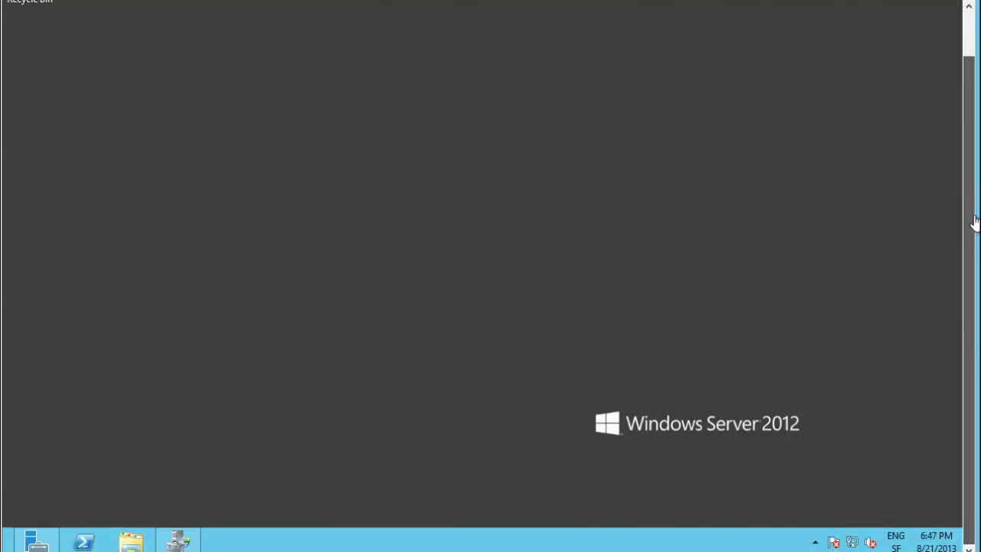
# In the Add Roles and Features Wizard for SRV1, select Active Directory Rights Management Services and its required features
pyautogui.click(43, 542)
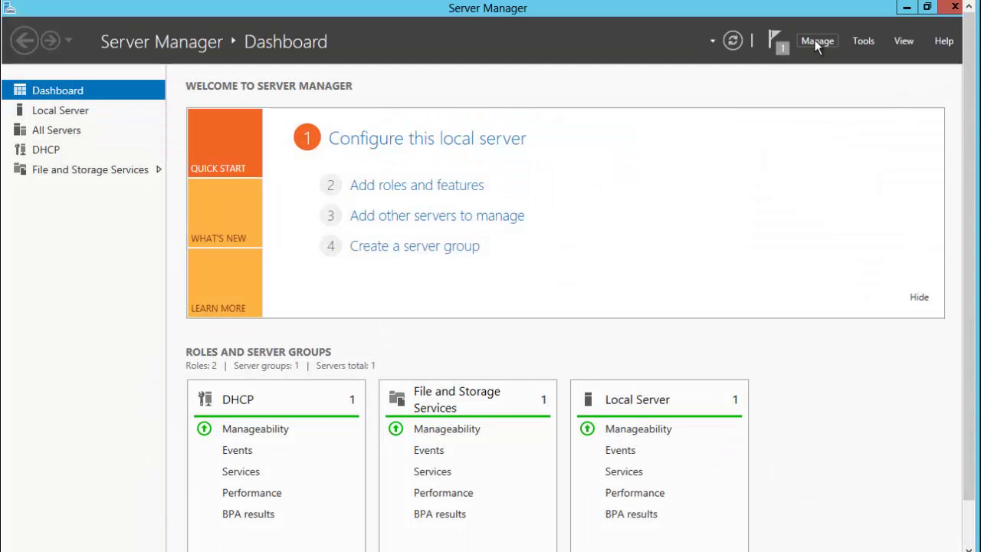
pyautogui.click(815, 40)
pyautogui.click(825, 59)
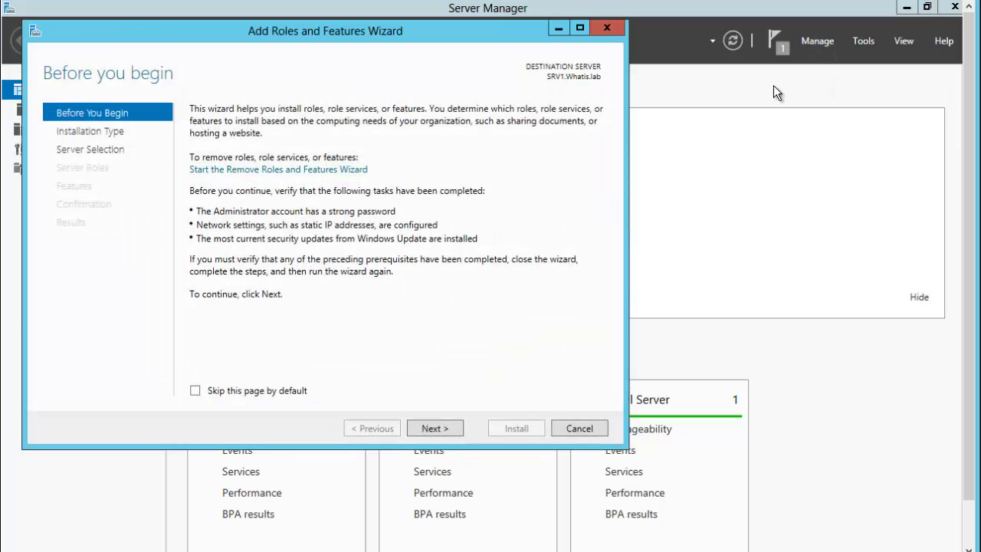
pyautogui.click(434, 428)
pyautogui.click(438, 431)
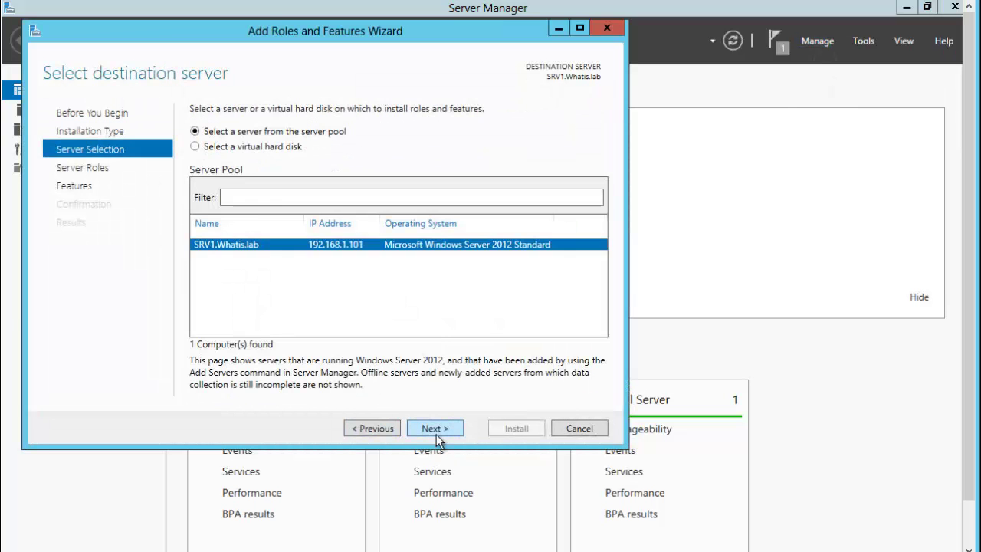
pyautogui.click(436, 433)
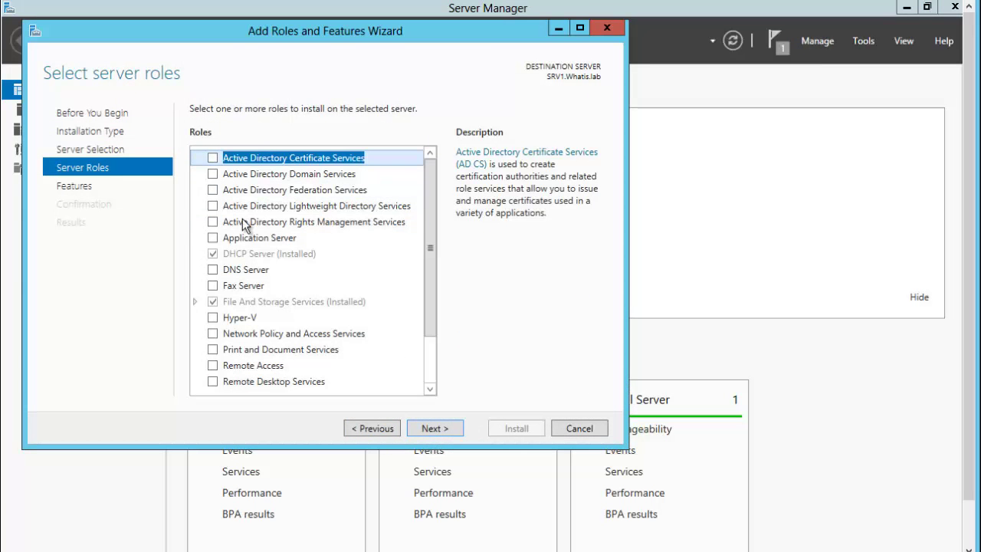
pyautogui.click(214, 221)
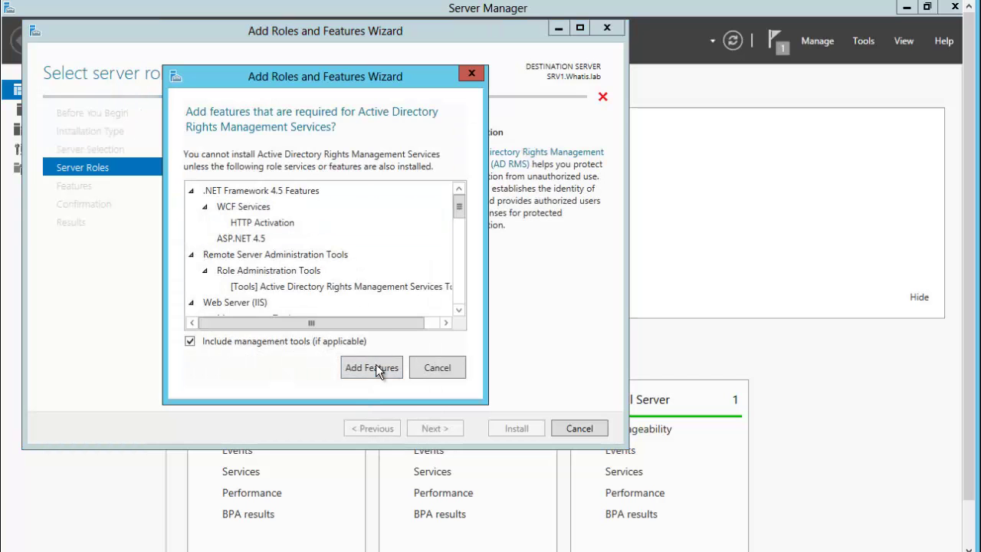
pyautogui.moveTo(458, 212); pyautogui.dragTo(456, 240)
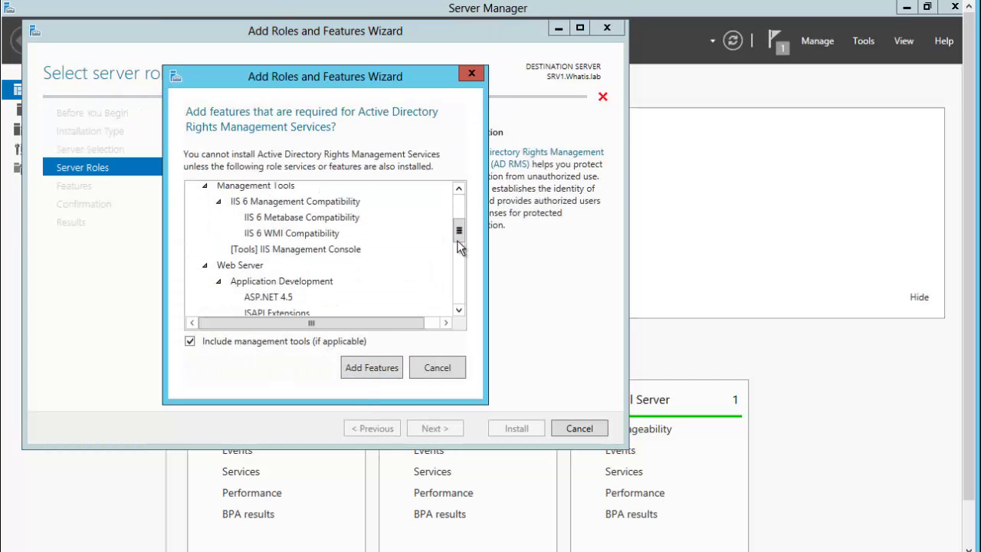
pyautogui.click(382, 367)
# Keep only the AD RMS server role service and default web services, then install
pyautogui.click(436, 430)
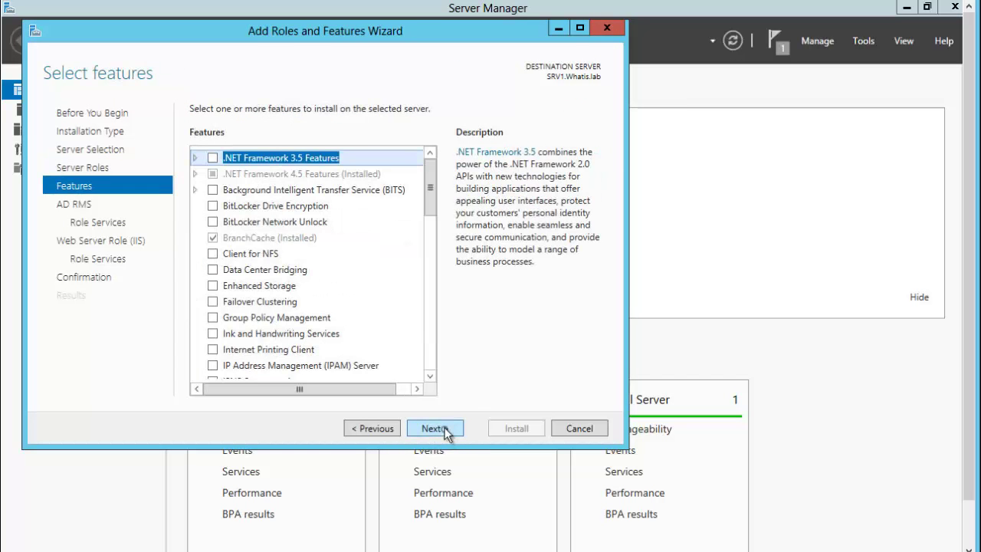
pyautogui.click(444, 433)
pyautogui.click(443, 438)
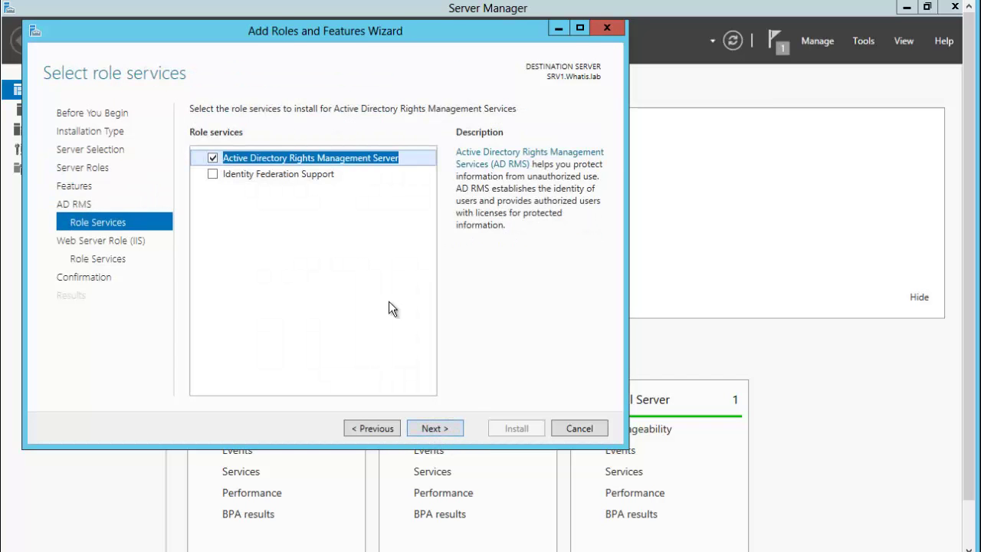
pyautogui.click(260, 173)
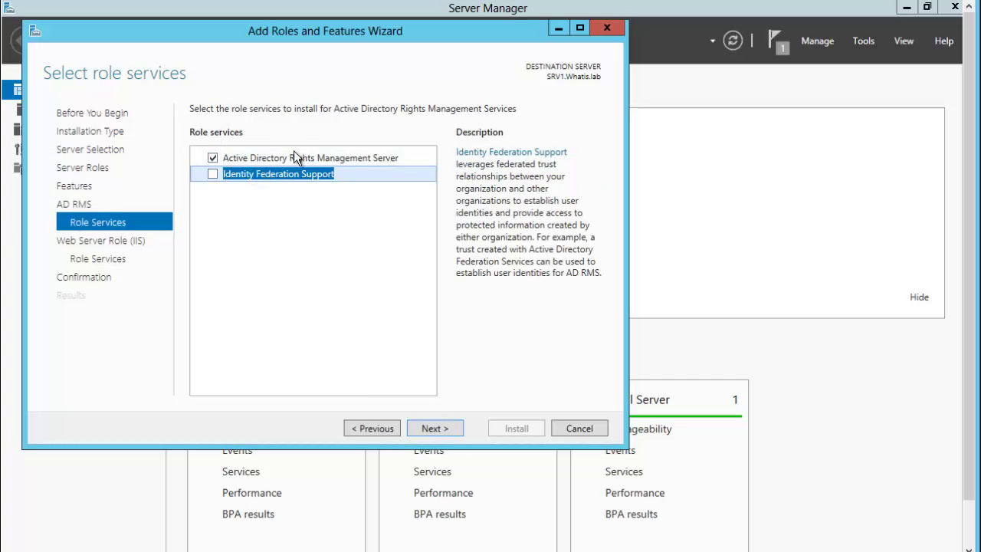
pyautogui.click(283, 157)
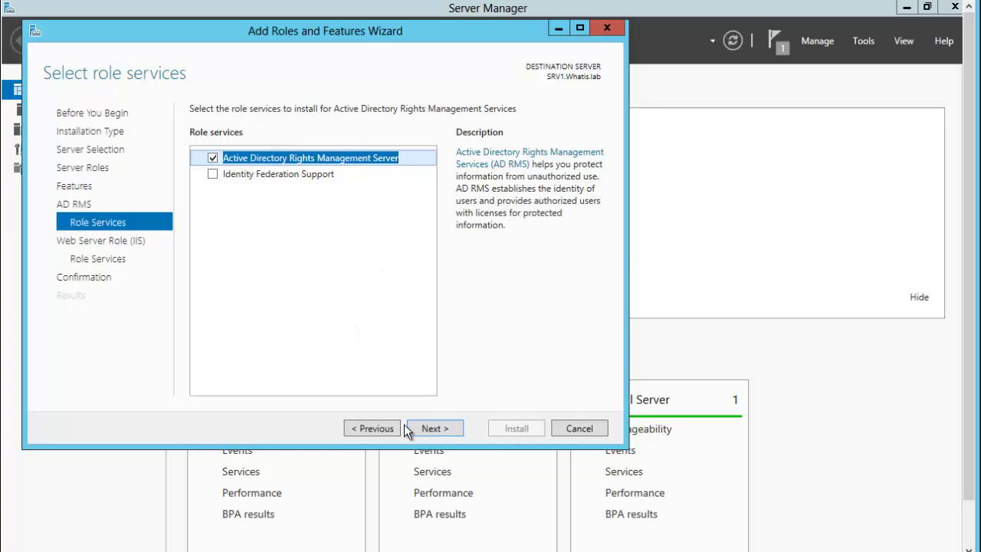
pyautogui.click(433, 429)
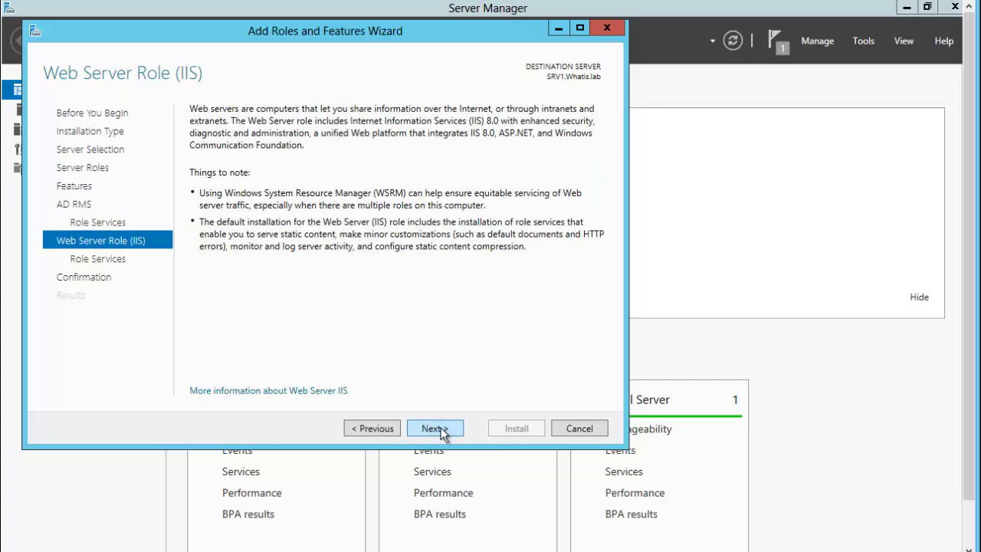
pyautogui.click(440, 431)
pyautogui.click(443, 430)
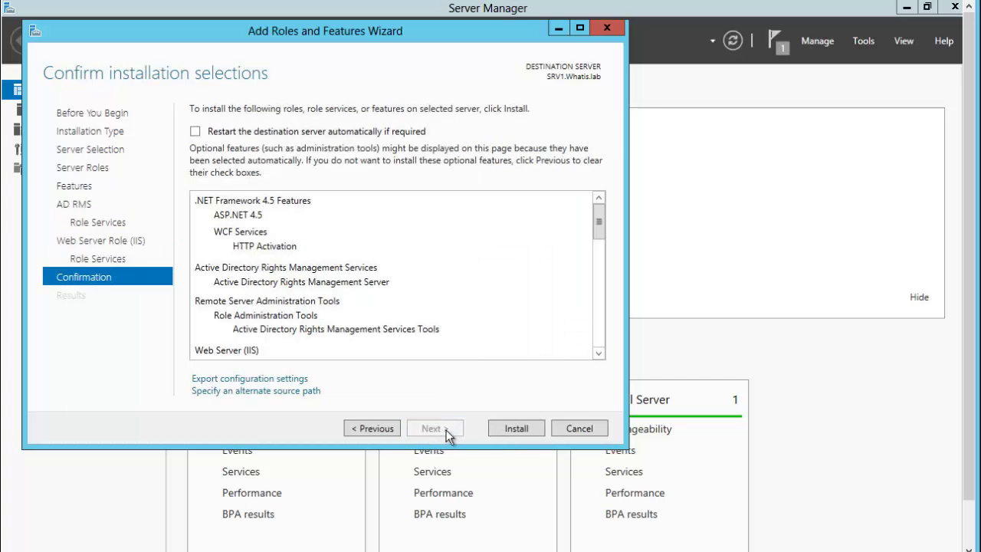
pyautogui.click(512, 426)
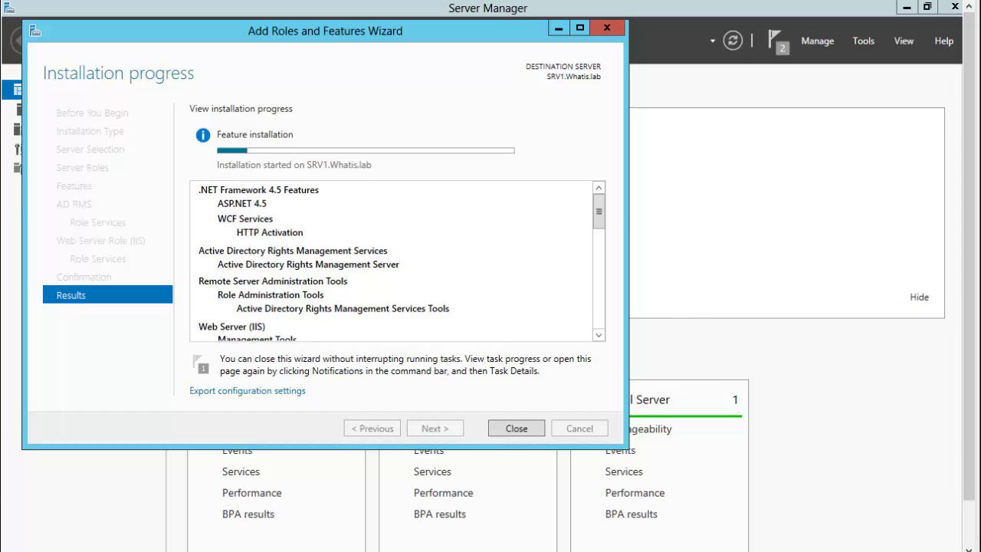
pyautogui.click(520, 427)
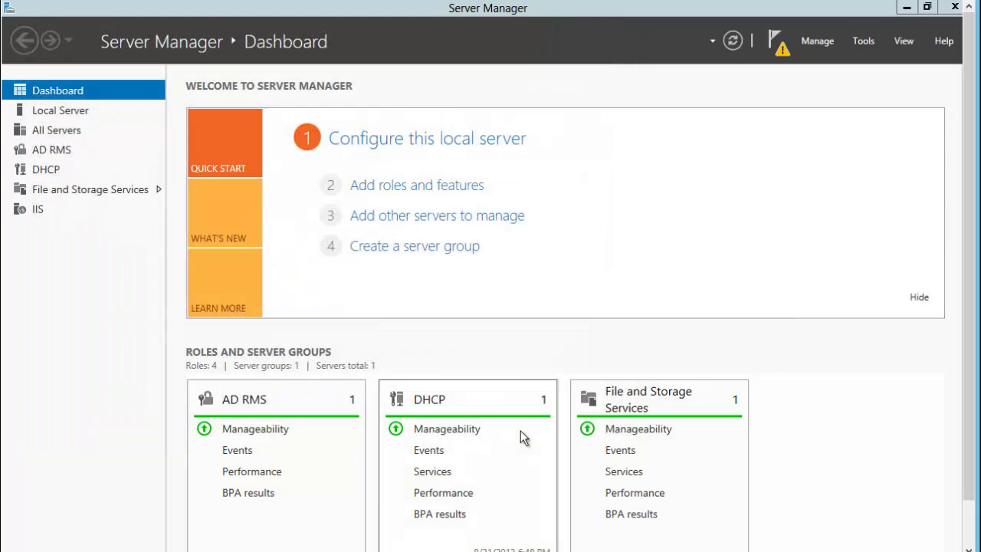
# Start AD RMS post-deployment configuration as a new root cluster using the Windows Internal Database
pyautogui.click(781, 53)
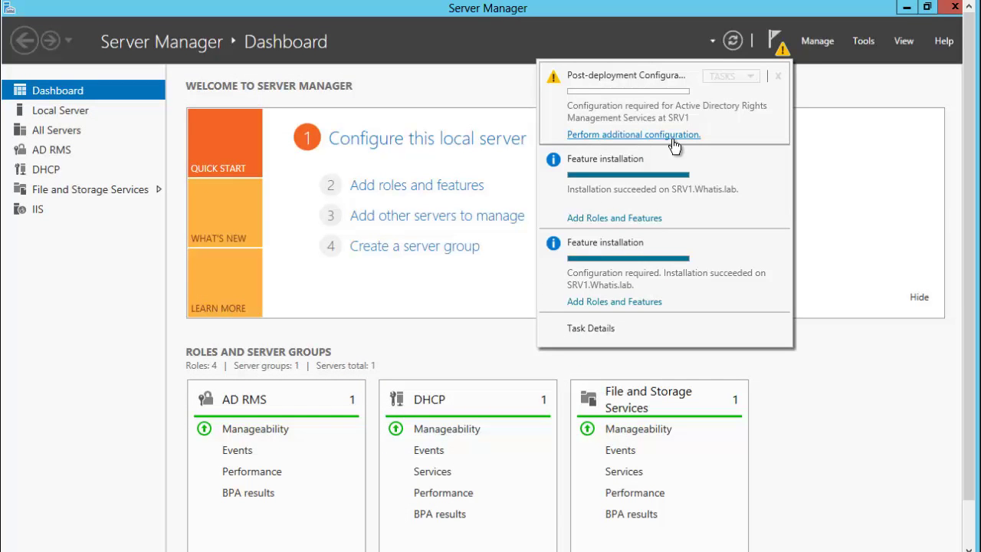
pyautogui.click(606, 136)
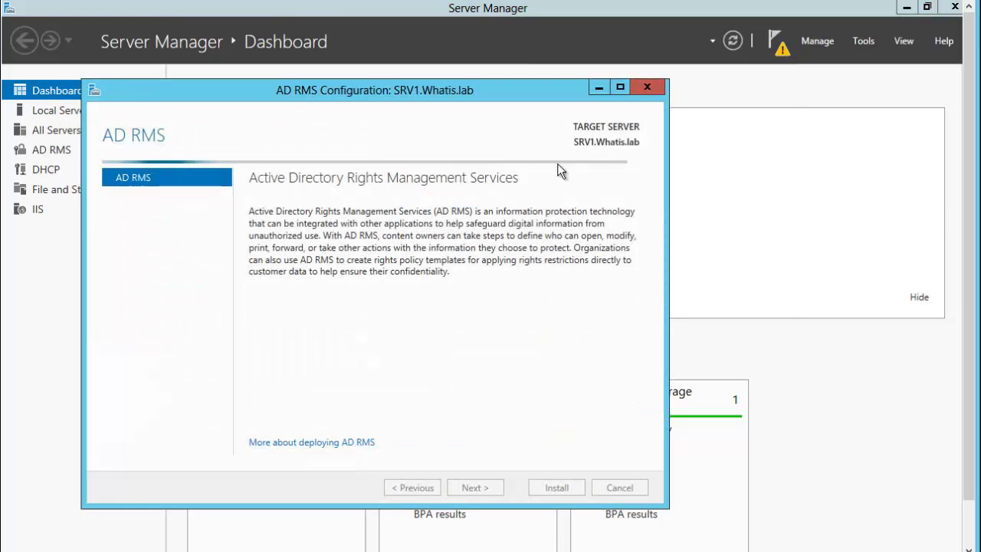
pyautogui.moveTo(352, 94); pyautogui.dragTo(354, 74)
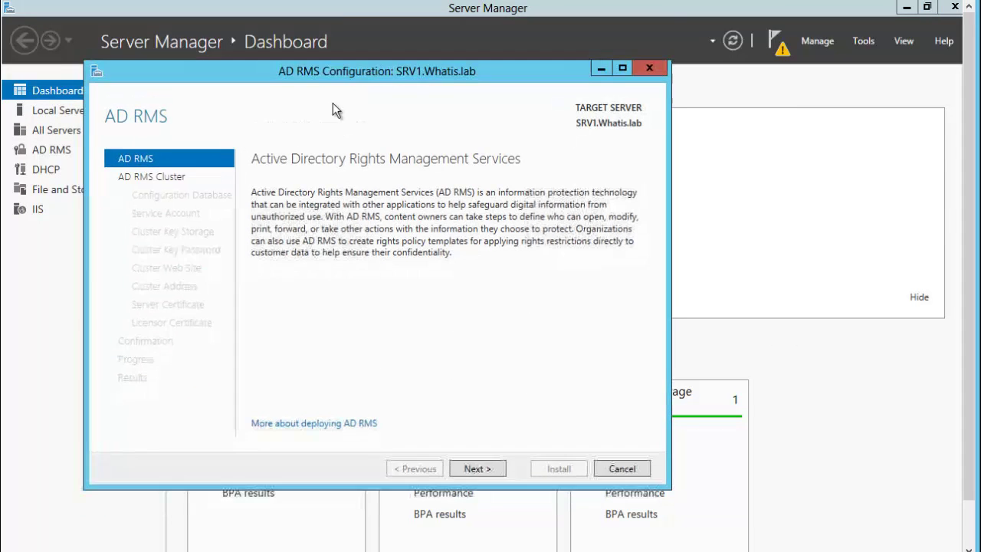
pyautogui.click(475, 469)
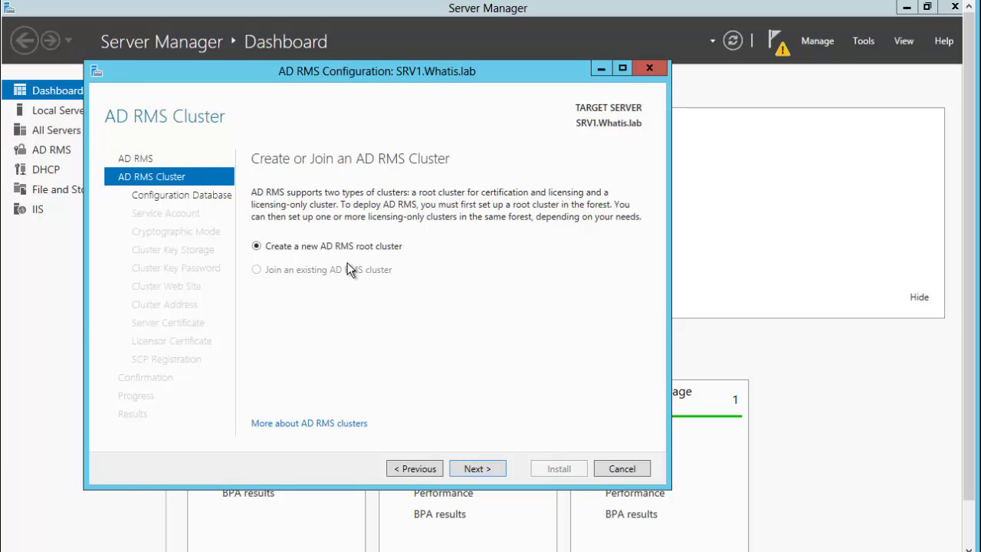
pyautogui.click(480, 469)
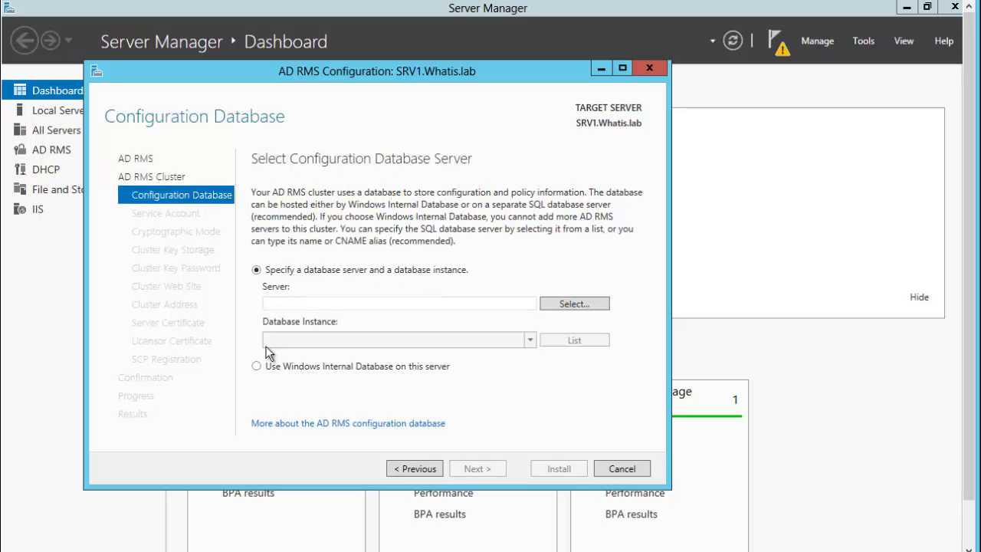
pyautogui.click(256, 367)
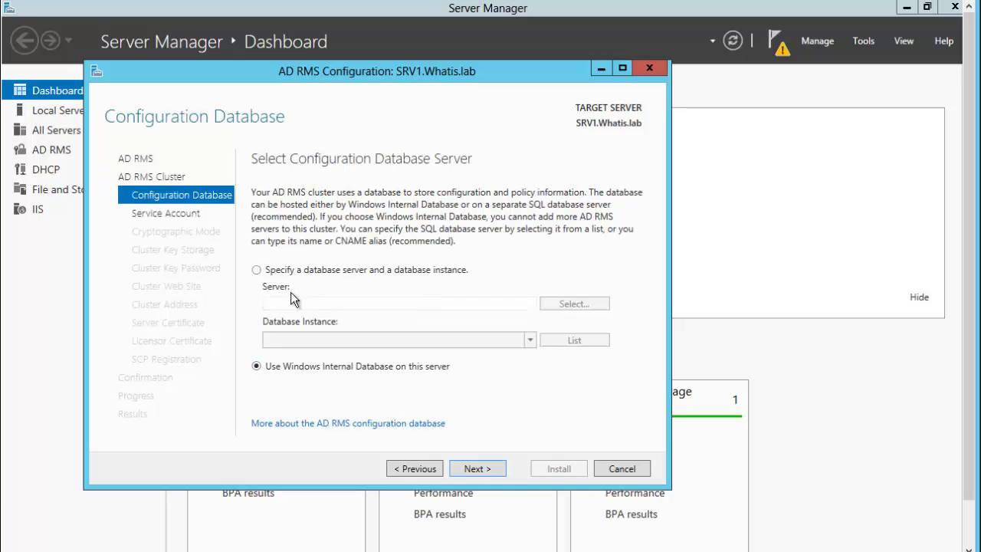
pyautogui.click(255, 272)
pyautogui.click(257, 366)
pyautogui.click(469, 468)
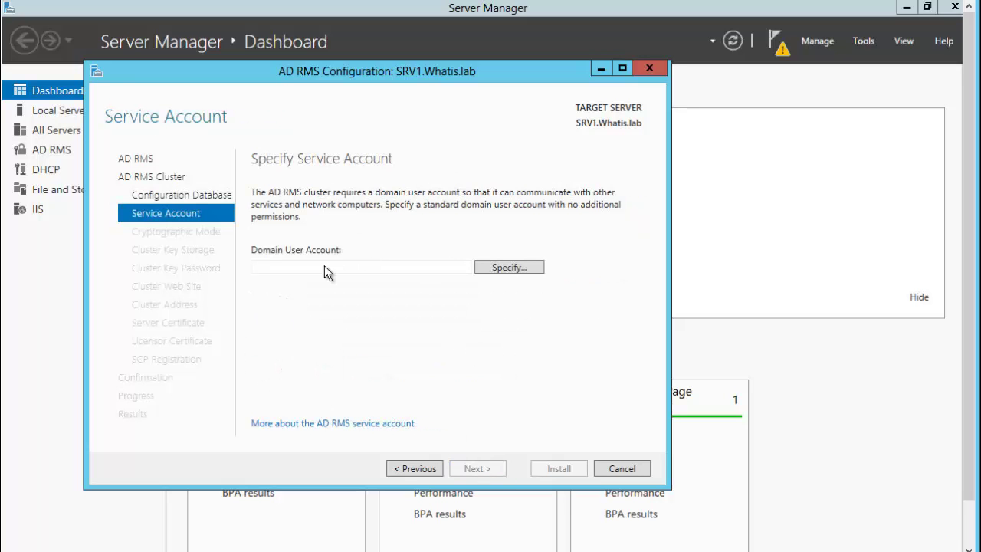
# Enter the RMS service account user name and password, then retry after the credentials are rejected
pyautogui.click(519, 269)
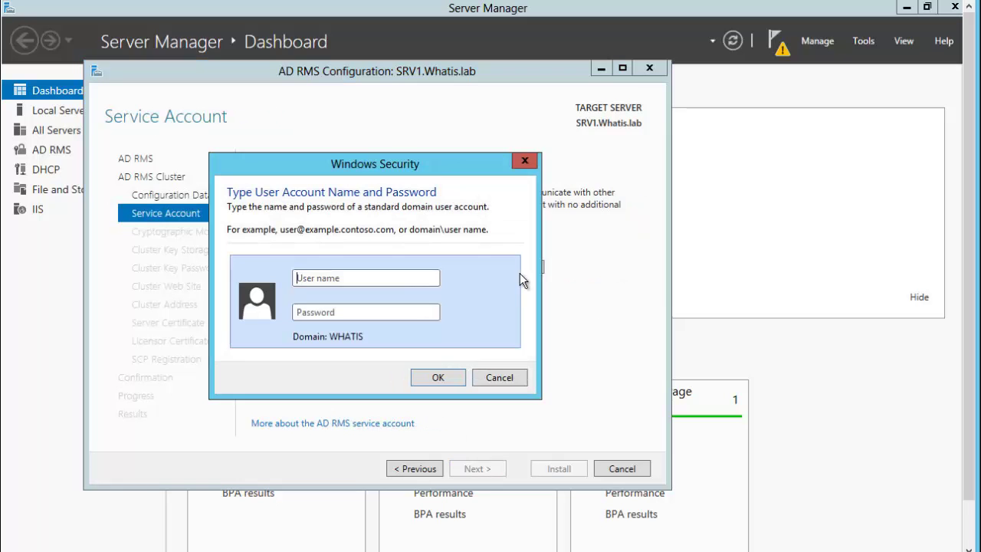
pyautogui.click(326, 278)
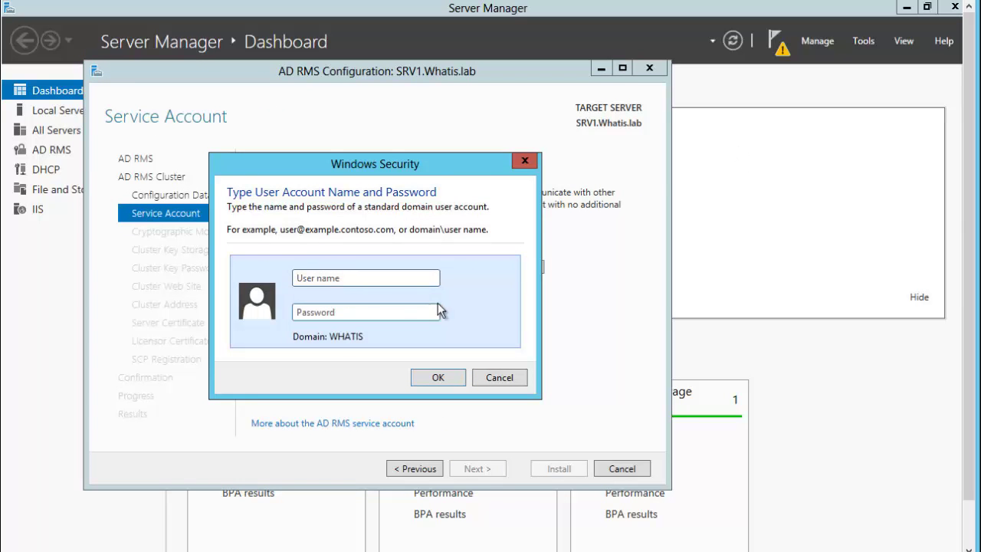
pyautogui.click(380, 278)
pyautogui.write('rmssa')
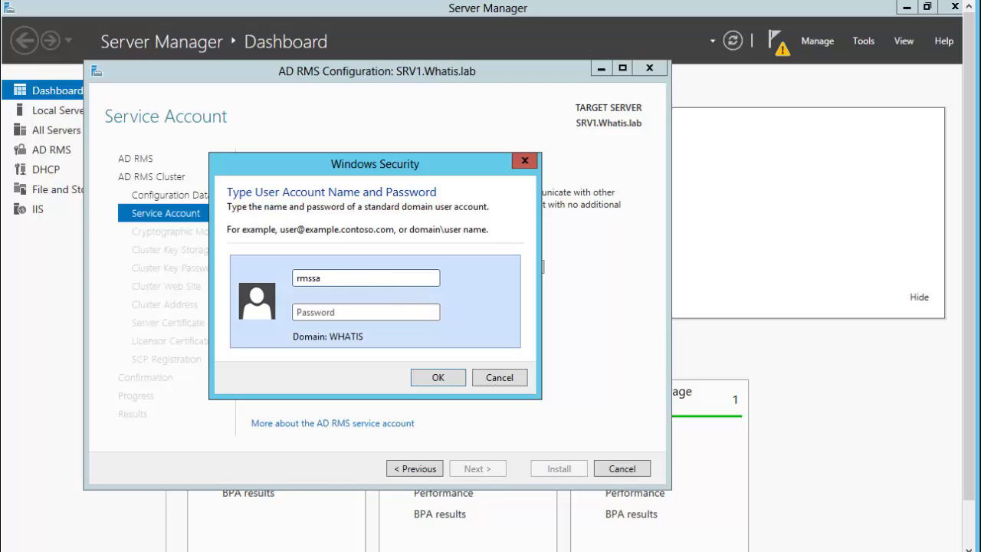
pyautogui.click(341, 311)
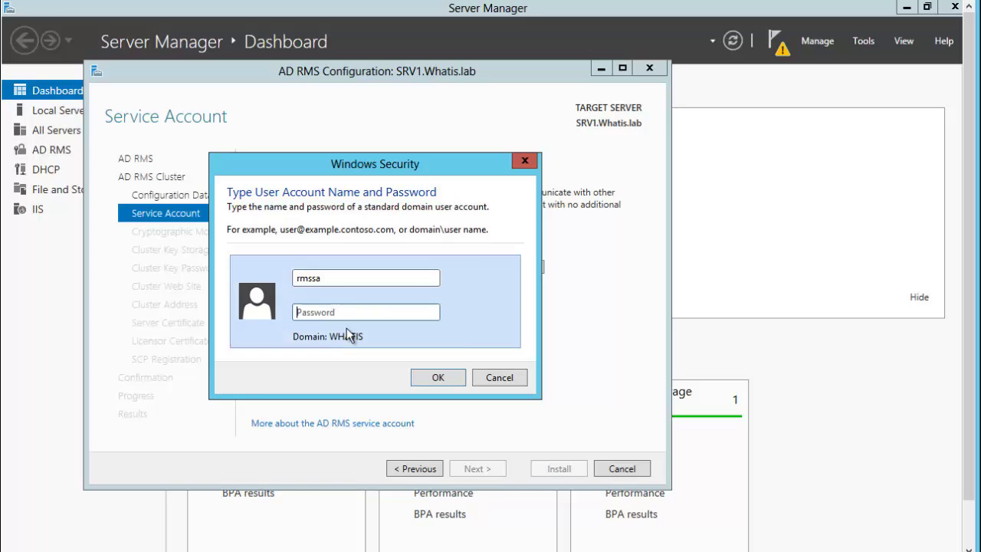
pyautogui.write('*******')
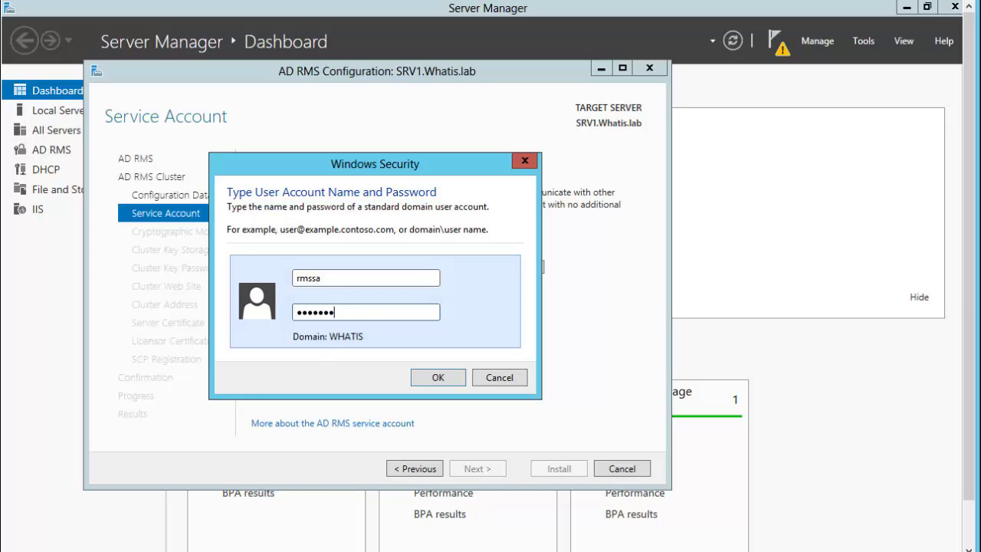
pyautogui.write('*')
pyautogui.press('Return')
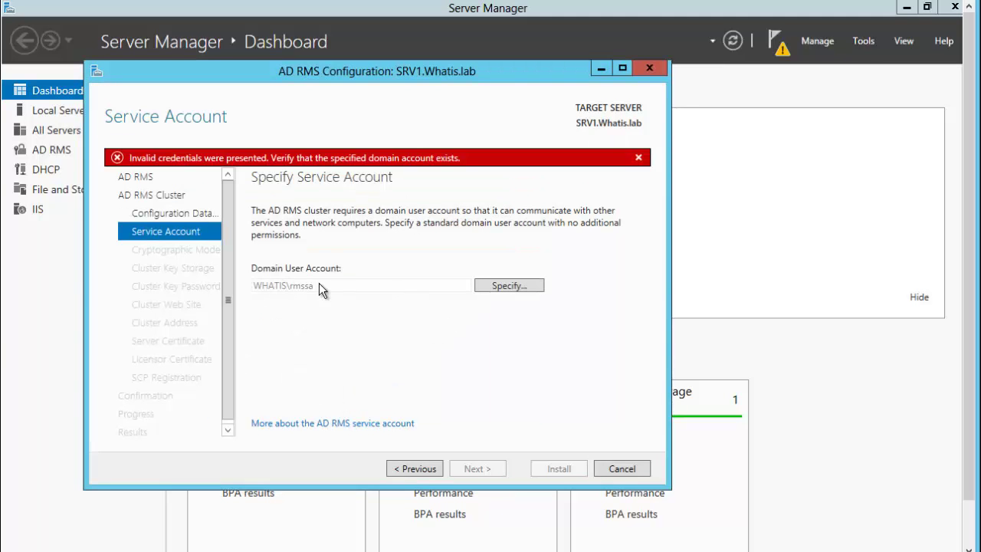
pyautogui.click(526, 285)
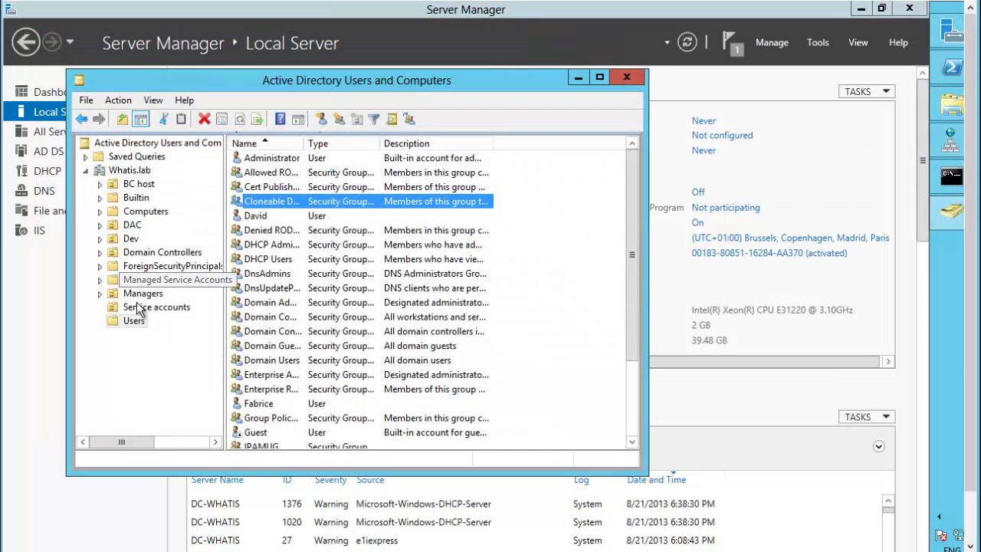
# Show the Whatis.lab Service accounts folder to read the RMS service account's exact name
pyautogui.click(159, 311)
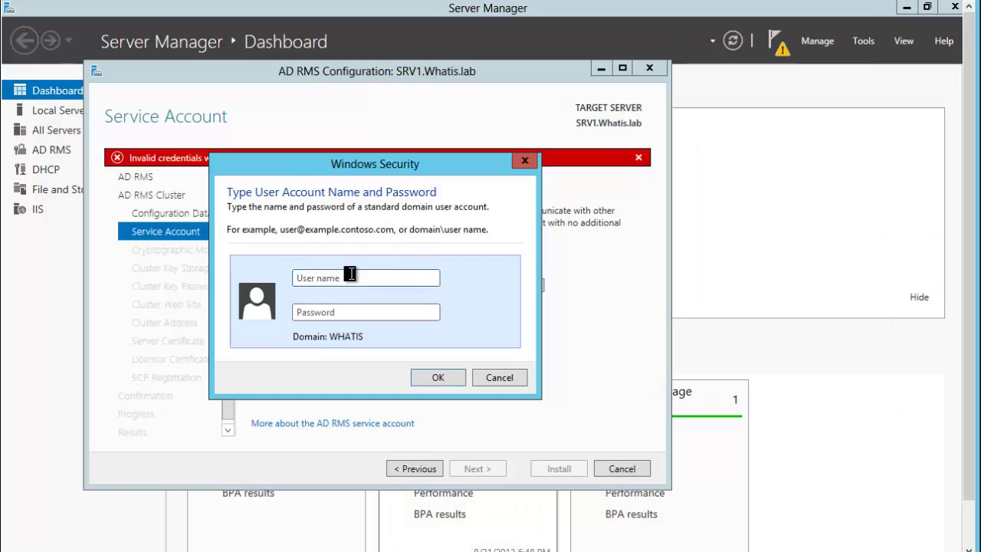
# Confirm the RMS service account credentials, choose Cryptographic Mode 1, and keep central key storage
pyautogui.write('rms_sa')
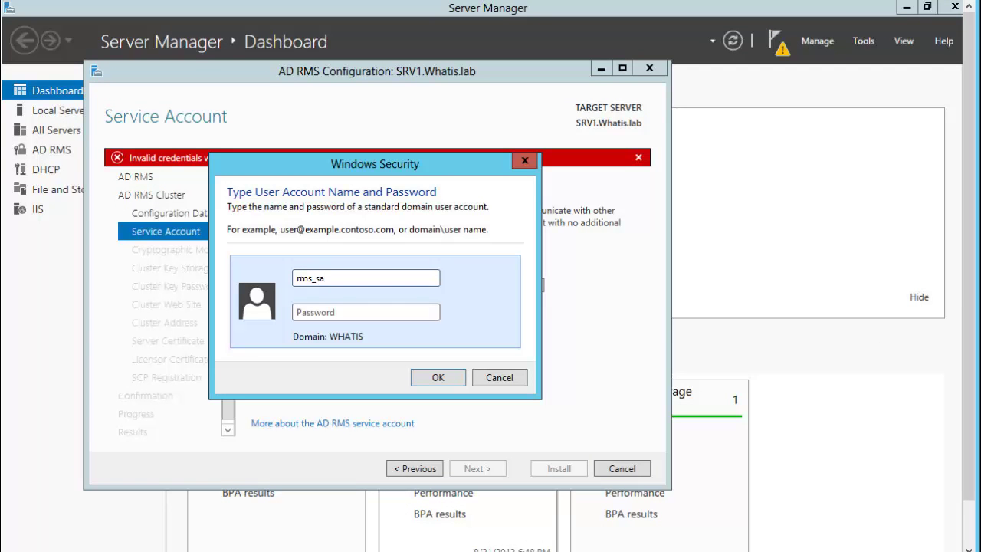
pyautogui.press('Tab')
pyautogui.write('••••••••')
pyautogui.press('Return')
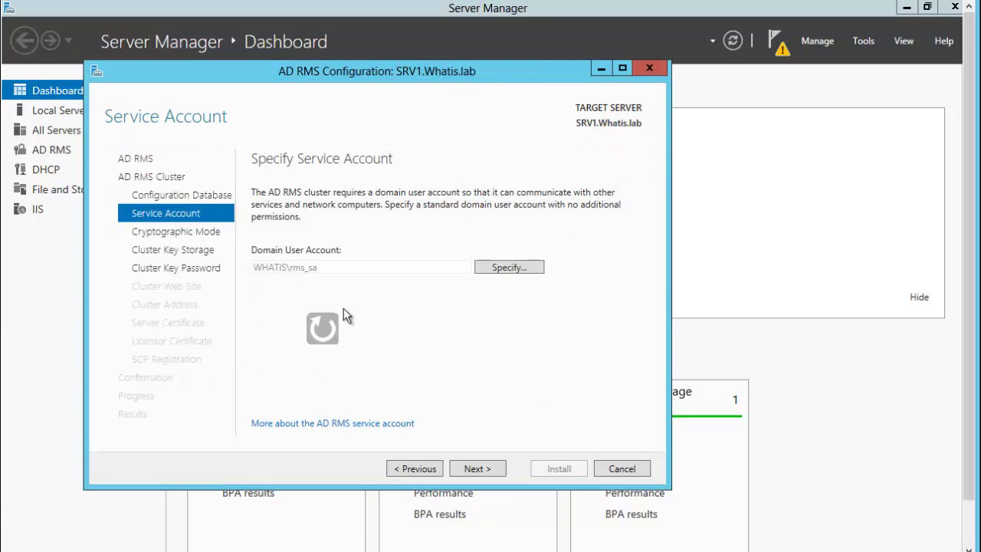
pyautogui.click(474, 469)
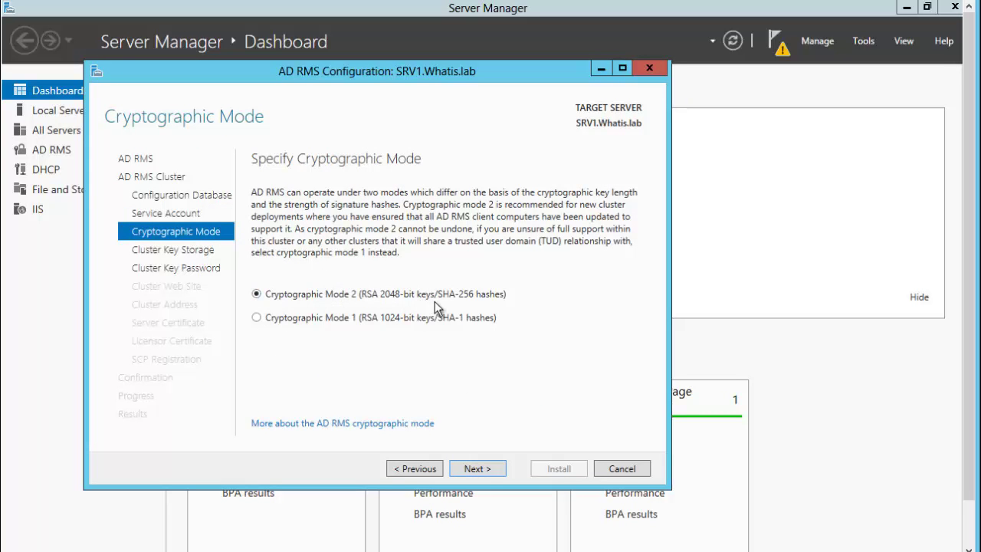
pyautogui.click(257, 317)
pyautogui.click(475, 463)
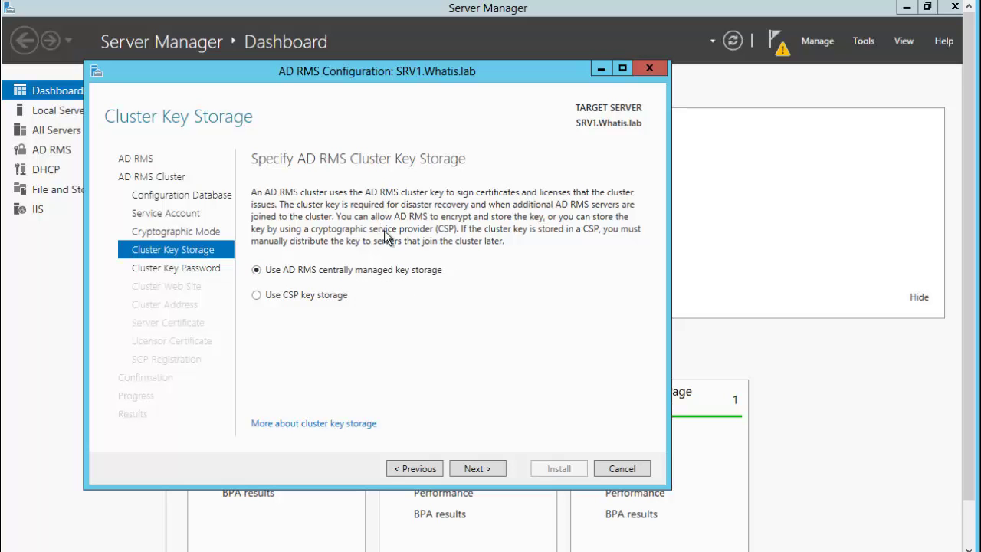
pyautogui.click(474, 468)
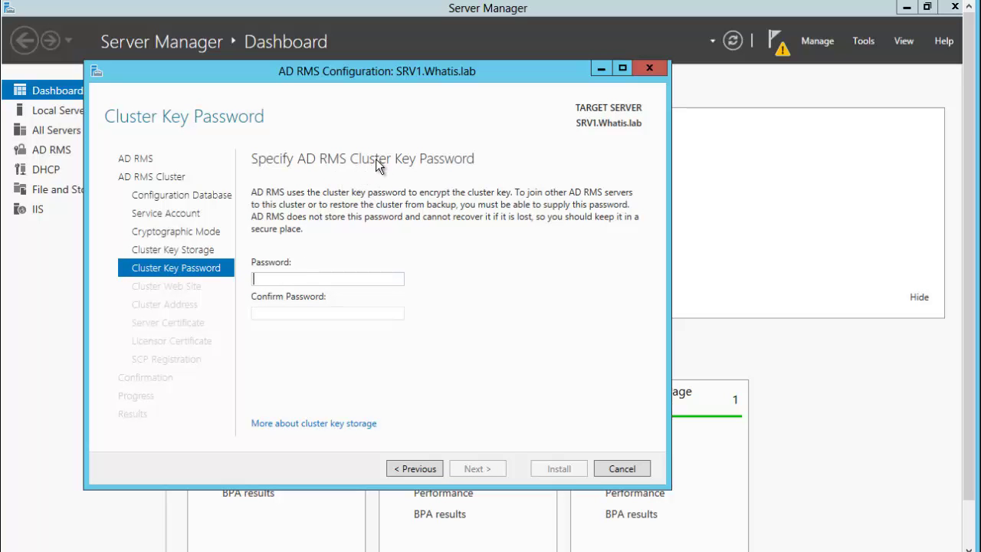
# Set and confirm the cluster key password, and use Default Web Site for the virtual directory
pyautogui.click(274, 278)
pyautogui.write('P@ssw0rd')
pyautogui.press('Tab')
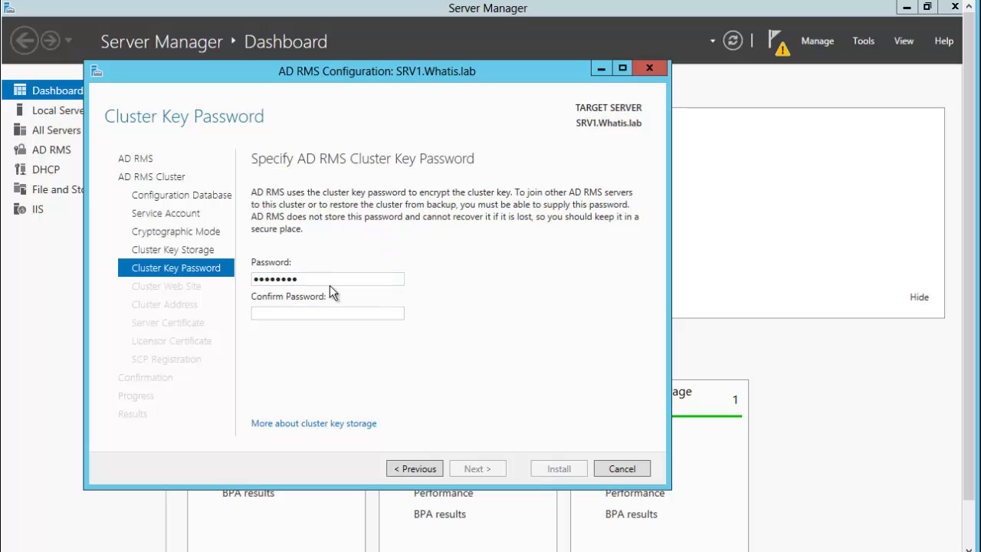
pyautogui.write('P@ssw0rd')
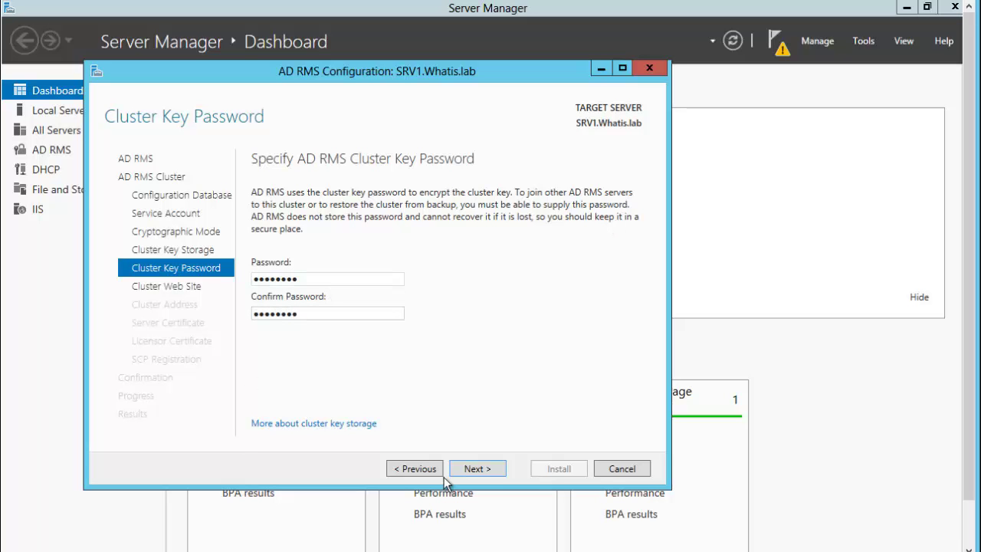
pyautogui.click(477, 468)
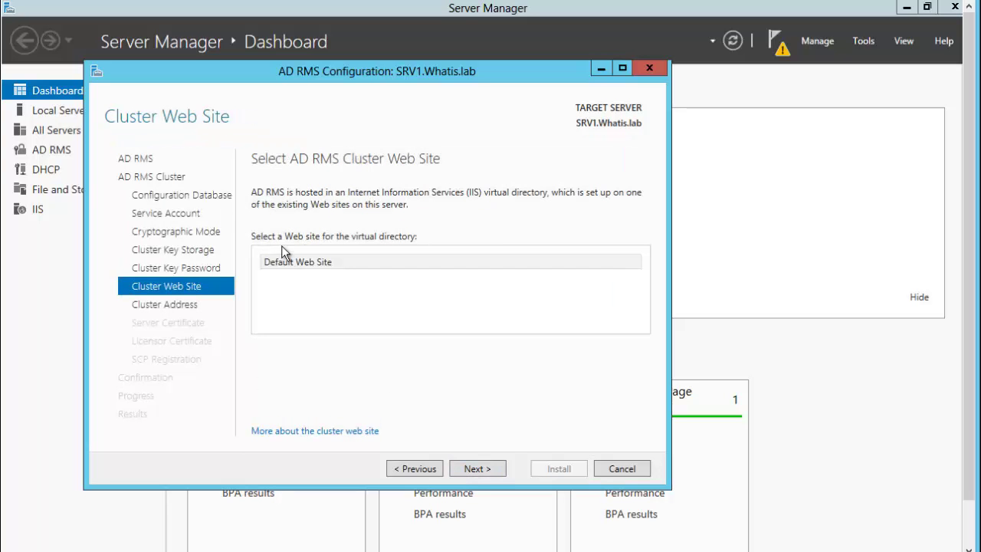
pyautogui.click(295, 260)
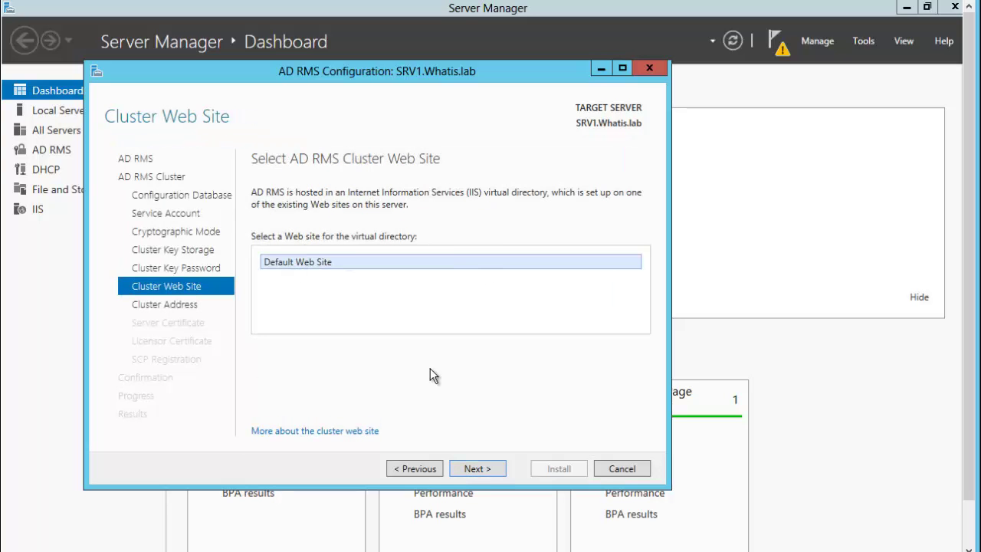
pyautogui.click(478, 468)
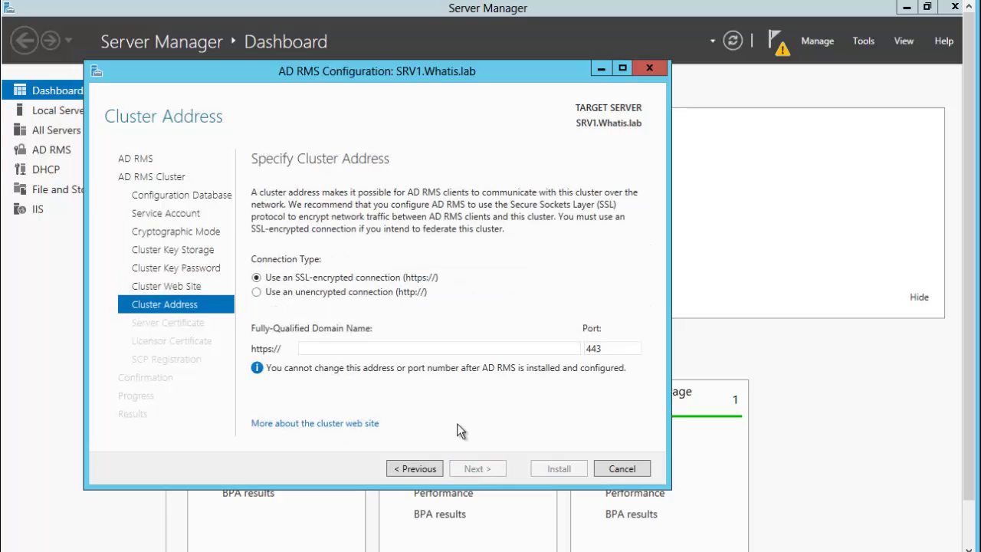
pyautogui.click(258, 293)
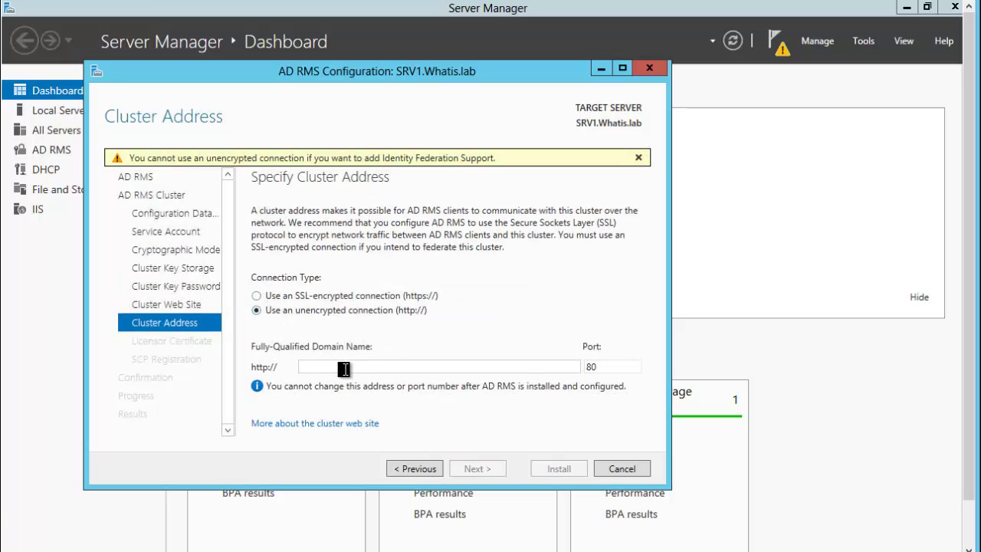
pyautogui.write('rms.whatis.lab')
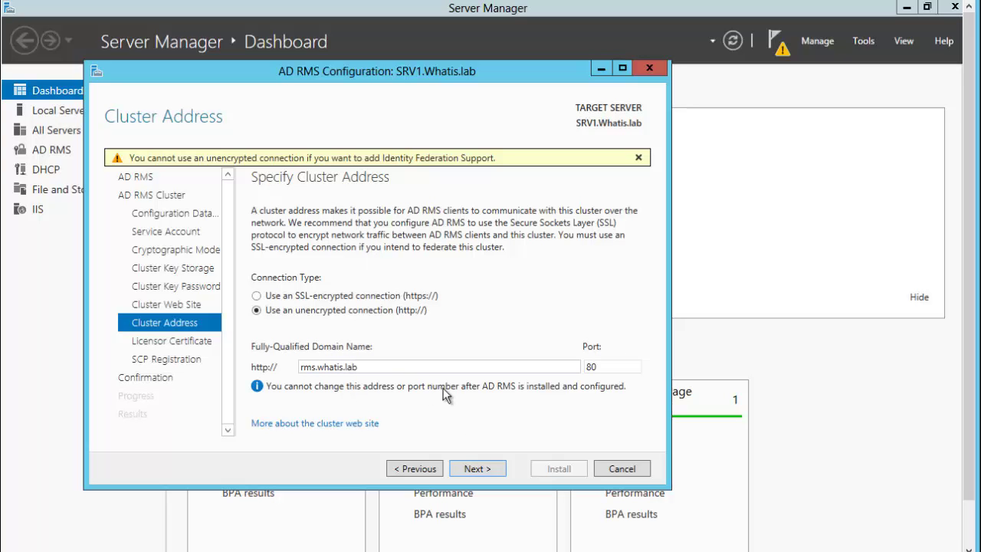
pyautogui.click(476, 469)
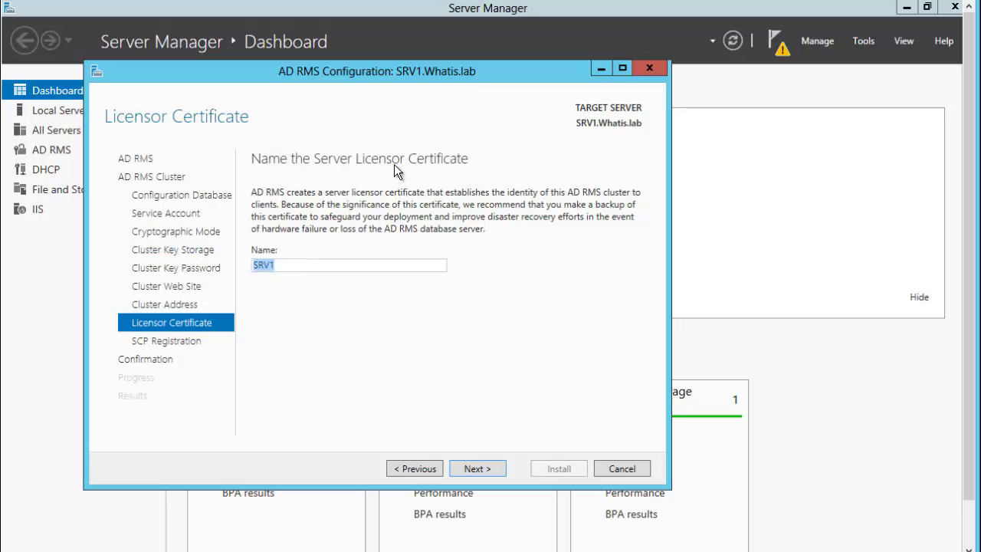
pyautogui.click(321, 221)
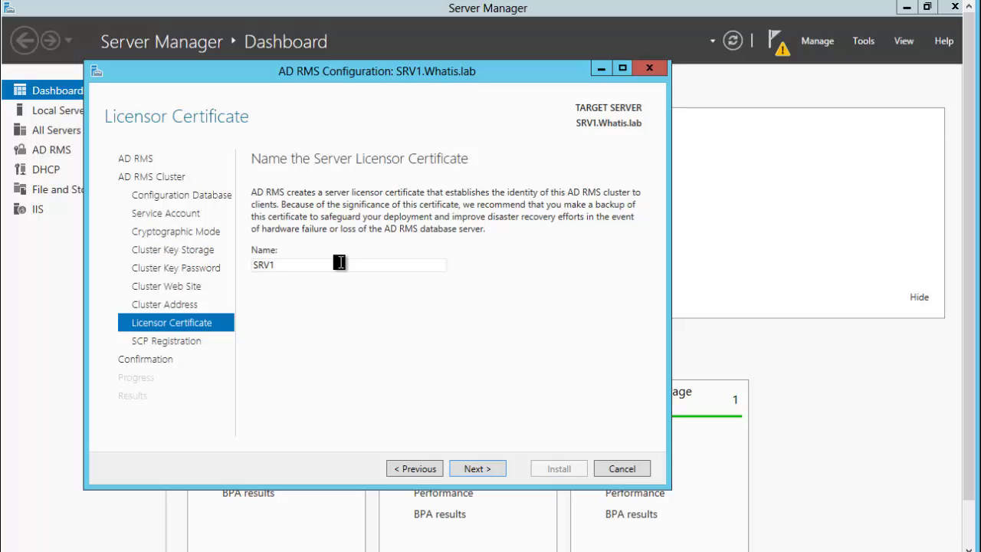
pyautogui.click(475, 468)
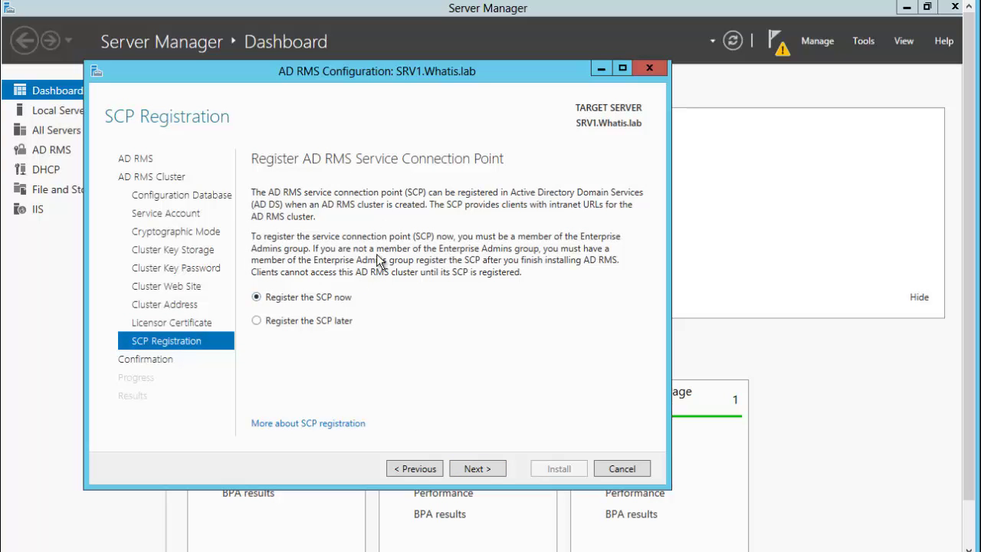
pyautogui.click(476, 468)
pyautogui.click(556, 470)
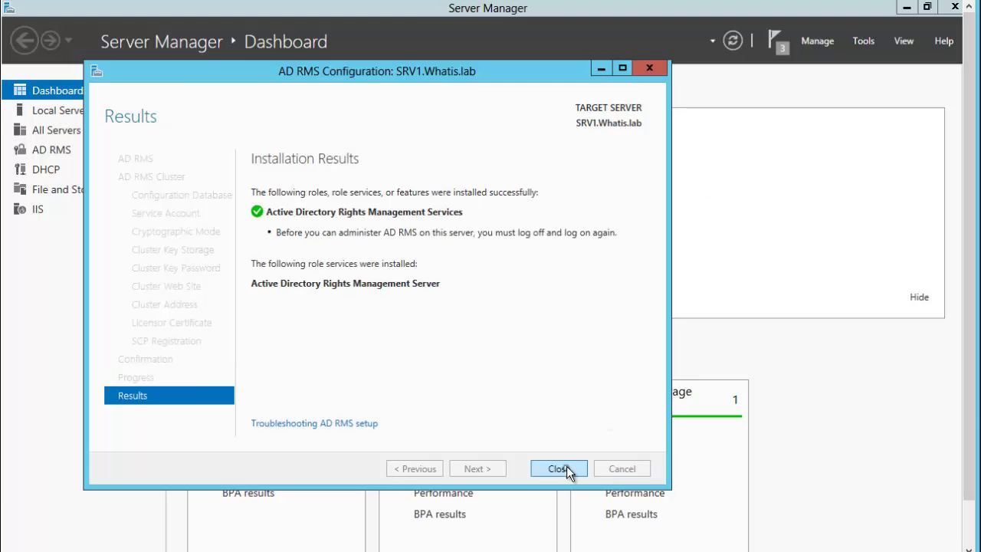
pyautogui.click(559, 468)
# In IIS Manager, enable Anonymous Authentication on the Default Web Site's _wmcs application
pyautogui.click(864, 42)
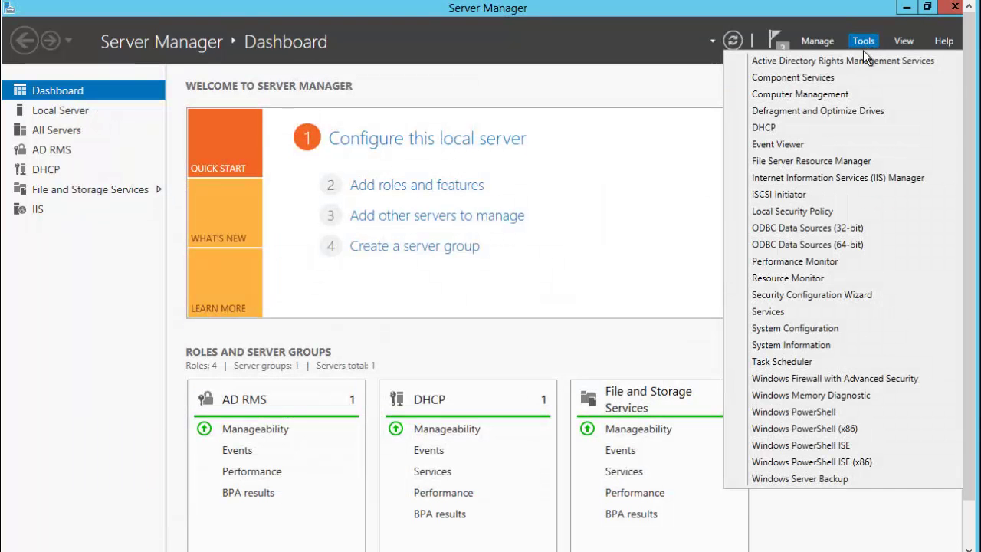
pyautogui.click(804, 178)
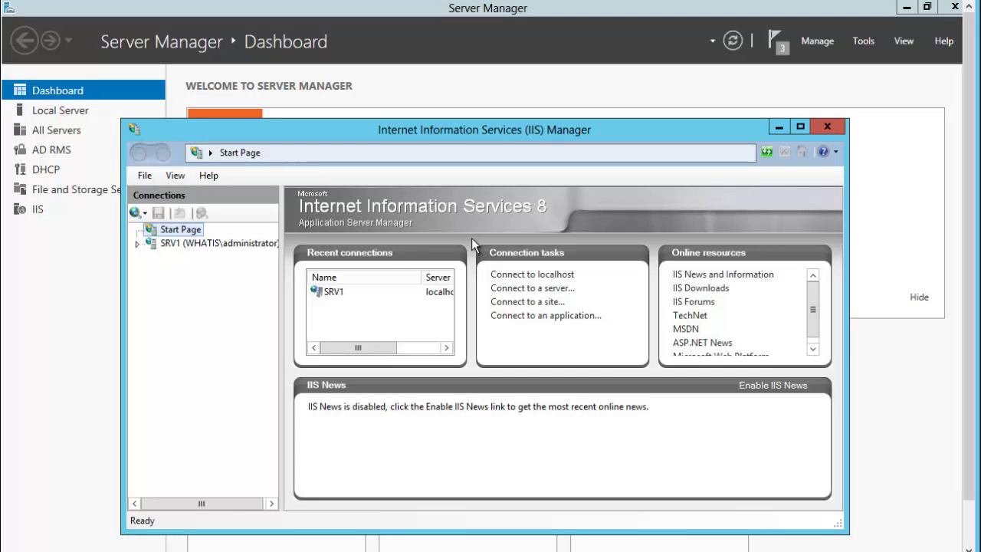
pyautogui.click(142, 245)
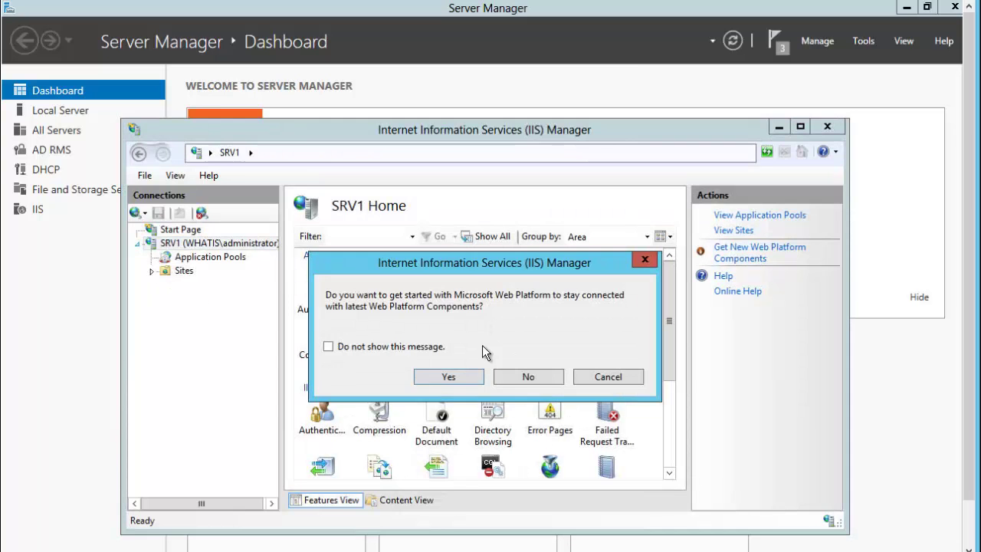
pyautogui.click(454, 377)
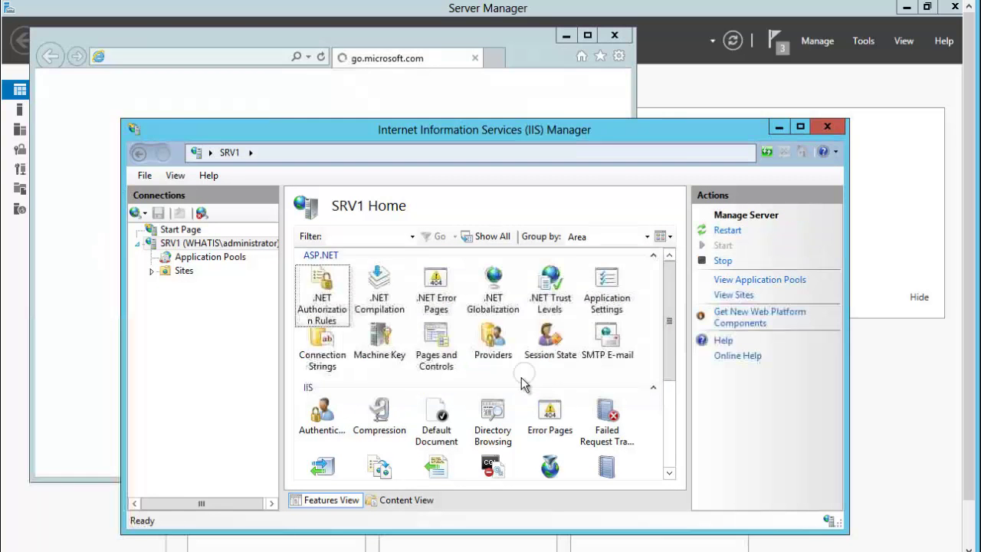
pyautogui.click(152, 271)
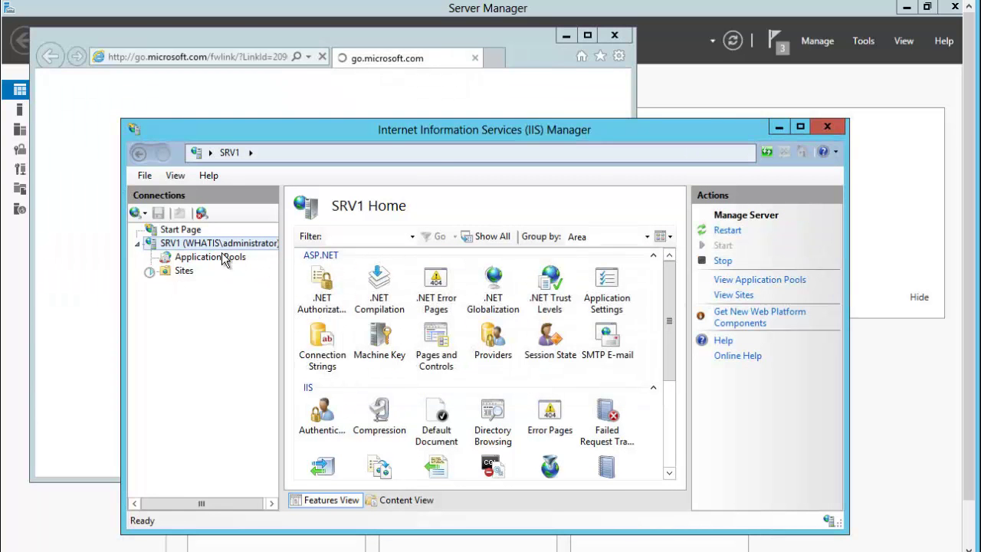
pyautogui.click(615, 36)
pyautogui.click(165, 285)
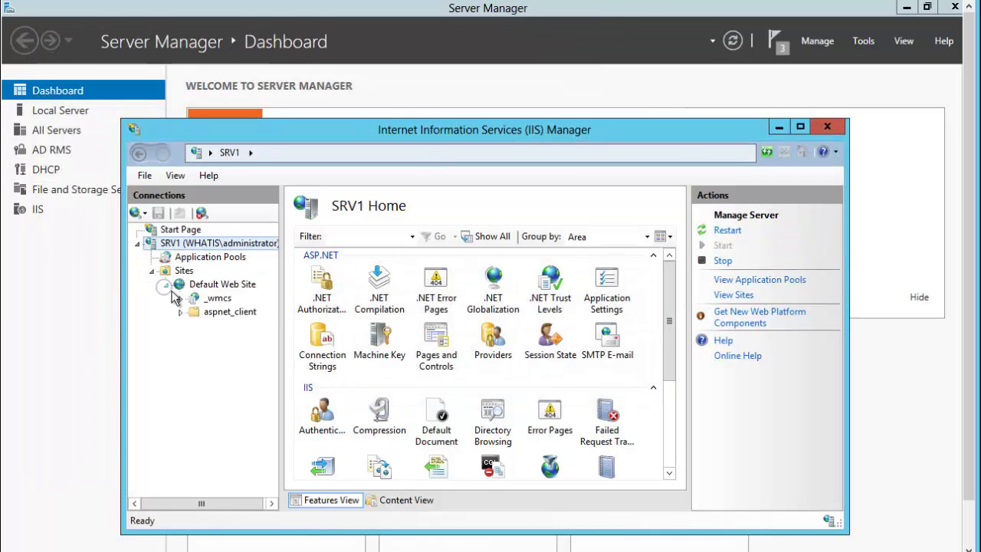
pyautogui.click(214, 300)
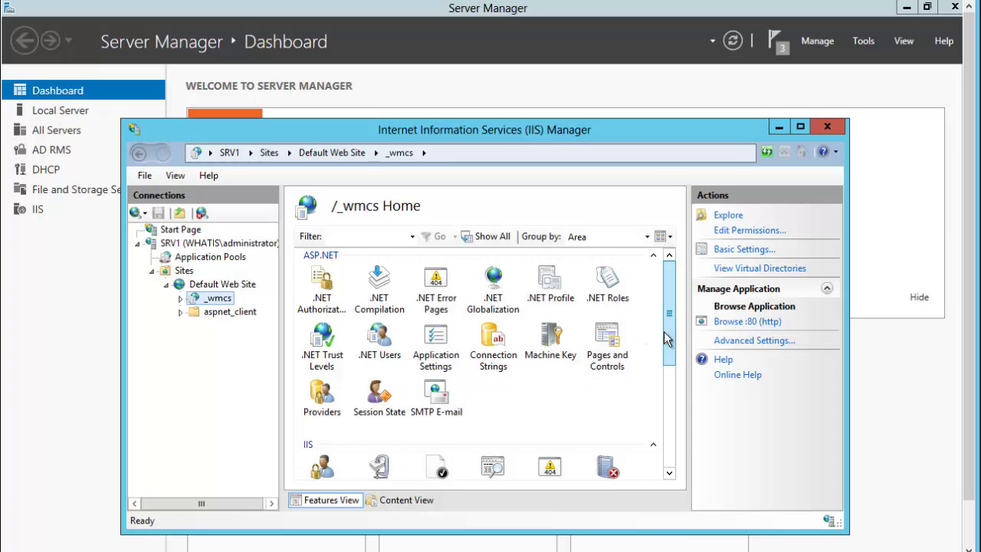
pyautogui.scroll(-1, 667, 339)
pyautogui.click(321, 450)
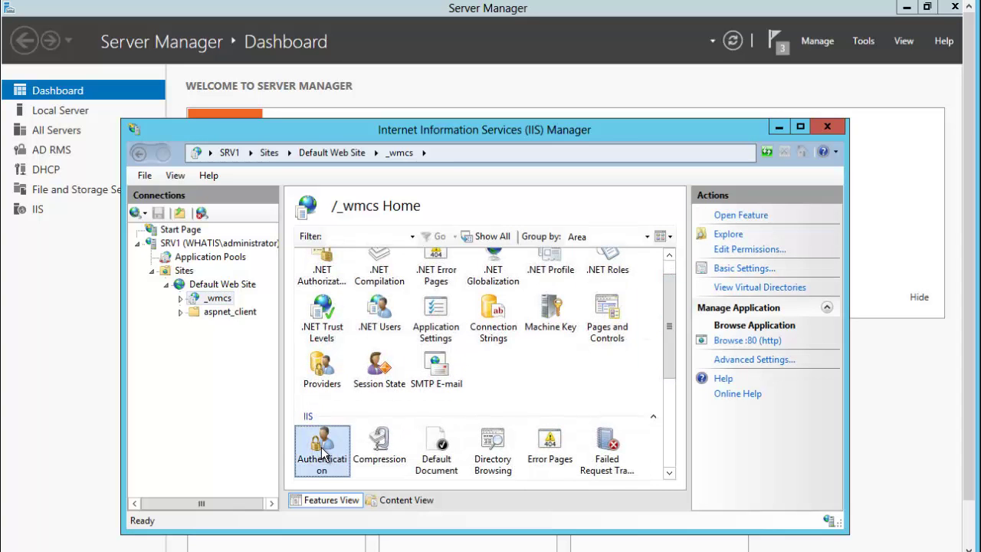
pyautogui.doubleClick(322, 450)
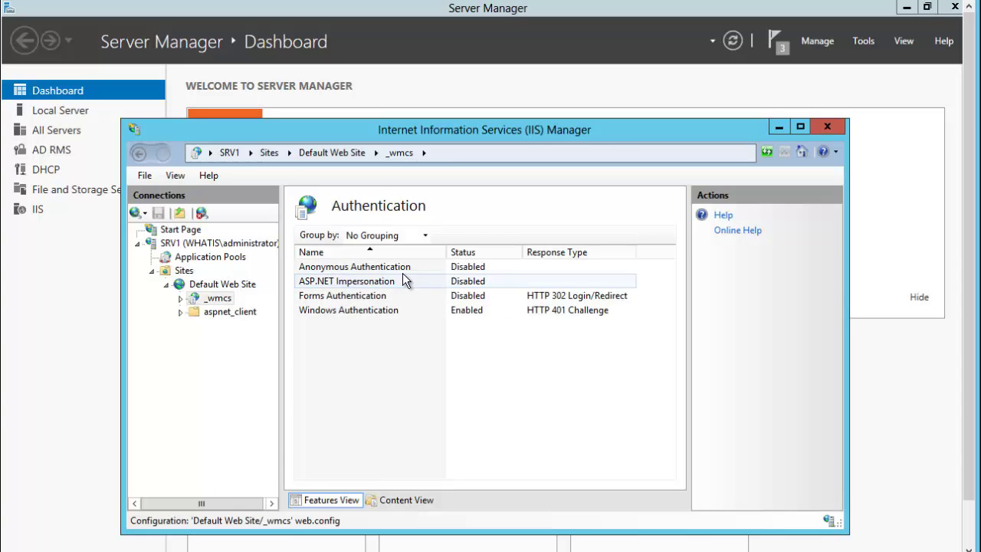
pyautogui.click(349, 266)
pyautogui.click(716, 215)
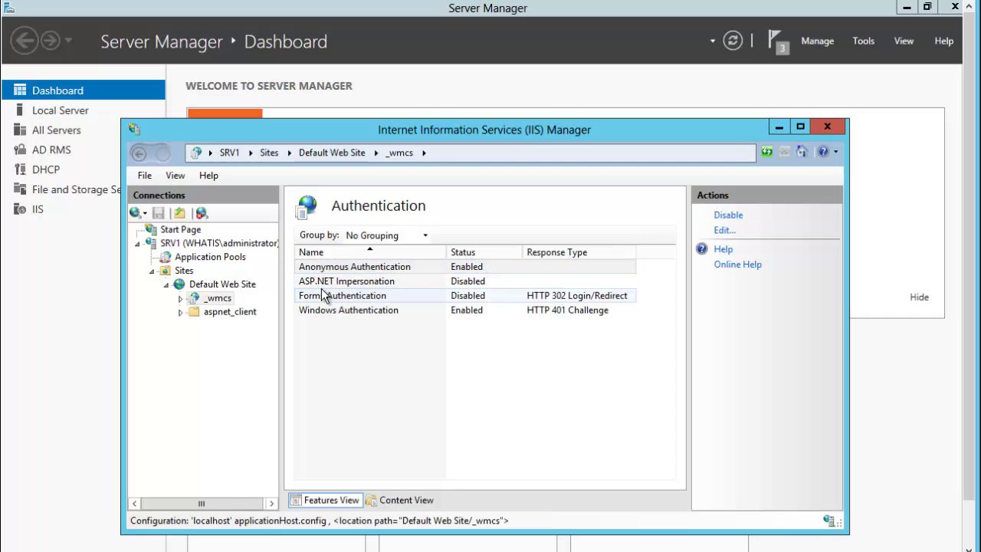
# Enable Anonymous Authentication on _wmcs/licensing, review the other authentication statuses, and close IIS Manager
pyautogui.click(182, 300)
pyautogui.click(233, 367)
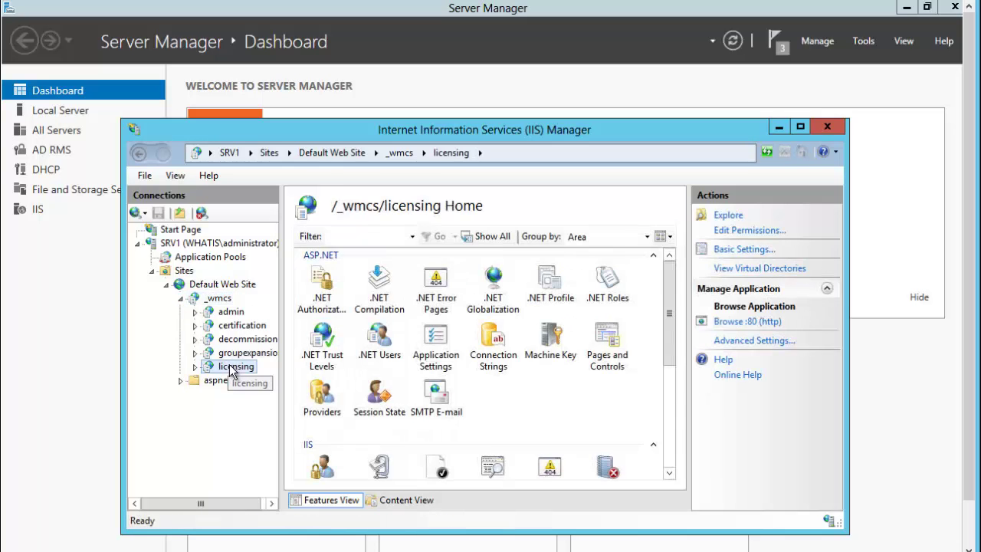
pyautogui.doubleClick(323, 467)
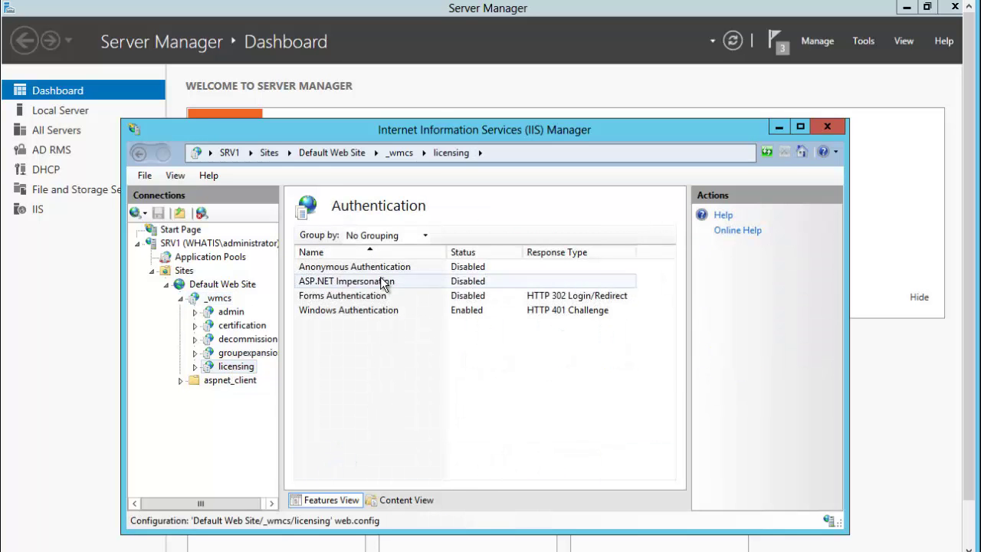
pyautogui.click(368, 267)
pyautogui.click(728, 215)
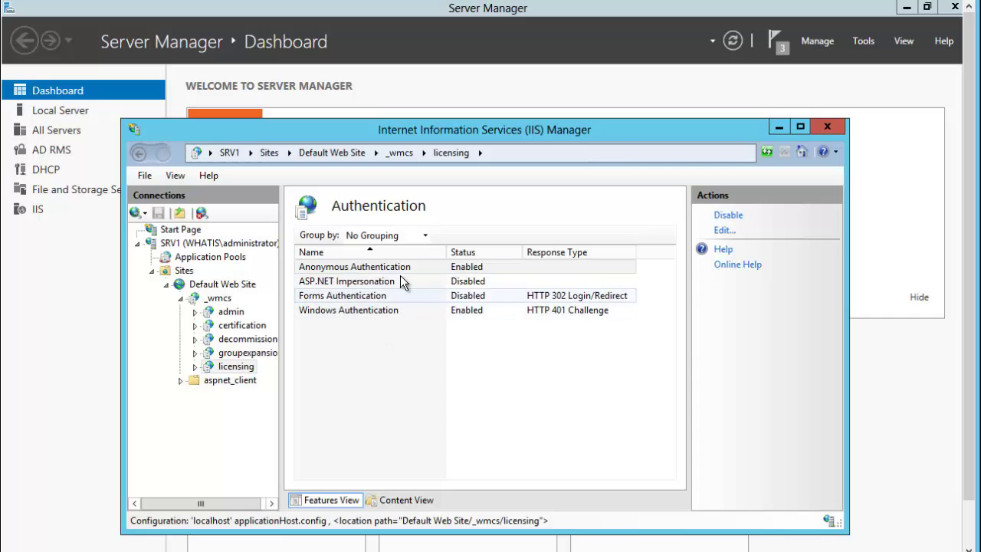
pyautogui.click(370, 297)
pyautogui.click(331, 313)
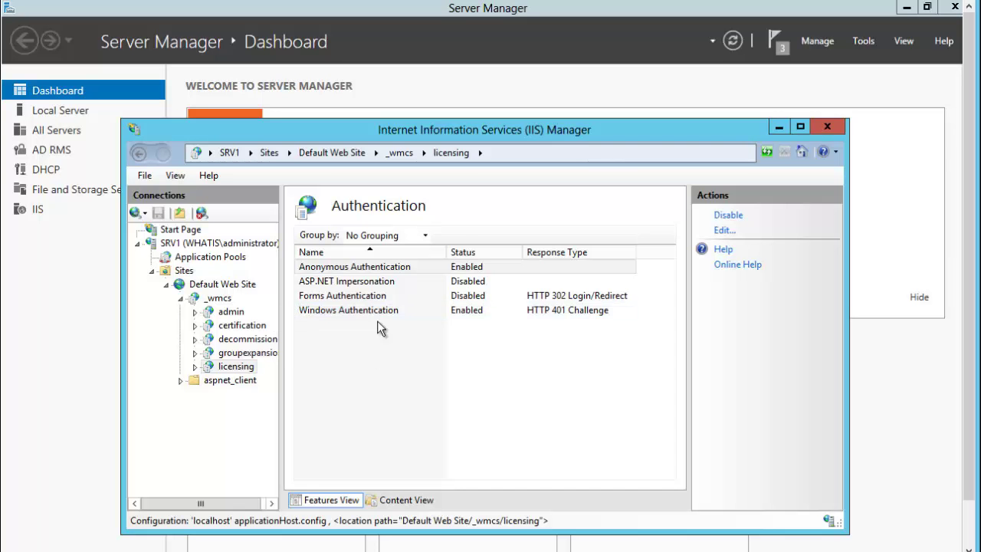
pyautogui.click(827, 127)
# Restart the server with the reason Hardware: Installation (Unplanned)
pyautogui.click(954, 8)
pyautogui.scroll(-2, 970, 340)
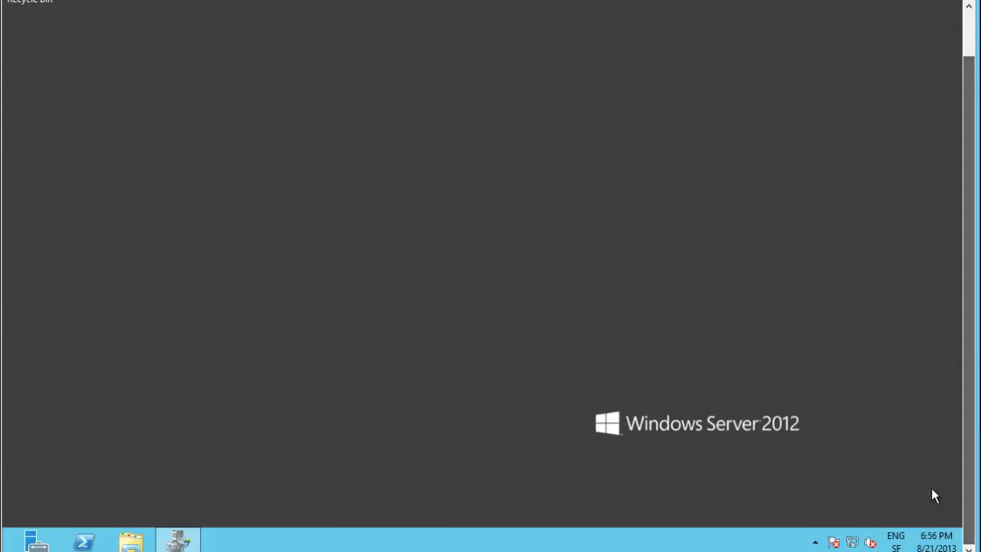
pyautogui.moveTo(960, 547)
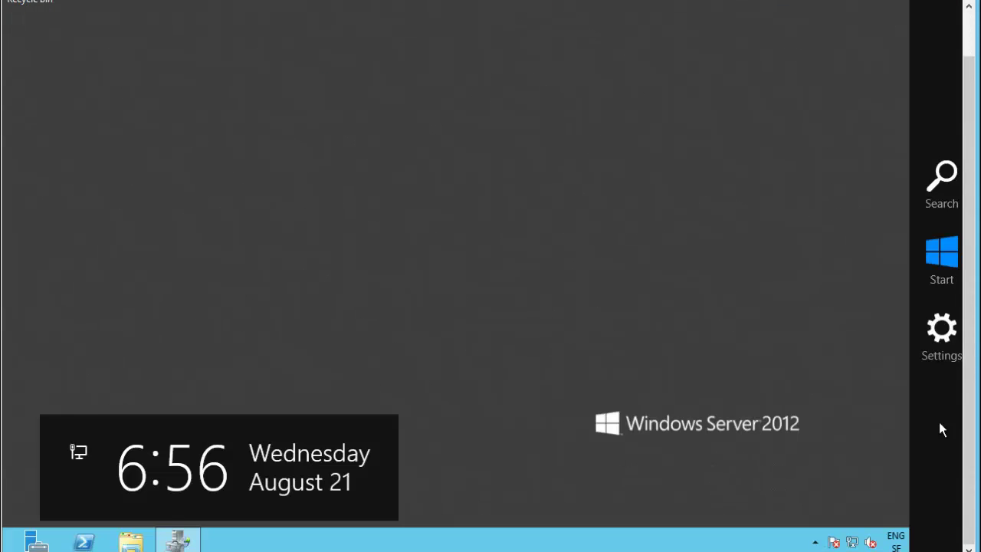
pyautogui.click(937, 346)
pyautogui.click(843, 460)
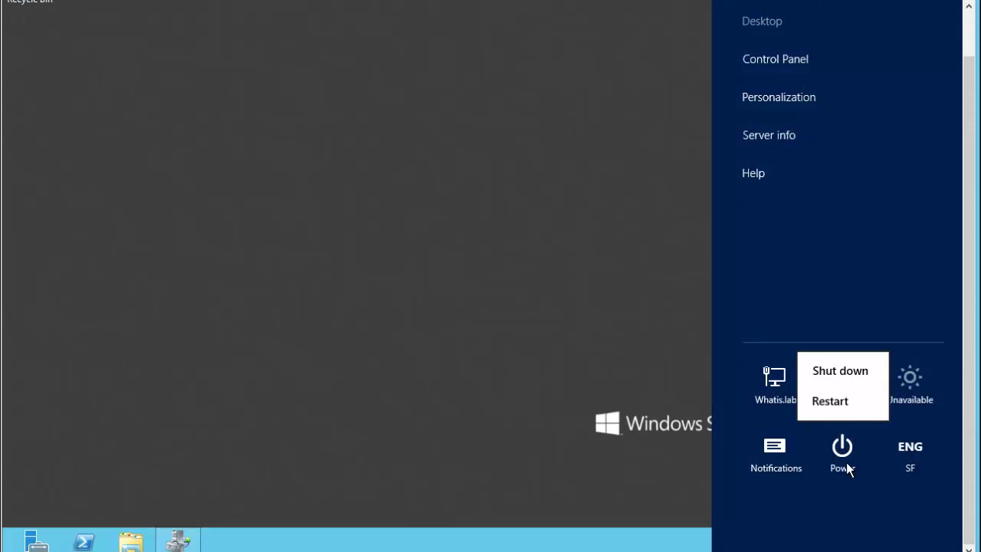
pyautogui.click(850, 407)
pyautogui.click(809, 354)
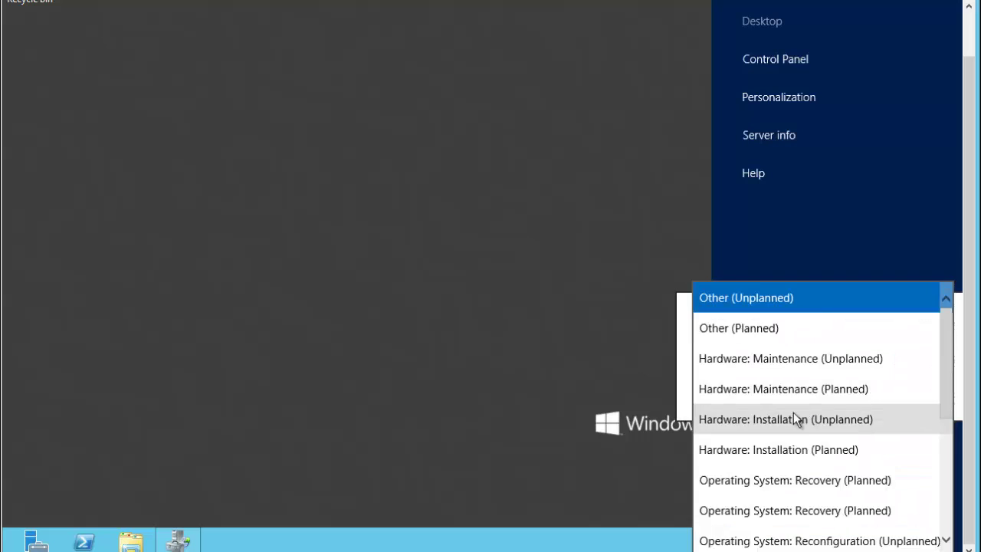
pyautogui.click(738, 419)
pyautogui.click(906, 394)
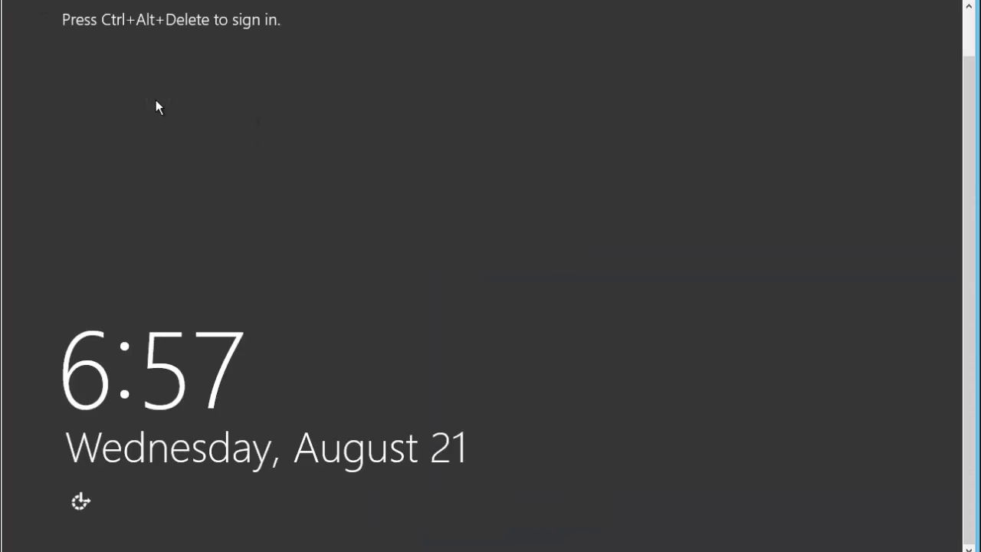
# Sign back in as the domain administrator after the restart
pyautogui.hotkey('ctrl', 'alt', 'Delete')
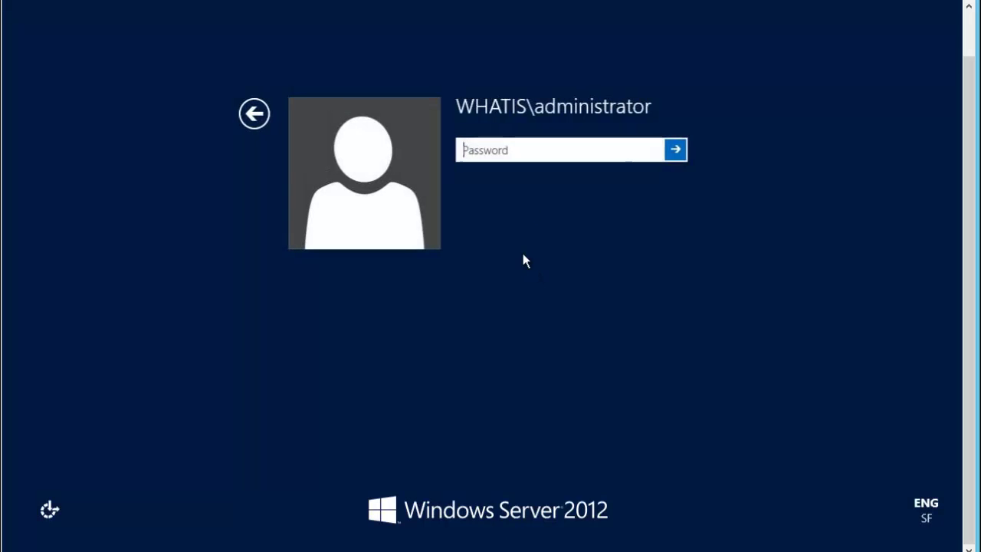
pyautogui.write('•••••••')
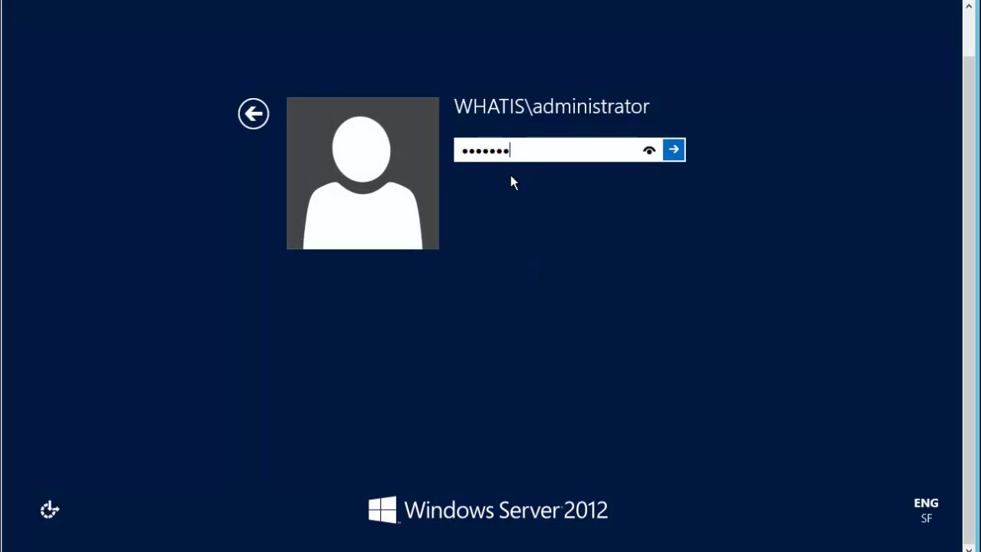
pyautogui.press('Return')
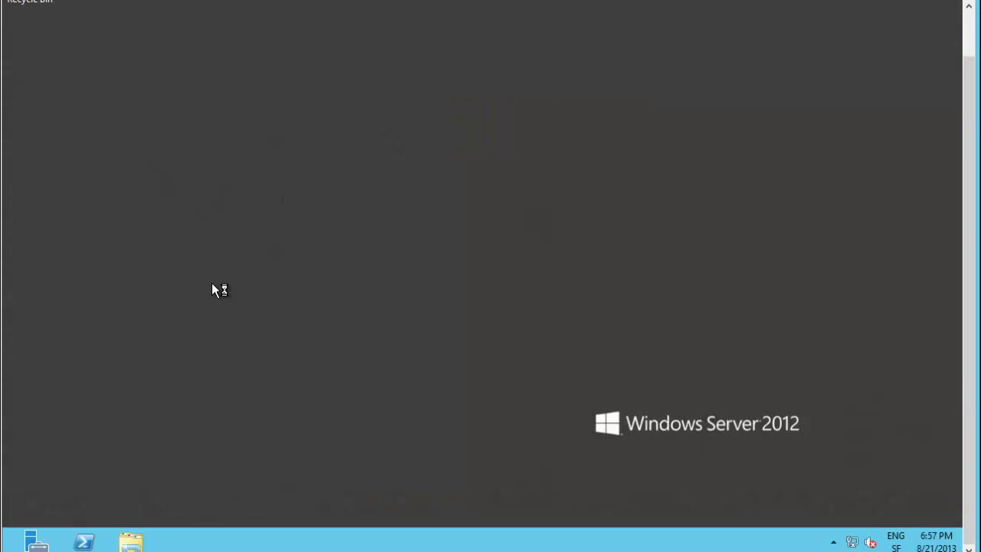
# In an administrator PowerShell, create the folder c:\rmstemplate with New-Item -ItemType Directory
pyautogui.click(84, 541)
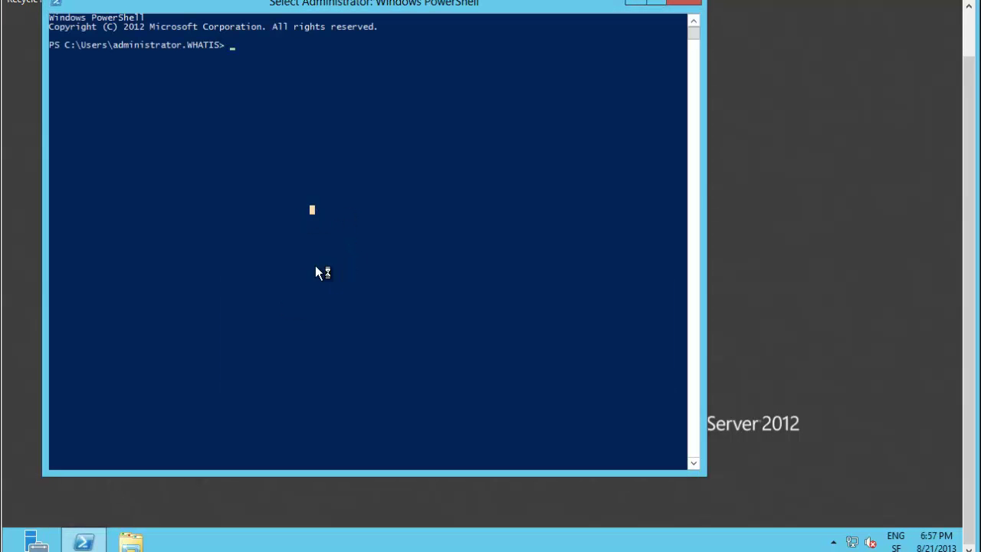
pyautogui.write('n')
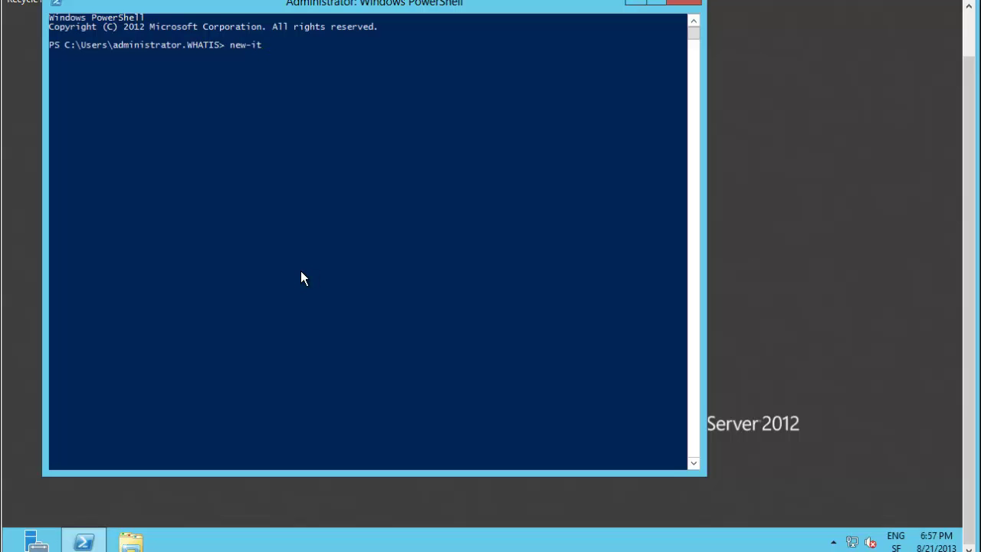
pyautogui.write('ew-it')
pyautogui.press('Tab')
pyautogui.press('Tab')
pyautogui.hotkey('shift', 'Tab')
pyautogui.write('c:\\rmstemplate -ItemType')
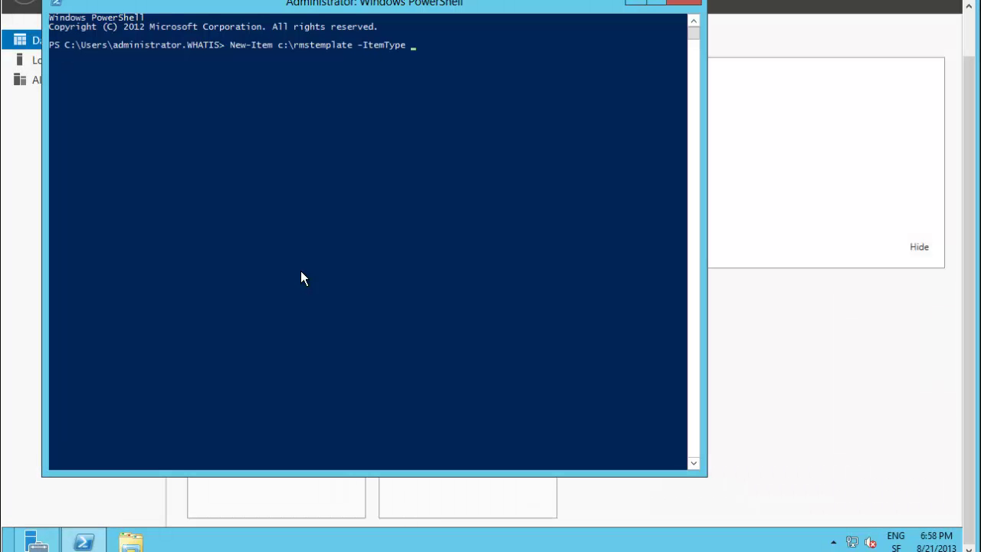
pyautogui.write(' Directory')
pyautogui.press('Return')
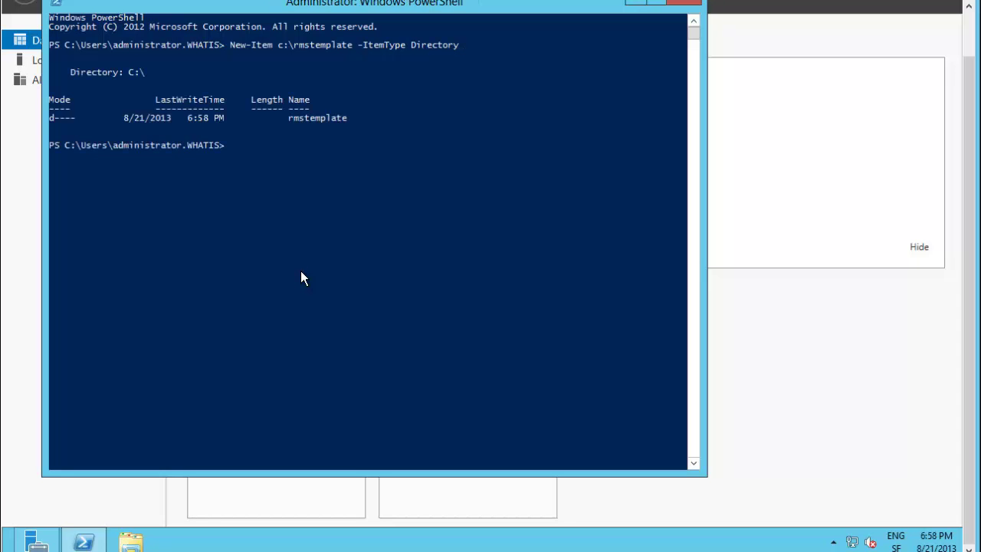
# Reuse the command to create c:\docsconf, then recall and clear it for the next command
pyautogui.press('Up')
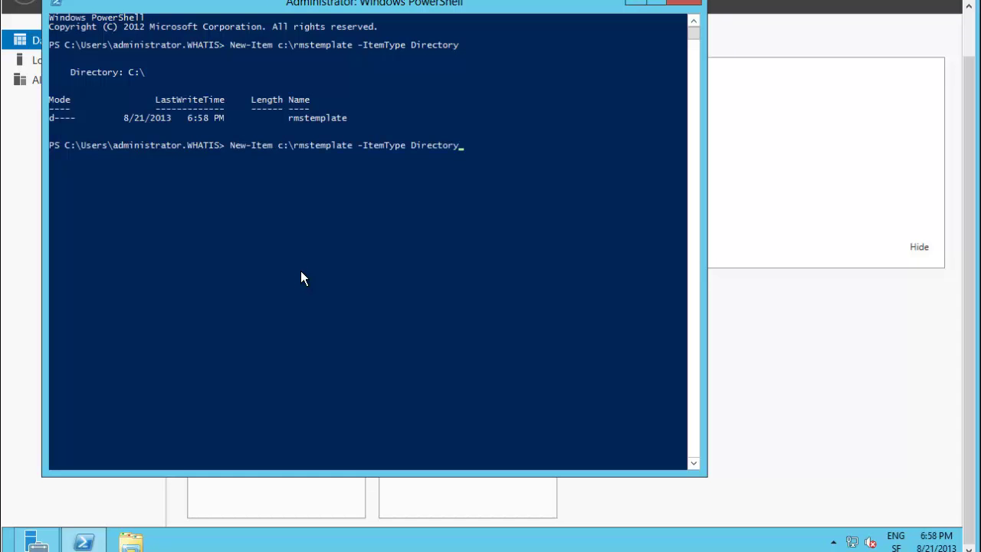
pyautogui.press('Left')
pyautogui.press('Left')
pyautogui.press('Left')
pyautogui.press('Left')
pyautogui.press('Left')
pyautogui.press('Left')
pyautogui.press('Left')
pyautogui.press('Left')
pyautogui.press('Left')
pyautogui.press('Left')
pyautogui.press('Left')
pyautogui.press('Left')
pyautogui.press('Left')
pyautogui.press('Left')
pyautogui.press('Left')
pyautogui.press('Left')
pyautogui.press('Left')
pyautogui.press('Left')
pyautogui.press('Left')
pyautogui.press('Left')
pyautogui.press('BackSpace')
pyautogui.press('BackSpace')
pyautogui.press('BackSpace')
pyautogui.press('BackSpace')
pyautogui.press('BackSpace')
pyautogui.press('BackSpace')
pyautogui.press('BackSpace')
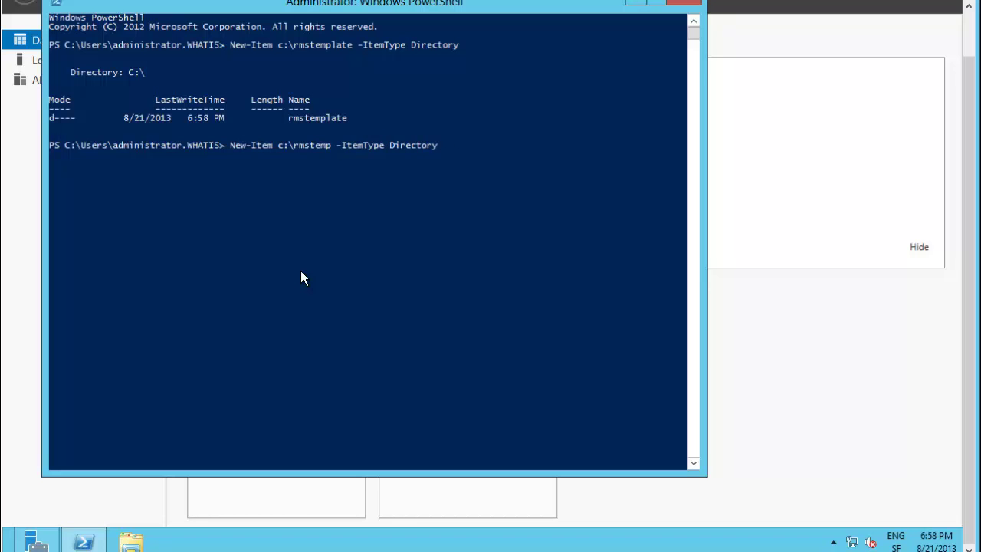
pyautogui.press('BackSpace')
pyautogui.press('BackSpace')
pyautogui.press('BackSpace')
pyautogui.press('BackSpace')
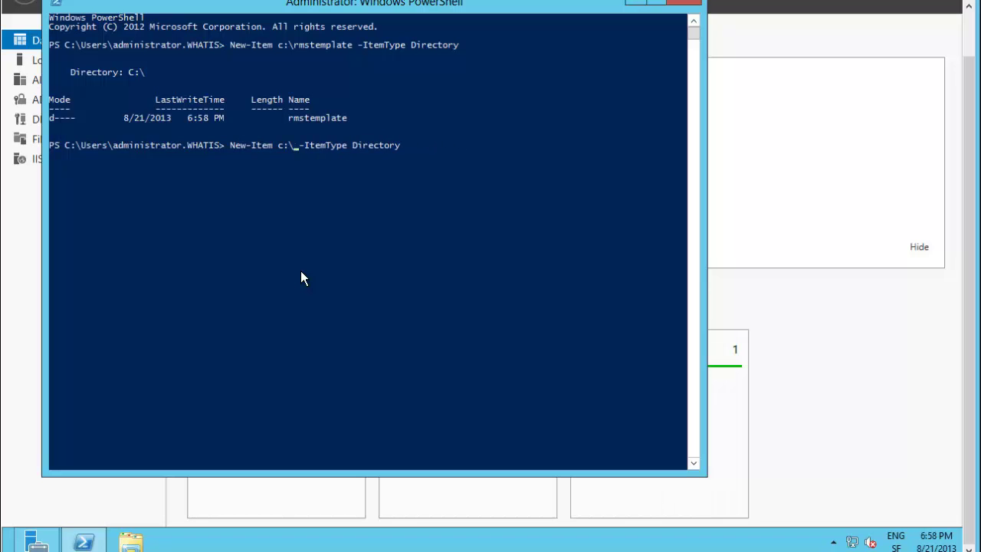
pyautogui.write('docs')
pyautogui.write('conf')
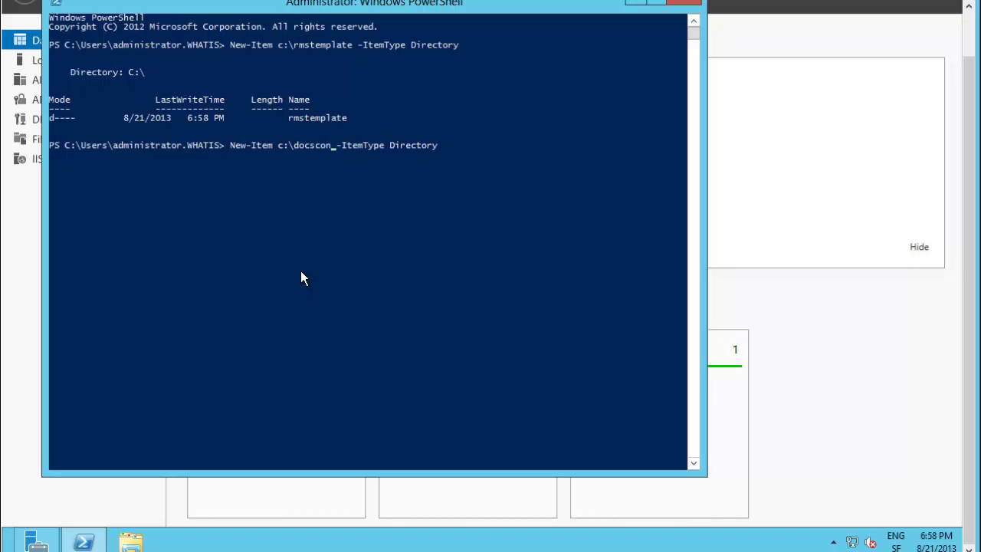
pyautogui.press('Return')
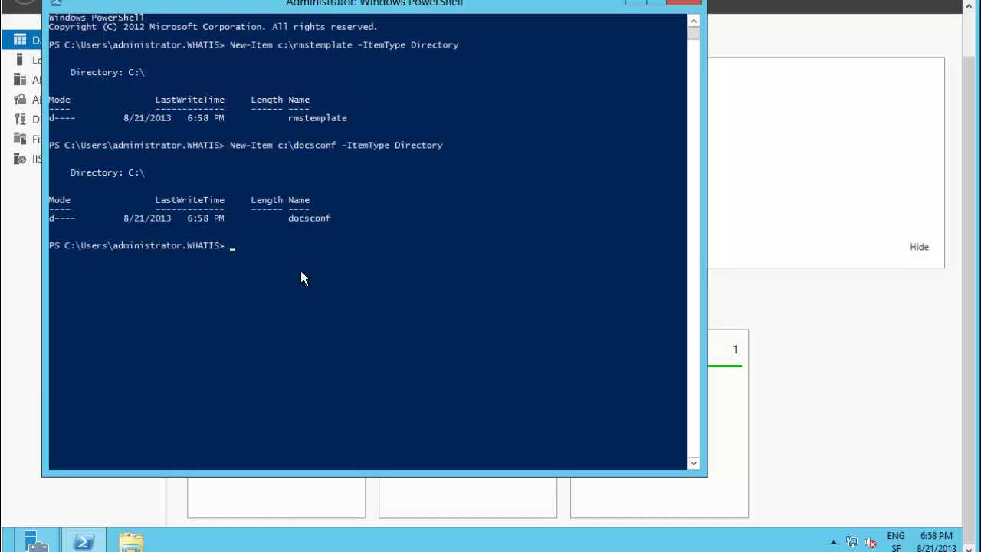
pyautogui.press('Up')
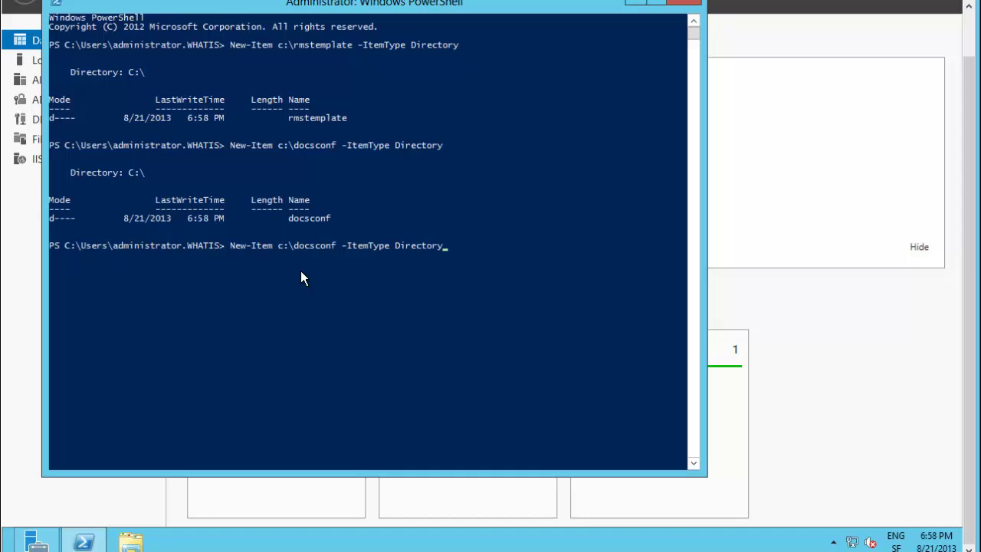
pyautogui.press('BackSpace')
pyautogui.press('BackSpace')
pyautogui.press('BackSpace')
pyautogui.press('BackSpace')
pyautogui.press('BackSpace')
pyautogui.press('BackSpace')
pyautogui.press('BackSpace')
pyautogui.press('BackSpace')
pyautogui.press('BackSpace')
pyautogui.press('BackSpace')
pyautogui.press('BackSpace')
pyautogui.press('BackSpace')
pyautogui.press('BackSpace')
pyautogui.press('BackSpace')
pyautogui.press('BackSpace')
pyautogui.press('BackSpace')
pyautogui.press('BackSpace')
pyautogui.press('BackSpace')
pyautogui.press('BackSpace')
pyautogui.press('BackSpace')
pyautogui.press('BackSpace')
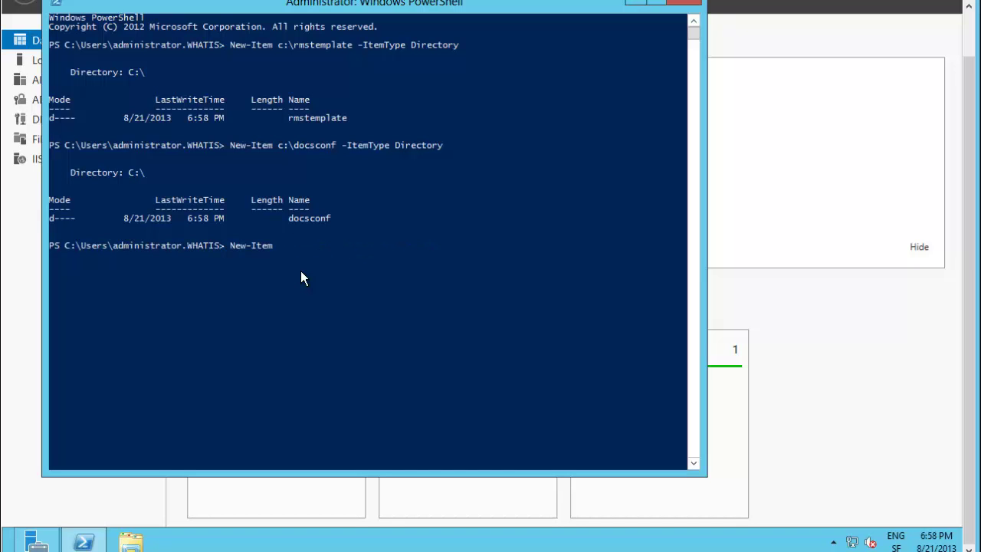
# Share c:\rmstemplate as rmstemplate with New-SmbShare, granting full access to the RMS service account
pyautogui.write('smd')
pyautogui.press('BackSpace')
pyautogui.write('b')
pyautogui.press('Tab')
pyautogui.press('Tab')
pyautogui.press('Tab')
pyautogui.write('-name rmstemplate')
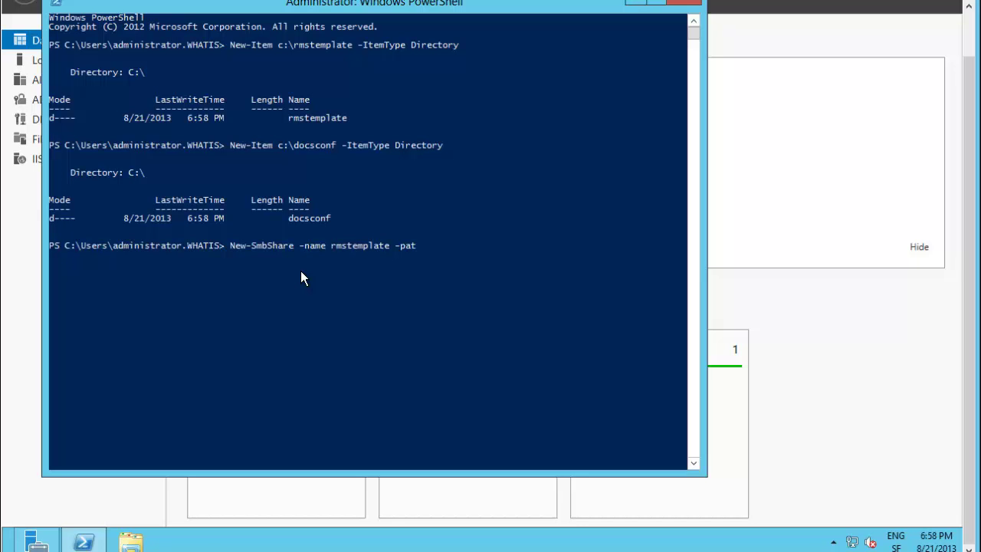
pyautogui.write('-pat')
pyautogui.press('Tab')
pyautogui.write('c:')
pyautogui.press('Tab')
pyautogui.write('-fu')
pyautogui.press('Tab')
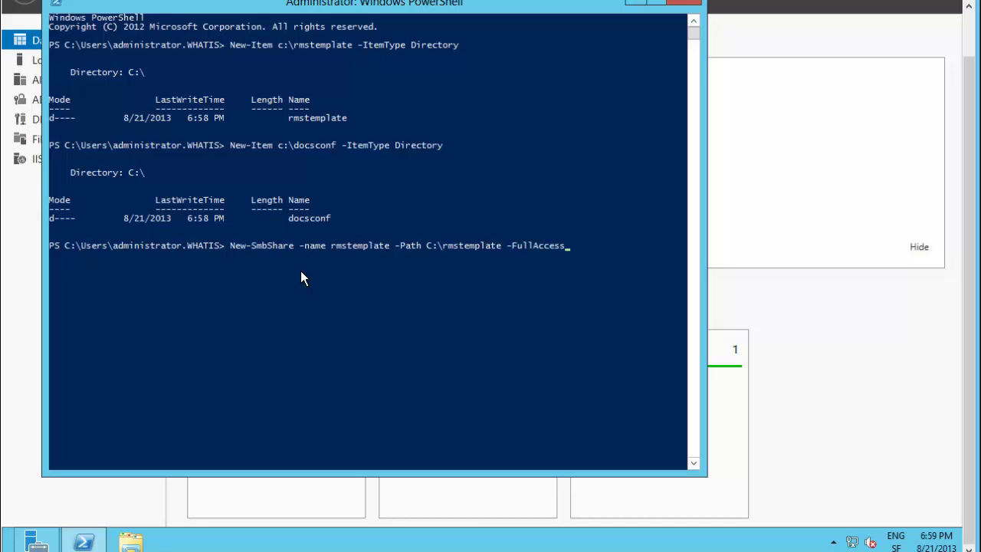
pyautogui.press('BackSpace')
pyautogui.press('BackSpace')
pyautogui.press('BackSpace')
pyautogui.press('BackSpace')
pyautogui.write('whatis')
pyautogui.write('\rms_sa')
pyautogui.press('Return')
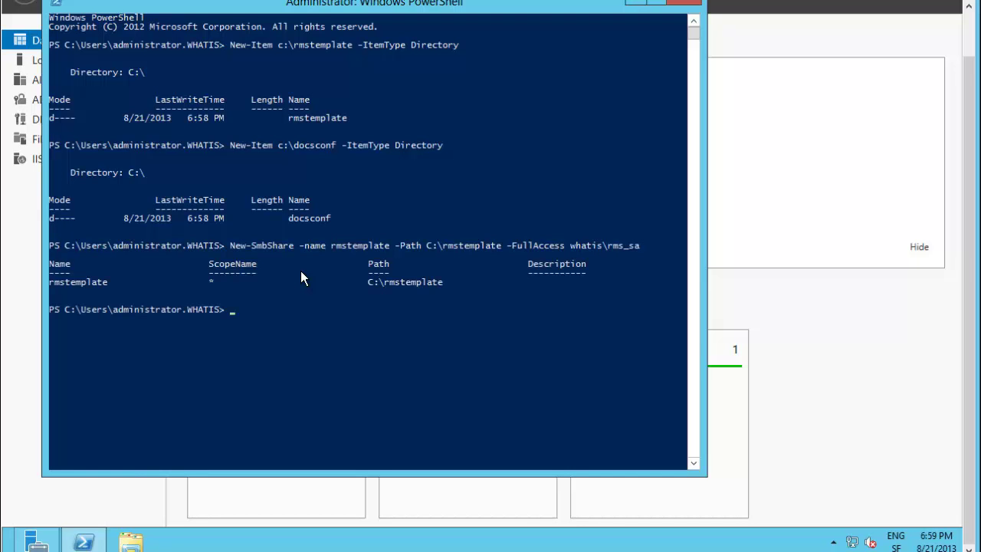
# Share c:\docsconf as docsconf with full access for everyone
pyautogui.press('Up')
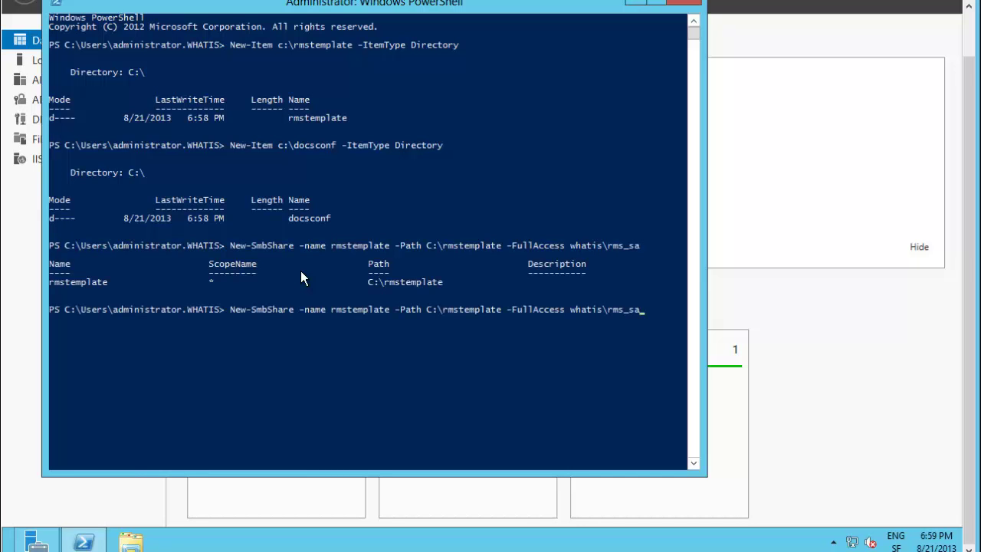
pyautogui.press('Left')
pyautogui.press('Left')
pyautogui.press('Left')
pyautogui.press('Left')
pyautogui.press('Left')
pyautogui.press('Left')
pyautogui.press('Left')
pyautogui.press('Left')
pyautogui.press('Left')
pyautogui.press('Left')
pyautogui.press('Left')
pyautogui.press('Left')
pyautogui.press('Left')
pyautogui.press('Left')
pyautogui.press('Left')
pyautogui.press('Left')
pyautogui.press('Left')
pyautogui.press('Left')
pyautogui.press('Left')
pyautogui.press('Left')
pyautogui.press('Left')
pyautogui.press('BackSpace')
pyautogui.press('BackSpace')
pyautogui.press('BackSpace')
pyautogui.press('BackSpace')
pyautogui.press('BackSpace')
pyautogui.press('BackSpace')
pyautogui.press('BackSpace')
pyautogui.press('BackSpace')
pyautogui.press('BackSpace')
pyautogui.press('BackSpace')
pyautogui.press('BackSpace')
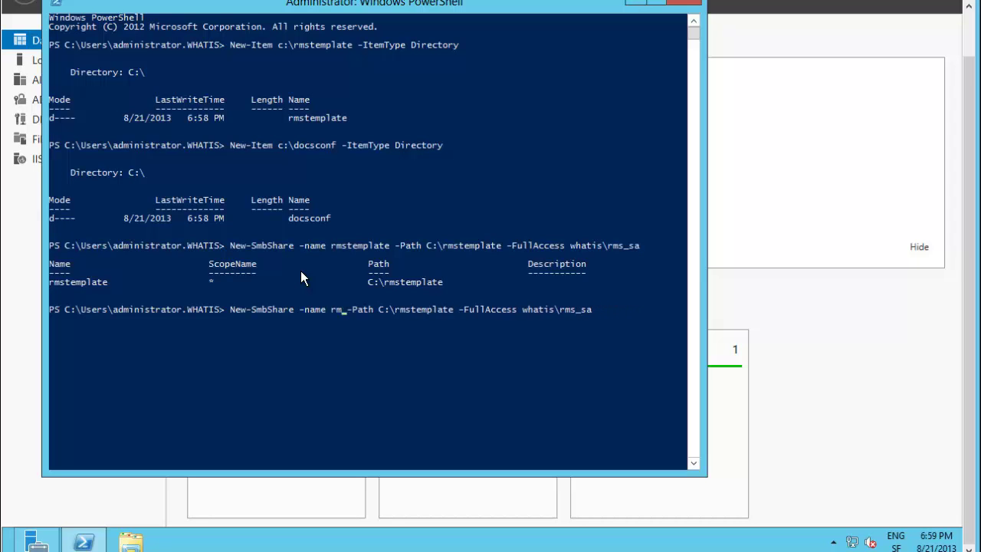
pyautogui.write('docsconf')
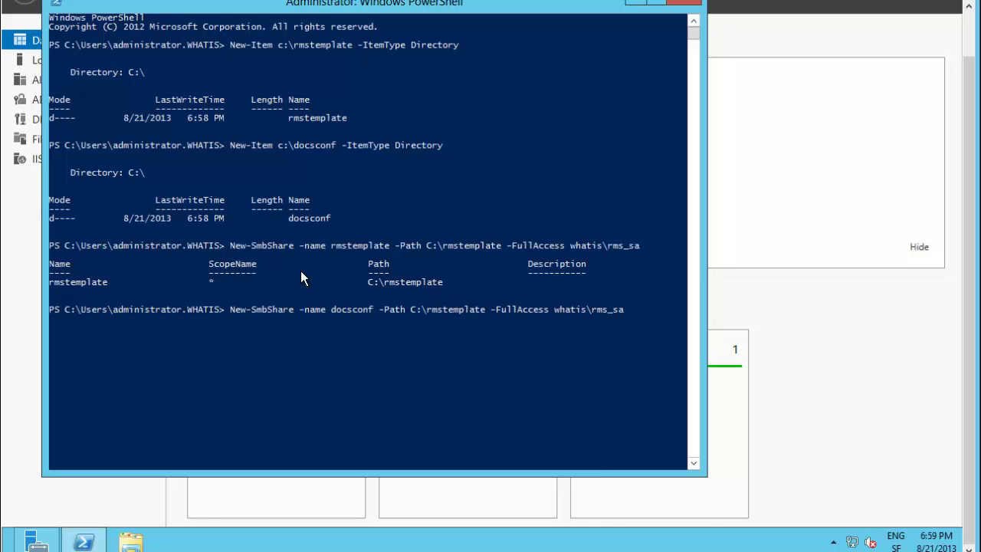
pyautogui.press('Right')
pyautogui.press('Right')
pyautogui.press('Right')
pyautogui.press('Right')
pyautogui.press('Right')
pyautogui.press('Right')
pyautogui.press('Right')
pyautogui.press('Right')
pyautogui.press('Right')
pyautogui.press('Right')
pyautogui.press('Right')
pyautogui.press('Right')
pyautogui.press('Right')
pyautogui.press('Right')
pyautogui.press('Right')
pyautogui.press('Right')
pyautogui.press('Right')
pyautogui.press('Right')
pyautogui.press('Right')
pyautogui.press('Right')
pyautogui.press('Right')
pyautogui.press('BackSpace')
pyautogui.press('BackSpace')
pyautogui.press('BackSpace')
pyautogui.press('BackSpace')
pyautogui.press('BackSpace')
pyautogui.press('BackSpace')
pyautogui.press('BackSpace')
pyautogui.press('BackSpace')
pyautogui.press('BackSpace')
pyautogui.press('BackSpace')
pyautogui.press('BackSpace')
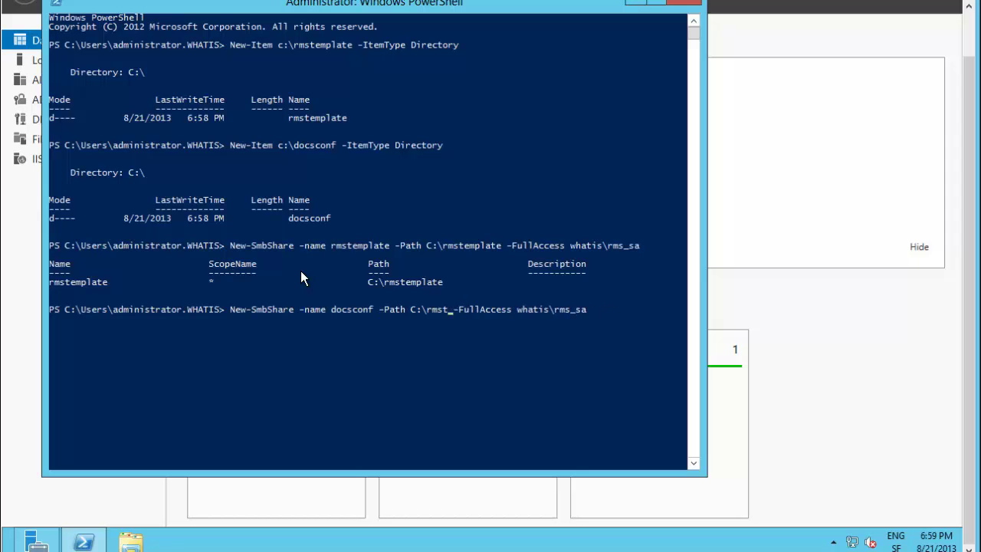
pyautogui.write('docsconf')
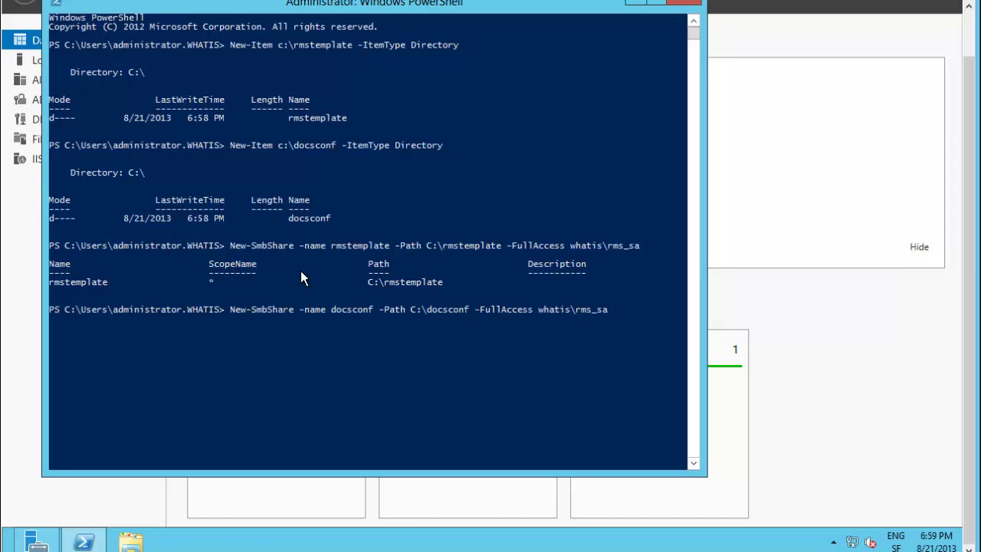
pyautogui.press('Right')
pyautogui.press('Right')
pyautogui.press('Right')
pyautogui.press('Right')
pyautogui.press('Right')
pyautogui.press('Right')
pyautogui.press('Right')
pyautogui.press('Right')
pyautogui.press('Right')
pyautogui.press('Right')
pyautogui.press('Right')
pyautogui.press('Right')
pyautogui.press('Right')
pyautogui.press('Right')
pyautogui.press('Right')
pyautogui.press('Right')
pyautogui.press('Right')
pyautogui.press('Right')
pyautogui.press('Right')
pyautogui.press('Right')
pyautogui.press('Right')
pyautogui.press('BackSpace')
pyautogui.press('BackSpace')
pyautogui.press('BackSpace')
pyautogui.press('BackSpace')
pyautogui.press('BackSpace')
pyautogui.press('BackSpace')
pyautogui.press('BackSpace')
pyautogui.press('BackSpace')
pyautogui.press('BackSpace')
pyautogui.press('BackSpace')
pyautogui.press('BackSpace')
pyautogui.press('BackSpace')
pyautogui.write('everyone')
pyautogui.press('Return')
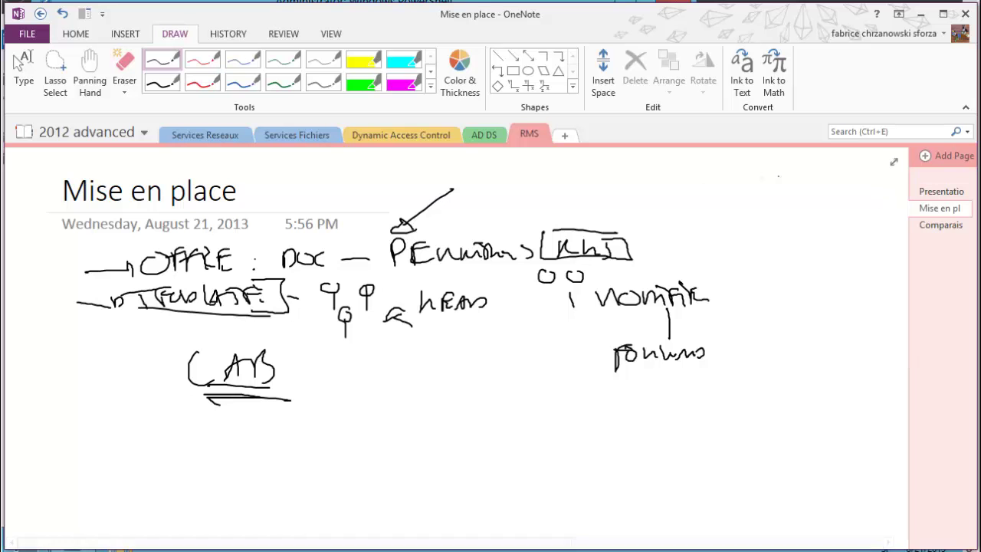
# With a black pen, handwrite RMS and frame it in a bracket
pyautogui.click(160, 63)
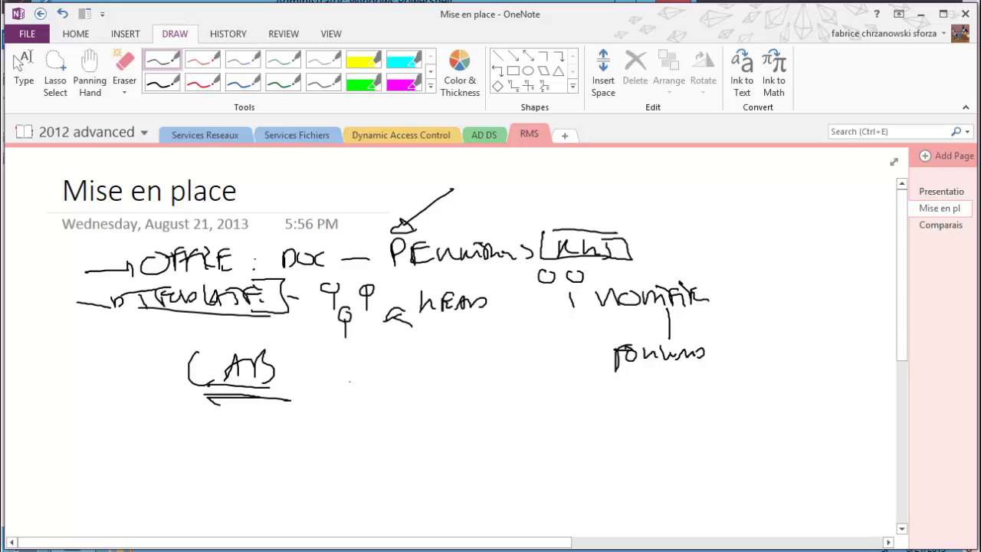
pyautogui.moveTo(352, 372)
pyautogui.mouseDown()
pyautogui.moveTo(353, 395)
pyautogui.moveTo(400, 390)
pyautogui.mouseUp()
pyautogui.moveTo(335, 374)
pyautogui.mouseDown()
pyautogui.moveTo(439, 409)
pyautogui.moveTo(439, 371)
pyautogui.mouseUp()
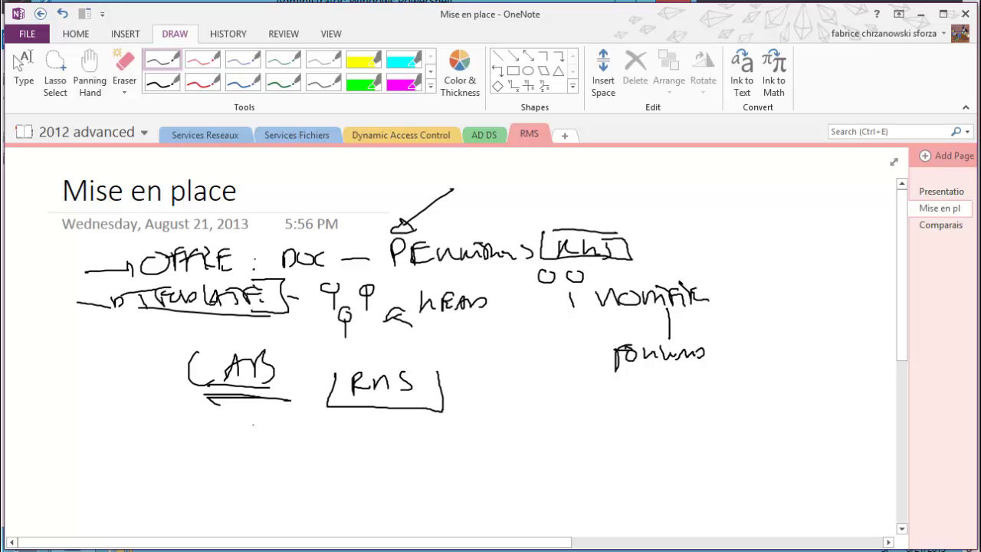
# Sketch a stick figure for the user with a document box beside it
pyautogui.moveTo(224, 423)
pyautogui.mouseDown()
pyautogui.moveTo(230, 449)
pyautogui.moveTo(230, 433)
pyautogui.moveTo(242, 438)
pyautogui.moveTo(217, 455)
pyautogui.mouseUp()
pyautogui.moveTo(227, 447); pyautogui.dragTo(261, 452)
pyautogui.moveTo(262, 425)
pyautogui.mouseDown()
pyautogui.moveTo(303, 427)
pyautogui.moveTo(302, 452)
pyautogui.mouseUp()
pyautogui.moveTo(302, 452); pyautogui.dragTo(264, 452)
# Handwrite OFFICE PERMISSIONS beside the document box
pyautogui.moveTo(317, 431); pyautogui.dragTo(327, 444)
pyautogui.moveTo(328, 428); pyautogui.dragTo(339, 425)
pyautogui.moveTo(328, 436); pyautogui.dragTo(342, 443)
pyautogui.moveTo(343, 426); pyautogui.dragTo(351, 434)
pyautogui.moveTo(356, 429); pyautogui.dragTo(362, 441)
pyautogui.moveTo(375, 426)
pyautogui.mouseDown()
pyautogui.moveTo(376, 441)
pyautogui.moveTo(383, 428)
pyautogui.mouseUp()
pyautogui.moveTo(376, 435); pyautogui.dragTo(384, 436)
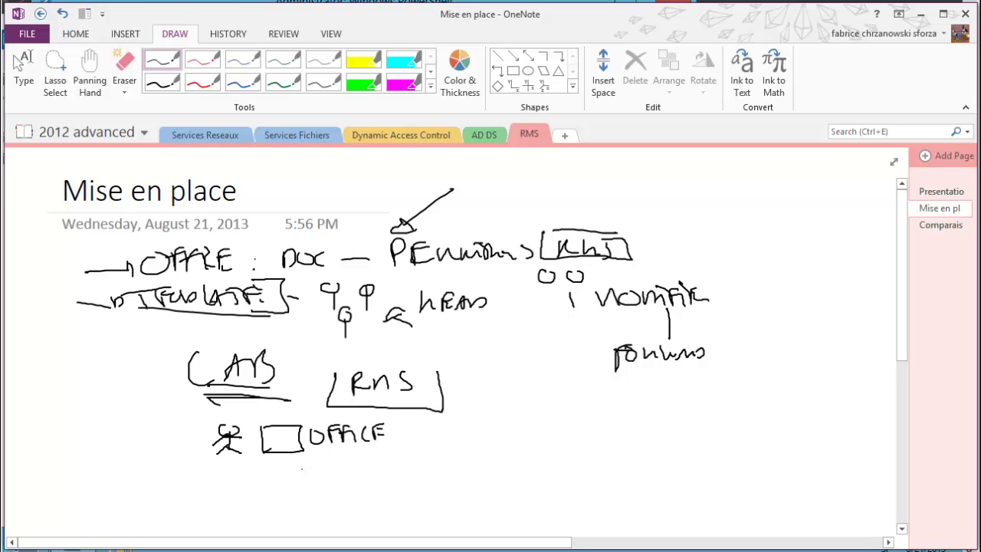
pyautogui.moveTo(316, 457)
pyautogui.mouseDown()
pyautogui.moveTo(316, 480)
pyautogui.moveTo(317, 464)
pyautogui.mouseUp()
pyautogui.moveTo(332, 458)
pyautogui.mouseDown()
pyautogui.moveTo(333, 471)
pyautogui.moveTo(344, 453)
pyautogui.mouseUp()
pyautogui.moveTo(332, 462); pyautogui.dragTo(352, 466)
pyautogui.moveTo(350, 465)
pyautogui.mouseDown()
pyautogui.moveTo(360, 455)
pyautogui.moveTo(376, 468)
pyautogui.moveTo(437, 464)
pyautogui.mouseUp()
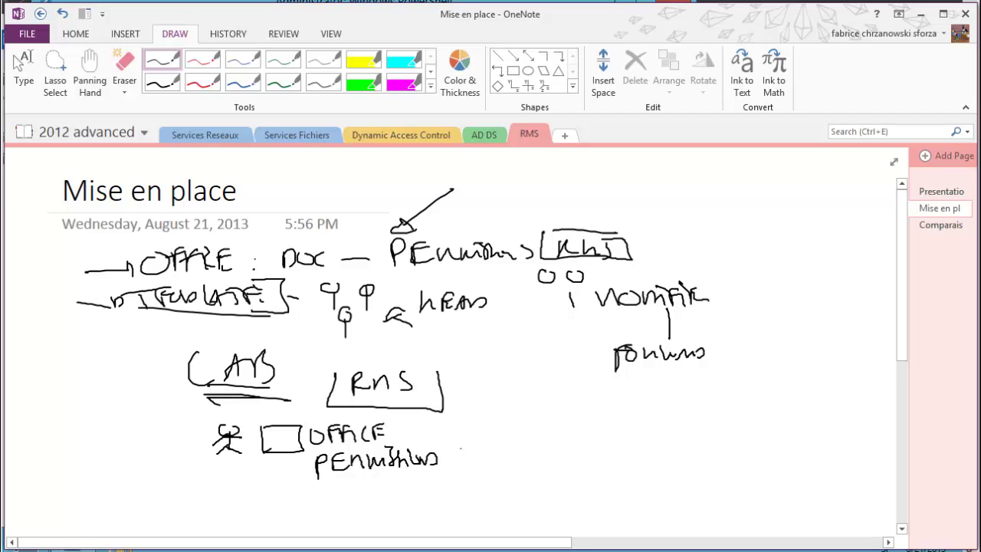
# Draw a labelled link from OFFICE up to the RMS box
pyautogui.moveTo(381, 442)
pyautogui.mouseDown()
pyautogui.moveTo(414, 443)
pyautogui.moveTo(462, 424)
pyautogui.mouseUp()
pyautogui.moveTo(466, 414)
pyautogui.mouseDown()
pyautogui.moveTo(469, 400)
pyautogui.moveTo(483, 412)
pyautogui.mouseUp()
pyautogui.moveTo(483, 412)
pyautogui.mouseDown()
pyautogui.moveTo(497, 406)
pyautogui.moveTo(504, 419)
pyautogui.mouseUp()
pyautogui.moveTo(514, 406); pyautogui.dragTo(509, 422)
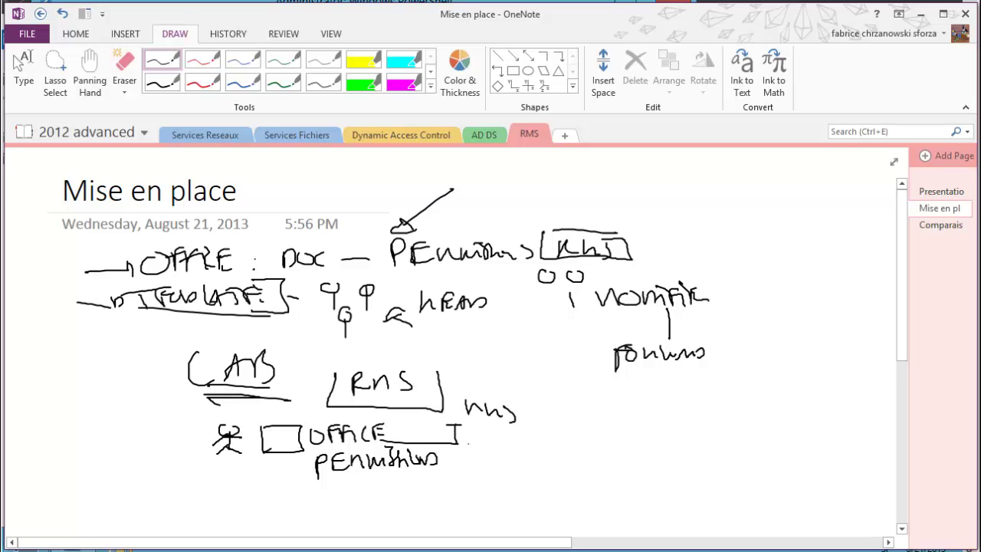
# Write DOC after PERMISSIONS with an arrow leading to a target word
pyautogui.moveTo(469, 446); pyautogui.dragTo(472, 462)
pyautogui.moveTo(498, 446)
pyautogui.mouseDown()
pyautogui.moveTo(526, 463)
pyautogui.moveTo(589, 430)
pyautogui.moveTo(622, 430)
pyautogui.mouseUp()
pyautogui.moveTo(622, 426)
pyautogui.mouseDown()
pyautogui.moveTo(623, 438)
pyautogui.moveTo(634, 434)
pyautogui.mouseUp()
pyautogui.moveTo(634, 434)
pyautogui.mouseDown()
pyautogui.moveTo(616, 440)
pyautogui.moveTo(652, 442)
pyautogui.moveTo(652, 427)
pyautogui.mouseUp()
pyautogui.moveTo(668, 420); pyautogui.dragTo(678, 434)
pyautogui.moveTo(675, 419)
pyautogui.mouseDown()
pyautogui.moveTo(691, 416)
pyautogui.moveTo(694, 429)
pyautogui.mouseUp()
pyautogui.moveTo(690, 431); pyautogui.dragTo(710, 431)
pyautogui.moveTo(711, 432)
pyautogui.mouseDown()
pyautogui.moveTo(720, 413)
pyautogui.moveTo(717, 423)
pyautogui.mouseUp()
pyautogui.moveTo(710, 431); pyautogui.dragTo(717, 432)
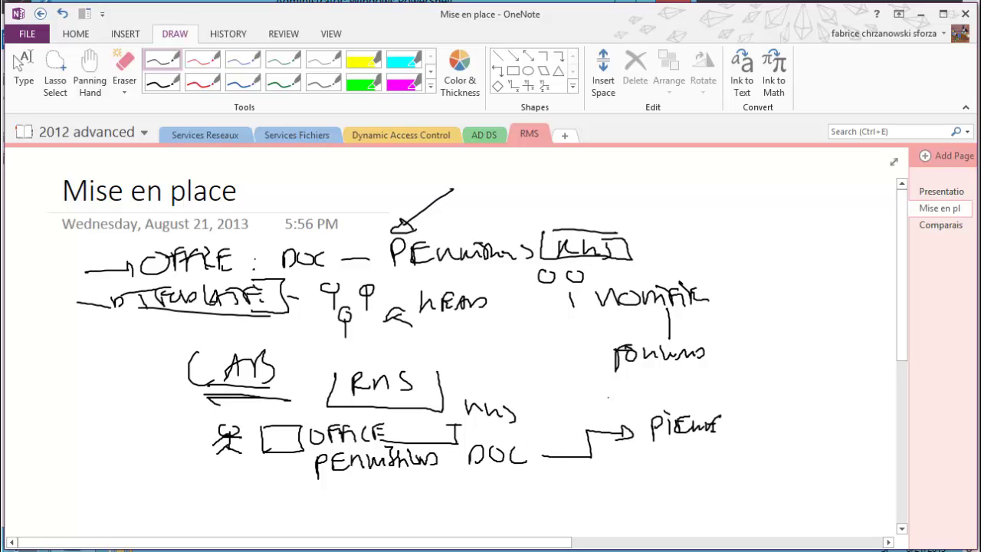
# Handwrite IT MANAGER at the top right of the page
pyautogui.moveTo(706, 181)
pyautogui.mouseDown()
pyautogui.moveTo(705, 210)
pyautogui.moveTo(727, 176)
pyautogui.mouseUp()
pyautogui.moveTo(696, 206); pyautogui.dragTo(722, 204)
pyautogui.moveTo(732, 186)
pyautogui.mouseDown()
pyautogui.moveTo(732, 207)
pyautogui.moveTo(748, 181)
pyautogui.moveTo(797, 181)
pyautogui.moveTo(797, 206)
pyautogui.mouseUp()
pyautogui.moveTo(797, 203); pyautogui.dragTo(811, 181)
pyautogui.moveTo(812, 181)
pyautogui.mouseDown()
pyautogui.moveTo(826, 205)
pyautogui.moveTo(831, 193)
pyautogui.mouseUp()
pyautogui.moveTo(834, 191)
pyautogui.mouseDown()
pyautogui.moveTo(847, 182)
pyautogui.moveTo(836, 206)
pyautogui.mouseUp()
pyautogui.moveTo(841, 193); pyautogui.dragTo(851, 201)
pyautogui.moveTo(854, 190); pyautogui.dragTo(854, 201)
pyautogui.moveTo(853, 191); pyautogui.dragTo(861, 194)
pyautogui.moveTo(861, 201); pyautogui.dragTo(872, 196)
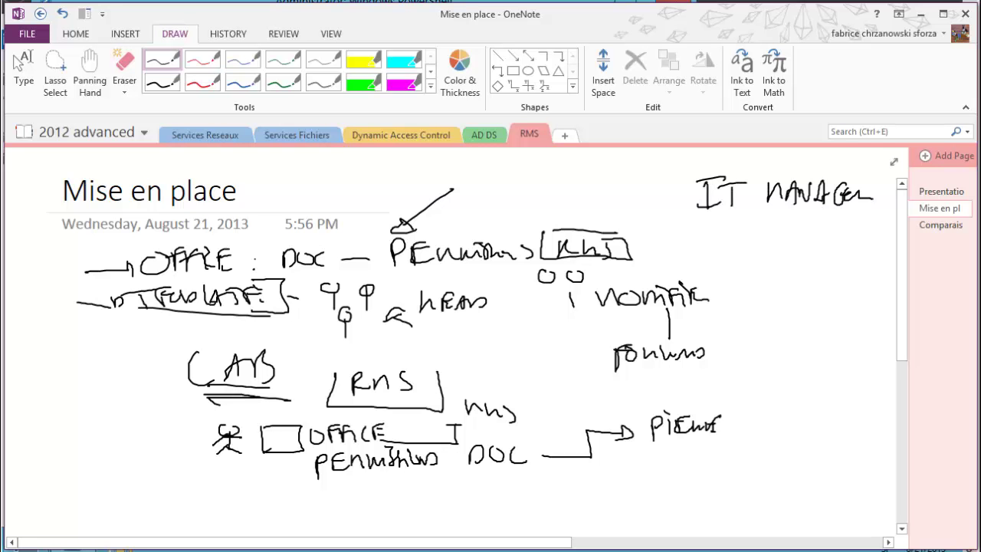
# Write TEMPLATE under IT MANAGER with an arrow beneath it
pyautogui.moveTo(657, 231); pyautogui.dragTo(693, 239)
pyautogui.moveTo(674, 223); pyautogui.dragTo(705, 222)
pyautogui.moveTo(709, 223)
pyautogui.mouseDown()
pyautogui.moveTo(710, 237)
pyautogui.moveTo(722, 218)
pyautogui.mouseUp()
pyautogui.moveTo(709, 235); pyautogui.dragTo(734, 222)
pyautogui.moveTo(735, 224)
pyautogui.mouseDown()
pyautogui.moveTo(749, 230)
pyautogui.moveTo(760, 219)
pyautogui.mouseUp()
pyautogui.moveTo(768, 230)
pyautogui.mouseDown()
pyautogui.moveTo(773, 219)
pyautogui.moveTo(778, 229)
pyautogui.mouseUp()
pyautogui.moveTo(776, 218)
pyautogui.mouseDown()
pyautogui.moveTo(797, 233)
pyautogui.moveTo(801, 218)
pyautogui.mouseUp()
pyautogui.moveTo(800, 233); pyautogui.dragTo(820, 222)
pyautogui.moveTo(810, 231); pyautogui.dragTo(820, 230)
pyautogui.moveTo(685, 248)
pyautogui.mouseDown()
pyautogui.moveTo(723, 255)
pyautogui.moveTo(750, 246)
pyautogui.moveTo(761, 260)
pyautogui.moveTo(802, 247)
pyautogui.moveTo(816, 256)
pyautogui.moveTo(858, 250)
pyautogui.moveTo(806, 285)
pyautogui.mouseUp()
# Write MANAGER with a down arrow, then VIEW/MODIFY beneath it
pyautogui.click(803, 258)
pyautogui.moveTo(801, 273)
pyautogui.mouseDown()
pyautogui.moveTo(812, 271)
pyautogui.moveTo(812, 284)
pyautogui.mouseUp()
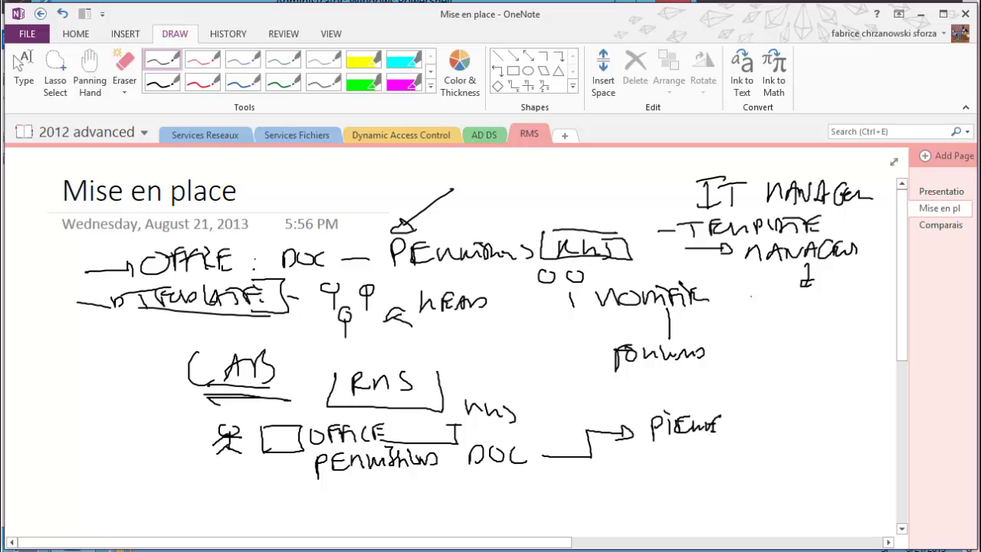
pyautogui.moveTo(744, 291)
pyautogui.mouseDown()
pyautogui.moveTo(748, 307)
pyautogui.moveTo(758, 291)
pyautogui.mouseUp()
pyautogui.moveTo(765, 294)
pyautogui.mouseDown()
pyautogui.moveTo(765, 306)
pyautogui.moveTo(810, 292)
pyautogui.moveTo(807, 316)
pyautogui.moveTo(846, 300)
pyautogui.mouseUp()
pyautogui.moveTo(845, 304); pyautogui.dragTo(876, 297)
pyautogui.moveTo(802, 323); pyautogui.dragTo(796, 350)
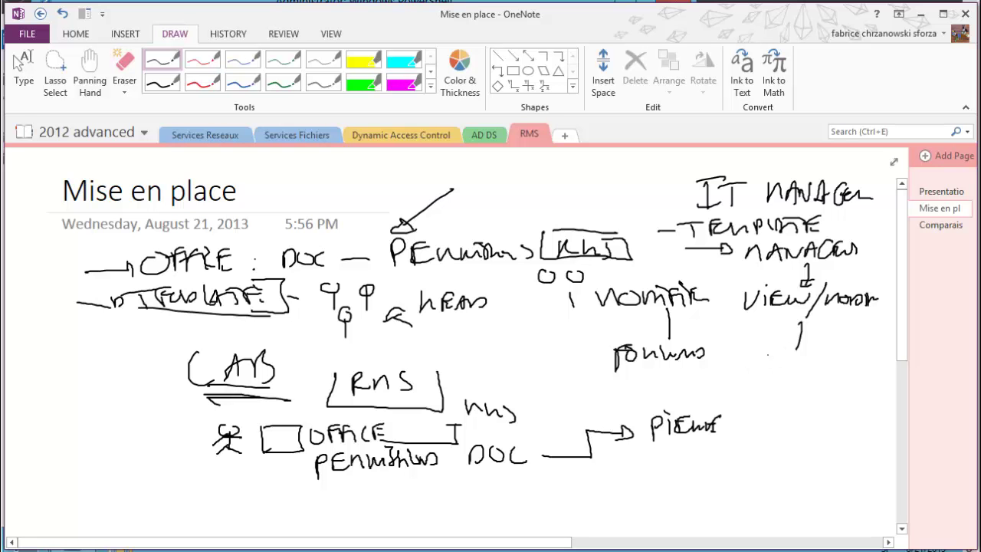
# Write JUNIOR VIEW below VIEW/MODIFY
pyautogui.moveTo(754, 361)
pyautogui.mouseDown()
pyautogui.moveTo(744, 380)
pyautogui.moveTo(761, 363)
pyautogui.mouseUp()
pyautogui.moveTo(760, 362); pyautogui.dragTo(783, 371)
pyautogui.moveTo(785, 371); pyautogui.dragTo(827, 361)
pyautogui.moveTo(751, 393)
pyautogui.mouseDown()
pyautogui.moveTo(770, 392)
pyautogui.moveTo(774, 405)
pyautogui.moveTo(796, 388)
pyautogui.moveTo(809, 392)
pyautogui.mouseUp()
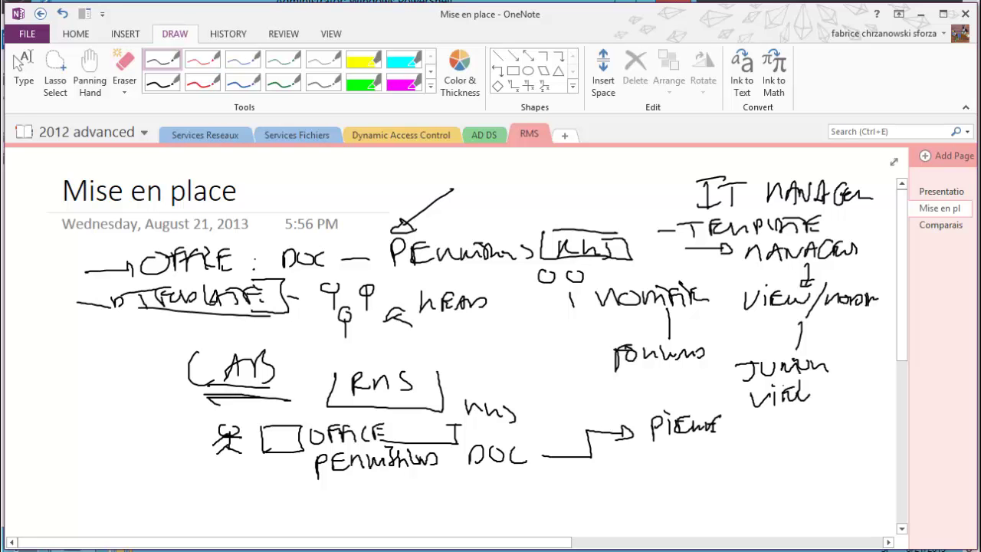
# Draw a MANAGE box and a larger rectangle at left, linked toward CAYS
pyautogui.moveTo(287, 358); pyautogui.dragTo(299, 357)
pyautogui.moveTo(67, 365)
pyautogui.mouseDown()
pyautogui.moveTo(95, 336)
pyautogui.moveTo(72, 363)
pyautogui.moveTo(148, 351)
pyautogui.moveTo(161, 337)
pyautogui.moveTo(187, 351)
pyautogui.moveTo(214, 334)
pyautogui.moveTo(223, 342)
pyautogui.mouseUp()
pyautogui.moveTo(64, 376); pyautogui.dragTo(54, 418)
pyautogui.moveTo(66, 375)
pyautogui.mouseDown()
pyautogui.moveTo(130, 393)
pyautogui.moveTo(52, 420)
pyautogui.mouseUp()
pyautogui.moveTo(759, 270); pyautogui.dragTo(778, 278)
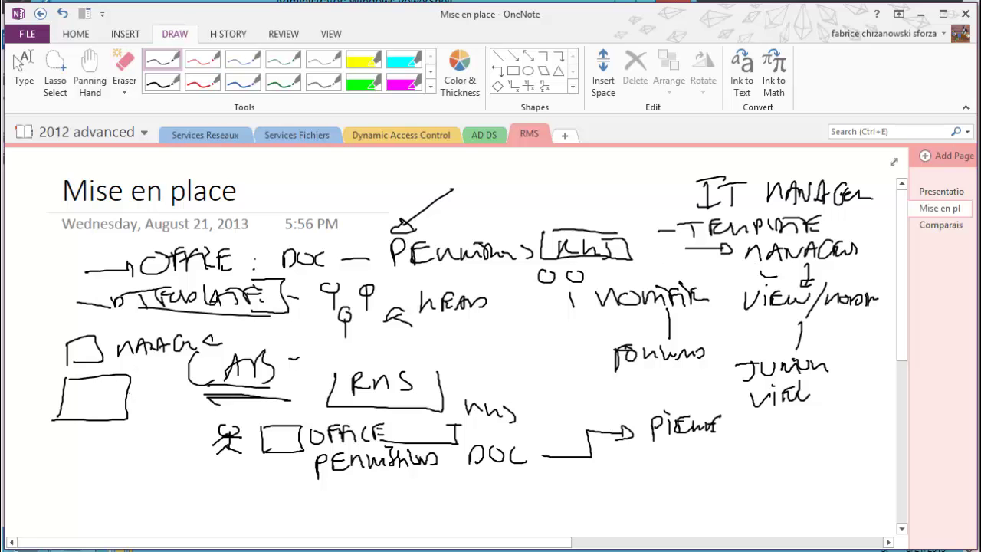
pyautogui.moveTo(128, 394)
pyautogui.mouseDown()
pyautogui.moveTo(169, 392)
pyautogui.moveTo(167, 403)
pyautogui.mouseUp()
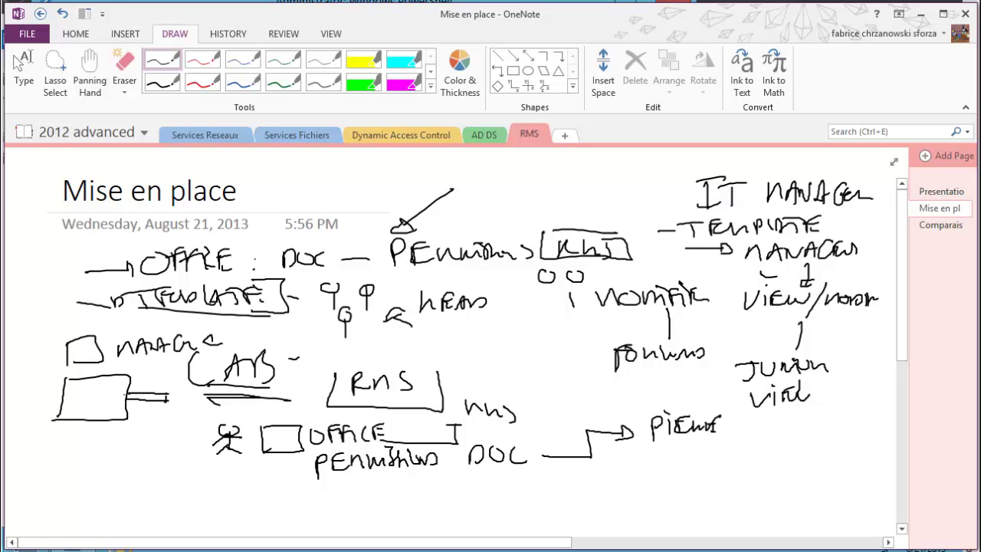
pyautogui.moveTo(119, 396); pyautogui.dragTo(161, 395)
pyautogui.moveTo(552, 314); pyautogui.dragTo(642, 325)
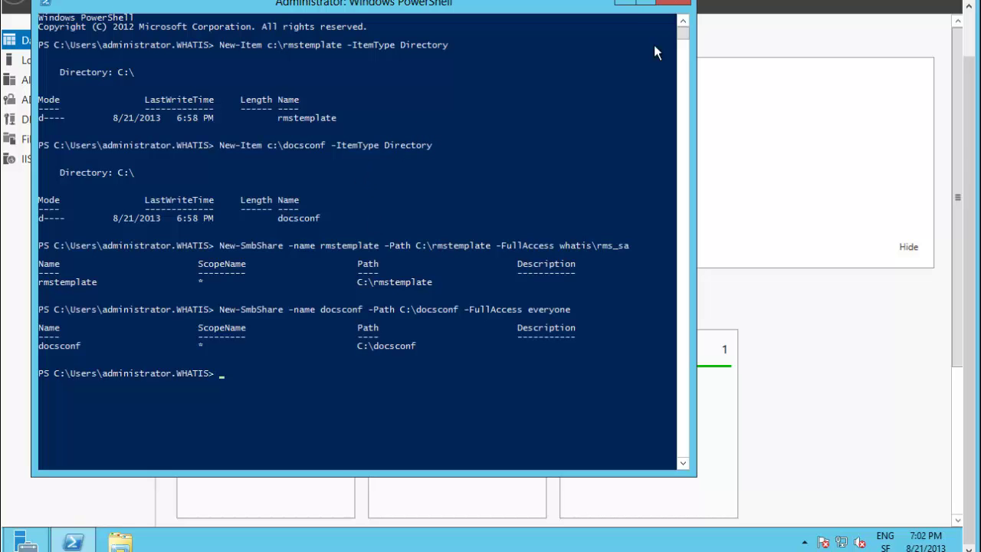
# Launch Active Directory Rights Management Services from Tools and select srv1 (Local) Rights Policy Templates
pyautogui.click(627, 3)
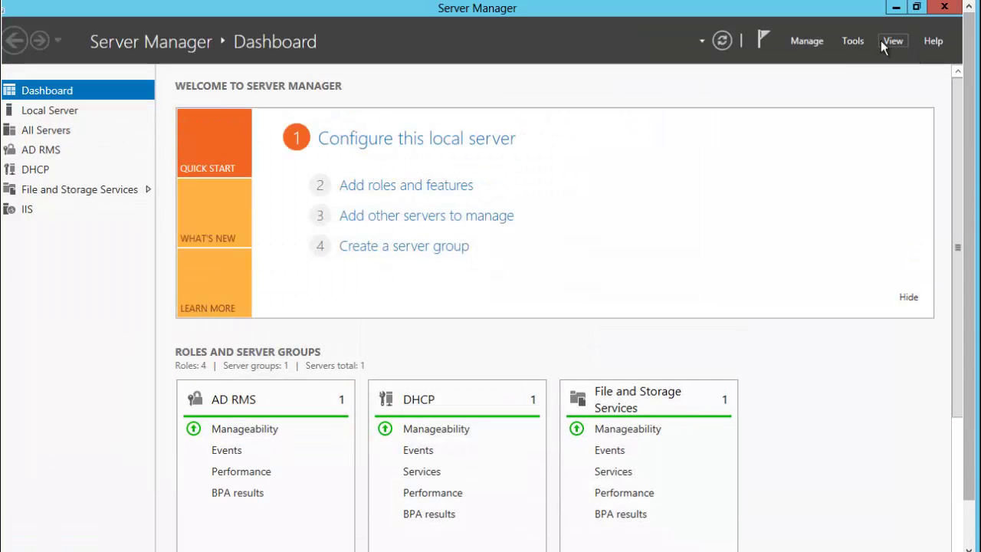
pyautogui.click(853, 42)
pyautogui.click(840, 60)
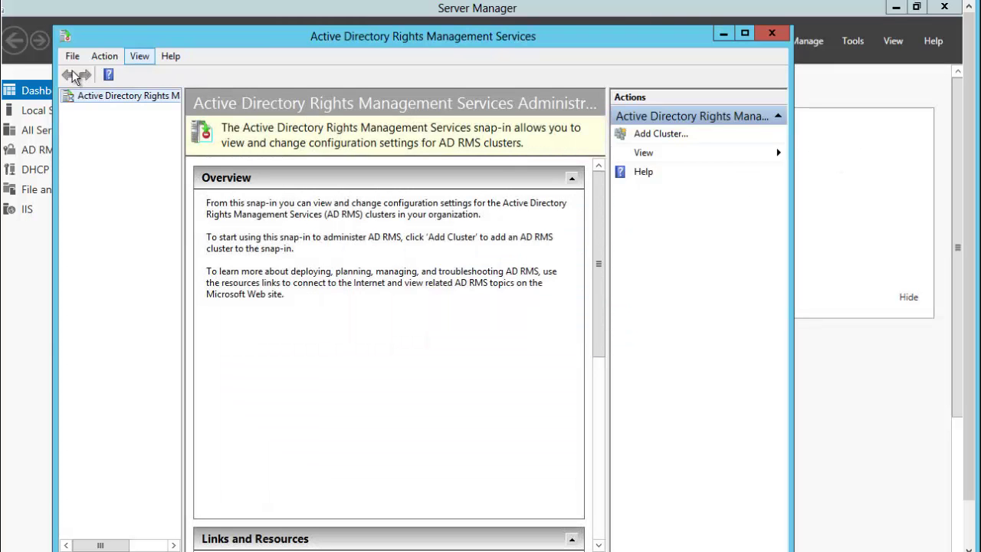
pyautogui.click(71, 99)
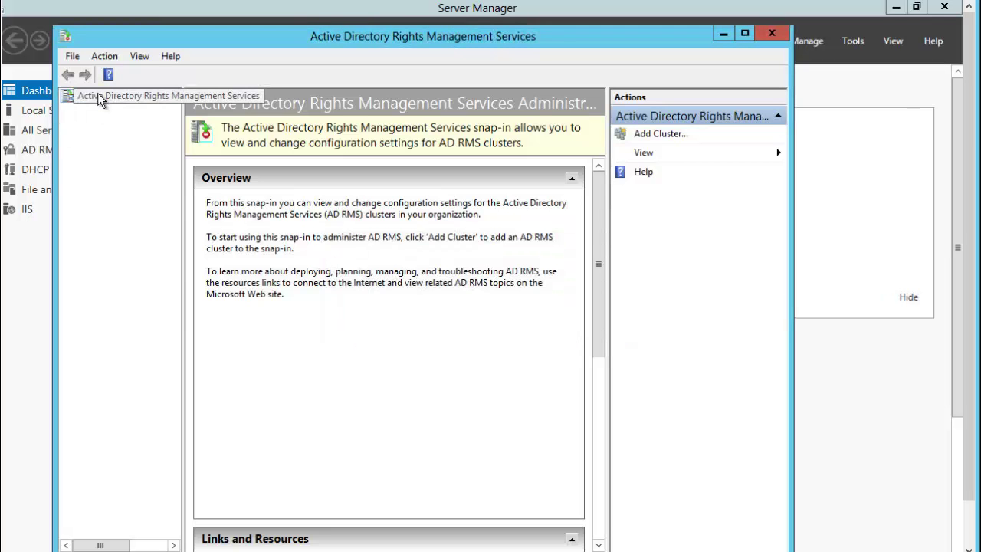
pyautogui.click(73, 112)
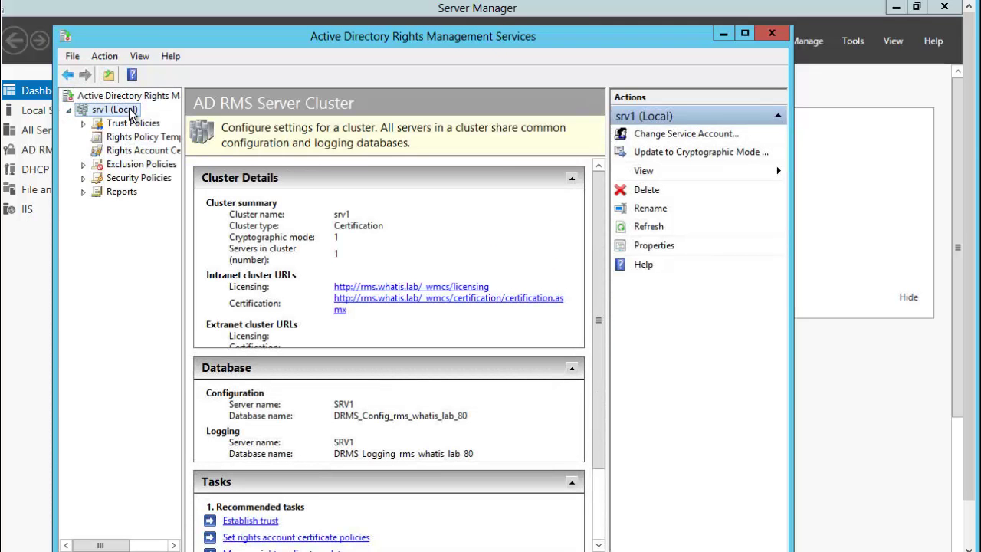
pyautogui.click(141, 137)
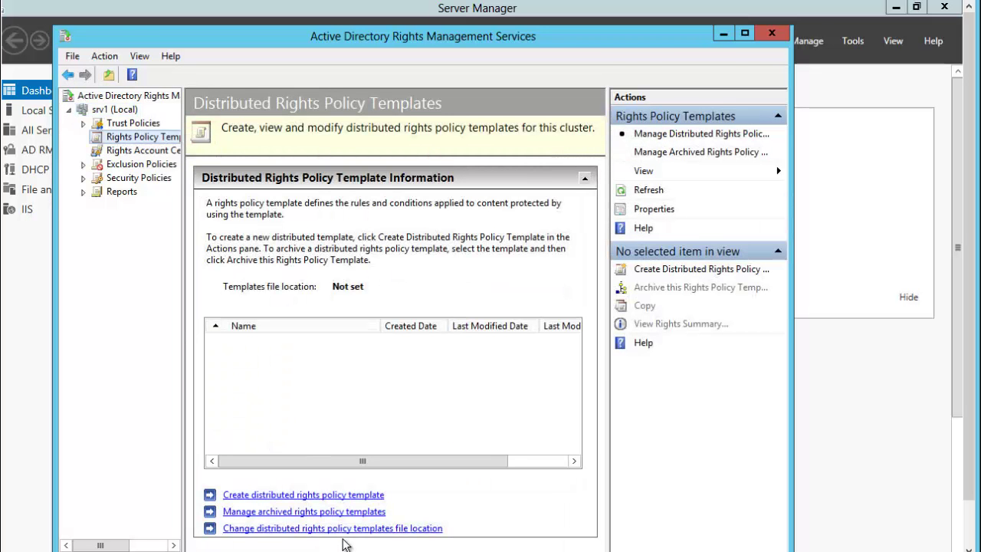
# Open the templates file location settings and enable template export
pyautogui.click(298, 529)
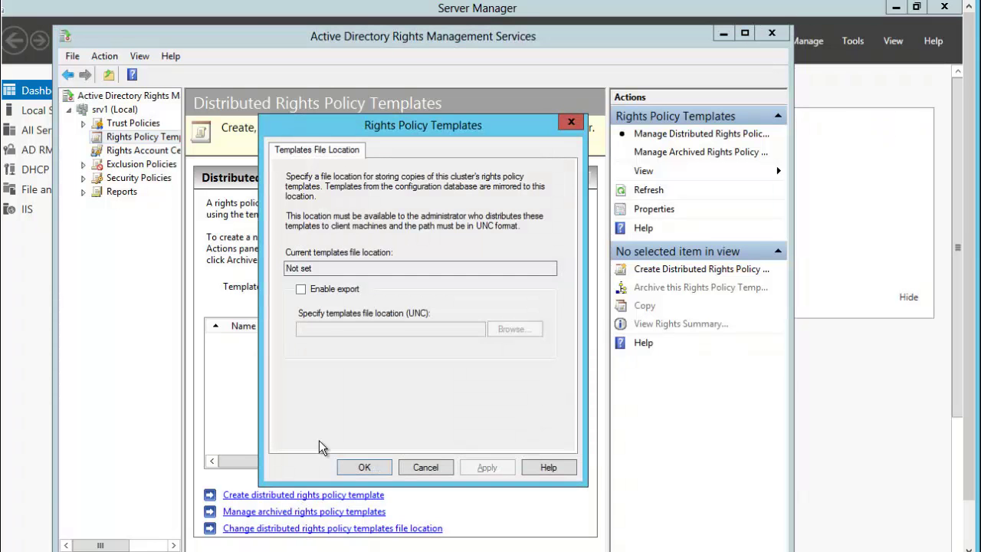
pyautogui.click(303, 291)
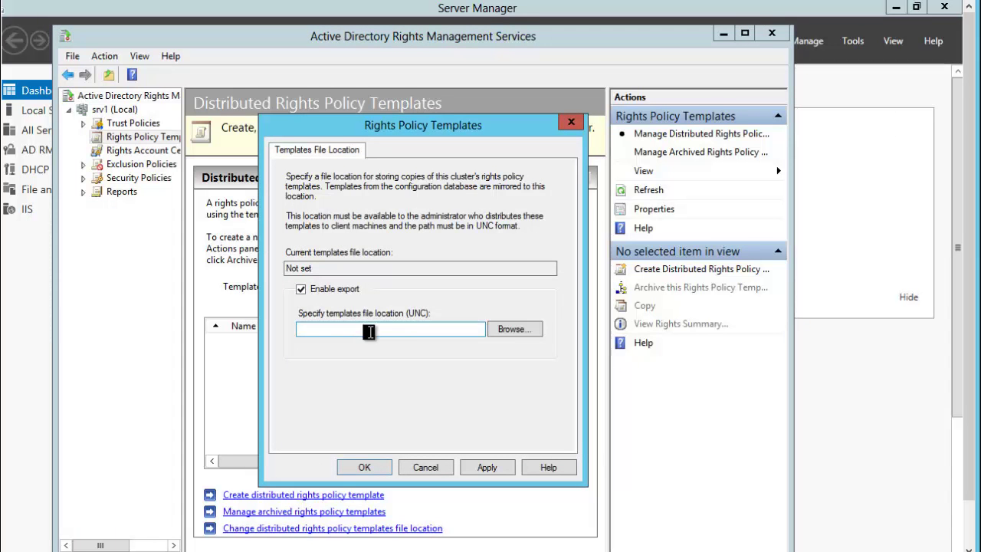
pyautogui.click(443, 329)
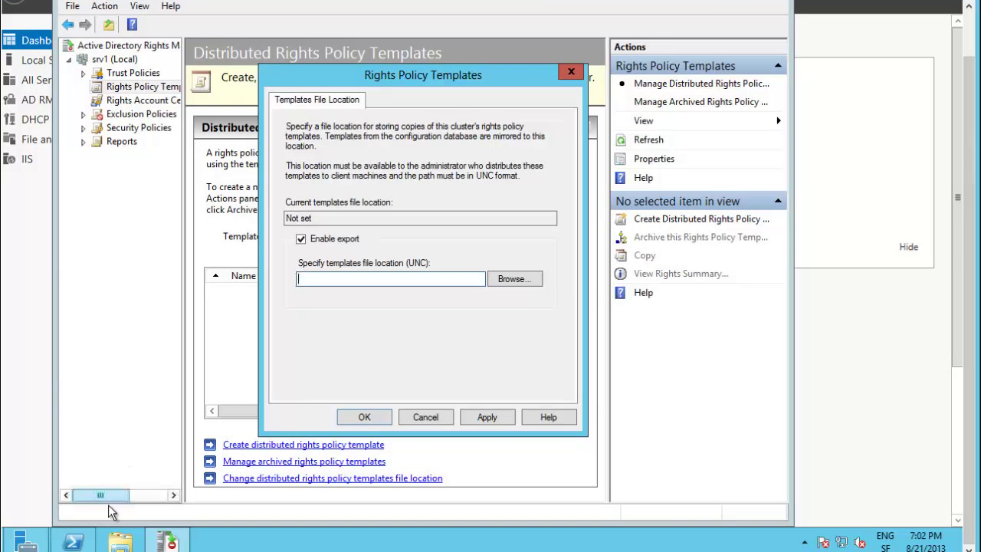
# Run hostname in PowerShell to confirm the server name
pyautogui.click(73, 541)
pyautogui.write('host')
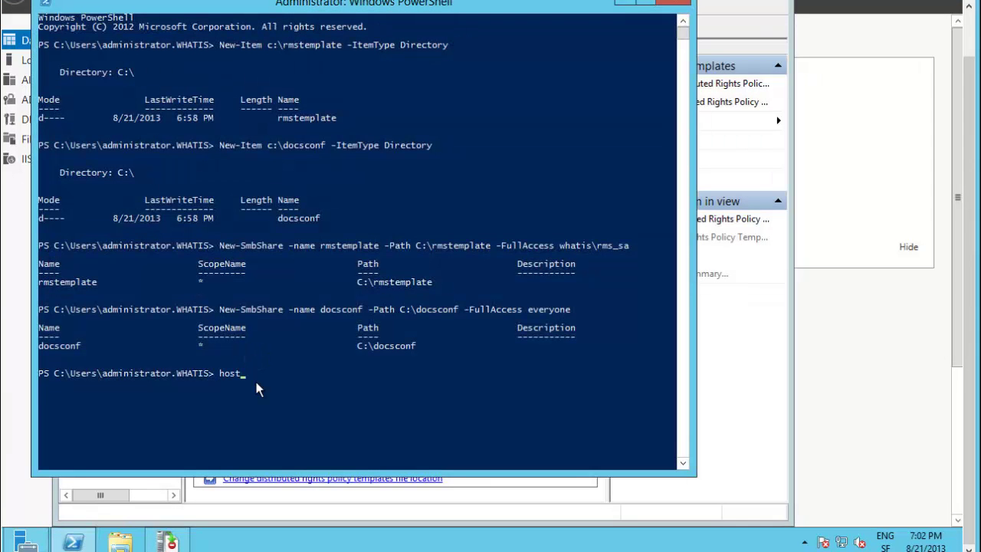
pyautogui.write('name')
pyautogui.press('Return')
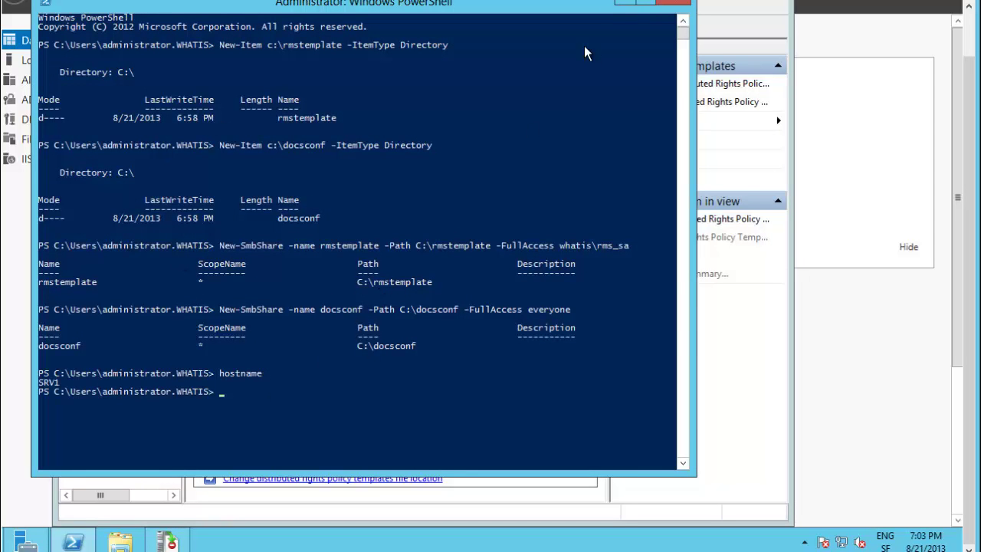
# Enter \\srv1\rmstemplate as the UNC location and confirm with OK
pyautogui.click(623, 6)
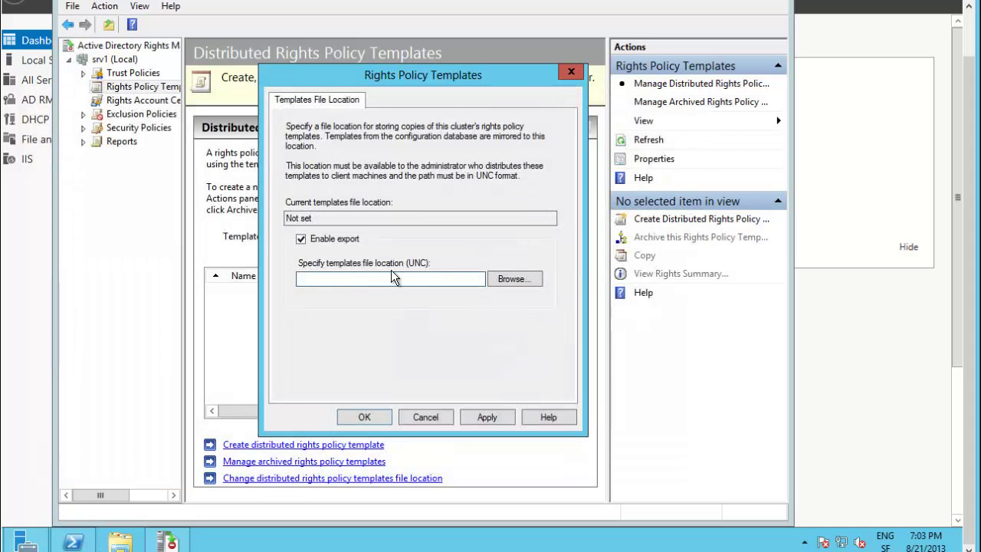
pyautogui.write('\\\\srv1\\')
pyautogui.click(74, 542)
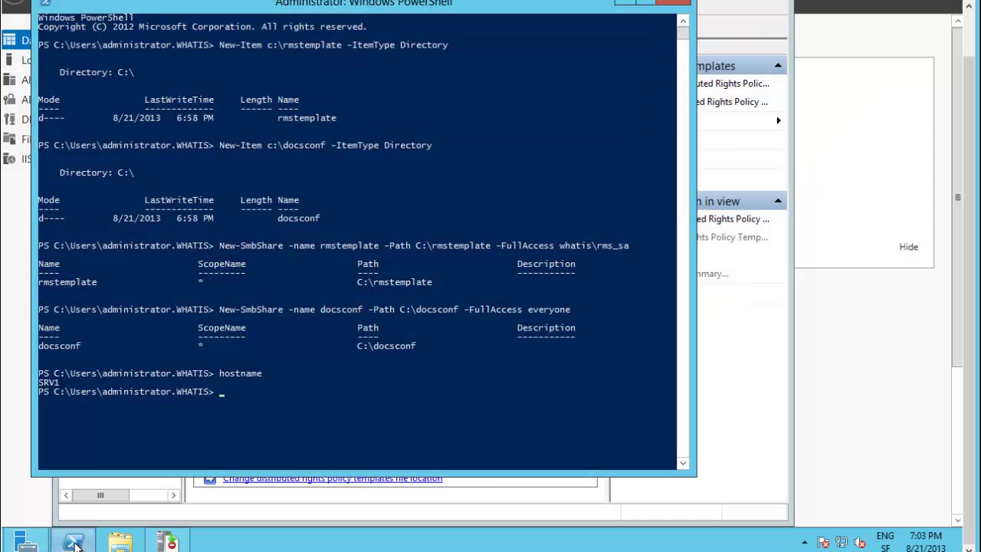
pyautogui.click(73, 541)
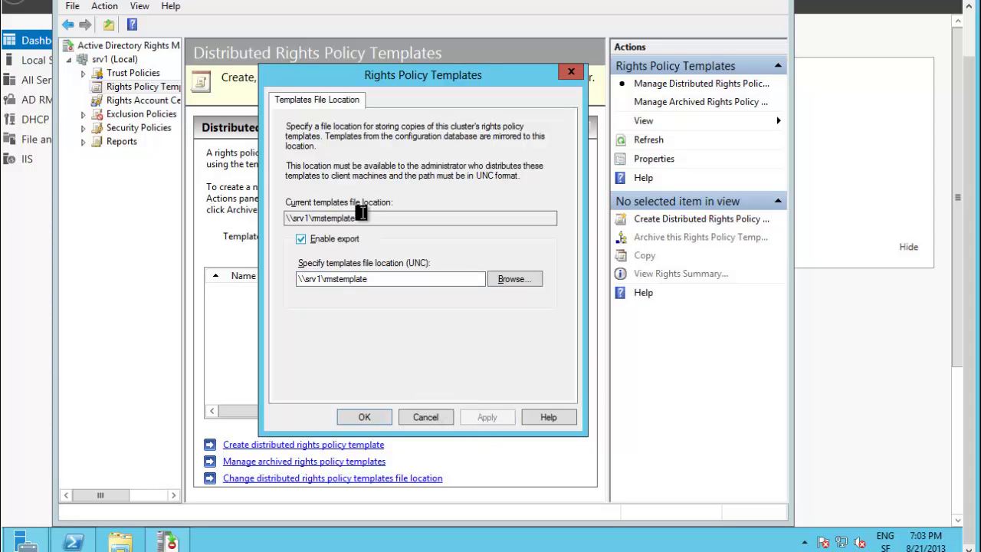
pyautogui.click(364, 418)
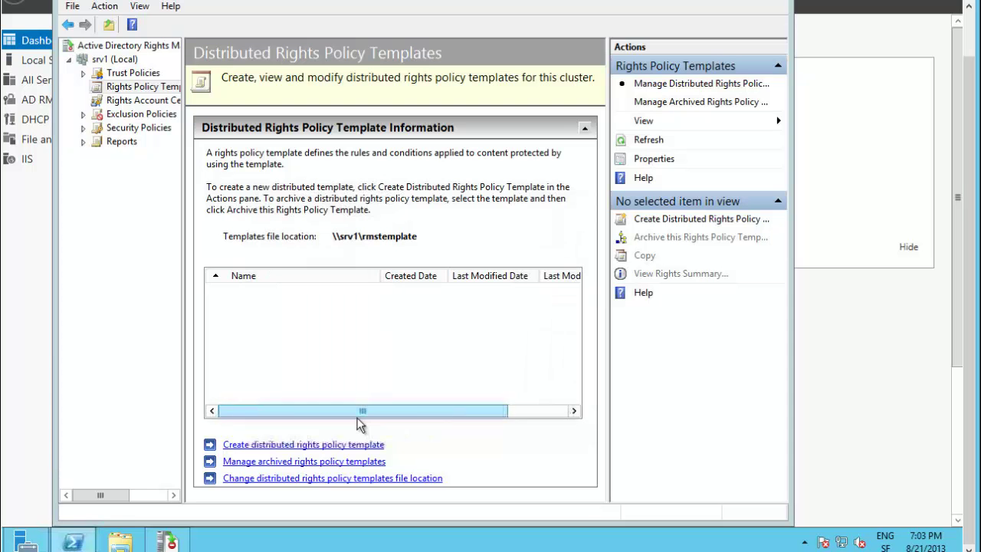
# Browse File Explorer through Computer and Local Disk (C:) into the rmstemplate folder
pyautogui.click(123, 541)
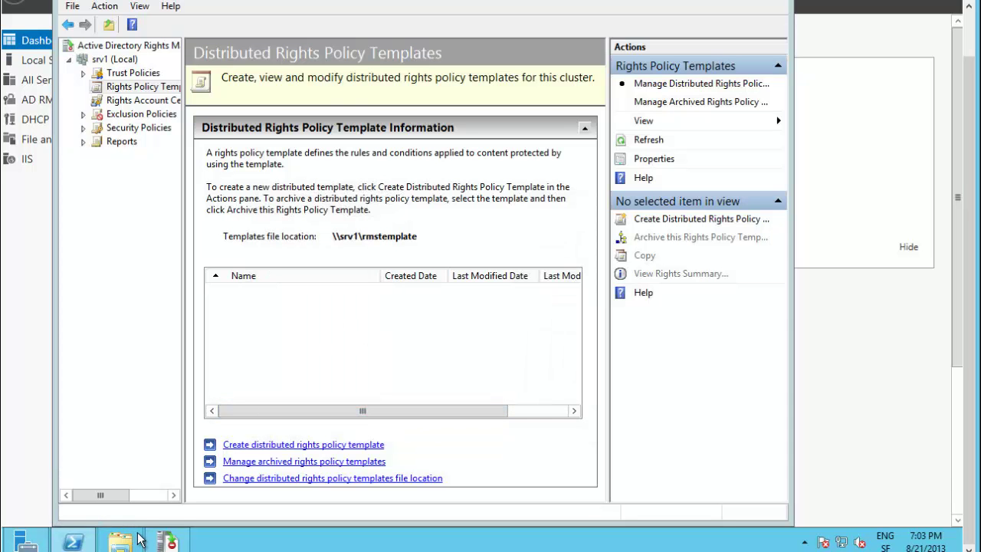
pyautogui.click(400, 285)
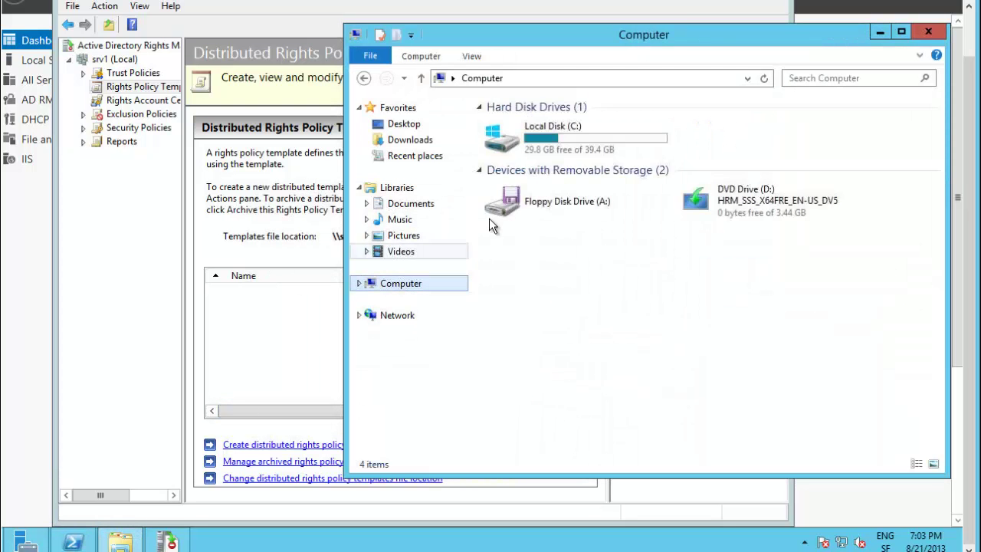
pyautogui.doubleClick(585, 137)
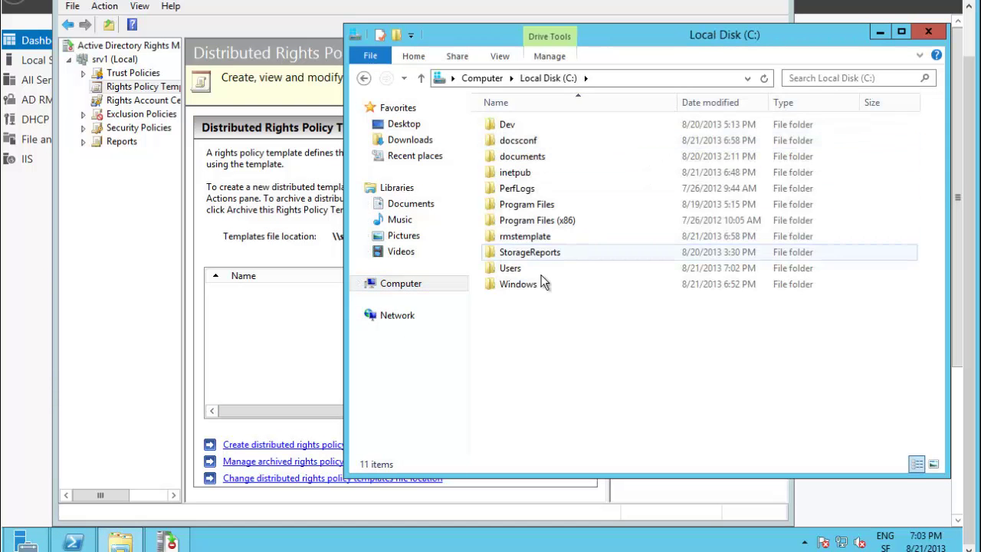
pyautogui.doubleClick(533, 238)
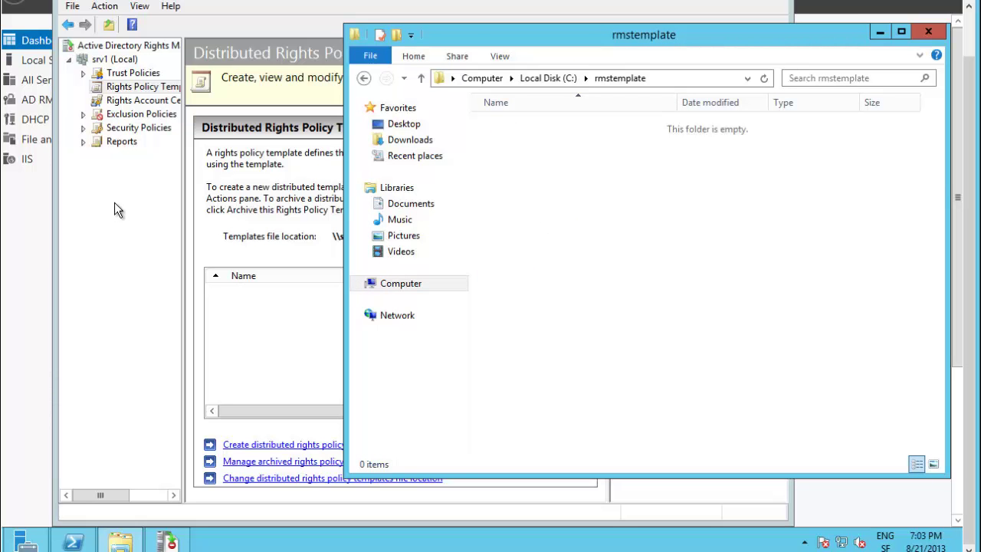
# Navigate the AD RMS tree to Rights Policy Templates and start a new distributed template
pyautogui.click(125, 132)
pyautogui.click(82, 127)
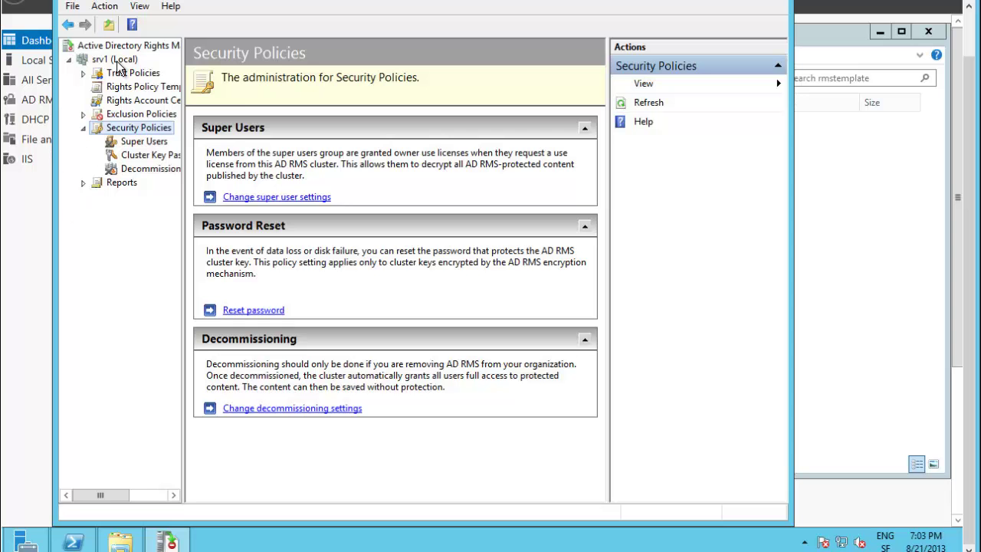
pyautogui.click(82, 72)
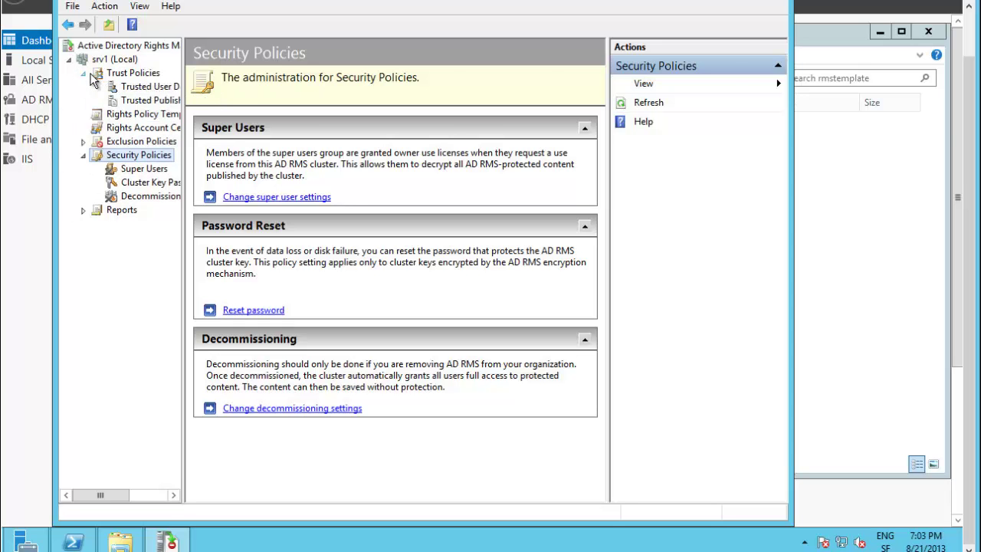
pyautogui.click(154, 117)
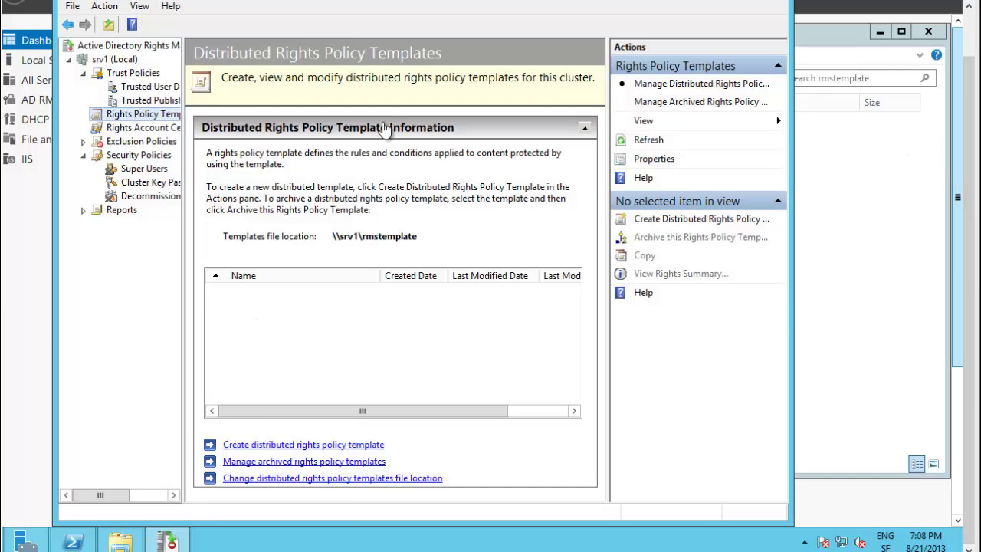
pyautogui.click(277, 445)
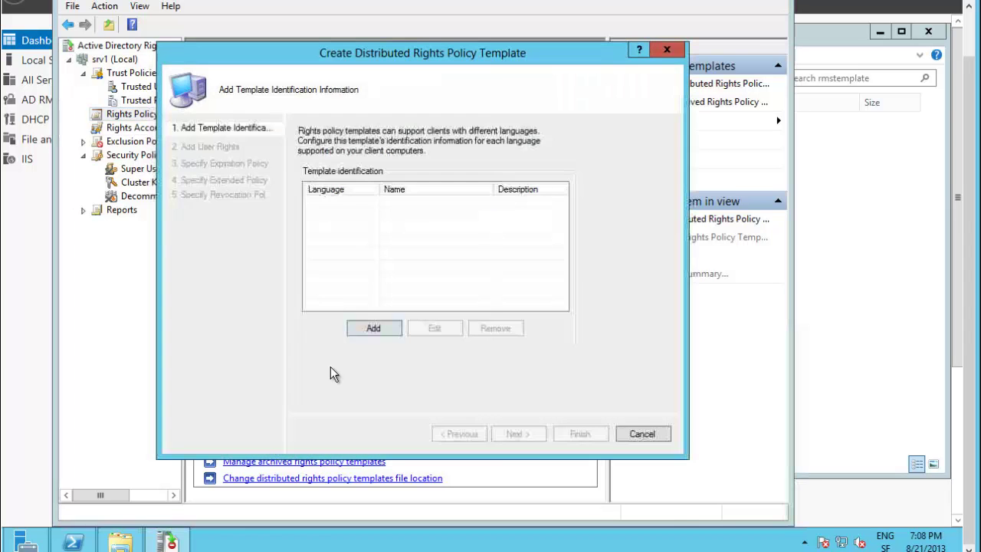
# Add English (United States) identification with name Ro and description 'juste lire'
pyautogui.click(373, 328)
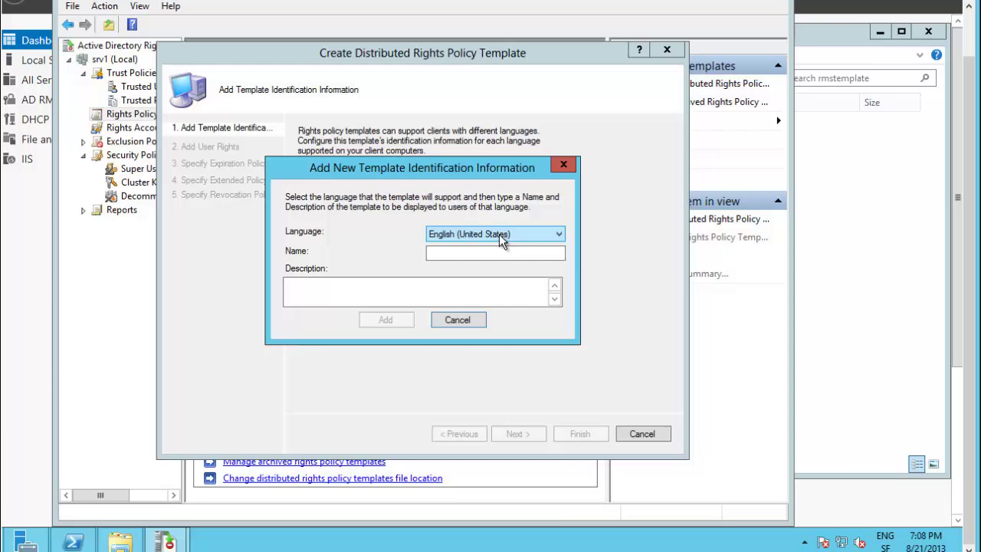
pyautogui.click(498, 236)
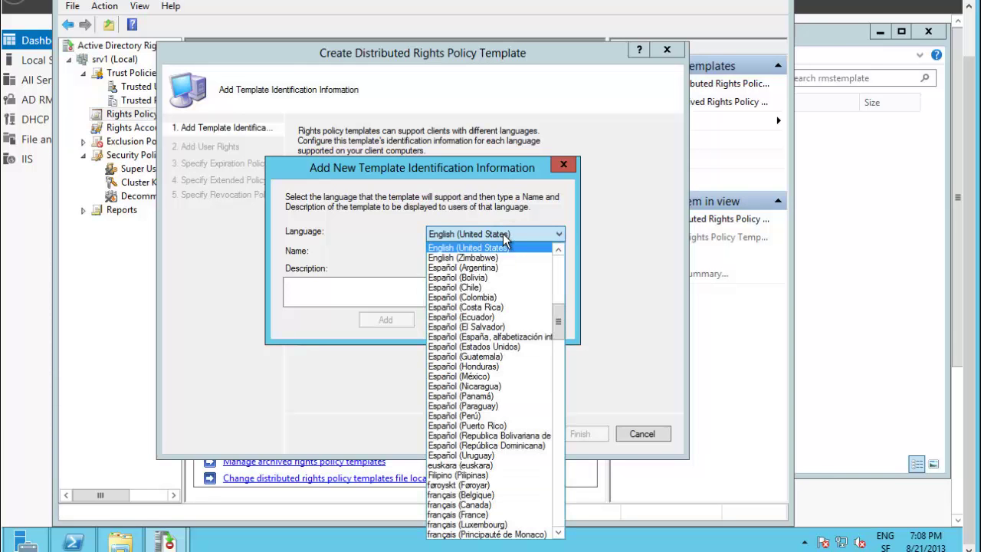
pyautogui.click(495, 247)
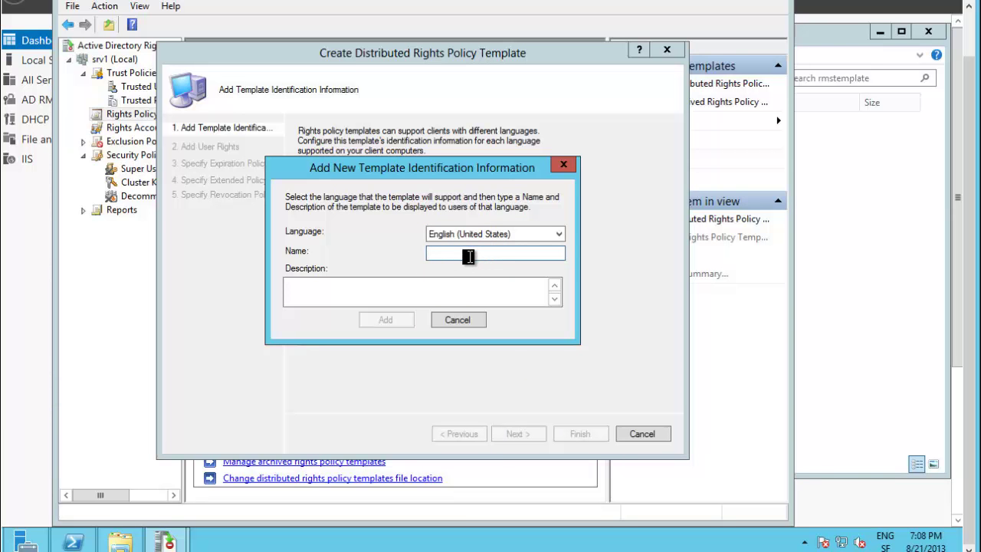
pyautogui.write('Ro docs conf')
pyautogui.click(296, 285)
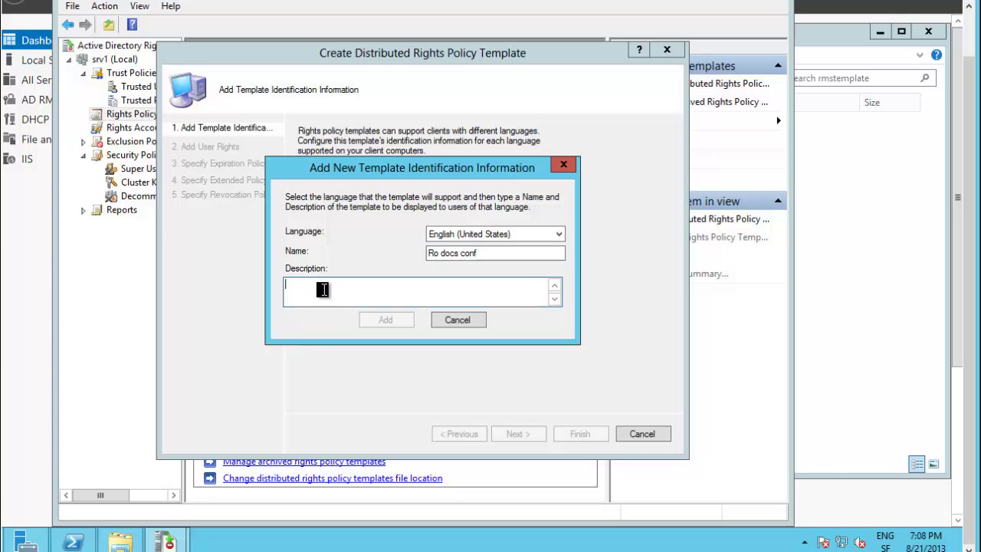
pyautogui.write('d')
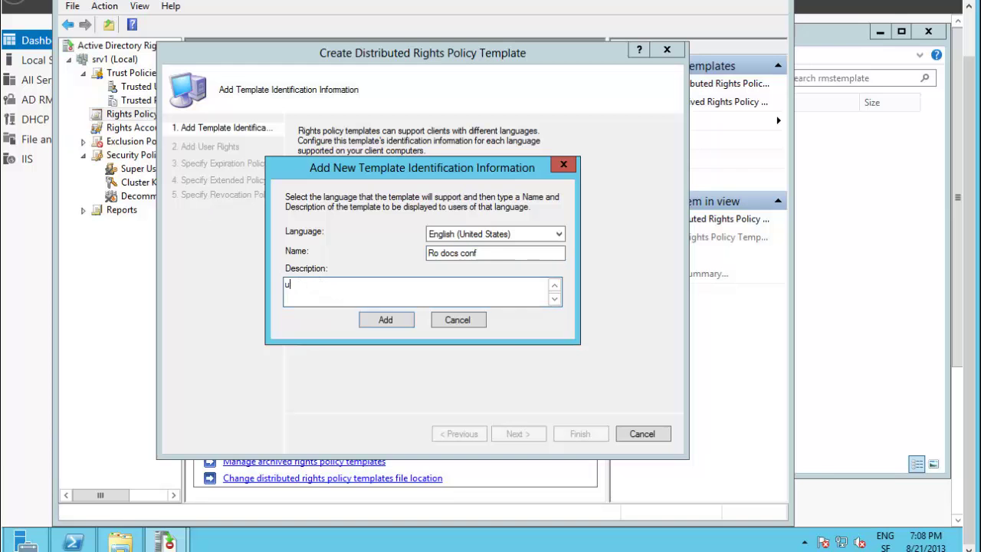
pyautogui.press('BackSpace')
pyautogui.write('juste lire')
# Complete the name as What_IS_Ro docs conf, add the entry and continue to user rights
pyautogui.click(429, 257)
pyautogui.click(428, 254)
pyautogui.write('What')
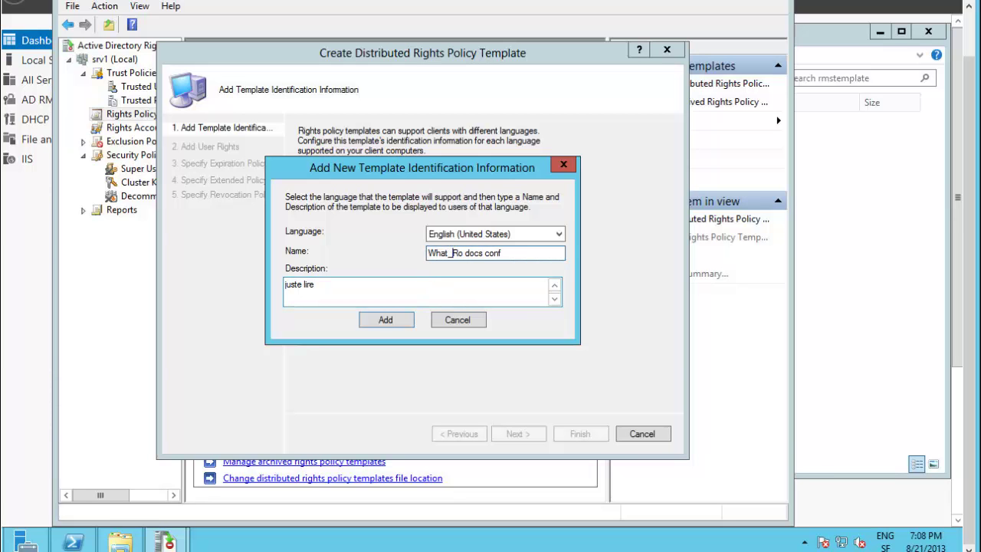
pyautogui.write('_IS_')
pyautogui.moveTo(463, 254); pyautogui.dragTo(469, 256)
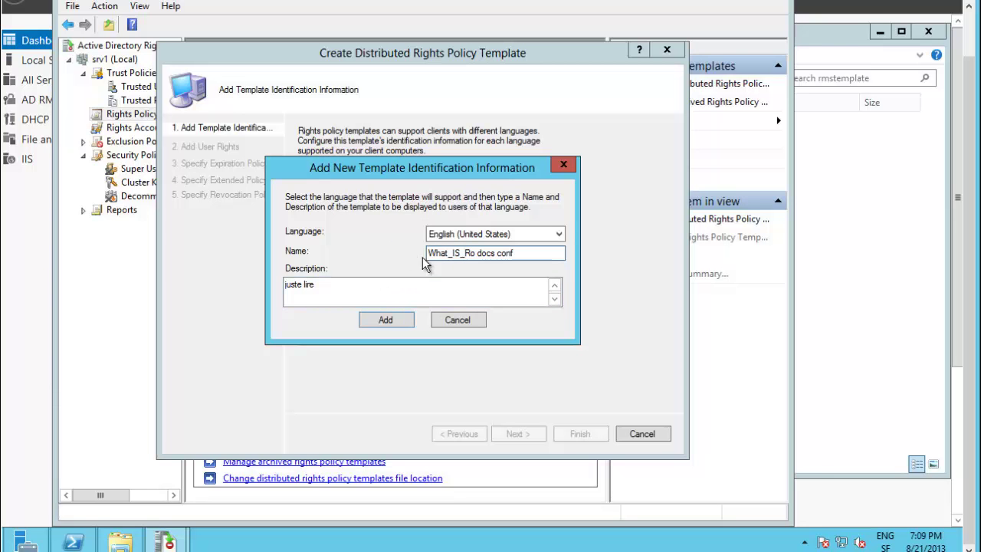
pyautogui.click(386, 320)
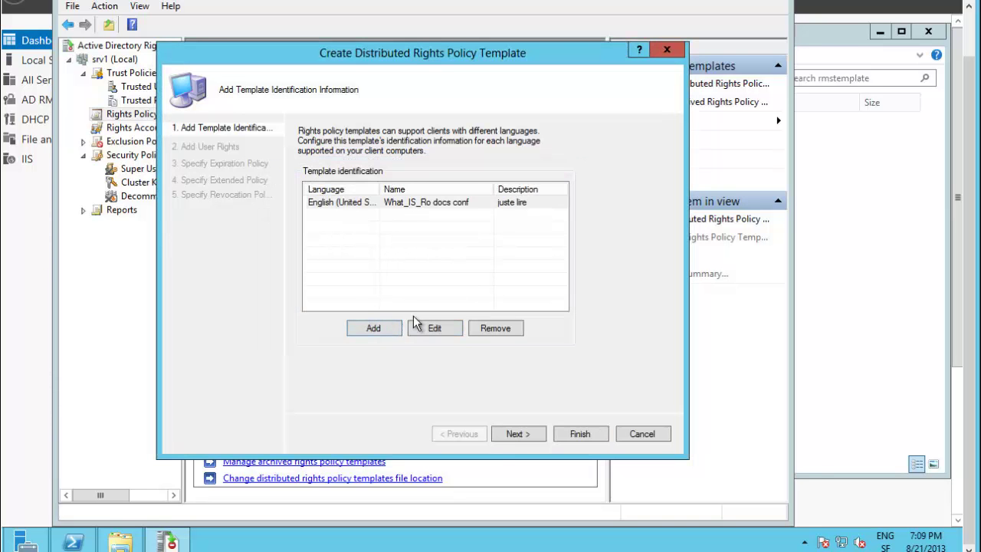
pyautogui.click(514, 433)
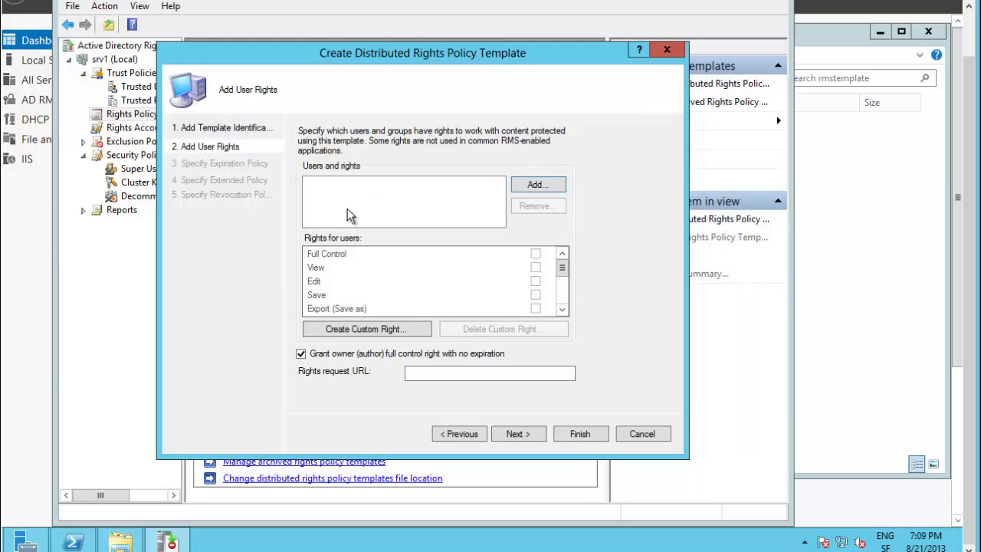
# Add a directory user, resolved by name, to the template and grant the View right
pyautogui.click(536, 186)
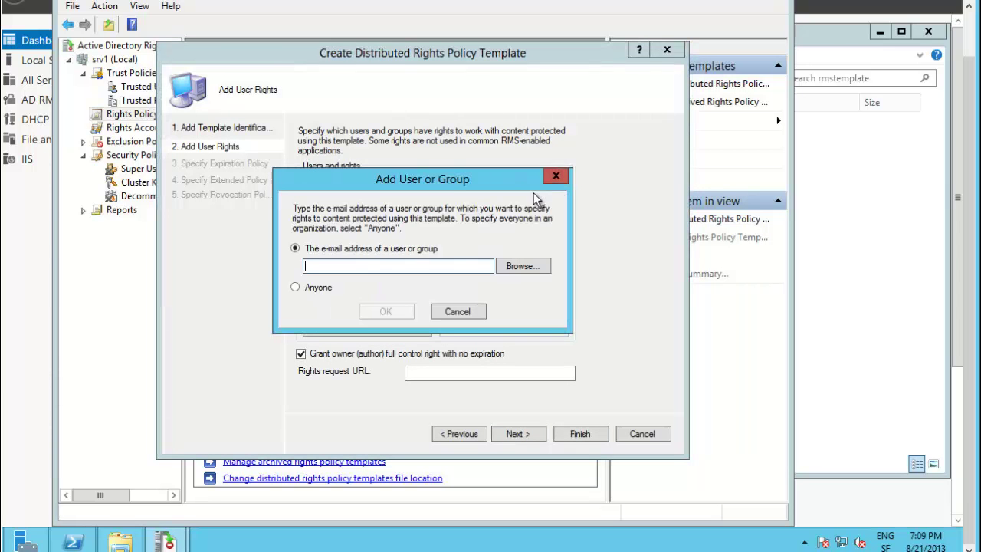
pyautogui.write('f')
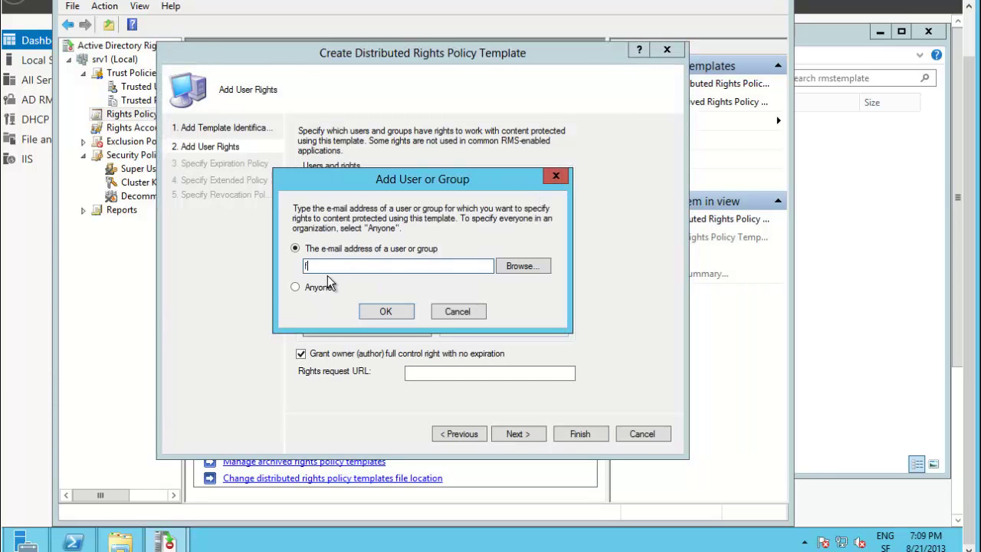
pyautogui.write('abrice')
pyautogui.click(517, 266)
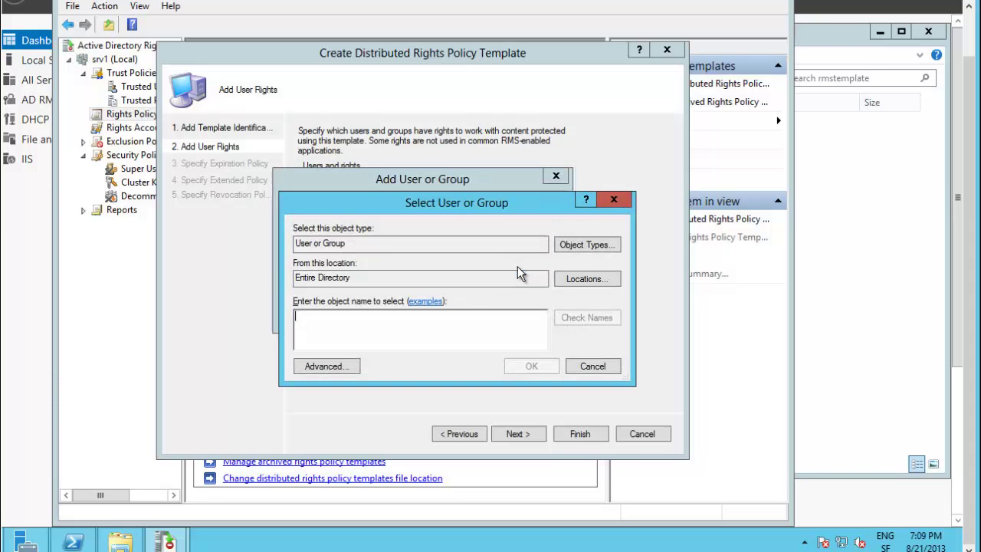
pyautogui.write('fab')
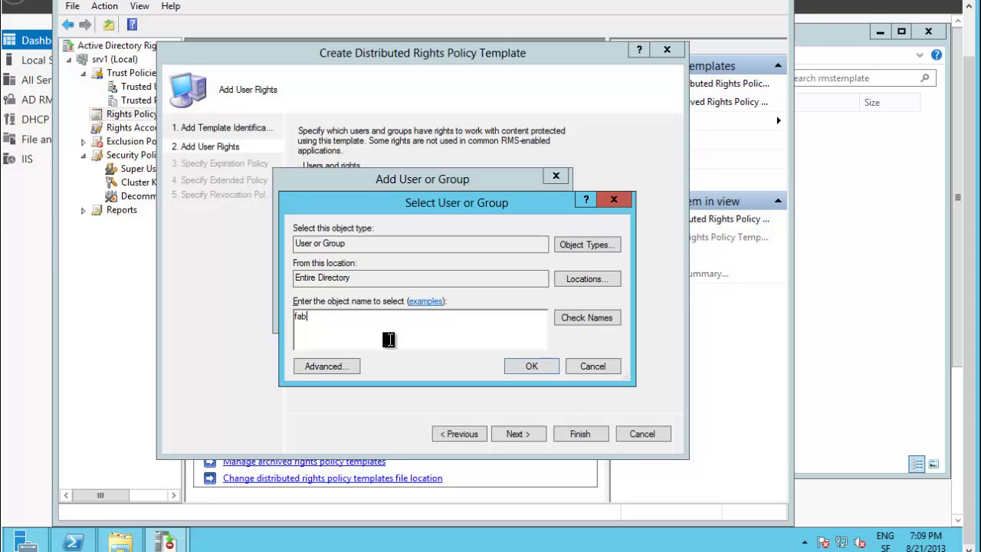
pyautogui.write('rice')
pyautogui.click(585, 317)
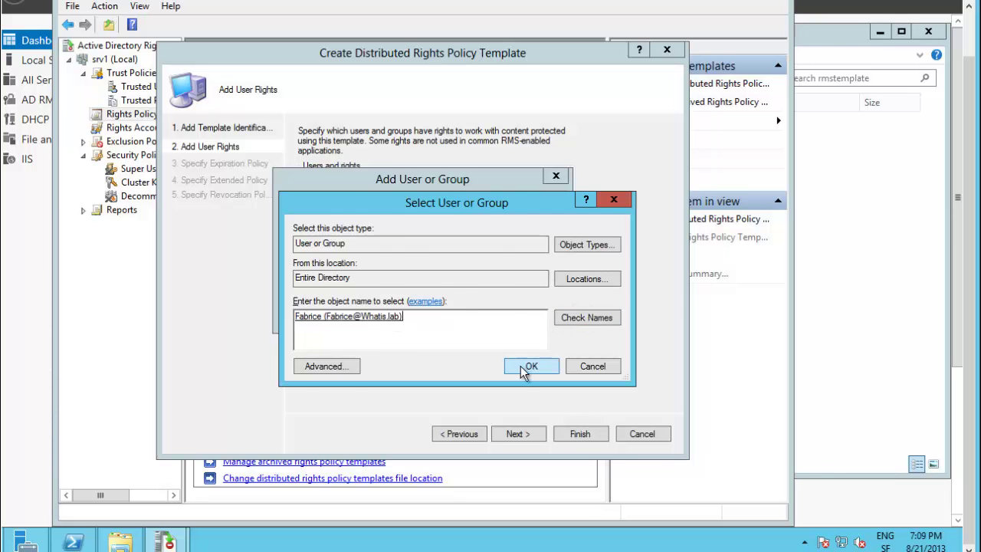
pyautogui.click(526, 366)
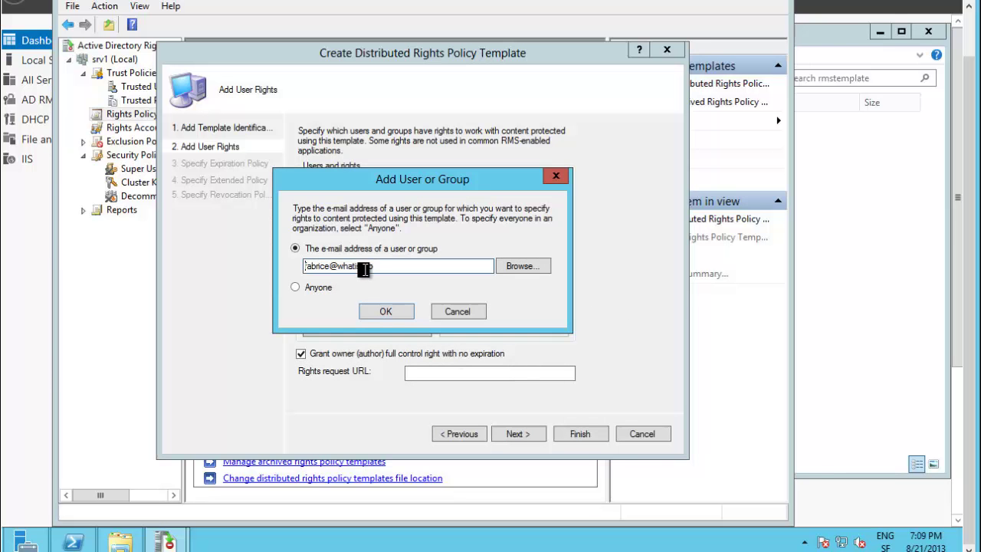
pyautogui.click(384, 311)
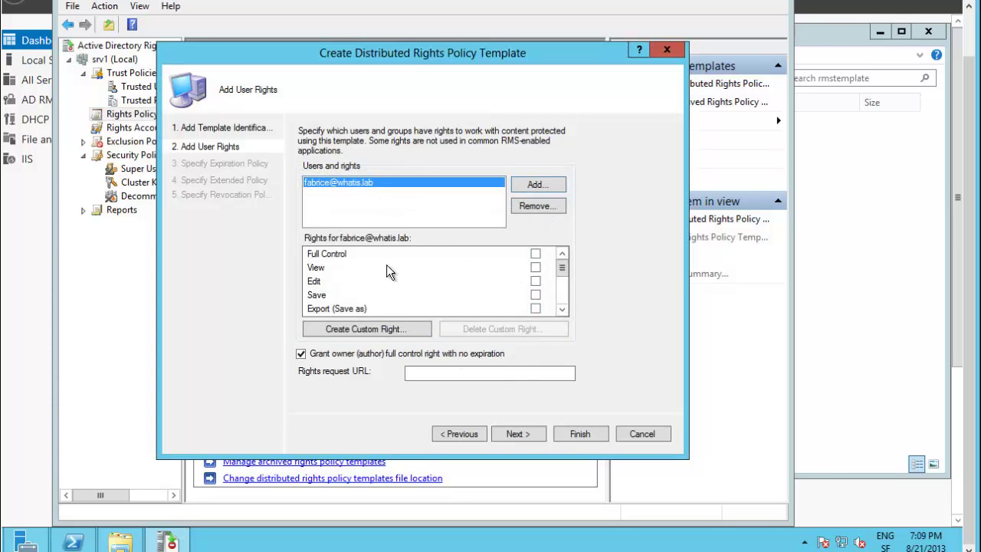
pyautogui.click(535, 269)
pyautogui.moveTo(563, 294); pyautogui.dragTo(563, 295)
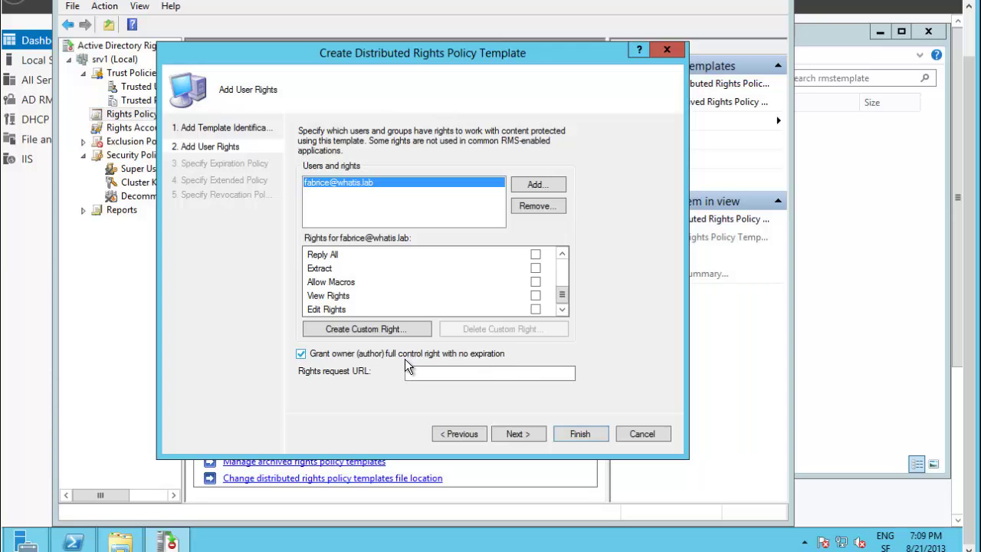
# Set content protected by the template to expire on 12 September 2013
pyautogui.click(512, 433)
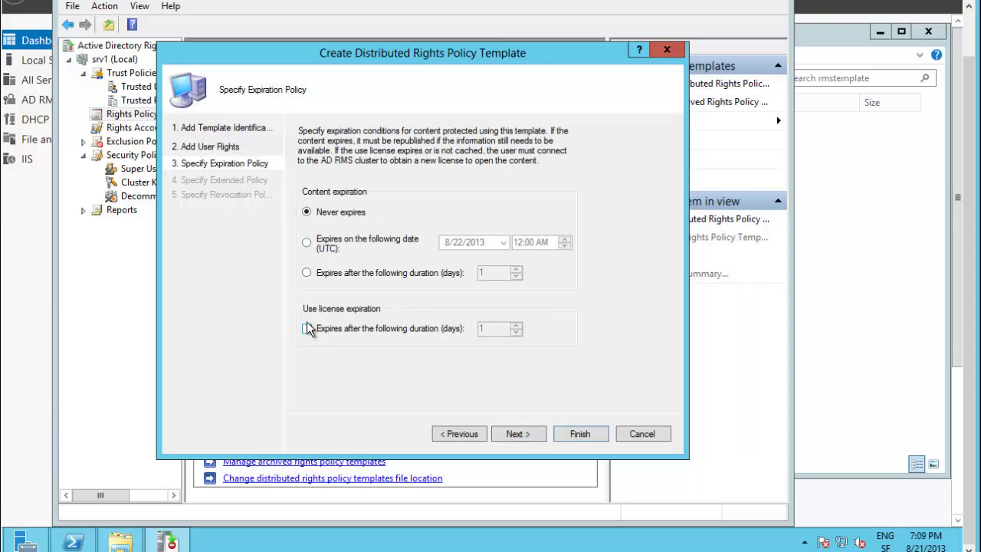
pyautogui.click(307, 243)
pyautogui.click(505, 244)
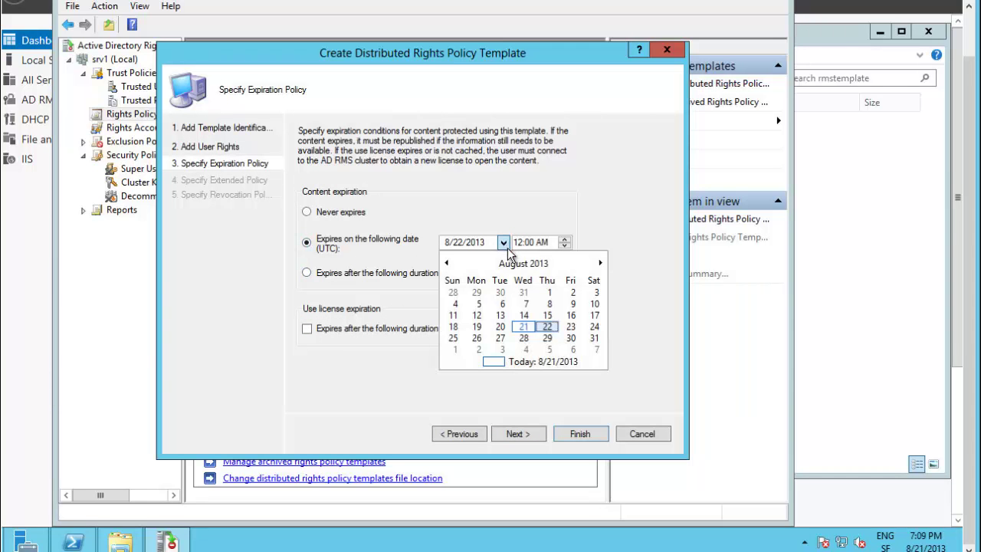
pyautogui.click(600, 263)
pyautogui.click(548, 315)
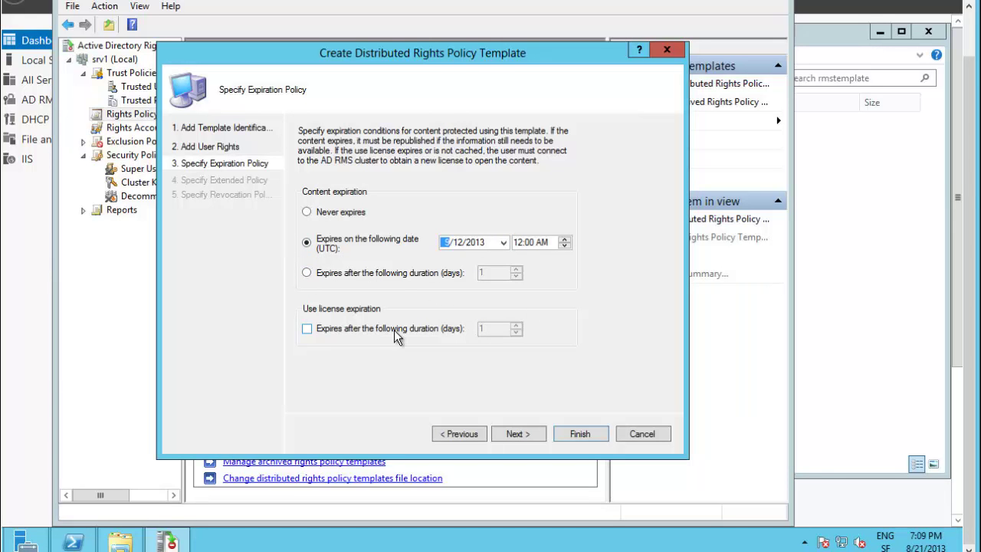
pyautogui.click(523, 435)
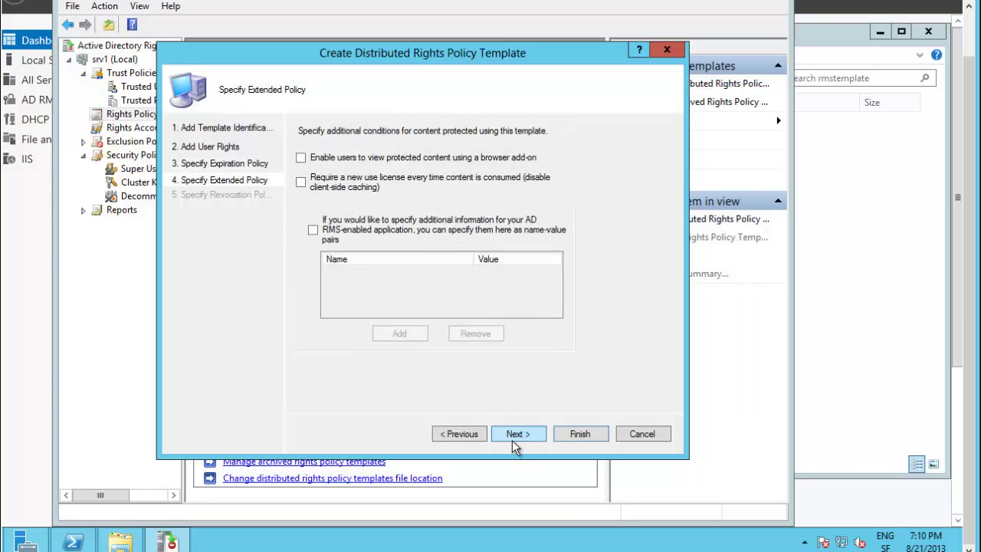
# Leave both extended policy options unchecked and finish the wizard from the revocation page
pyautogui.click(301, 161)
pyautogui.click(317, 188)
pyautogui.click(305, 188)
pyautogui.click(303, 191)
pyautogui.click(301, 157)
pyautogui.click(301, 182)
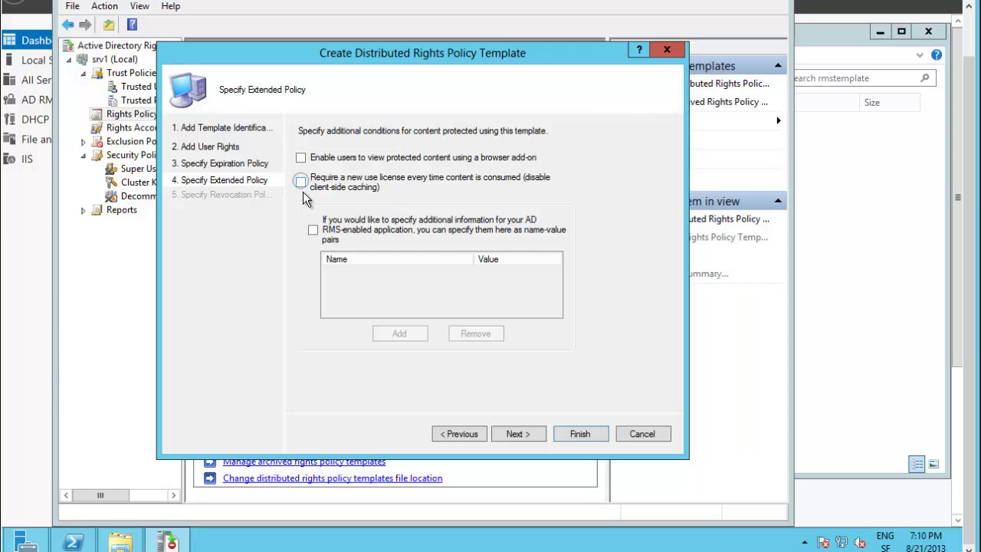
pyautogui.click(528, 437)
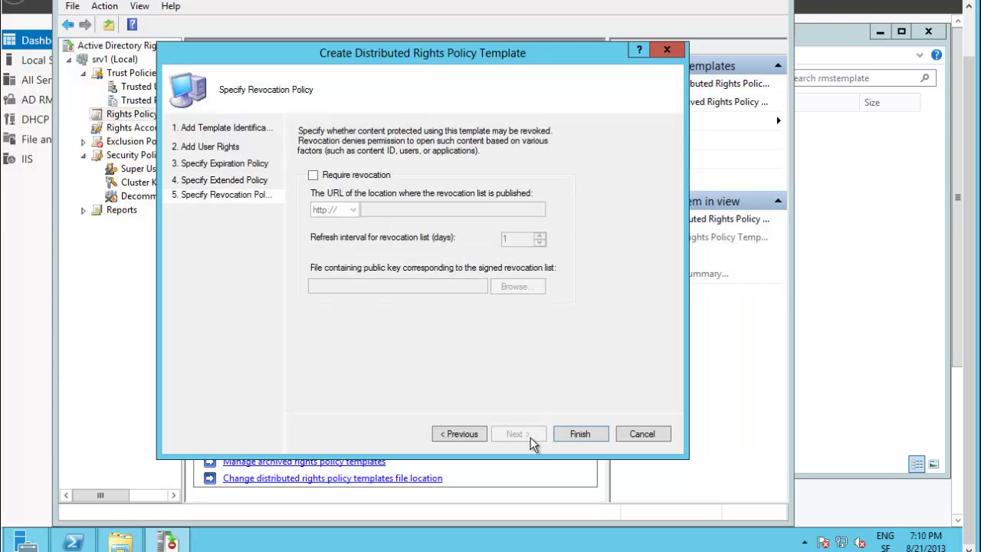
pyautogui.click(586, 433)
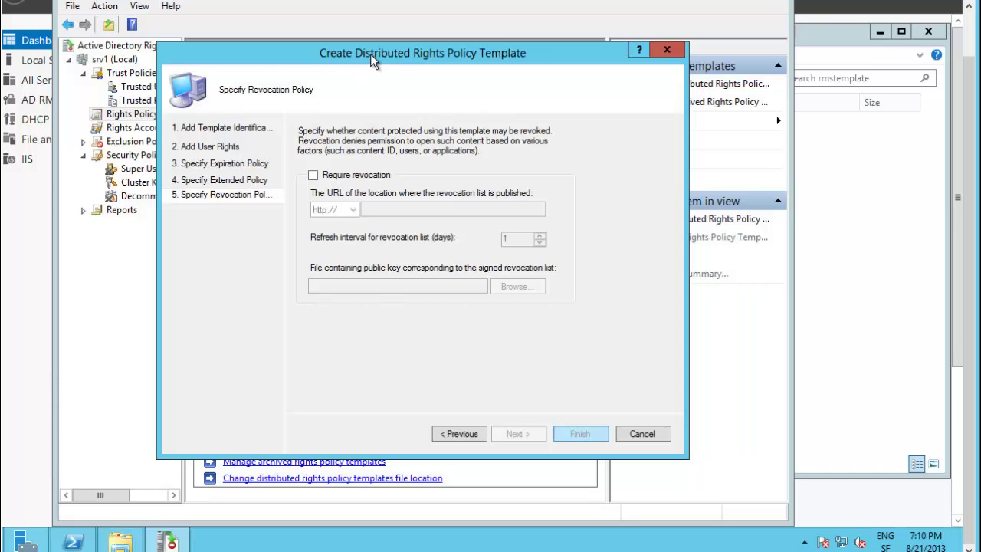
pyautogui.click(133, 542)
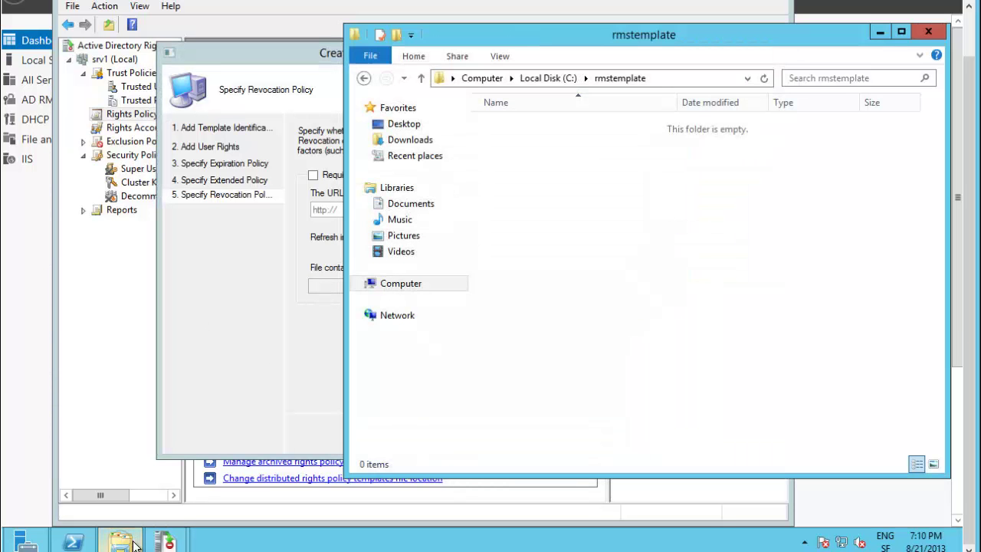
pyautogui.click(311, 58)
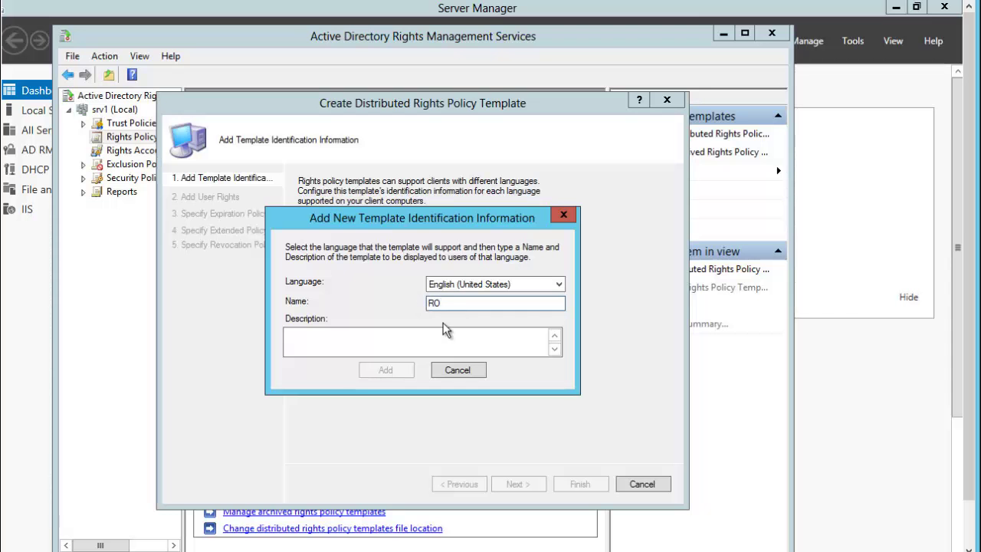
# Add an identification named WHatis_RO with description 'RO doc conf' and continue to user rights
pyautogui.write('WHatis_')
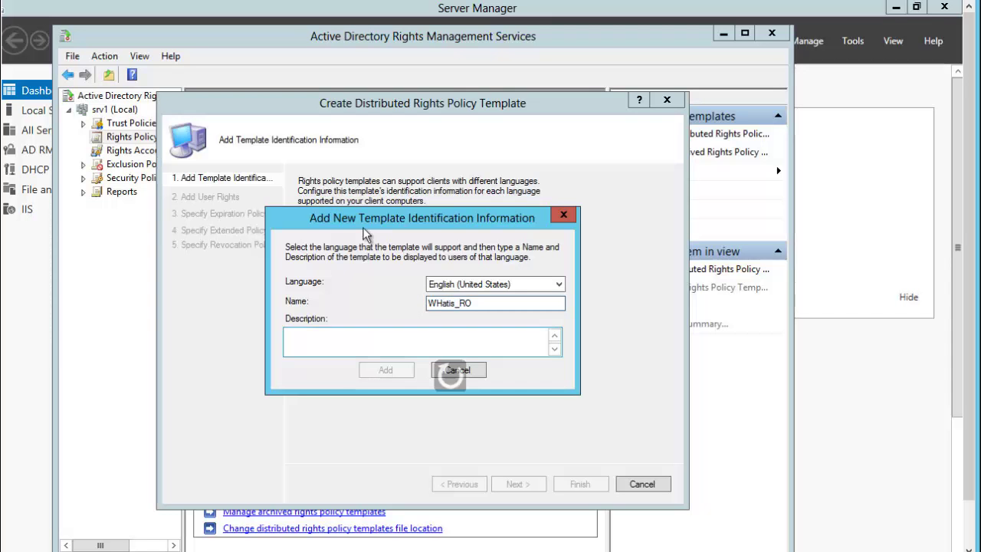
pyautogui.click(416, 336)
pyautogui.write('RO doc conf')
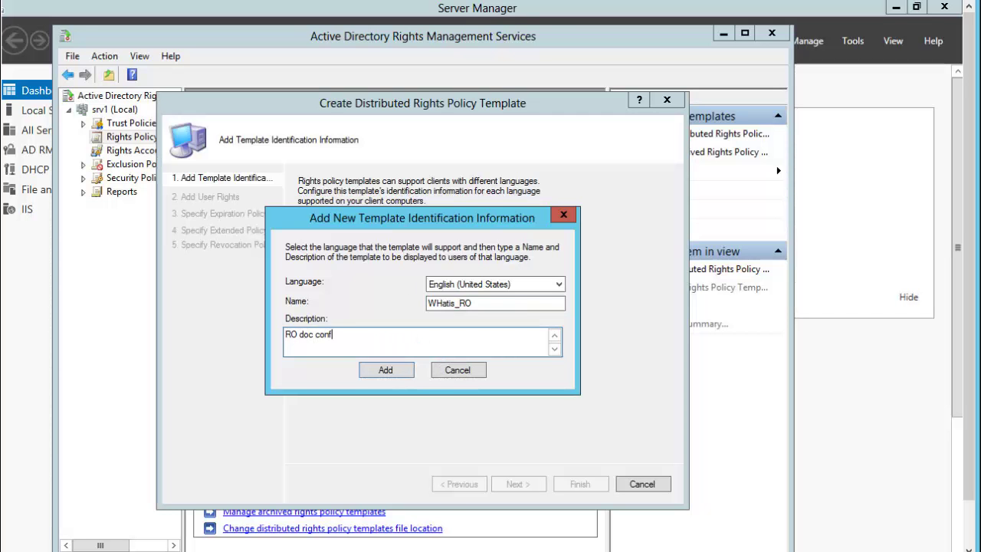
pyautogui.click(397, 371)
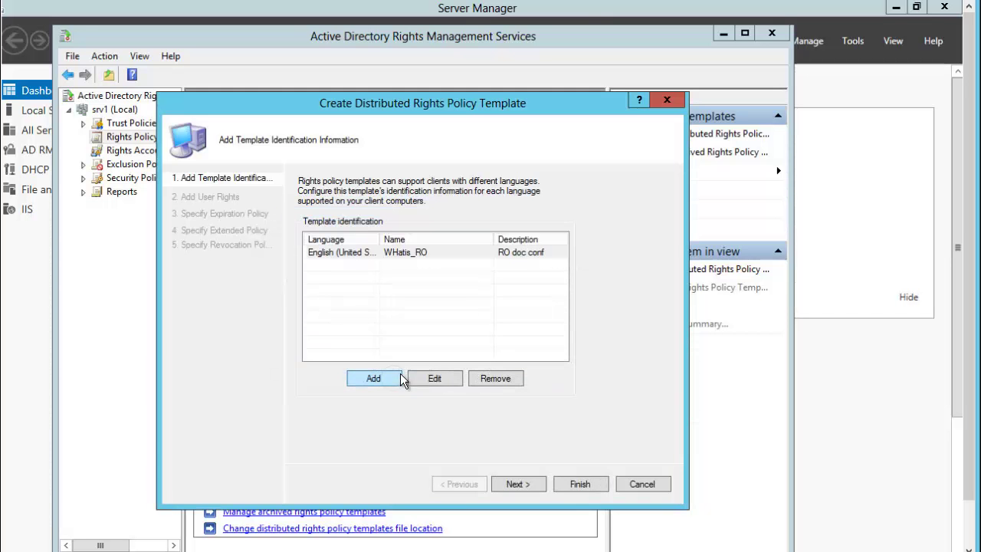
pyautogui.click(516, 483)
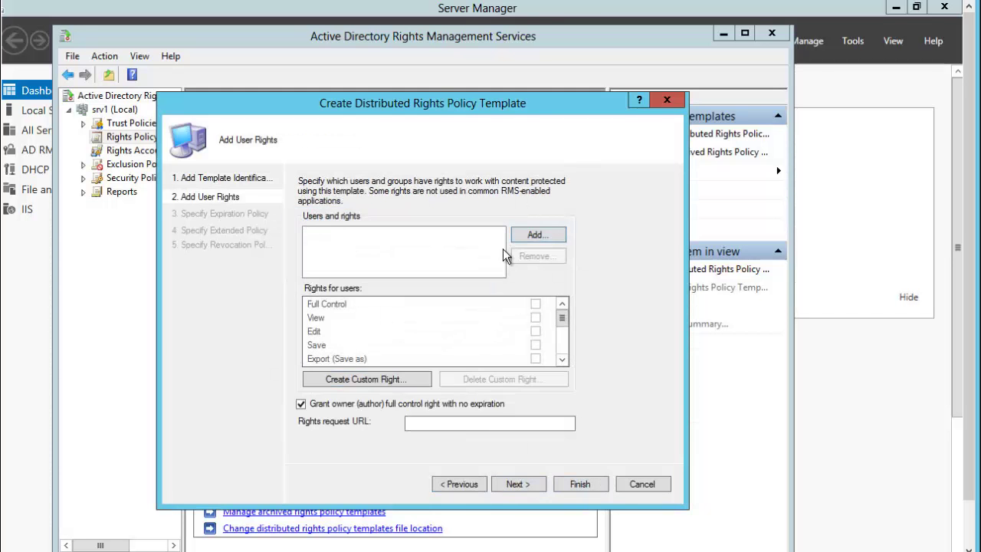
# Add a directory user, resolved by name, to the template without granting any rights
pyautogui.click(536, 238)
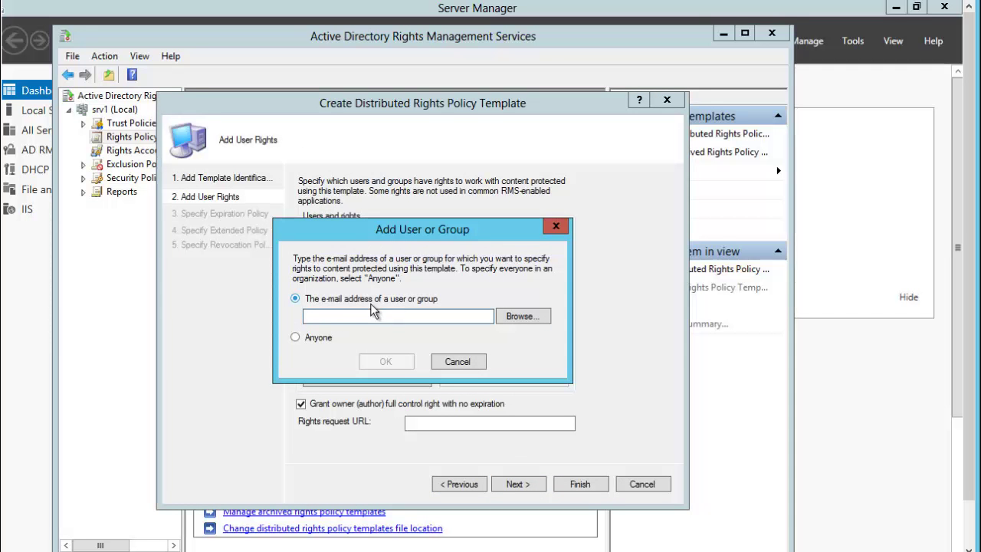
pyautogui.write('fabrice')
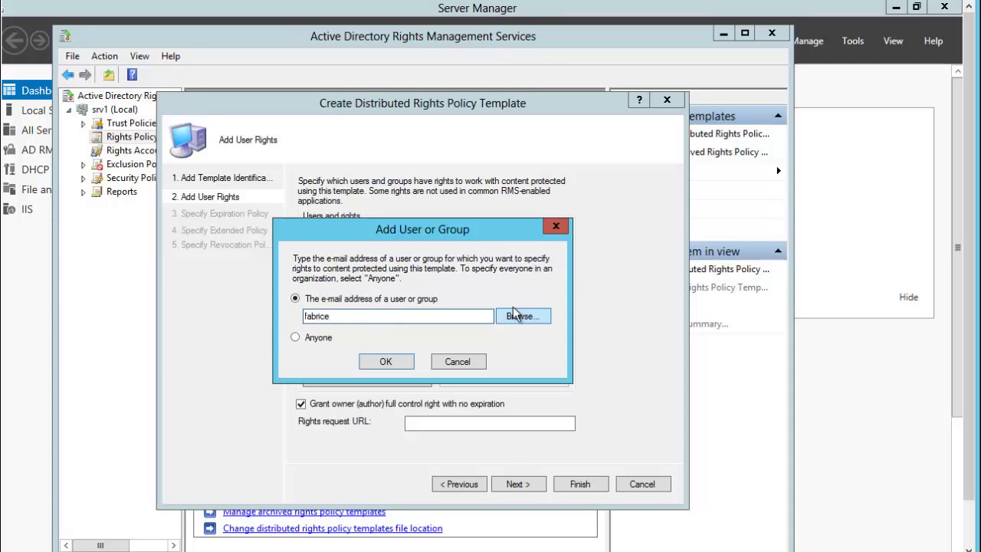
pyautogui.click(519, 318)
pyautogui.write('f')
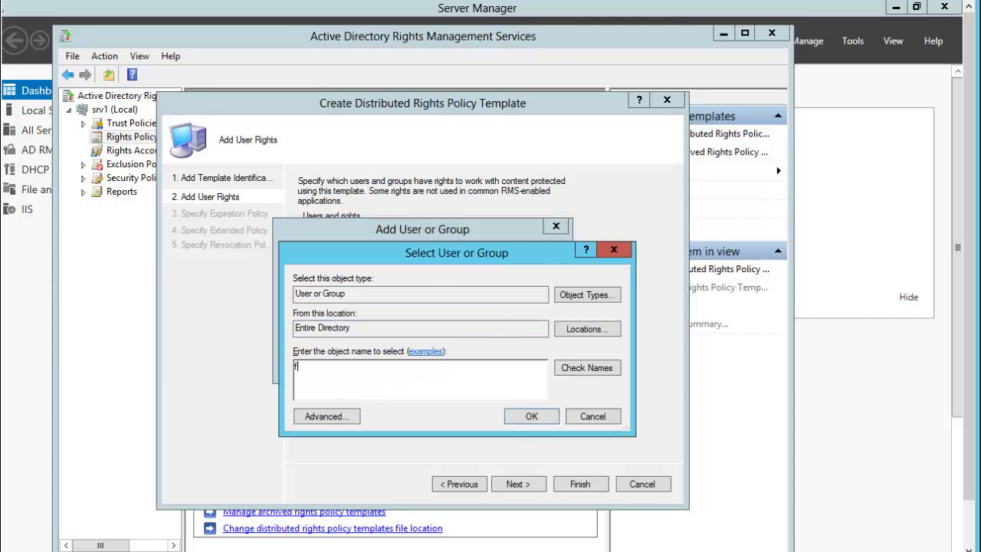
pyautogui.write('abrice')
pyautogui.click(576, 370)
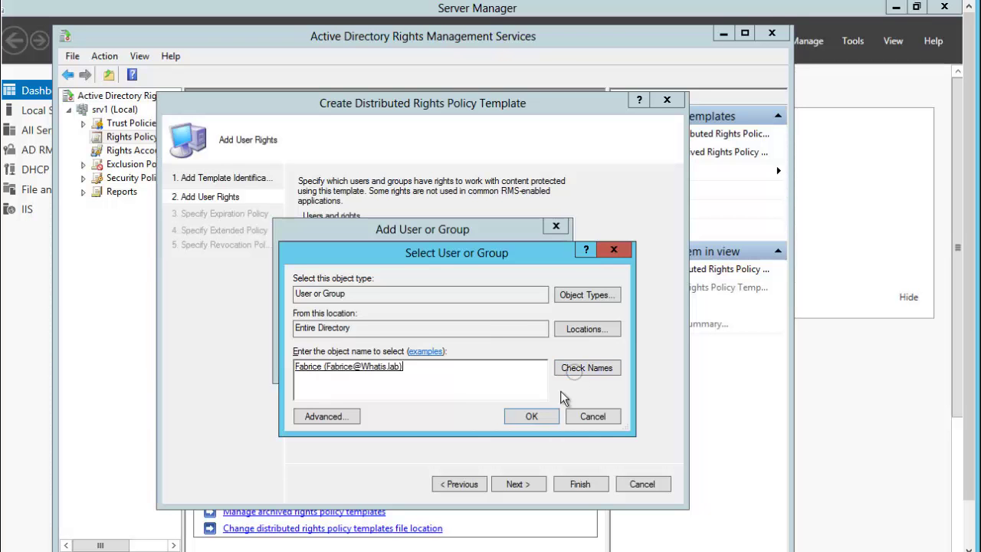
pyautogui.click(531, 416)
pyautogui.click(398, 363)
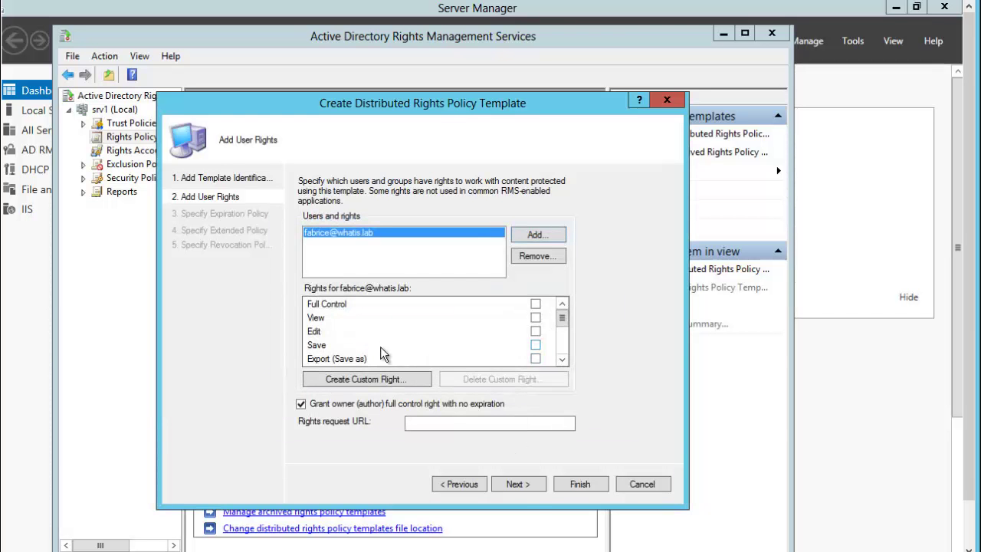
pyautogui.click(524, 484)
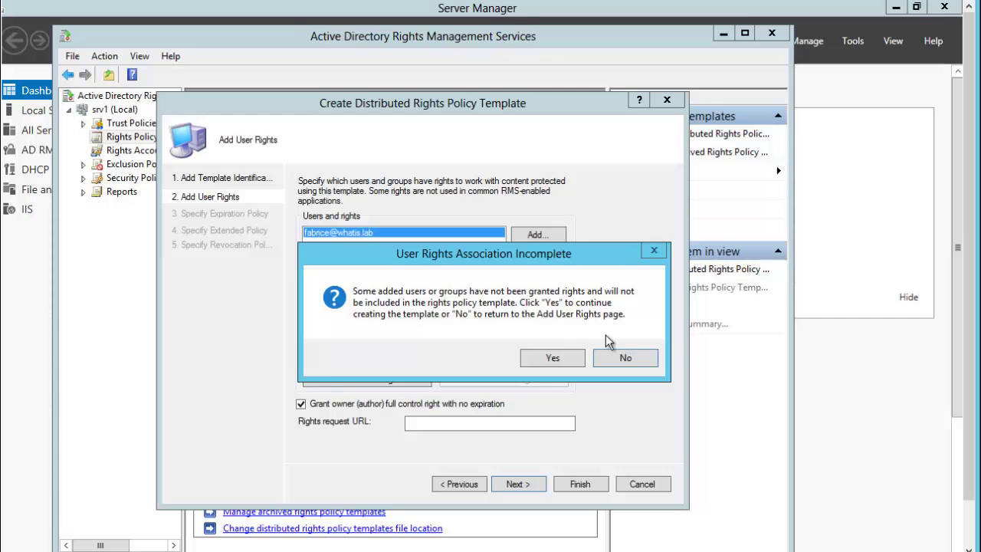
# Get past the ungranted-rights warning by accepting it and leaving the user rights page
pyautogui.click(613, 359)
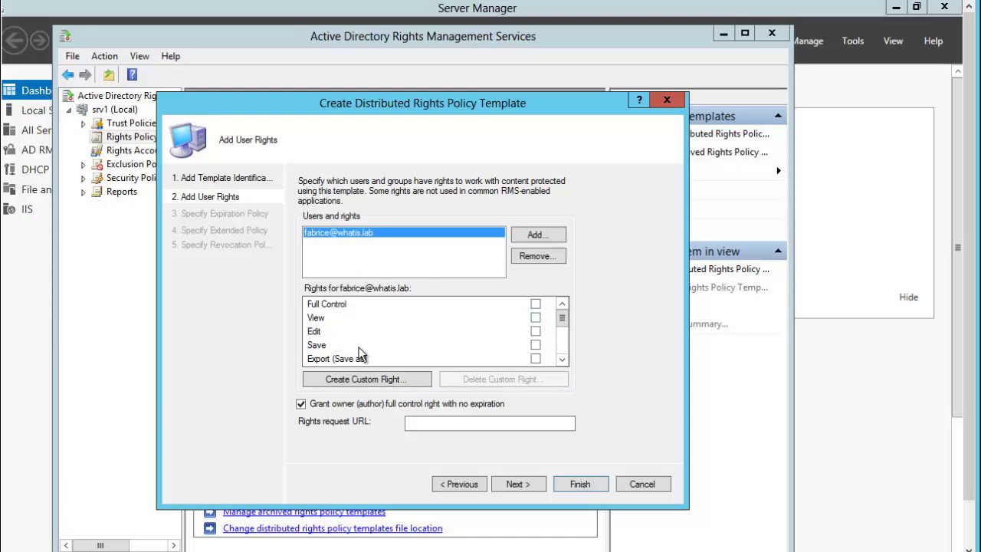
pyautogui.click(513, 485)
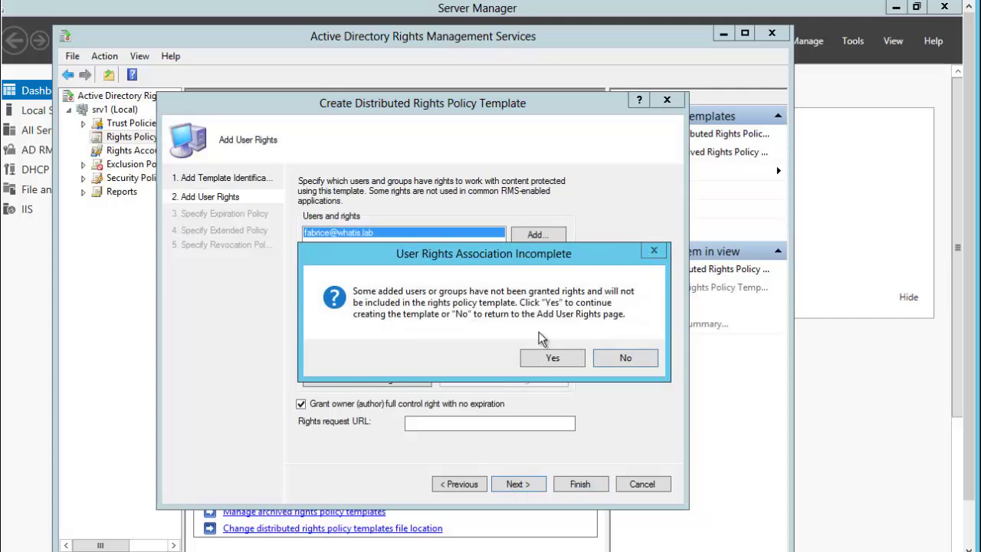
pyautogui.click(549, 360)
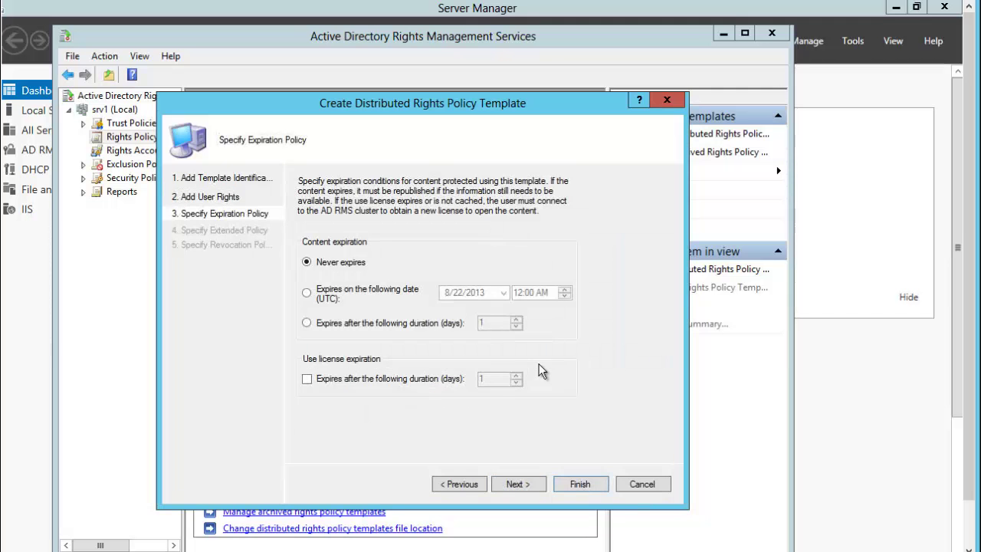
pyautogui.click(456, 483)
pyautogui.click(519, 483)
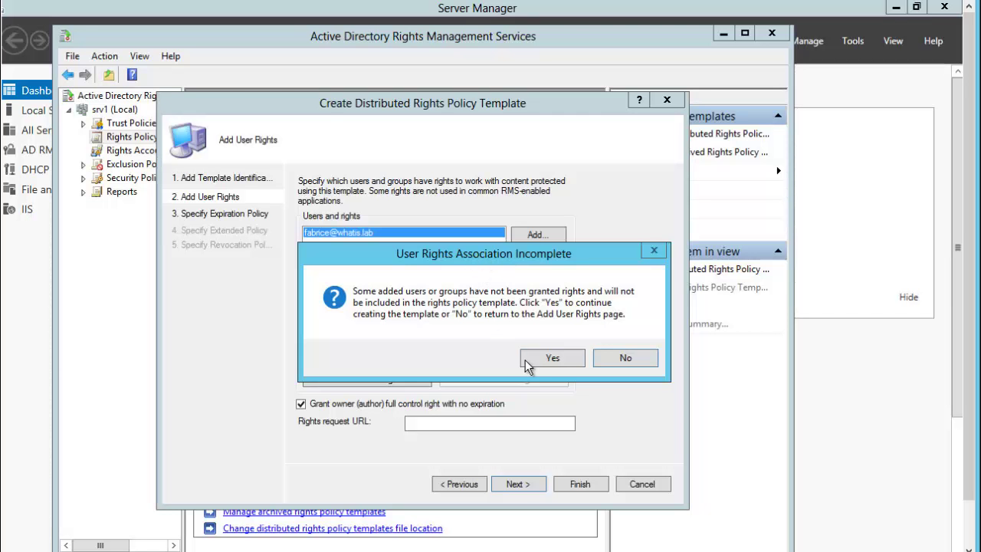
pyautogui.click(559, 358)
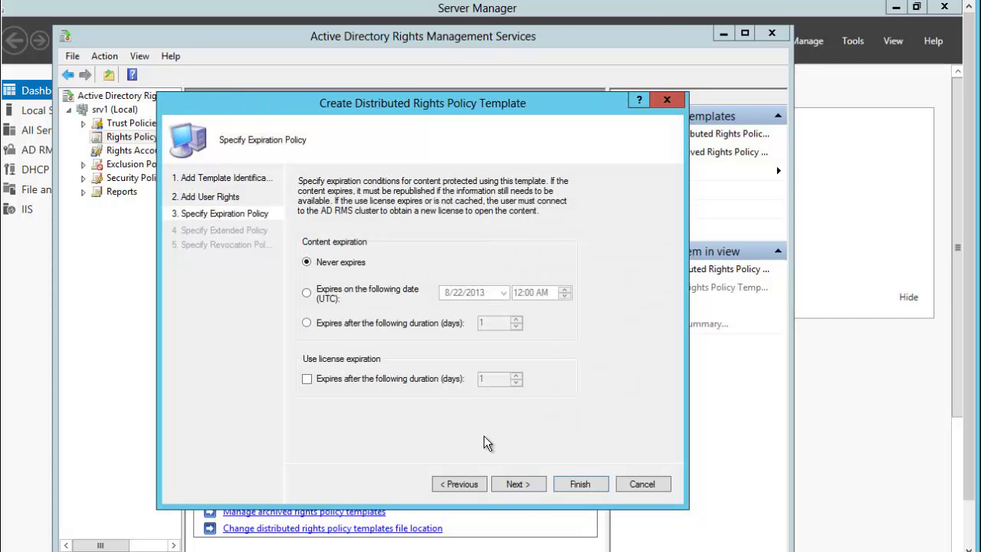
# Finish the wizard, confirm creation without granted rights, and select the new WHatis_RO template
pyautogui.click(505, 485)
pyautogui.click(505, 485)
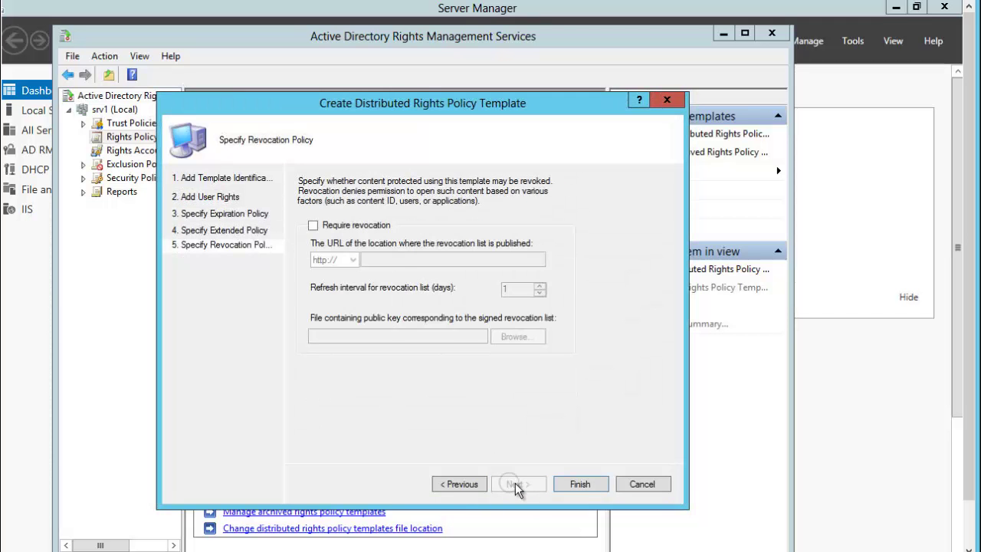
pyautogui.click(579, 484)
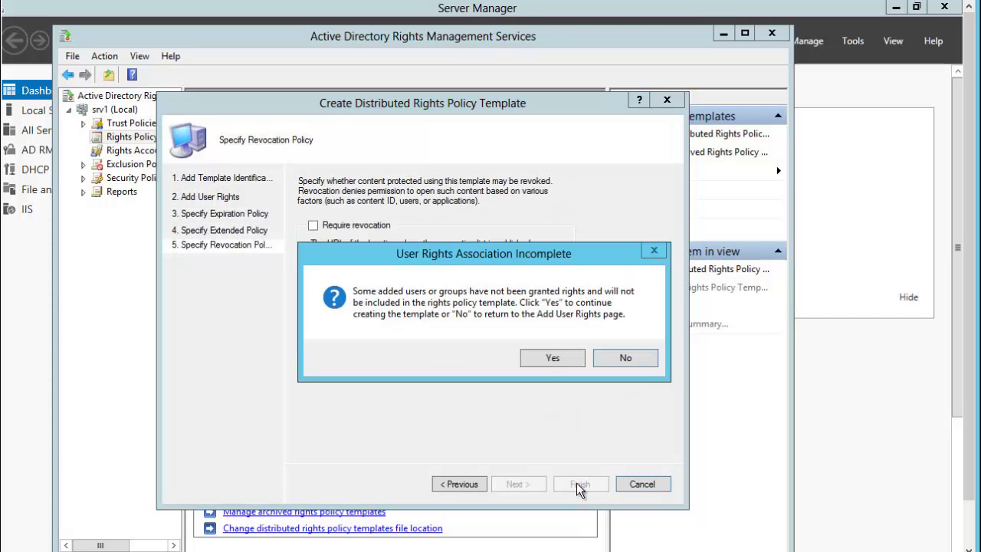
pyautogui.click(555, 360)
pyautogui.click(333, 341)
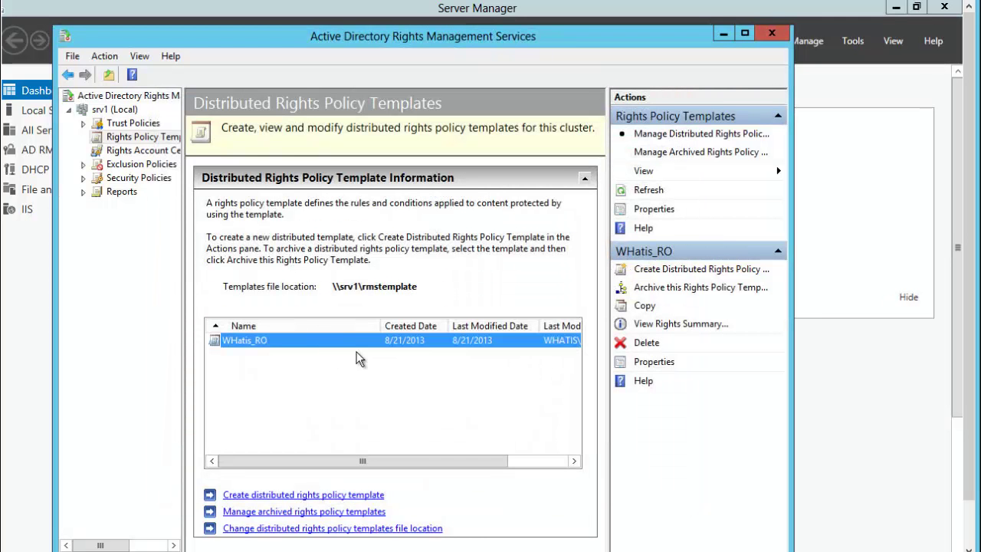
# In WHatis_RO's properties, add a directory user found by name and grant only View
pyautogui.doubleClick(306, 339)
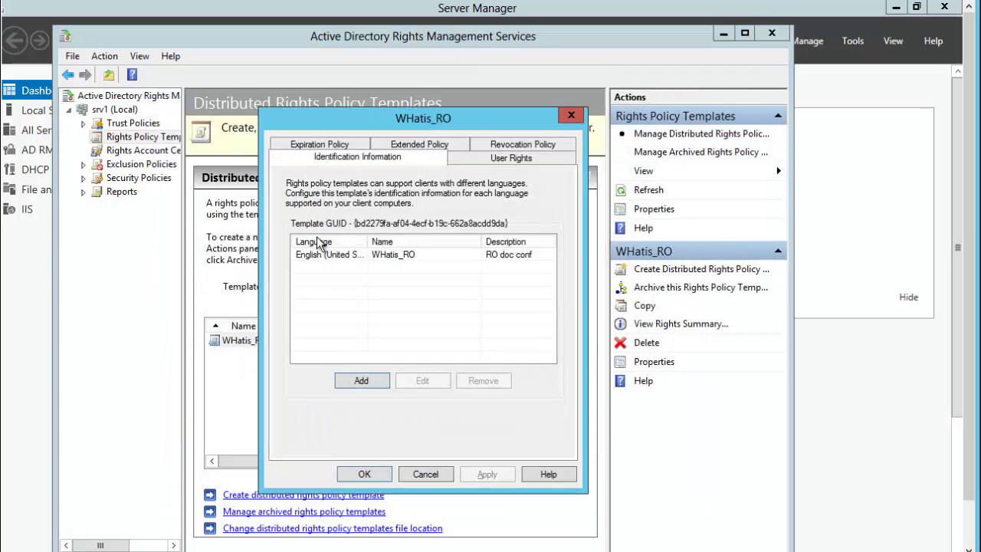
pyautogui.click(503, 163)
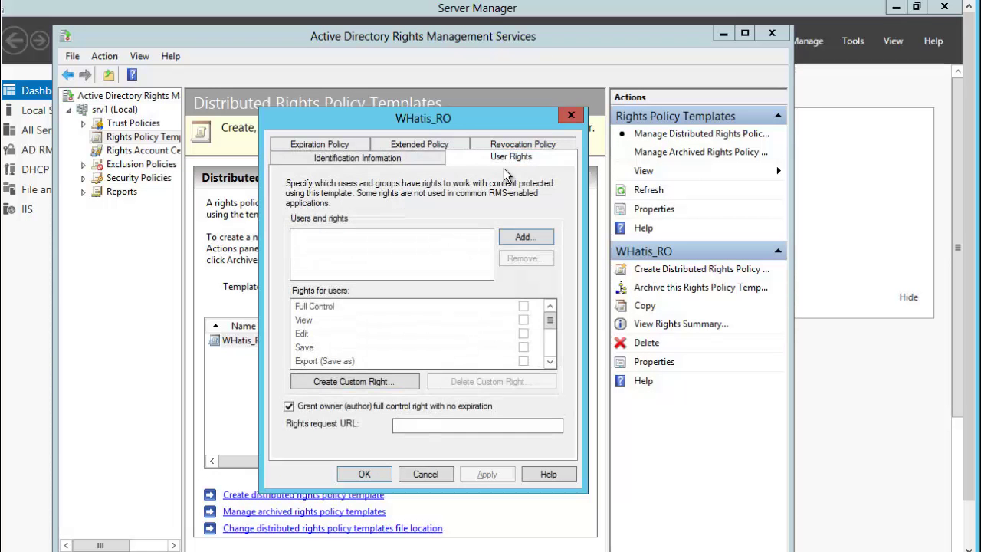
pyautogui.click(524, 236)
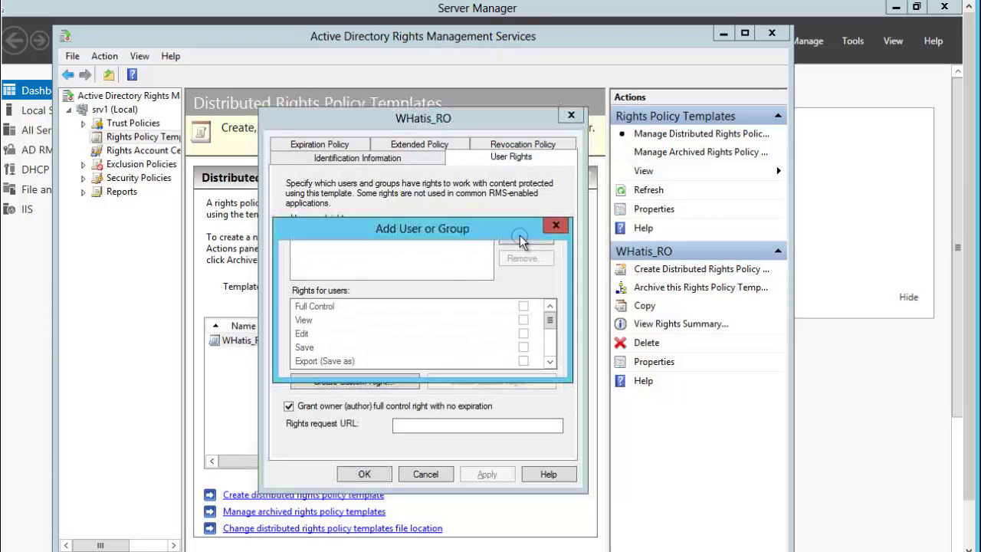
pyautogui.click(521, 315)
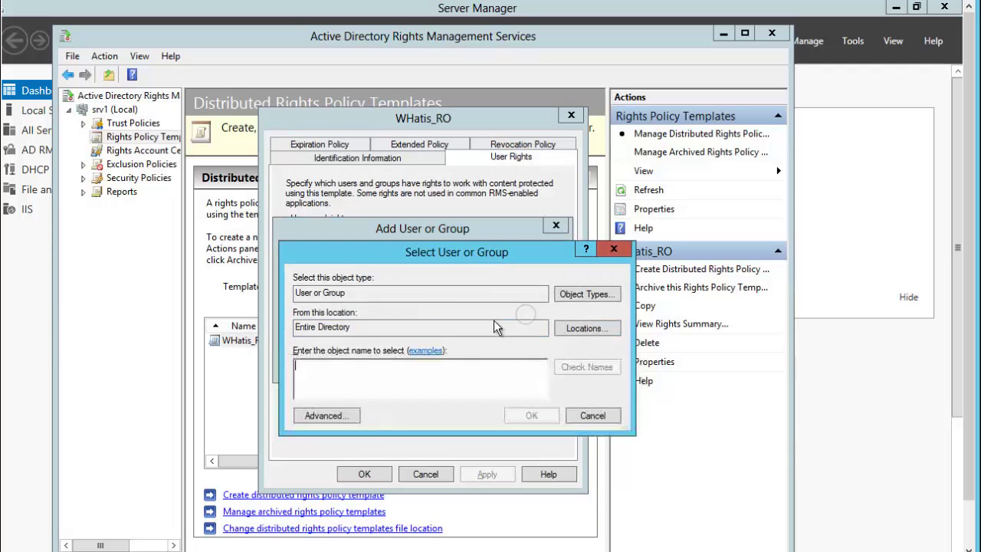
pyautogui.write('fabric')
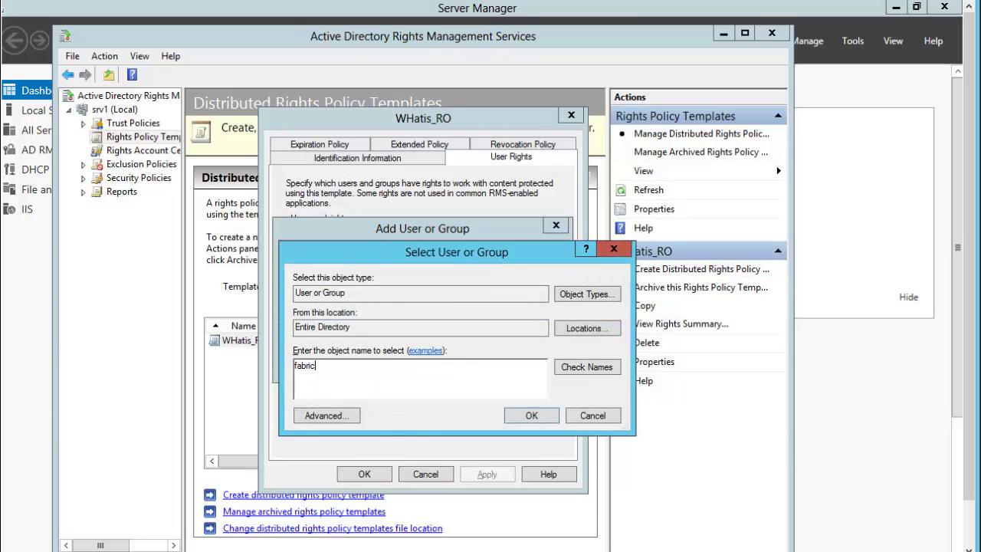
pyautogui.write('e')
pyautogui.press('Return')
pyautogui.click(378, 357)
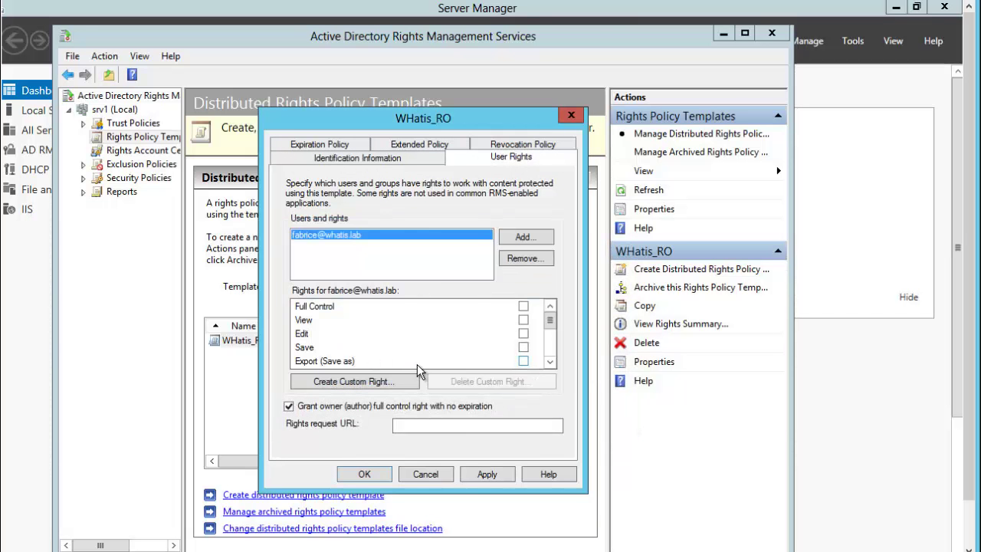
pyautogui.click(523, 320)
# Set WHatis_RO's content to expire on 19 September 2013
pyautogui.click(323, 146)
pyautogui.click(294, 295)
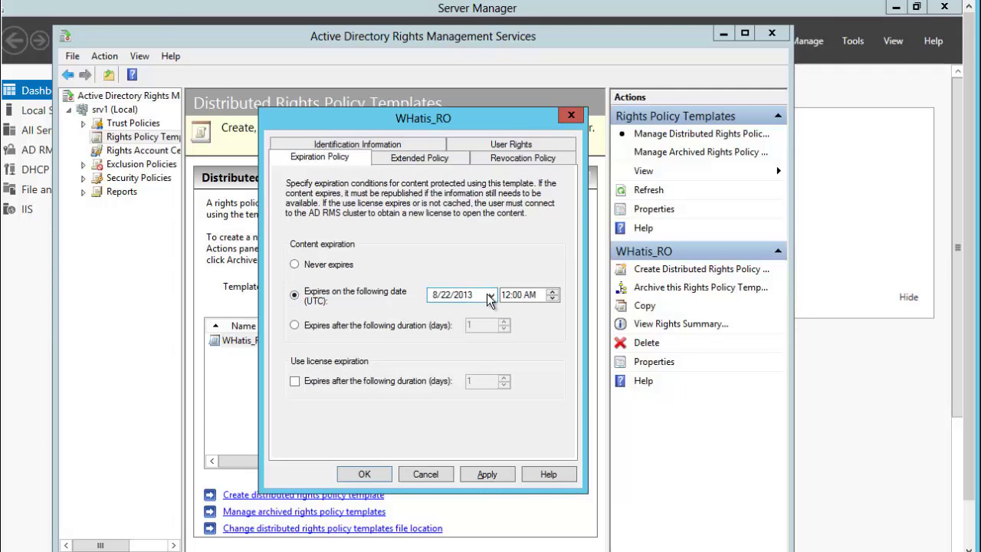
pyautogui.click(491, 294)
pyautogui.click(588, 315)
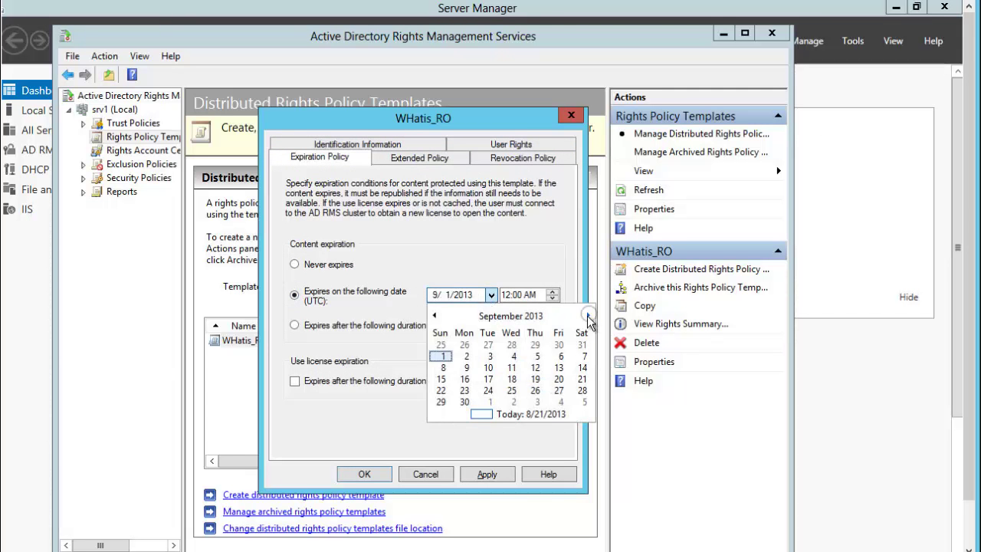
pyautogui.click(535, 379)
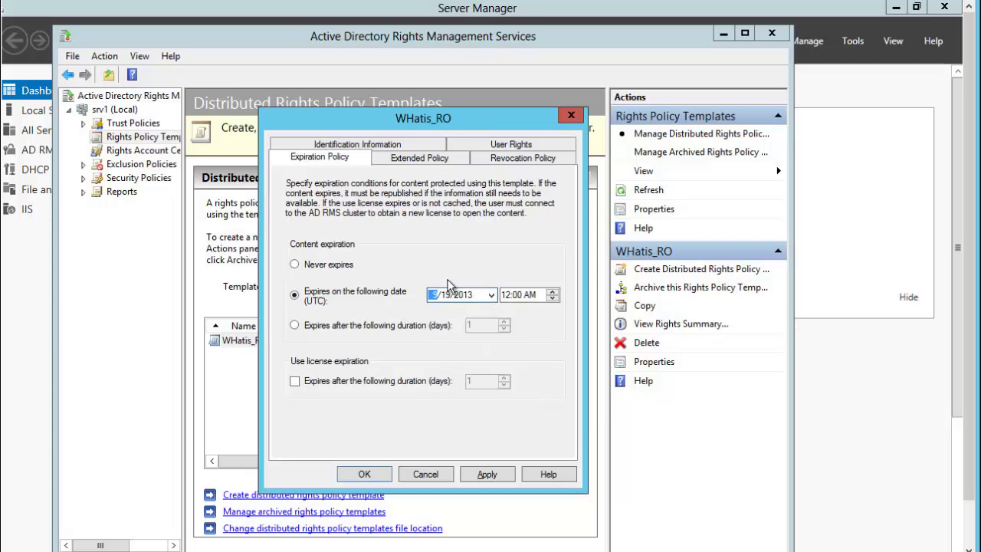
# Leave both extended policy options unchecked and save the template's properties
pyautogui.click(406, 159)
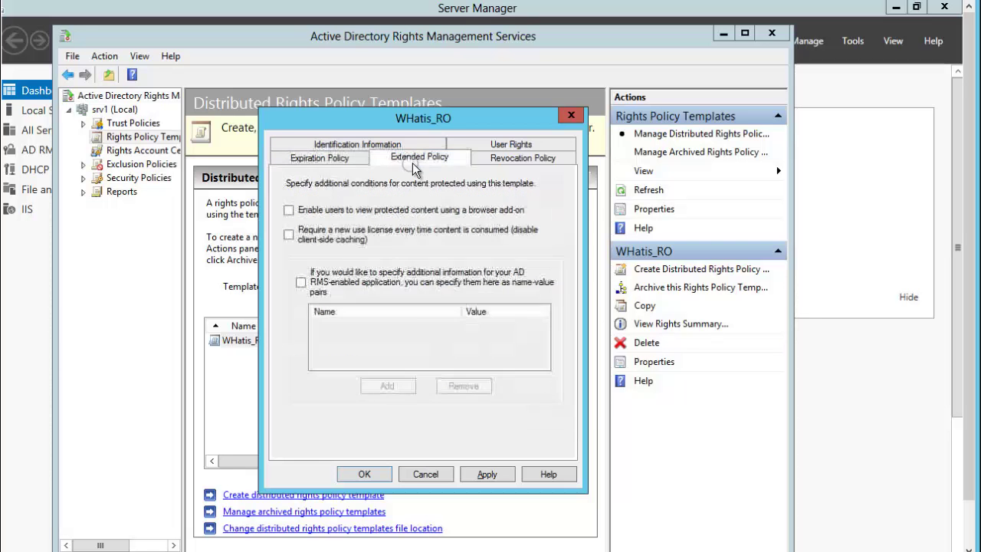
pyautogui.click(508, 160)
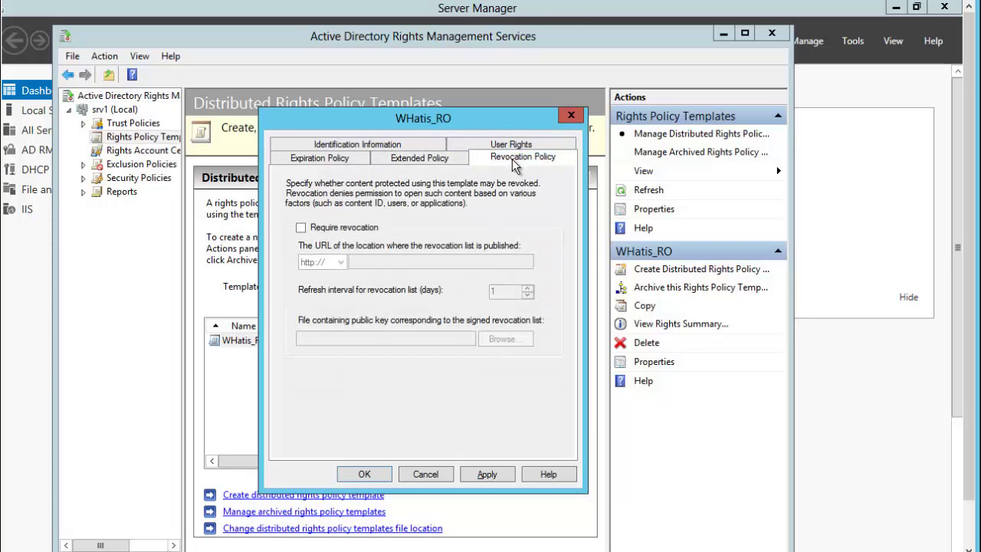
pyautogui.click(433, 162)
pyautogui.click(289, 211)
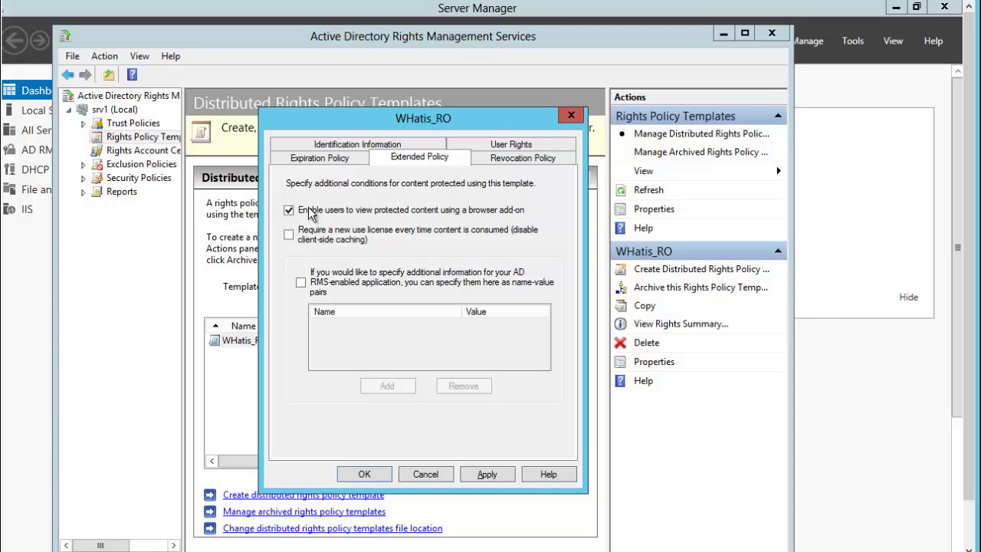
pyautogui.click(289, 213)
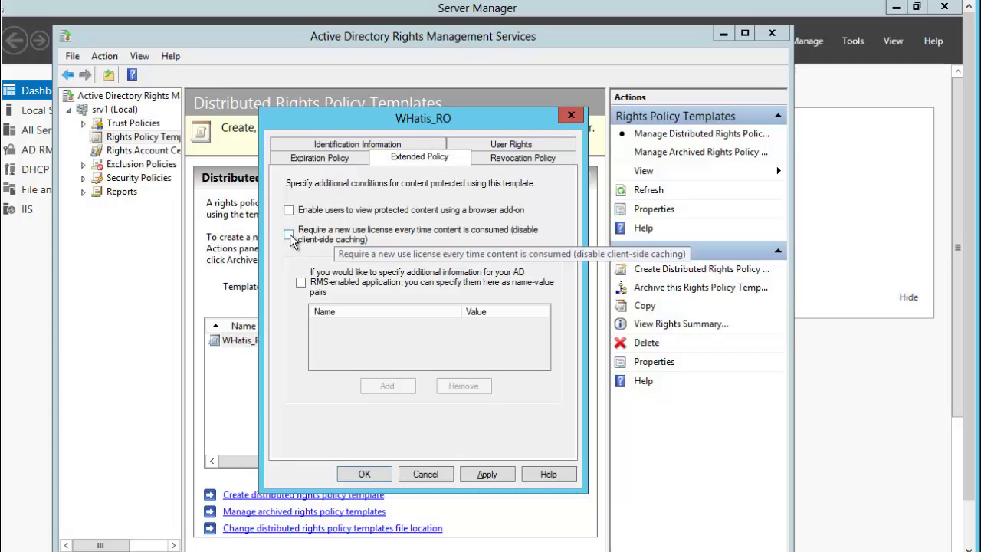
pyautogui.click(295, 237)
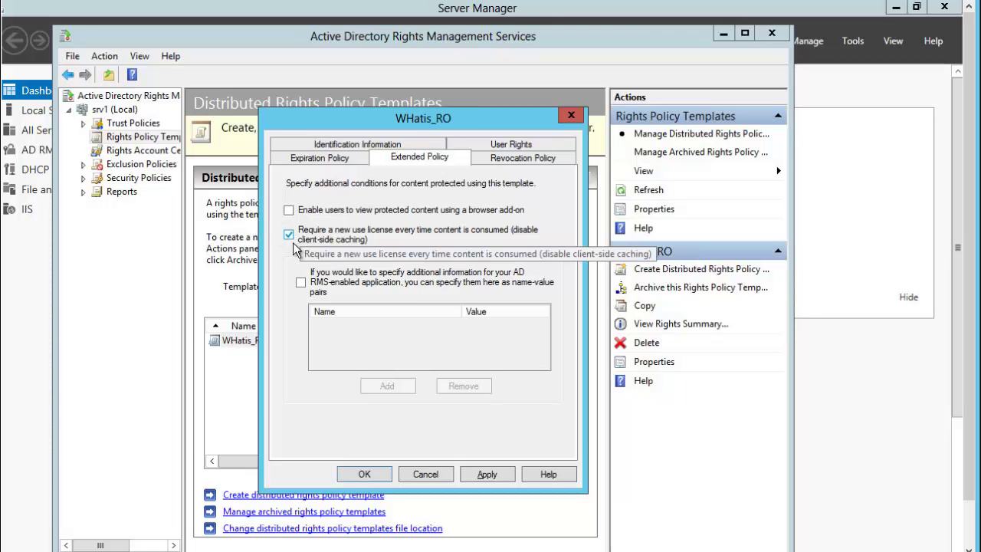
pyautogui.click(290, 238)
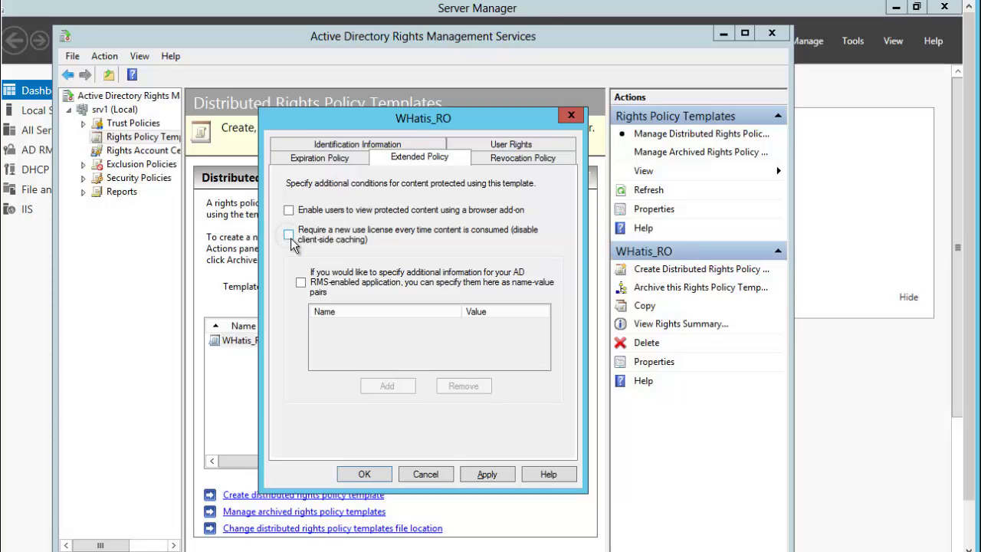
pyautogui.click(369, 474)
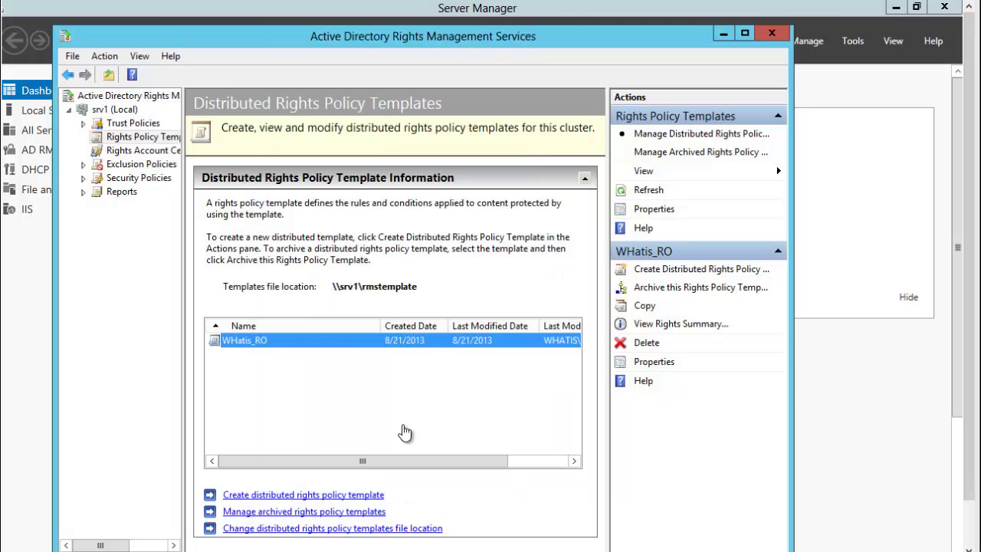
pyautogui.doubleClick(355, 344)
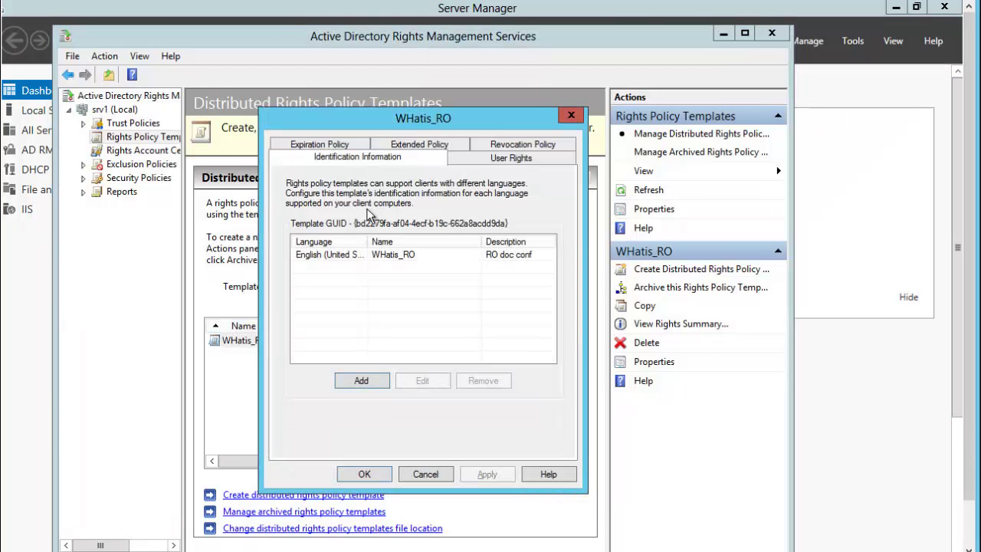
pyautogui.click(503, 162)
pyautogui.click(336, 236)
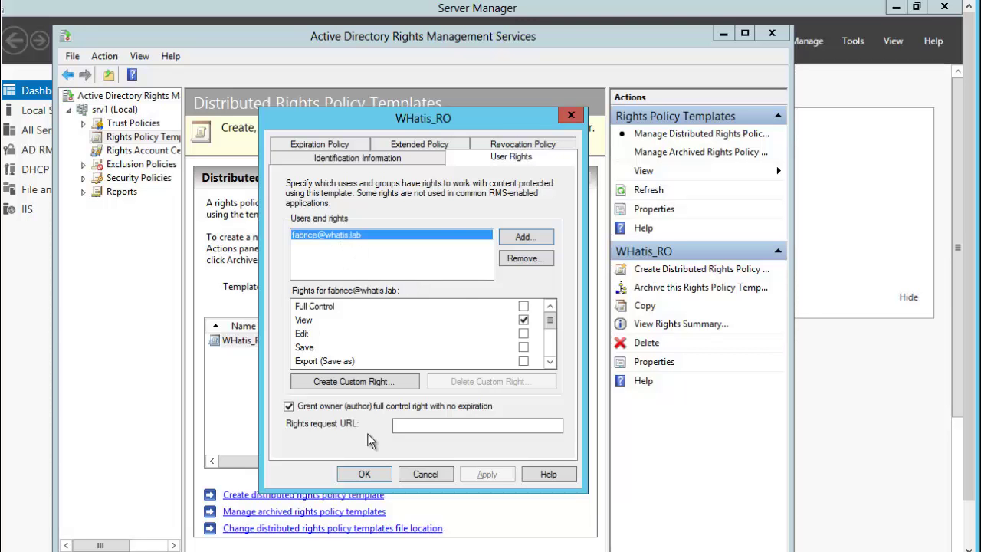
pyautogui.click(368, 474)
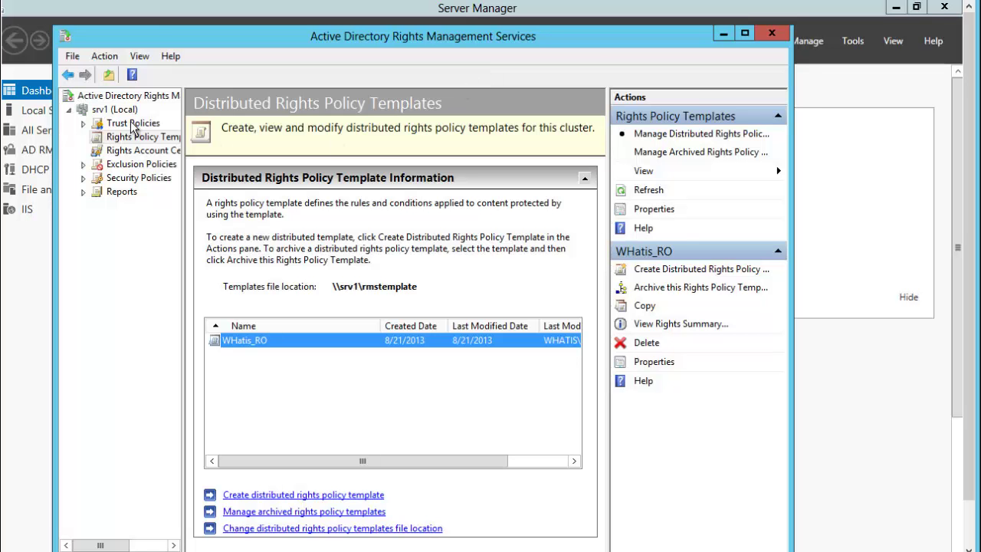
# Browse the Security Policies pages and end on Super Users, showing super users disabled
pyautogui.click(83, 178)
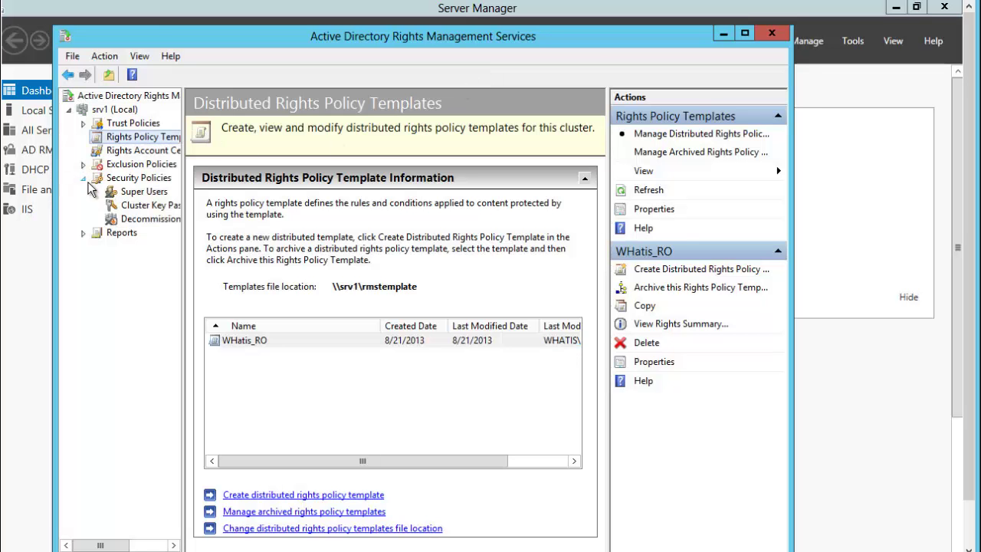
pyautogui.click(130, 193)
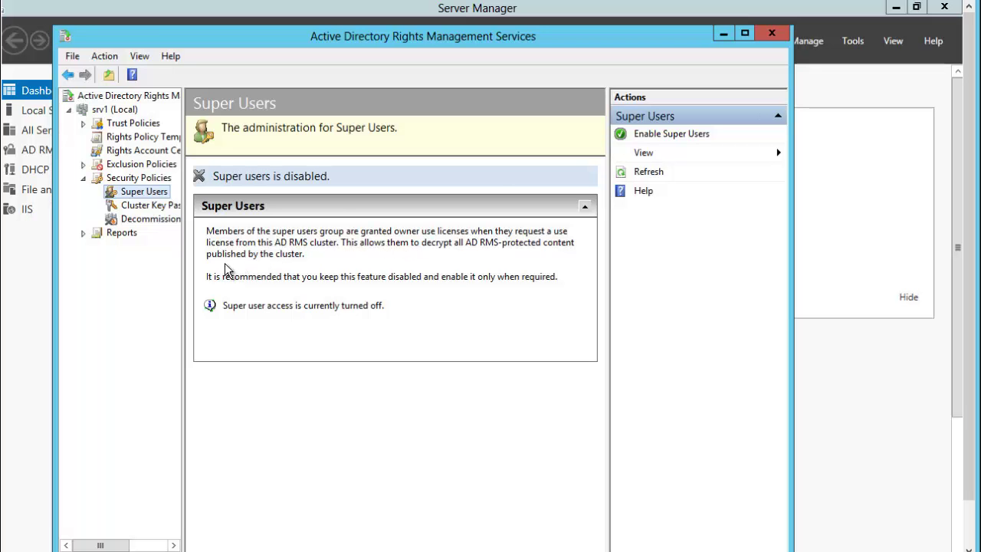
pyautogui.click(157, 211)
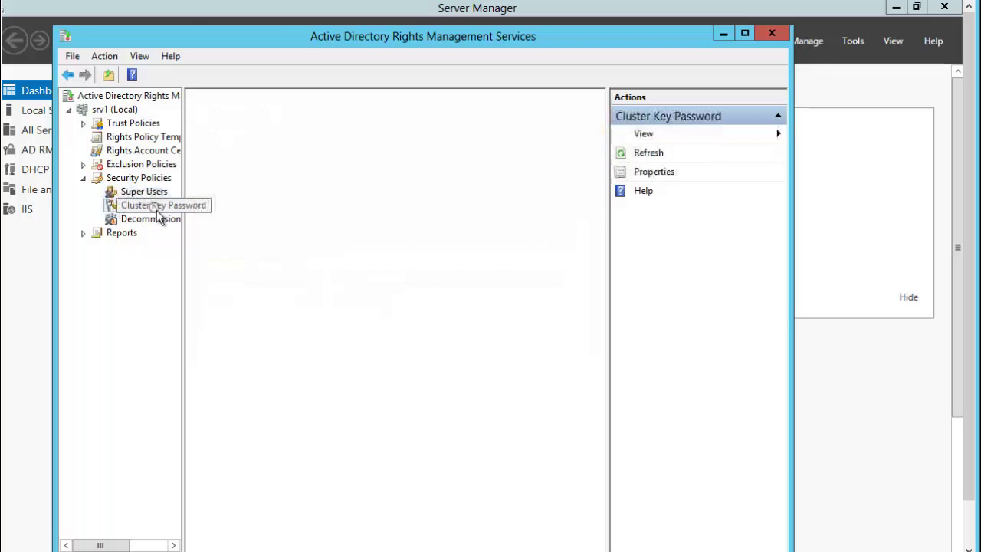
pyautogui.click(155, 221)
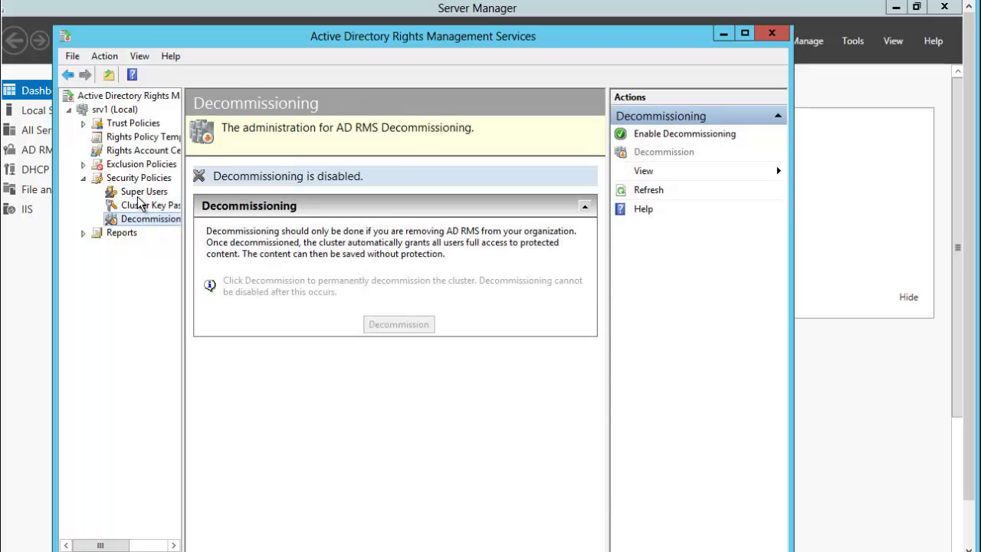
pyautogui.click(140, 192)
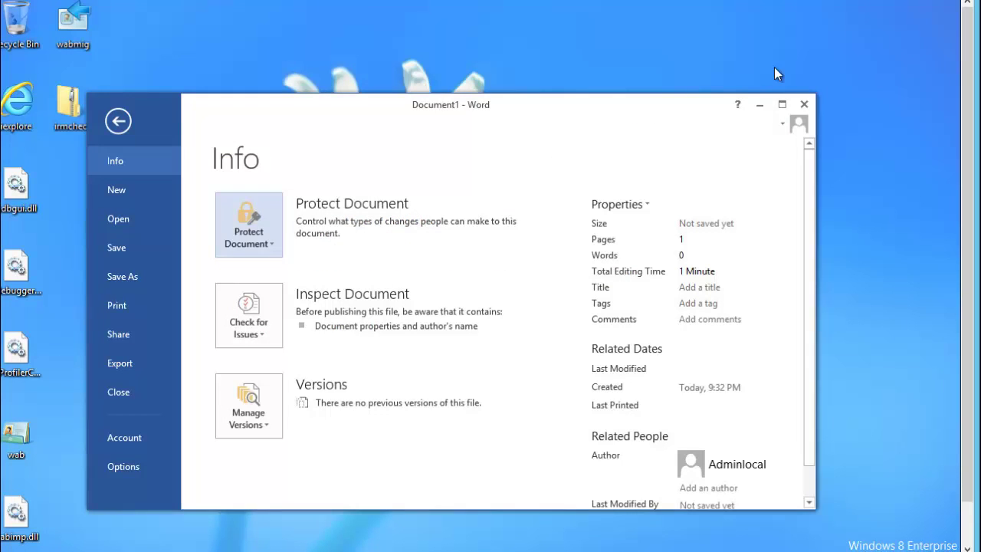
# Close Word with its blank document and launch Internet Explorer from the taskbar
pyautogui.click(774, 69)
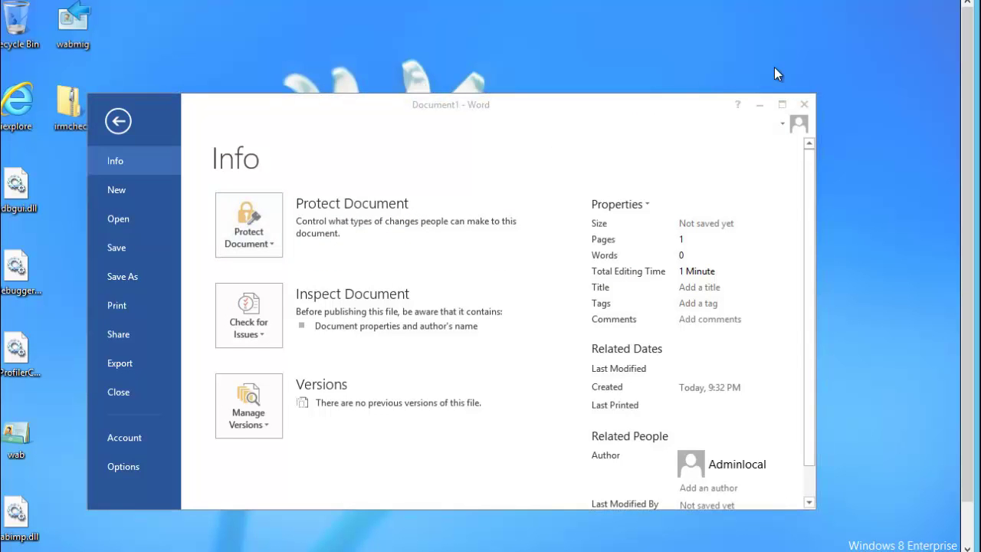
pyautogui.click(803, 104)
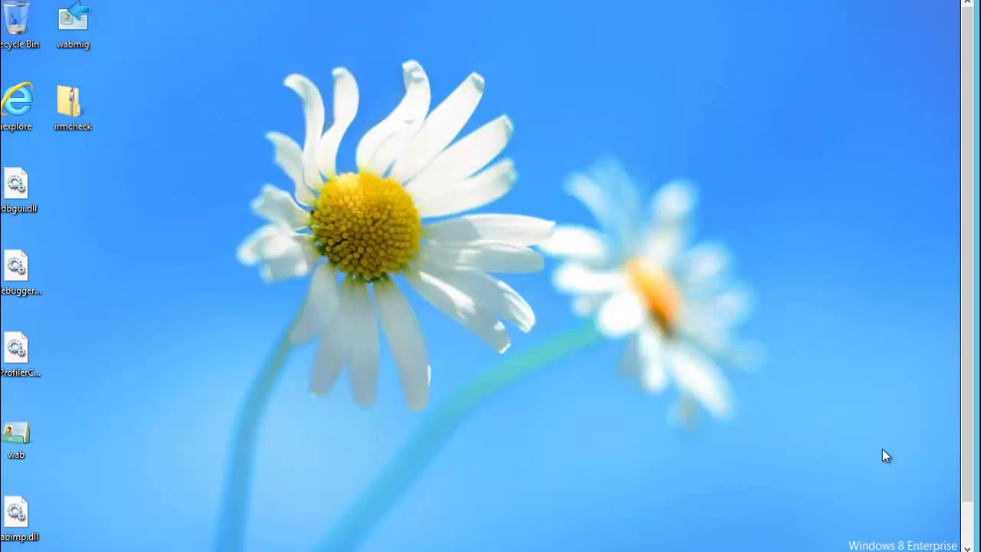
pyautogui.click(971, 521)
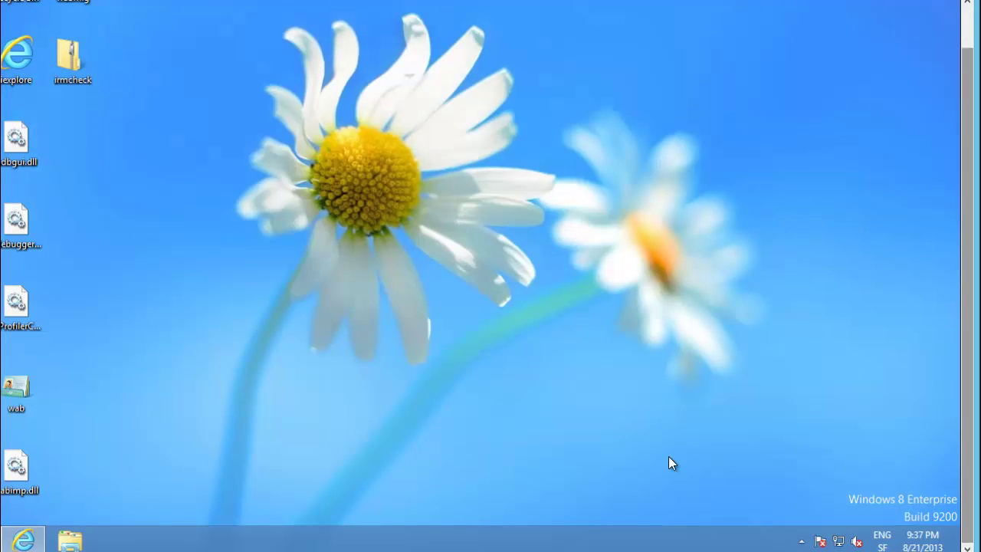
pyautogui.click(24, 538)
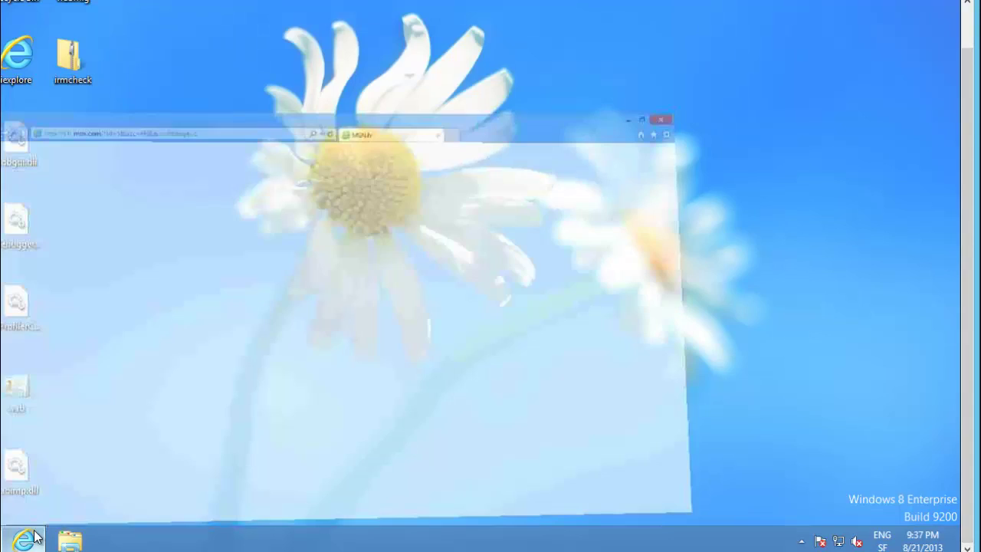
# Open Internet Options and select the Local intranet security zone
pyautogui.scroll(1, 956, 34)
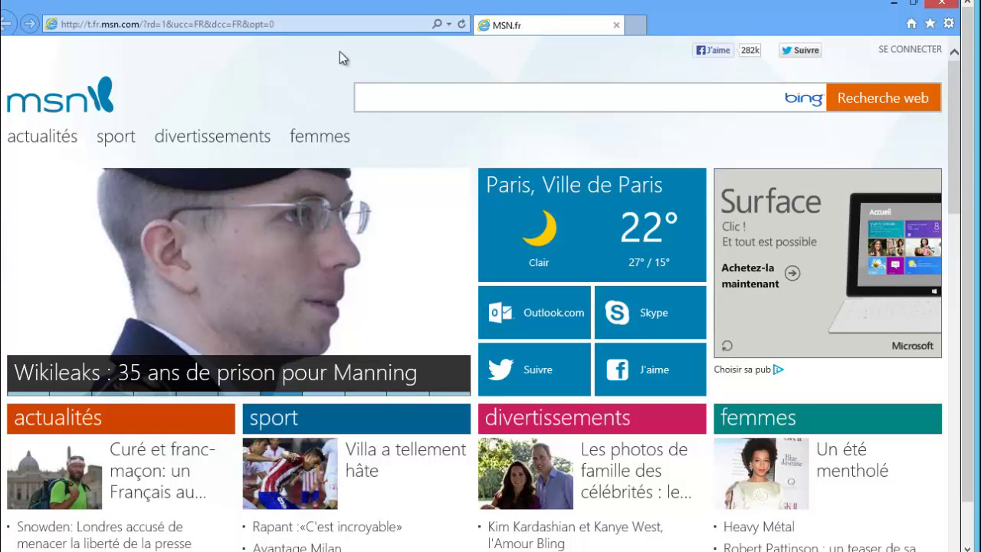
pyautogui.press('alt')
pyautogui.click(137, 46)
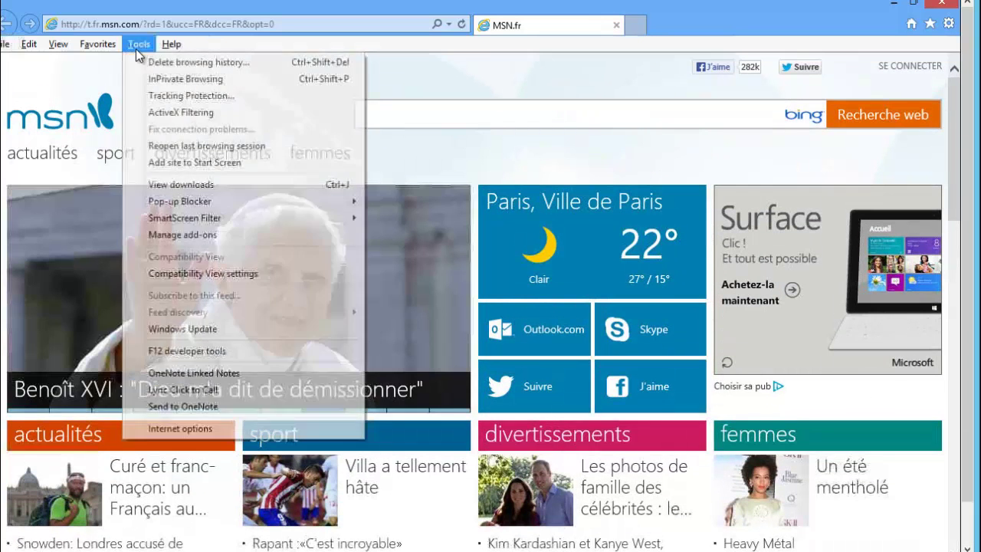
pyautogui.click(204, 429)
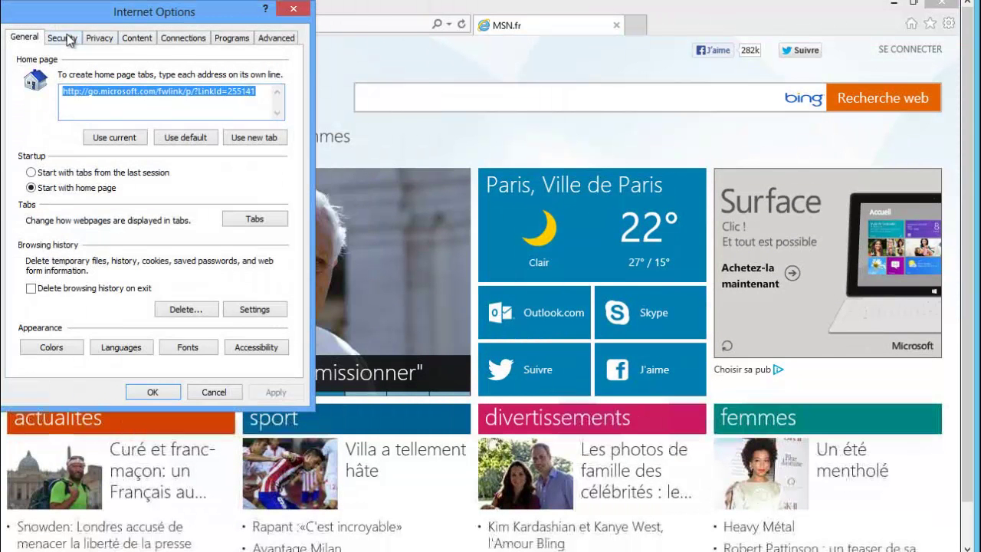
pyautogui.click(67, 38)
pyautogui.click(100, 104)
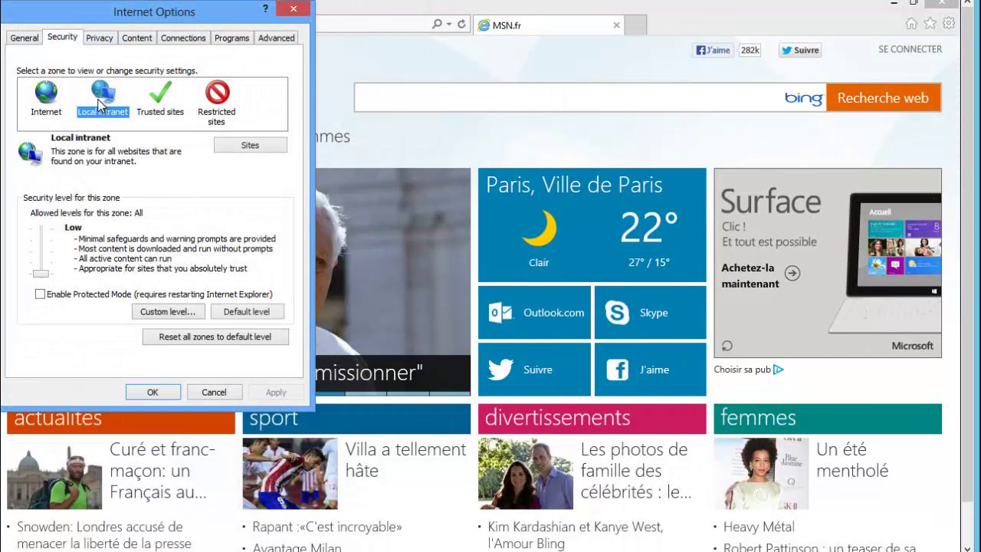
pyautogui.click(183, 313)
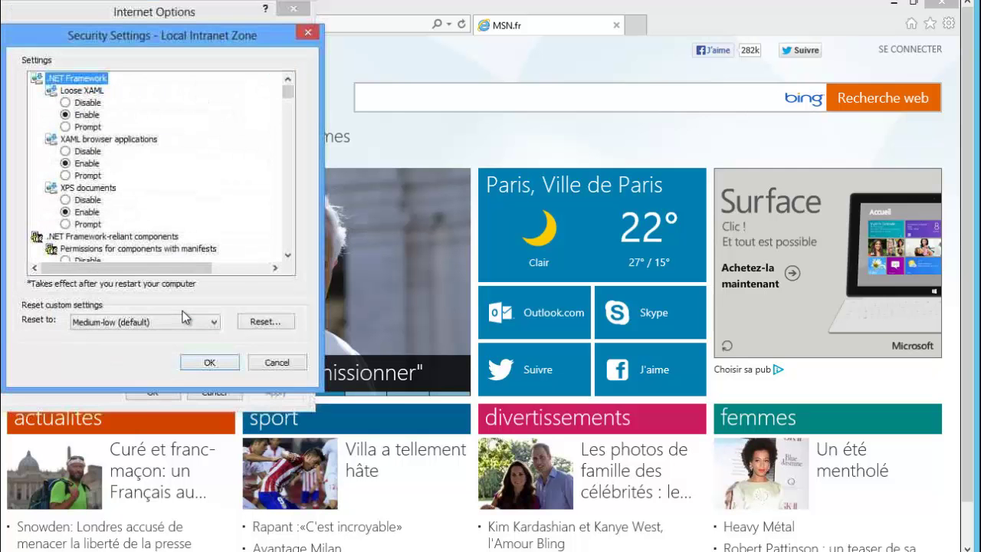
pyautogui.click(276, 365)
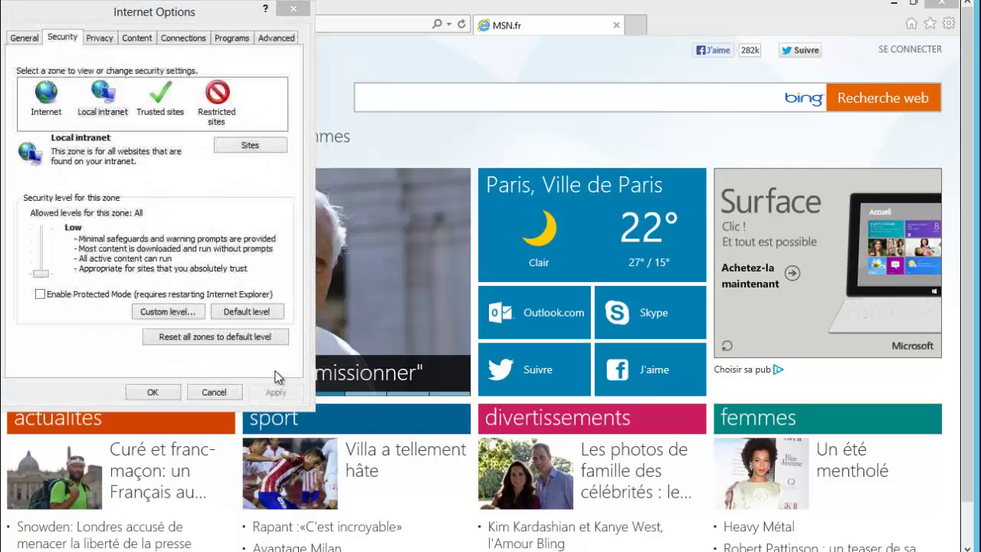
pyautogui.click(251, 145)
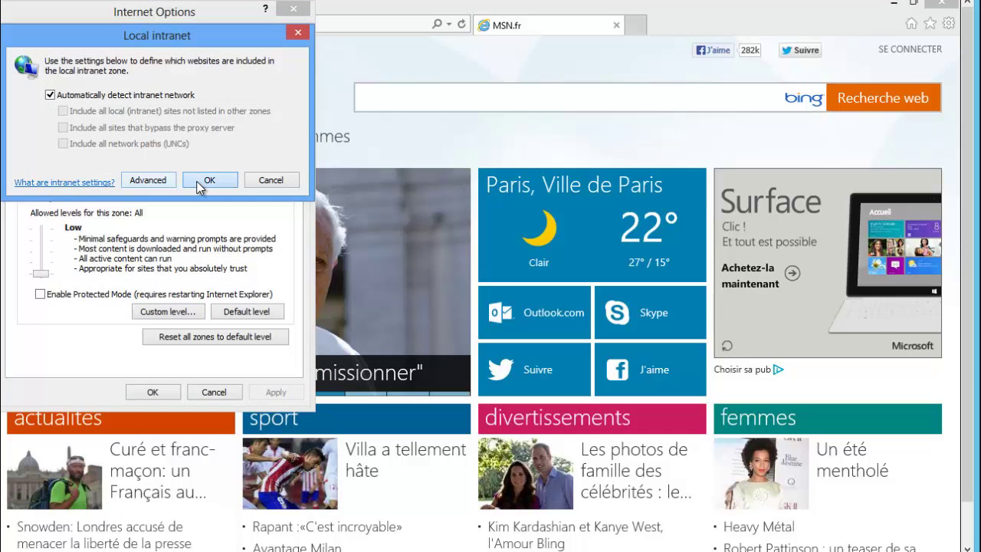
pyautogui.click(153, 183)
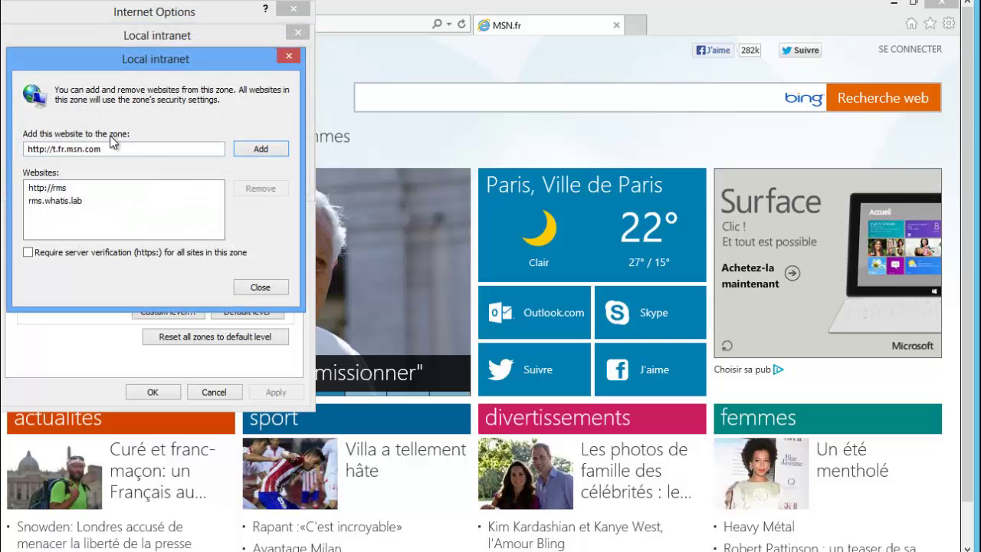
pyautogui.click(49, 202)
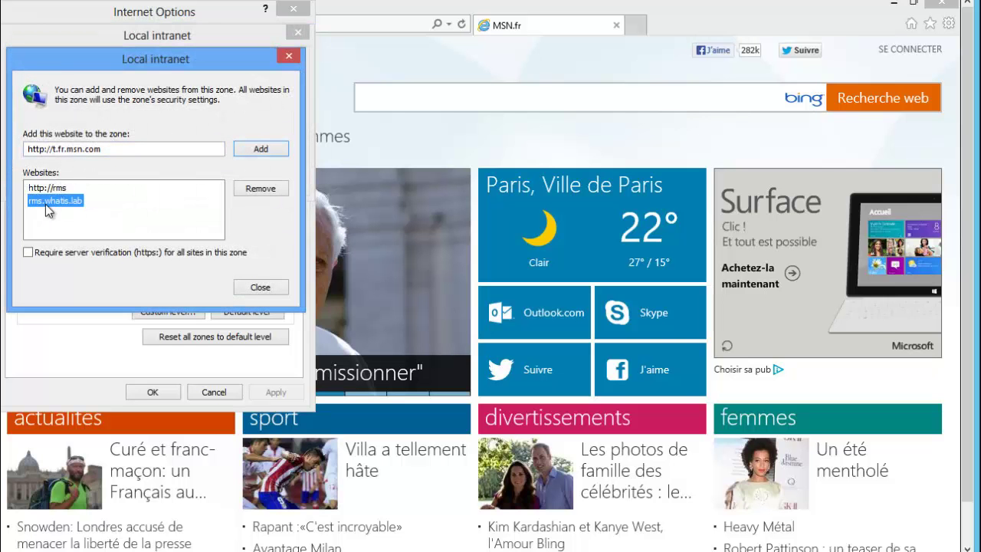
pyautogui.click(63, 189)
pyautogui.click(258, 289)
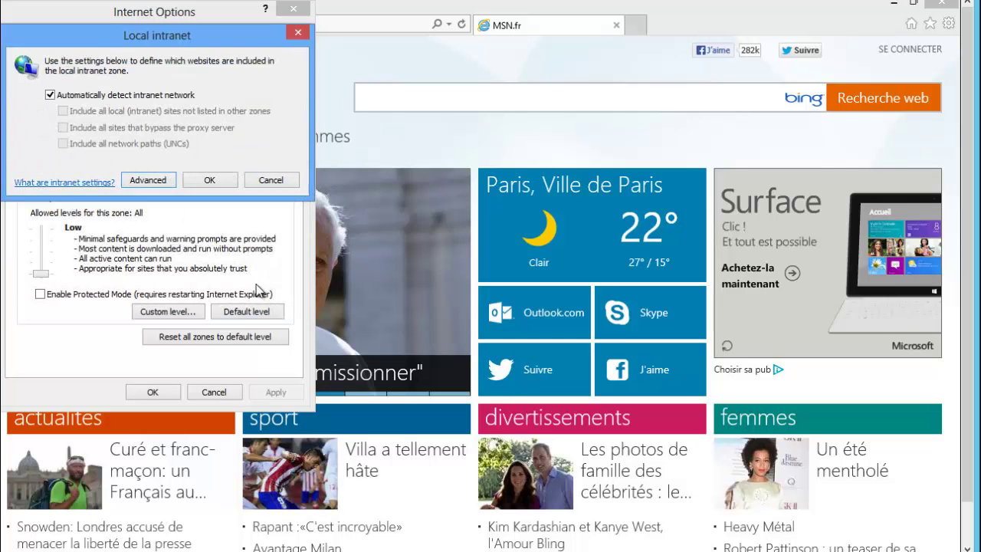
pyautogui.click(298, 33)
pyautogui.click(292, 9)
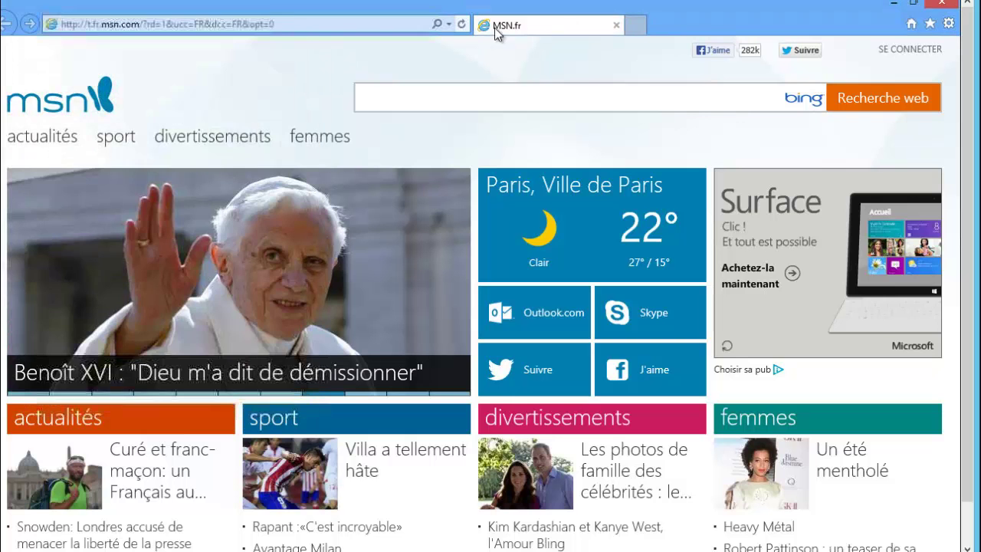
pyautogui.click(891, 4)
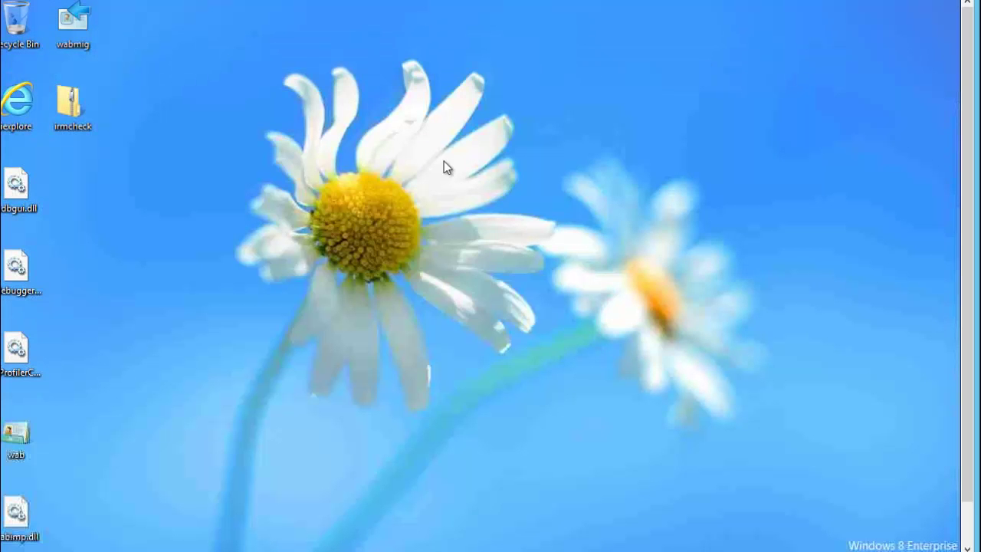
# Launch Word 2013, create a blank document with the line 'Doc conf VISA CARD', and open its Info page
pyautogui.scroll(-1, 977, 429)
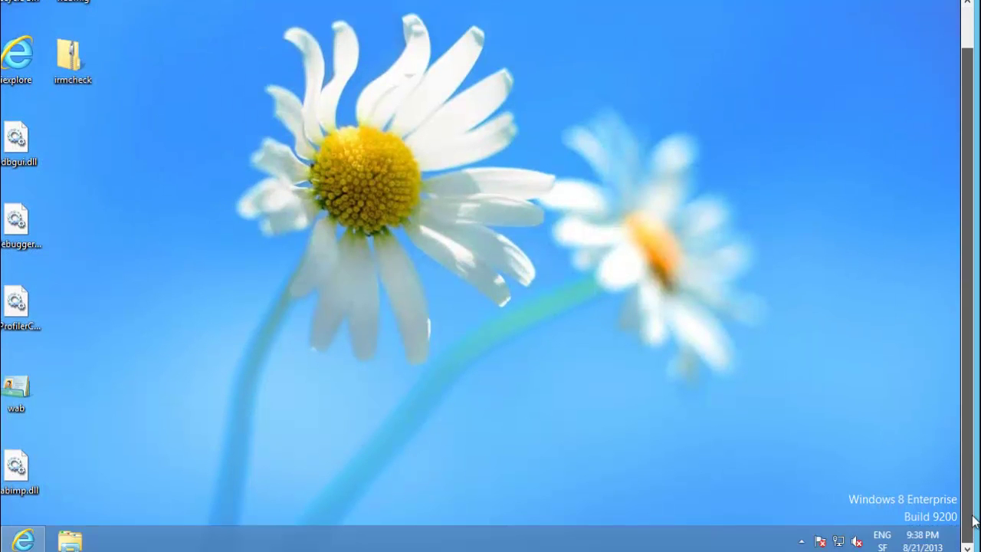
pyautogui.press('super')
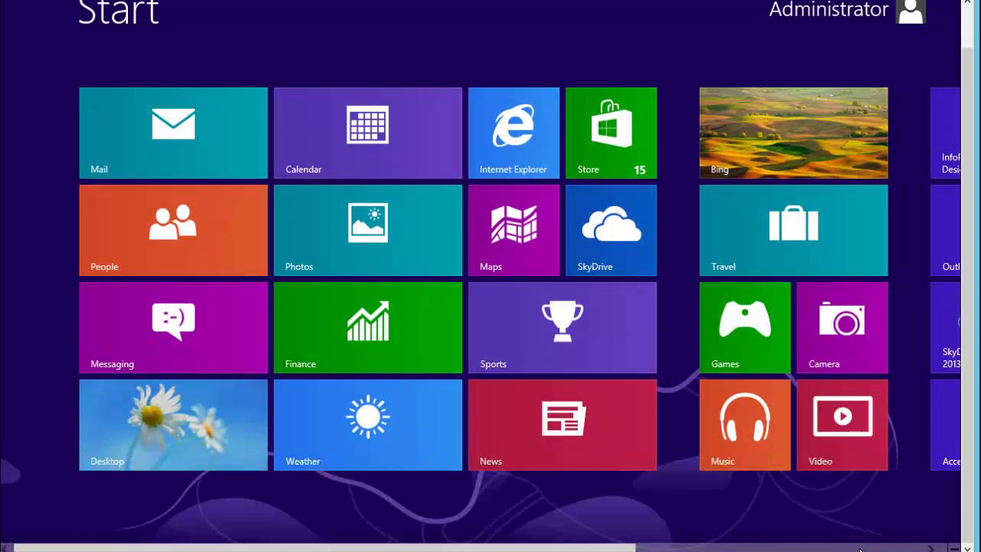
pyautogui.scroll(-5, 756, 394)
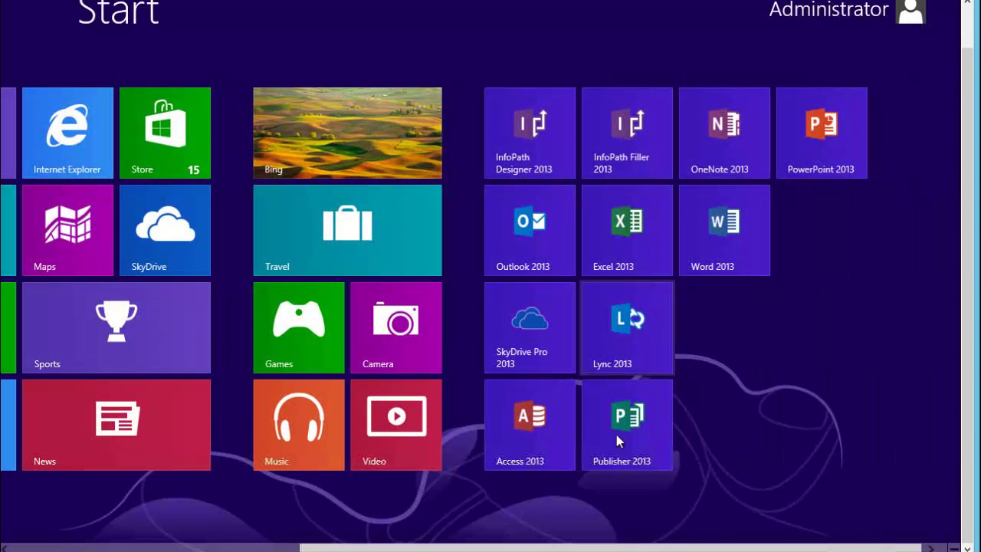
pyautogui.click(723, 220)
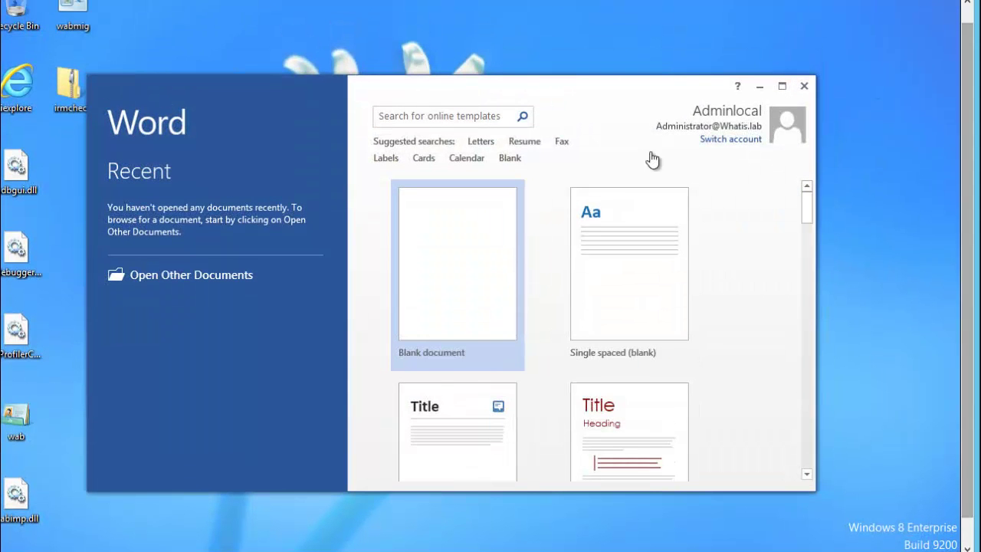
pyautogui.click(451, 260)
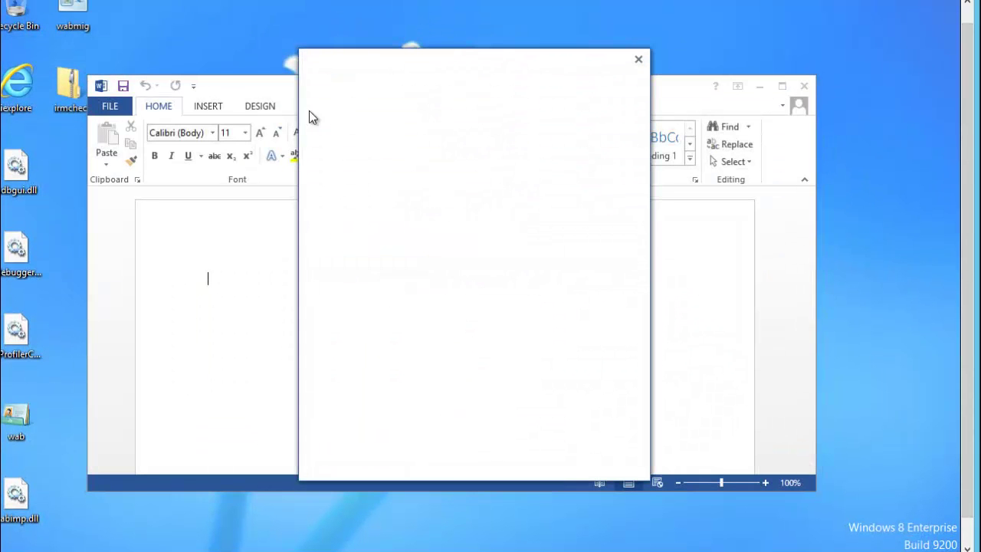
pyautogui.click(638, 60)
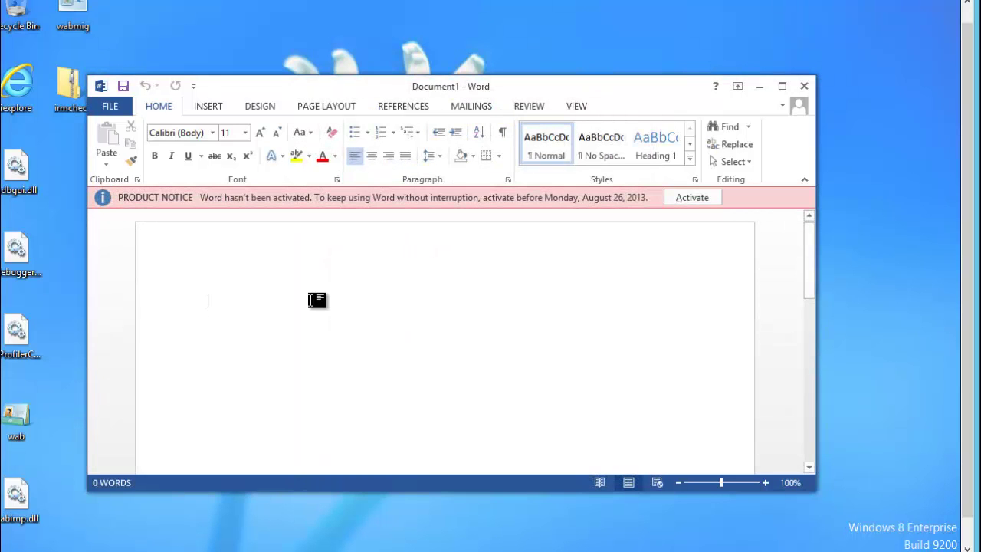
pyautogui.write('doc')
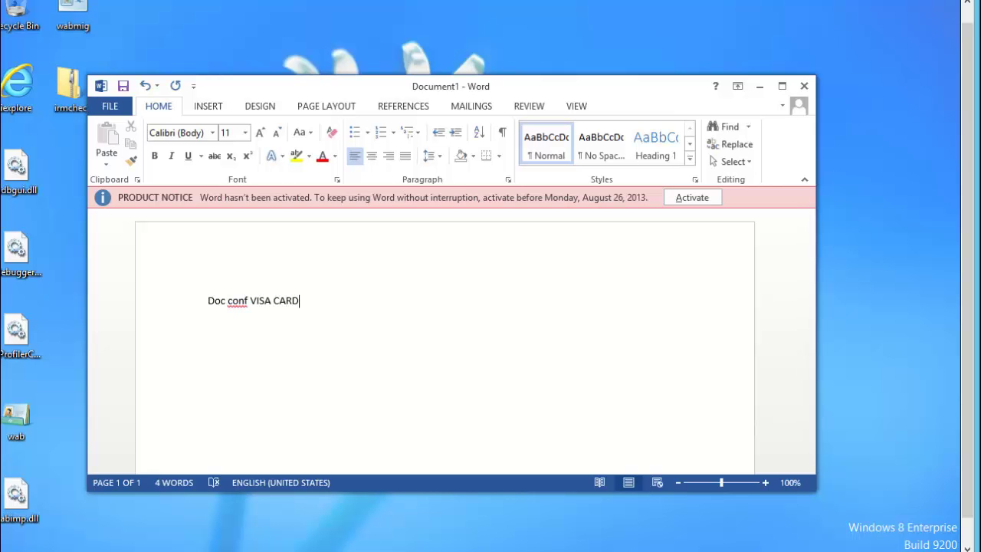
pyautogui.click(122, 105)
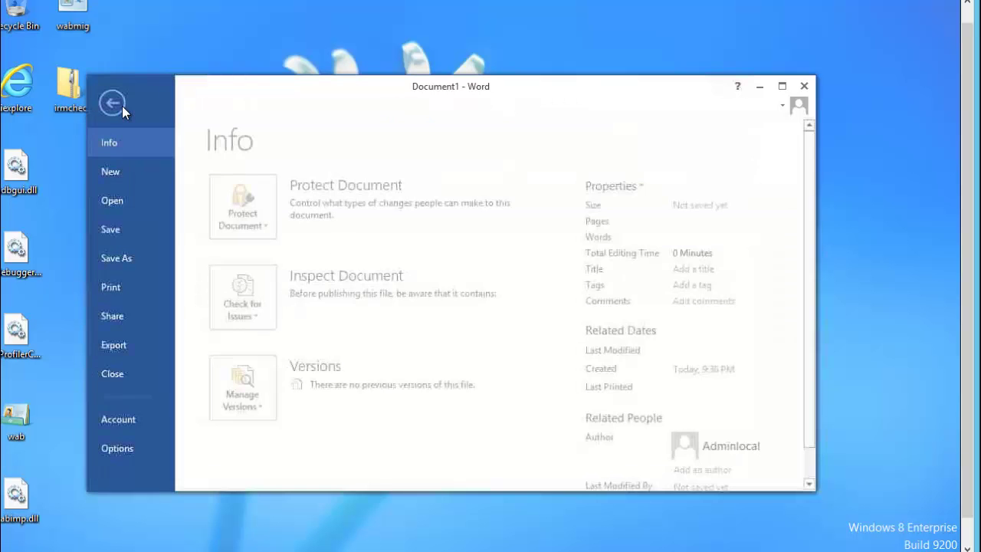
pyautogui.click(273, 234)
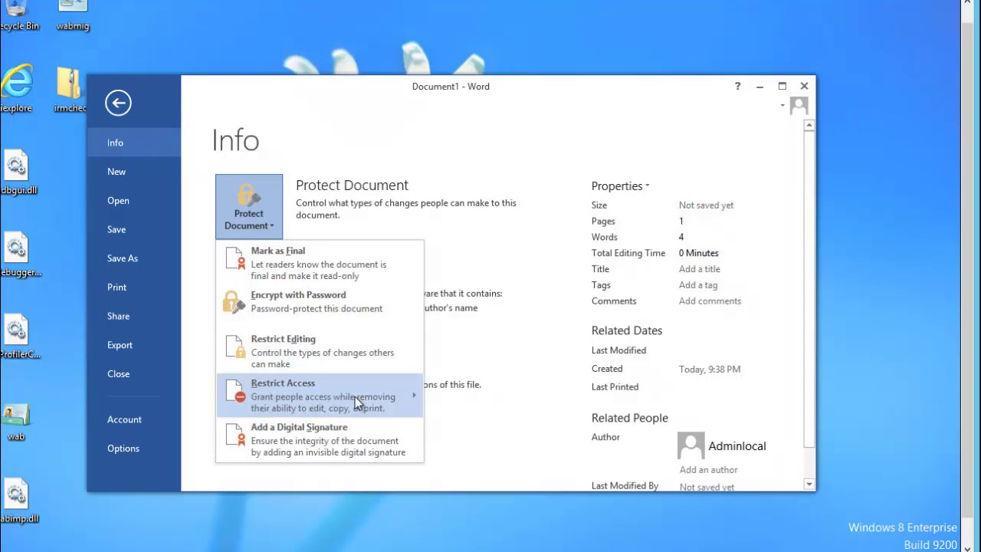
pyautogui.moveTo(379, 399)
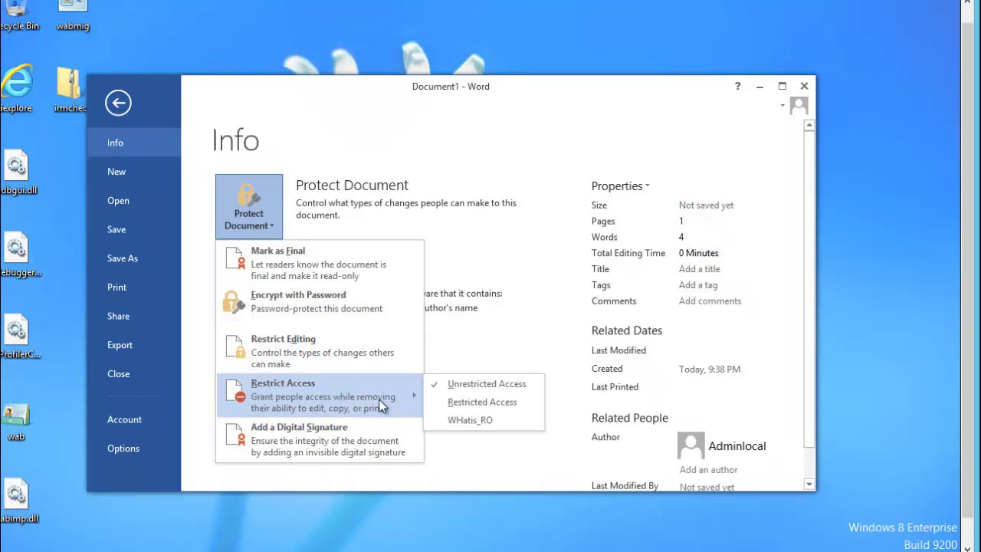
pyautogui.click(479, 407)
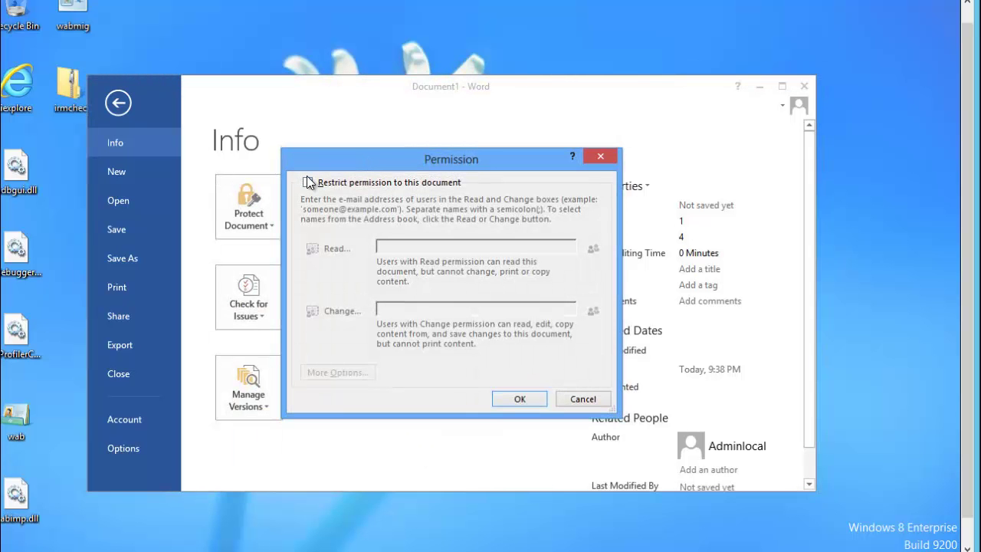
pyautogui.click(309, 183)
pyautogui.click(433, 247)
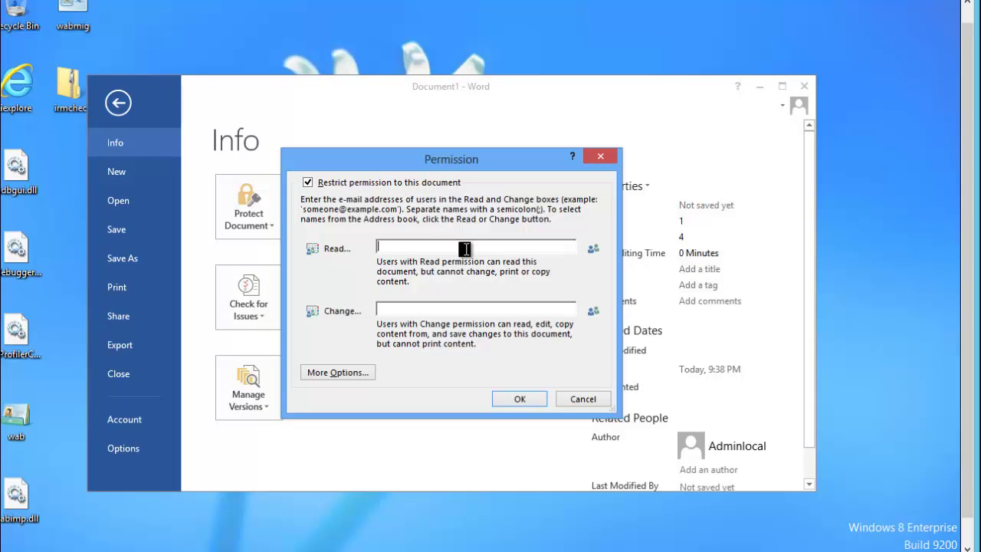
pyautogui.write('fabrice')
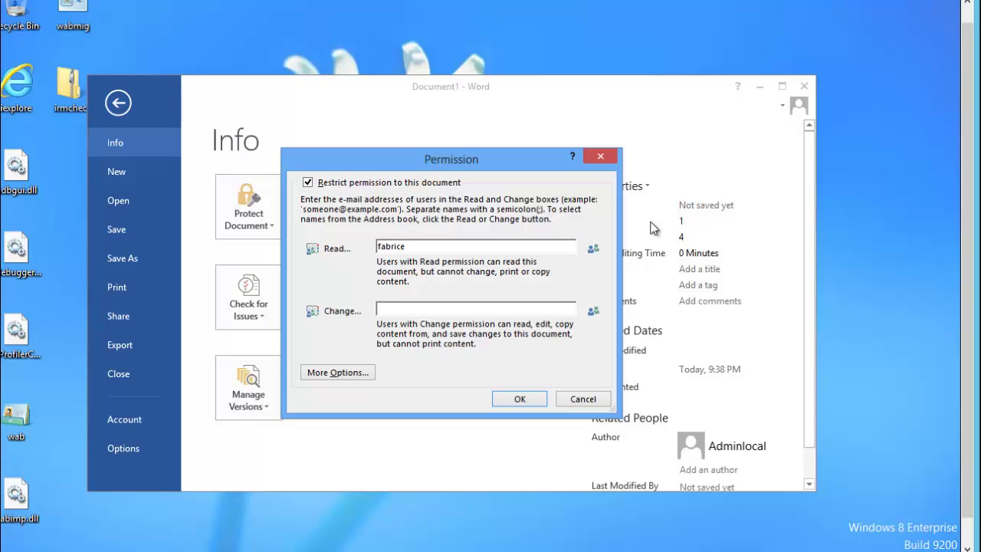
pyautogui.click(593, 249)
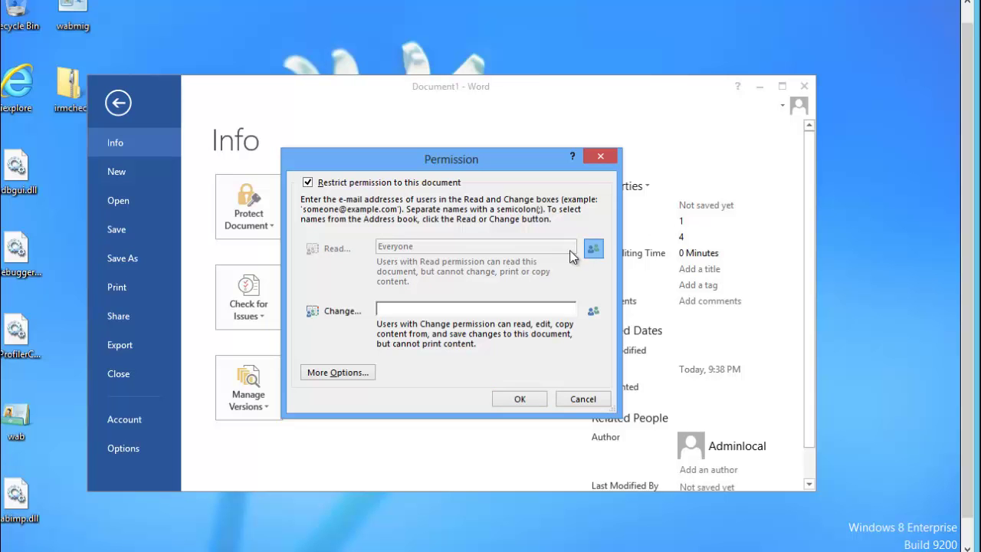
pyautogui.click(532, 309)
pyautogui.click(356, 373)
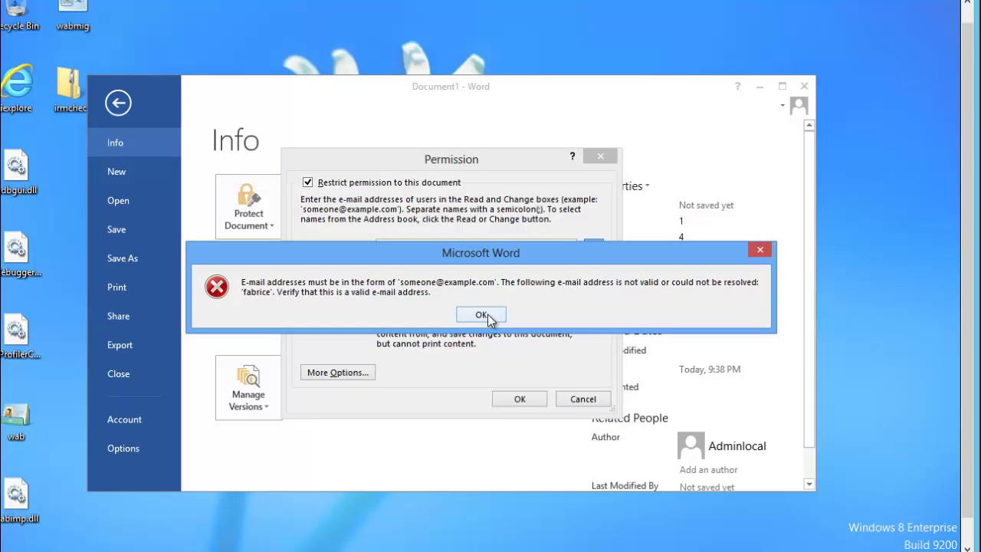
pyautogui.click(483, 315)
pyautogui.click(582, 399)
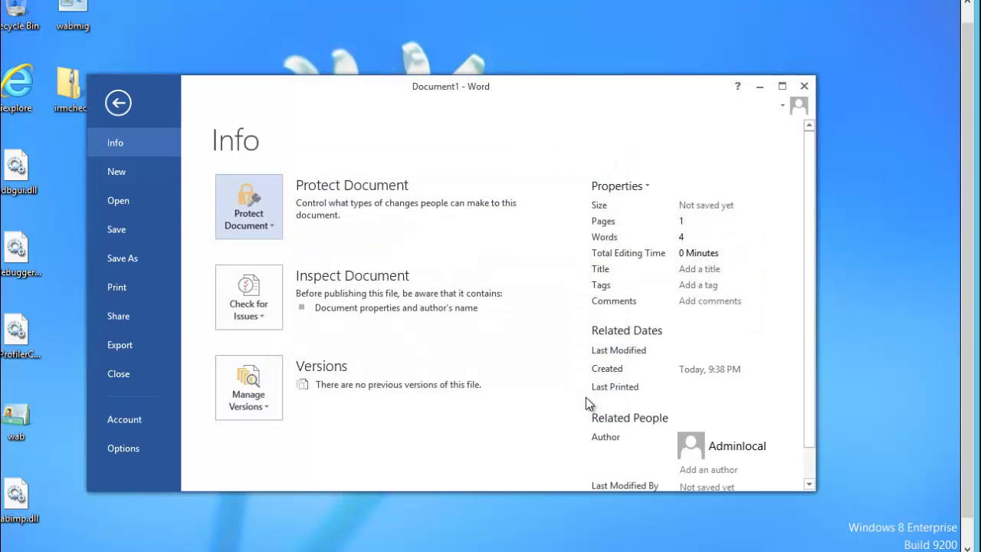
# Turn on restricted access for the document, enter one user under Read, and expand More Options
pyautogui.click(274, 230)
pyautogui.moveTo(406, 392)
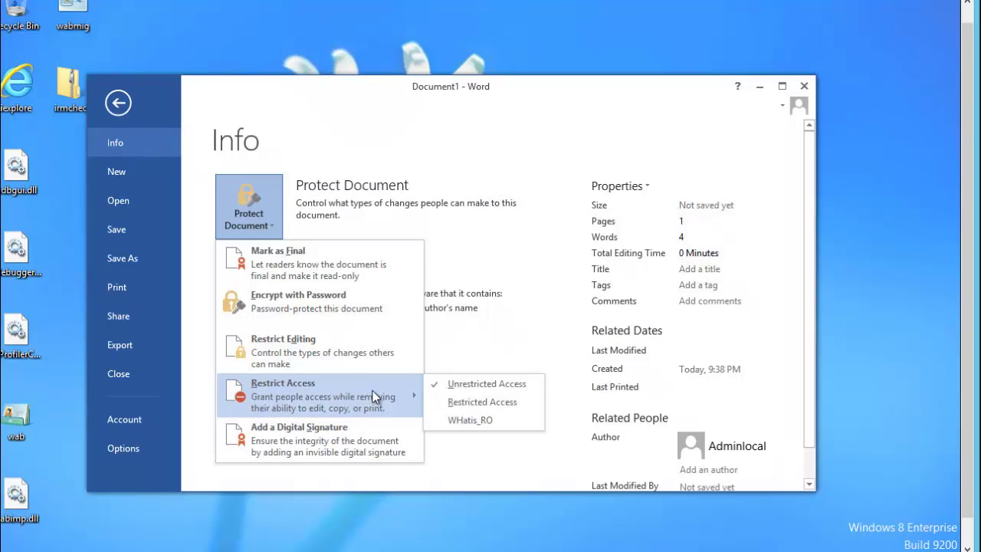
pyautogui.click(458, 404)
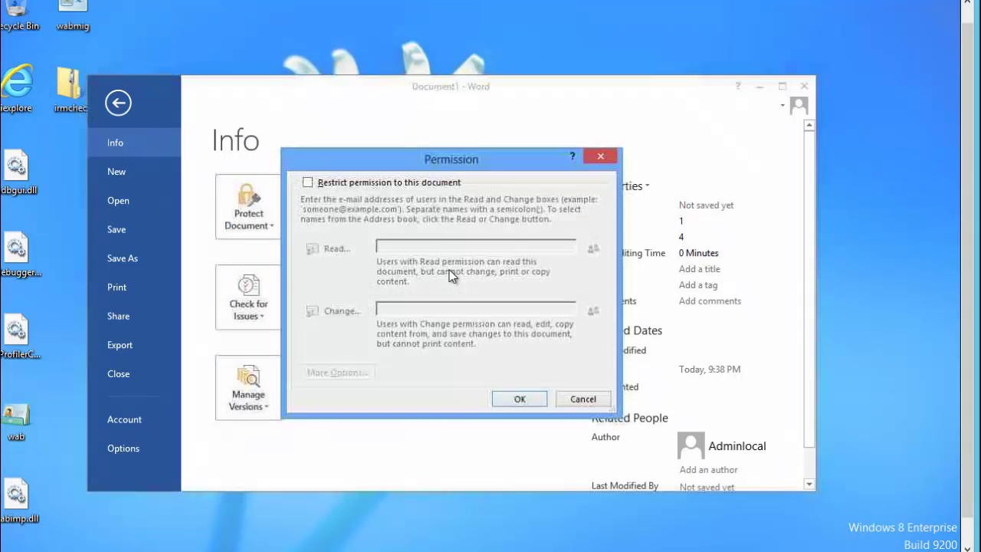
pyautogui.click(418, 184)
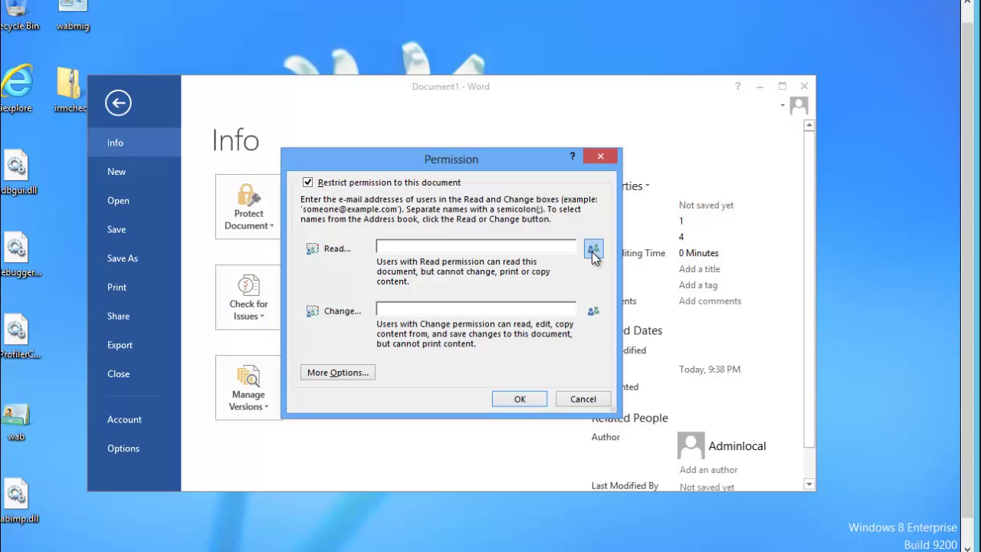
pyautogui.click(495, 243)
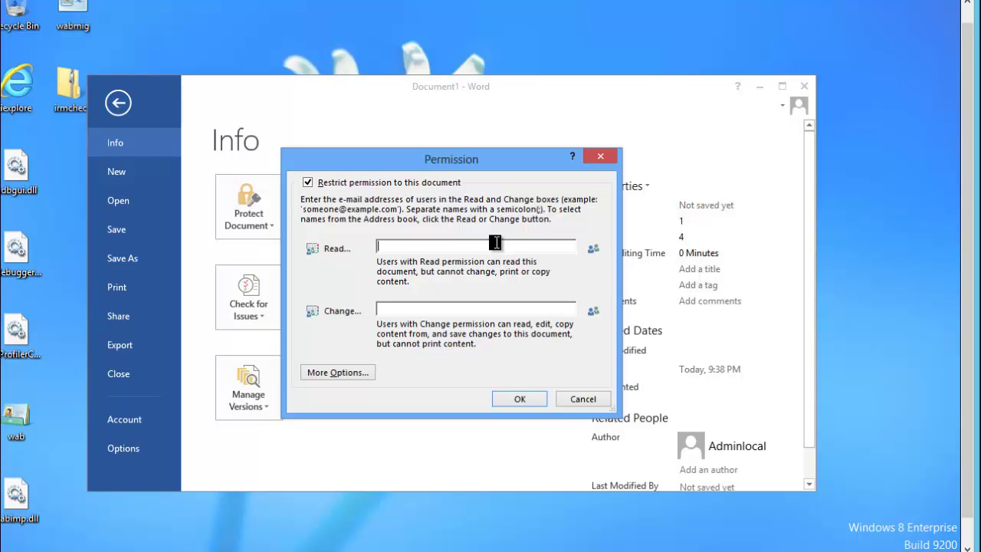
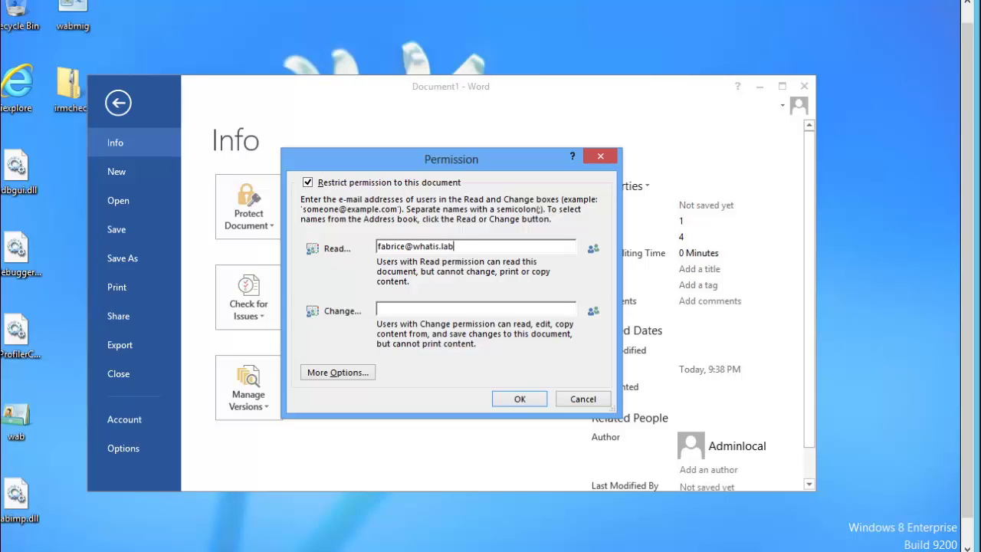
pyautogui.click(338, 373)
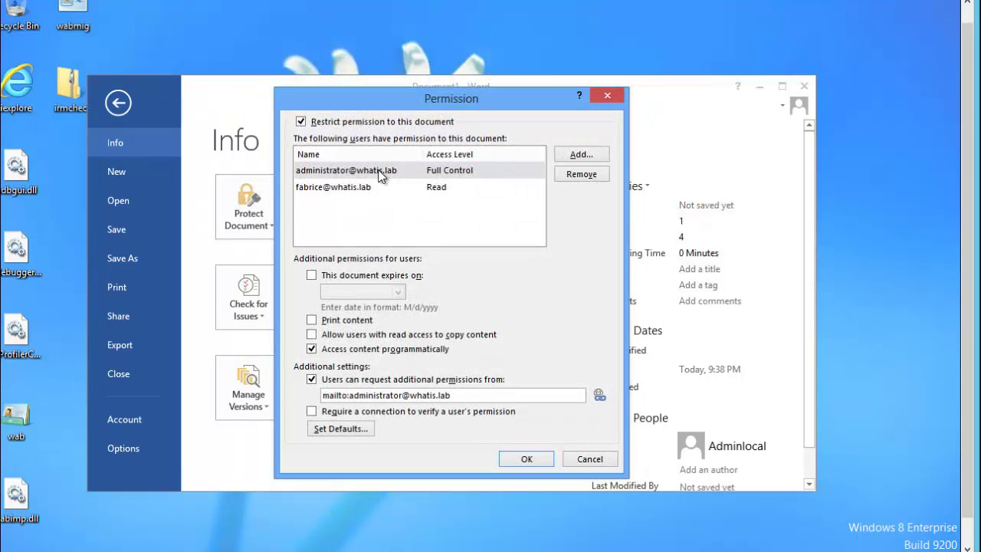
# Make the document expire on 8/22/2013, keep the user at Read, and apply the restrictions
pyautogui.click(393, 192)
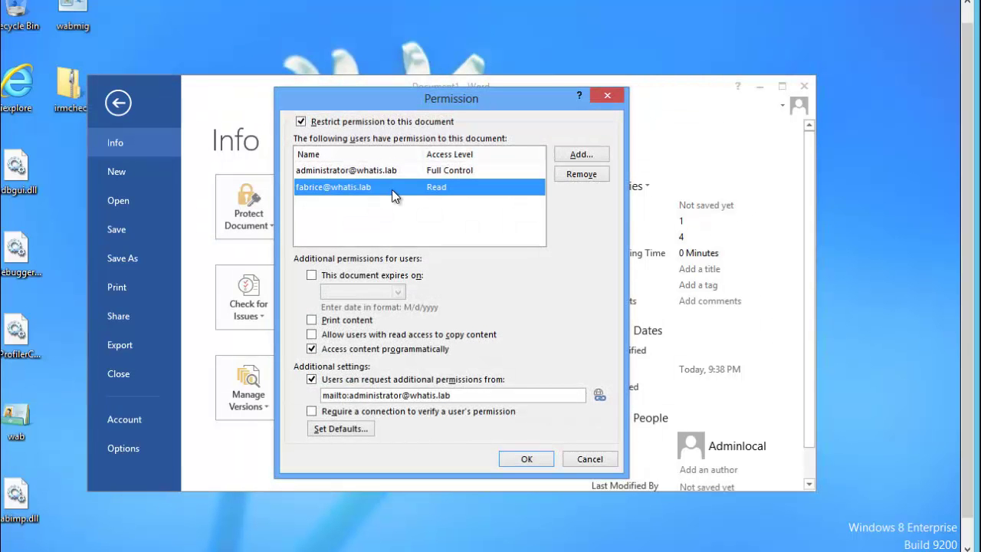
pyautogui.click(313, 276)
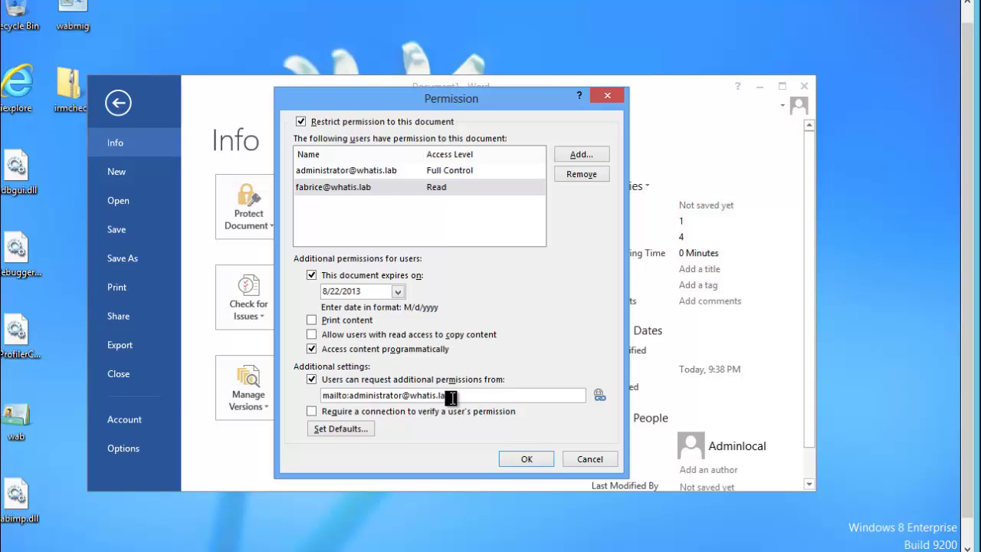
pyautogui.click(581, 154)
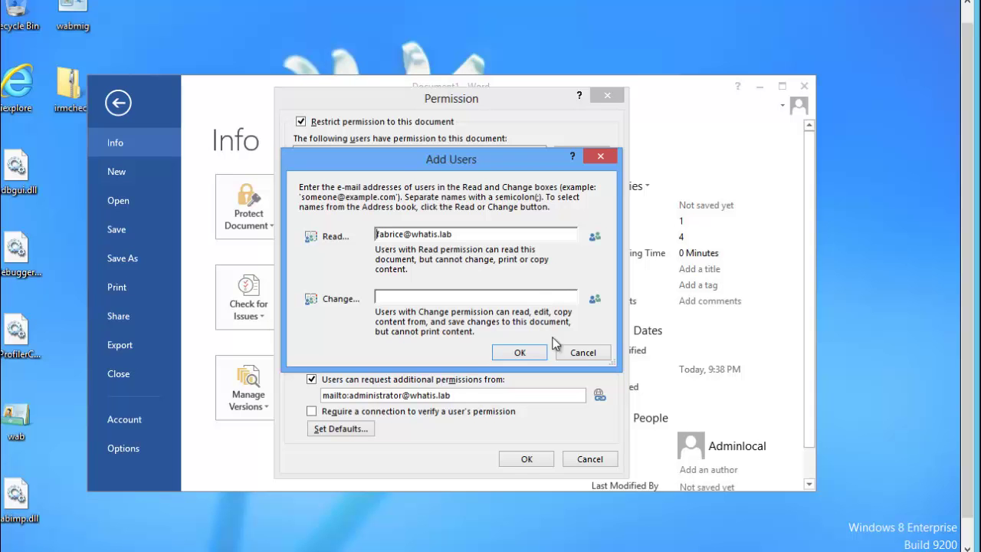
pyautogui.click(583, 352)
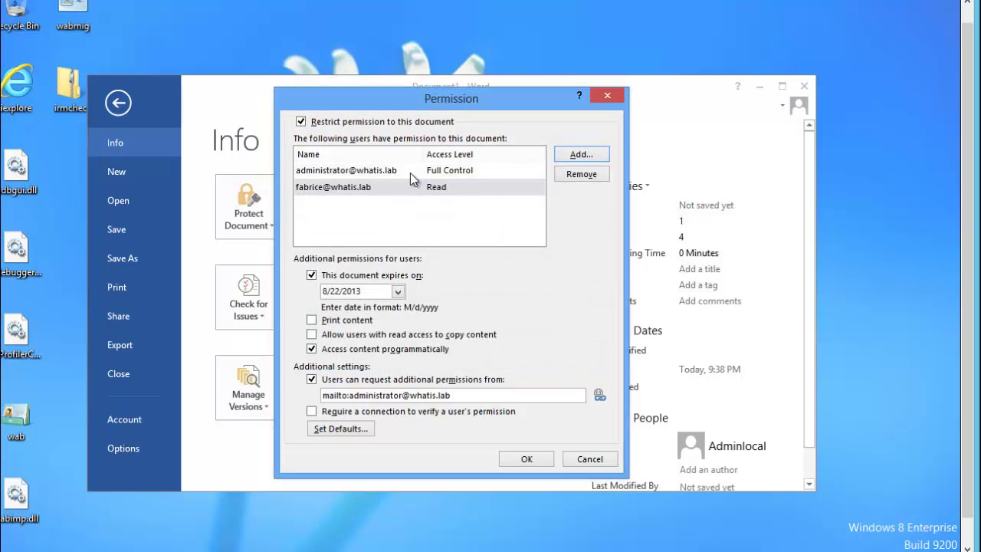
pyautogui.click(437, 187)
pyautogui.click(537, 187)
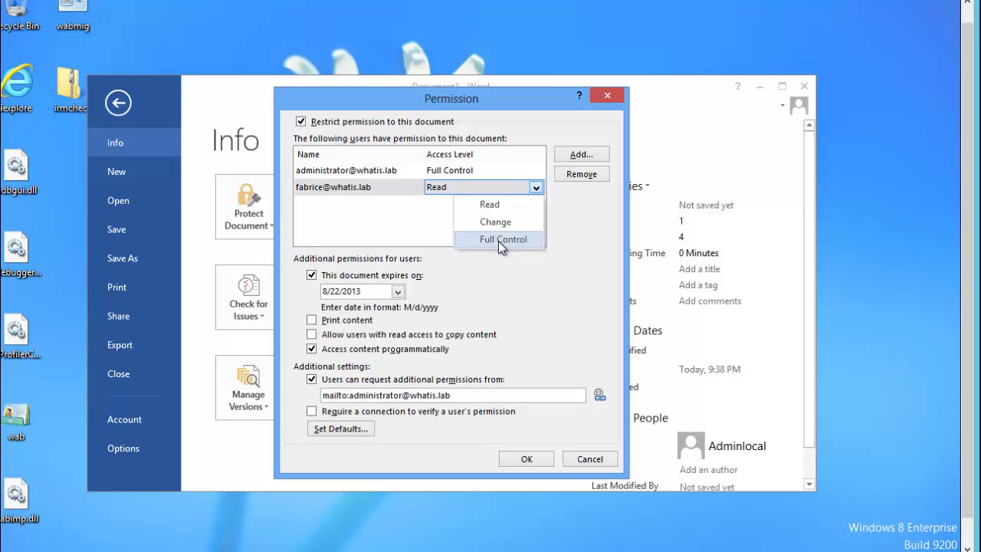
pyautogui.click(413, 223)
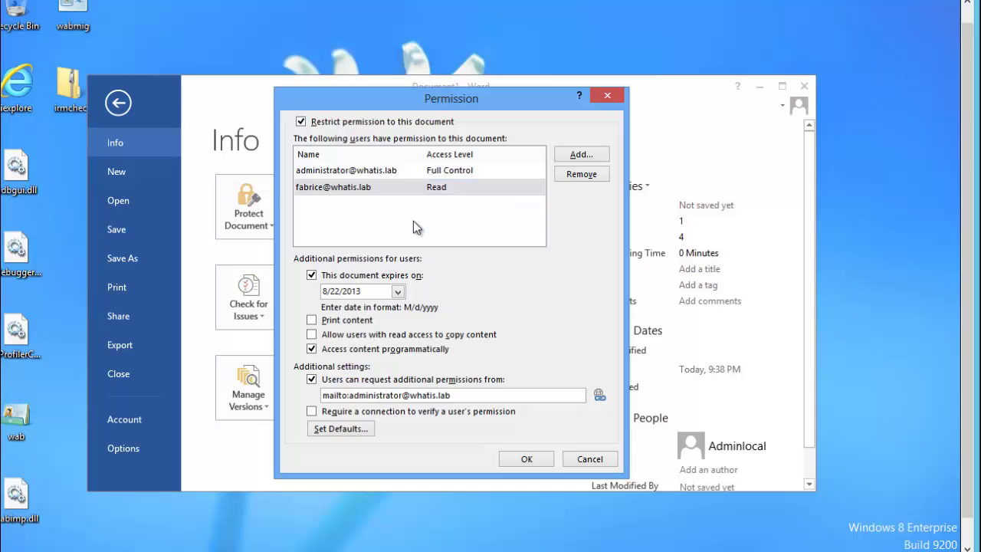
pyautogui.click(525, 456)
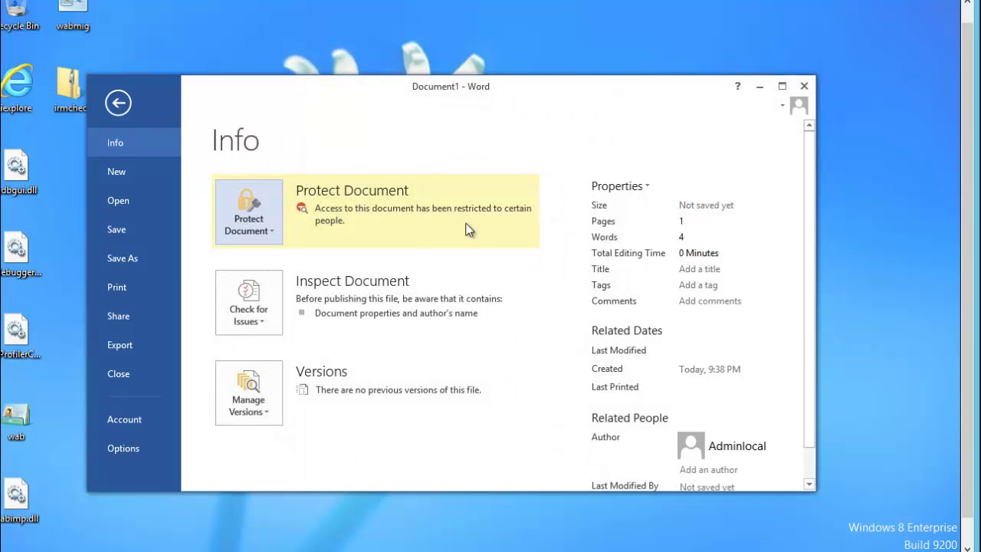
# Open Save As via Computer > Browse and begin typing a '\\sv' network path as the file name
pyautogui.click(123, 259)
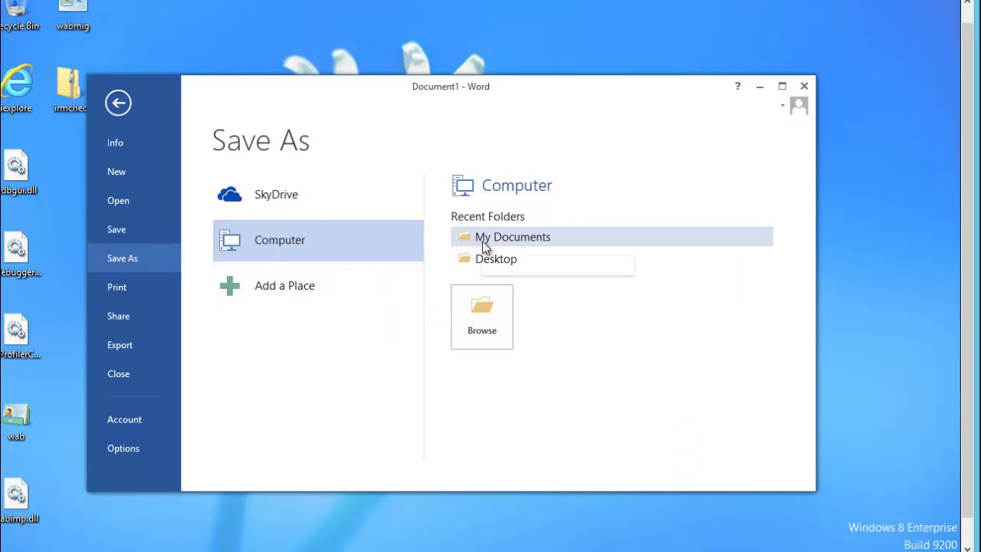
pyautogui.click(480, 327)
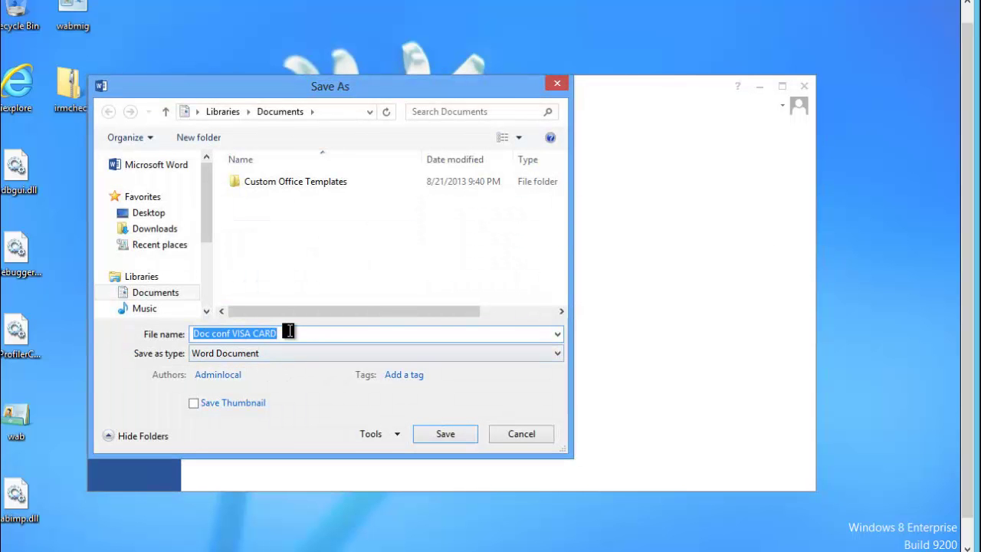
pyautogui.write('\\\\')
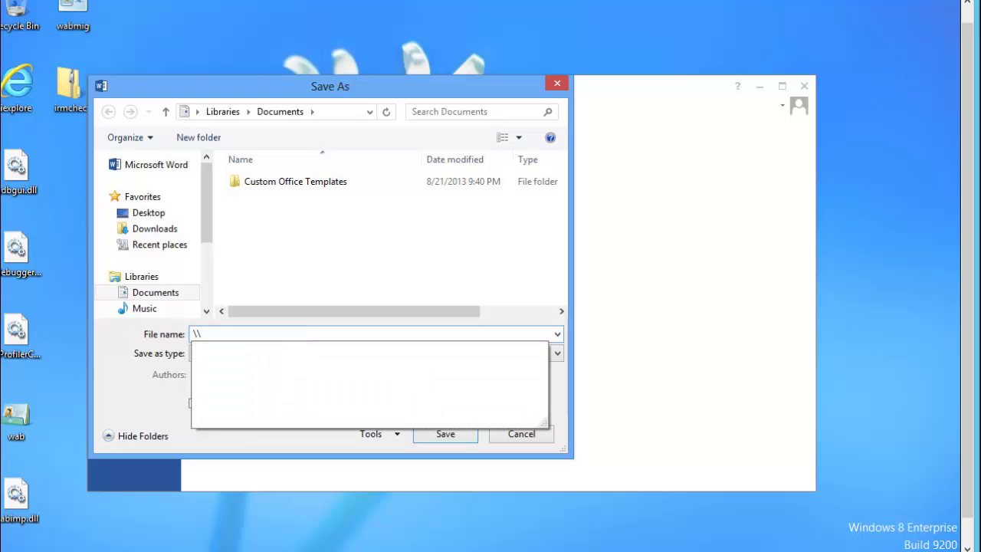
pyautogui.write('sv')
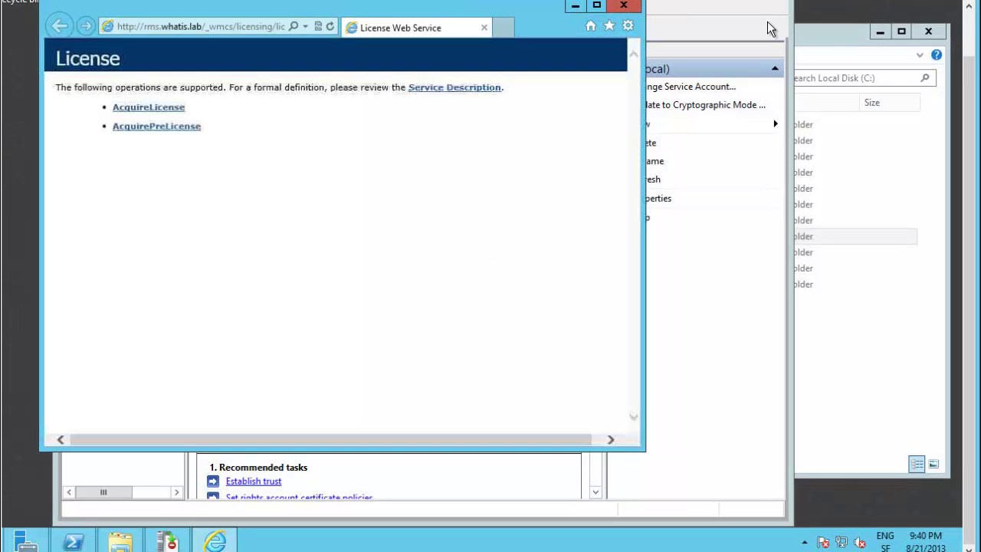
# Close the licence page, check the docsconf folder on C:, then start selecting text in PowerShell
pyautogui.click(625, 8)
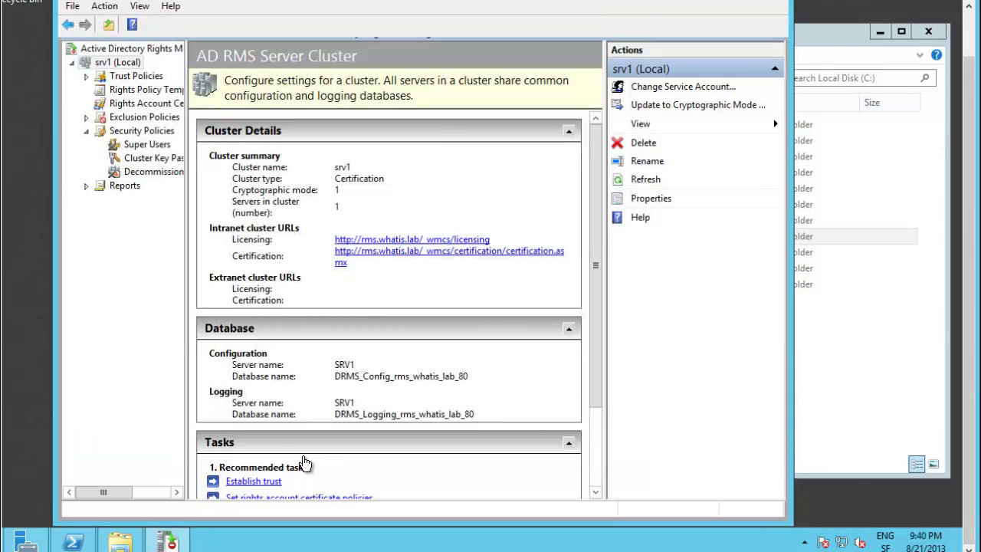
pyautogui.click(123, 543)
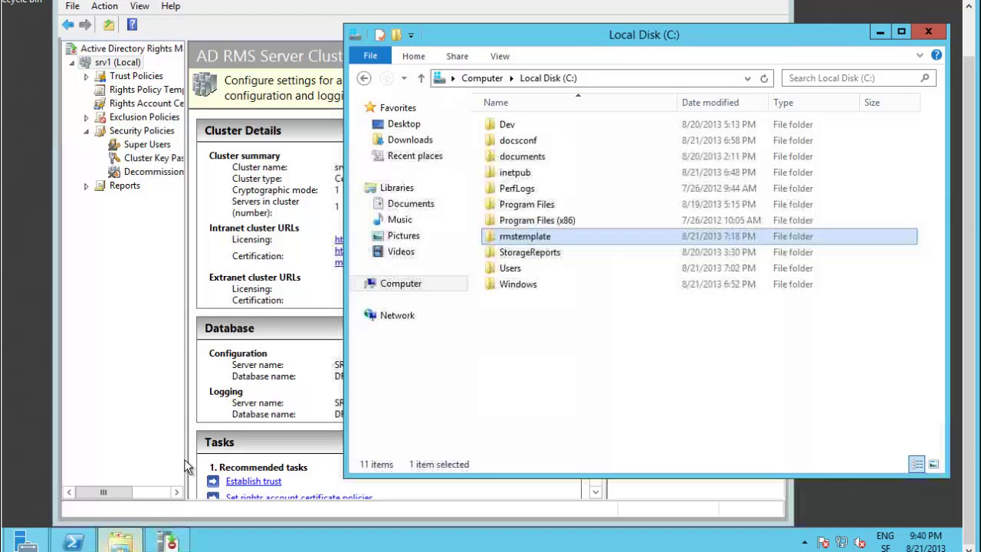
pyautogui.click(539, 140)
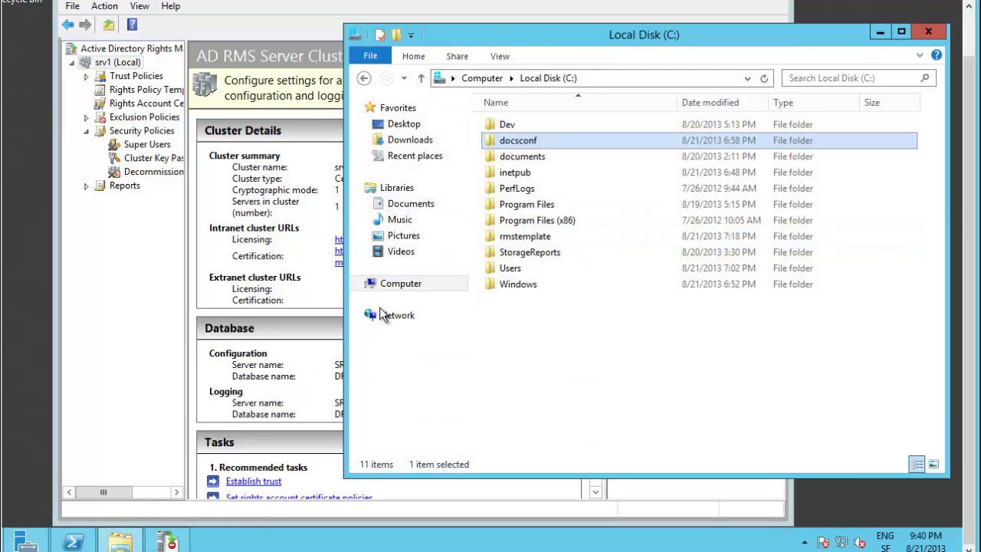
pyautogui.click(64, 541)
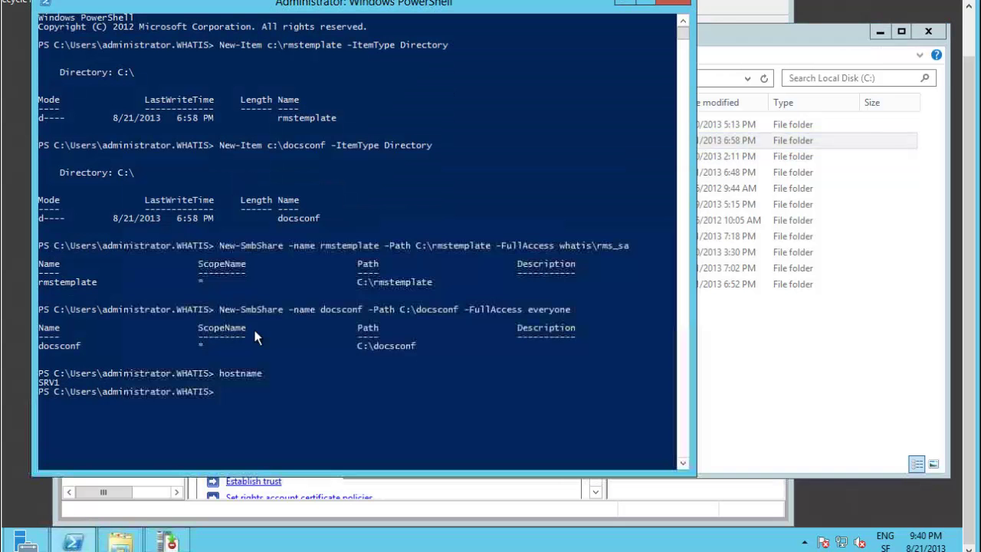
pyautogui.hotkey('ctrl', 'm')
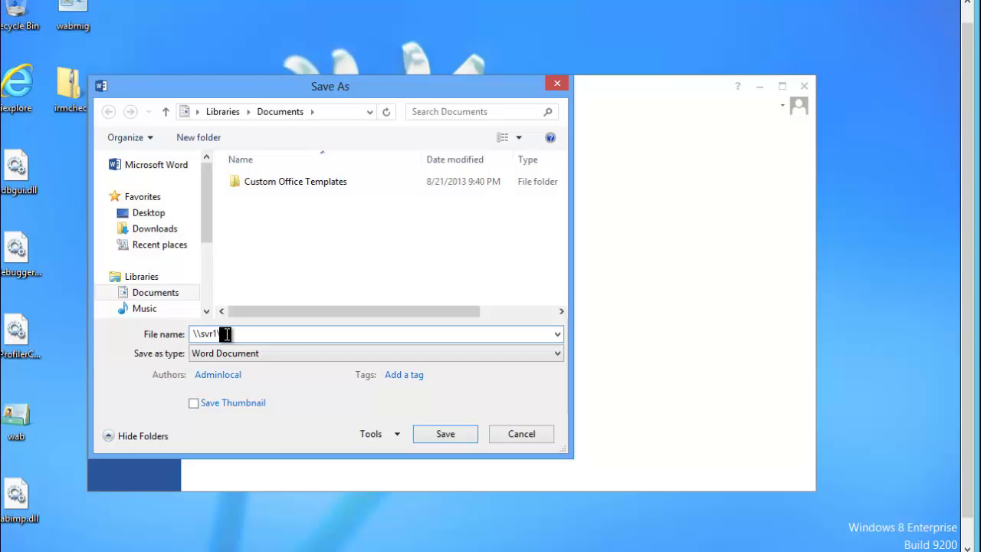
# Correct the path to \\srv1, choose the docsconf share, and save the document there
pyautogui.press('BackSpace')
pyautogui.press('BackSpace')
pyautogui.press('BackSpace')
pyautogui.press('BackSpace')
pyautogui.press('BackSpace')
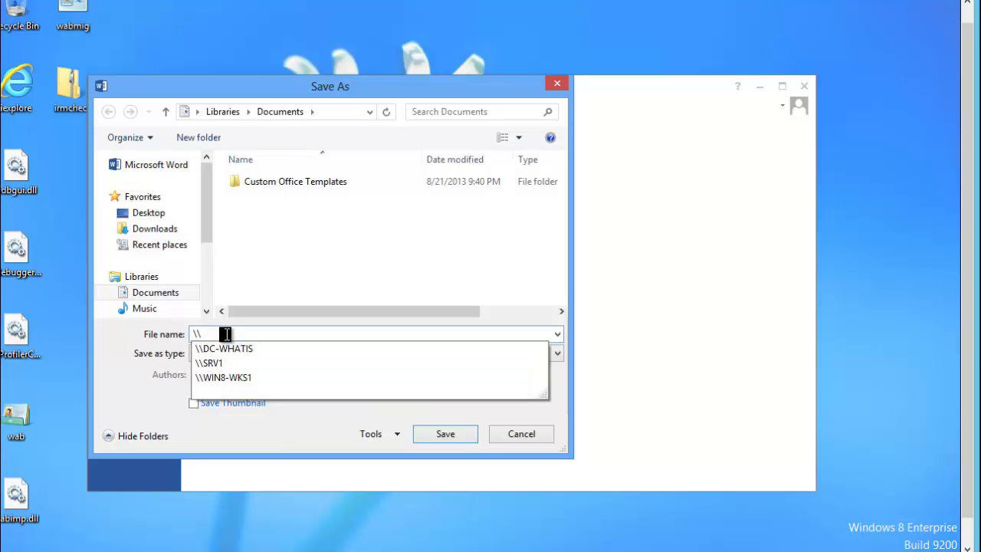
pyautogui.write('srv1')
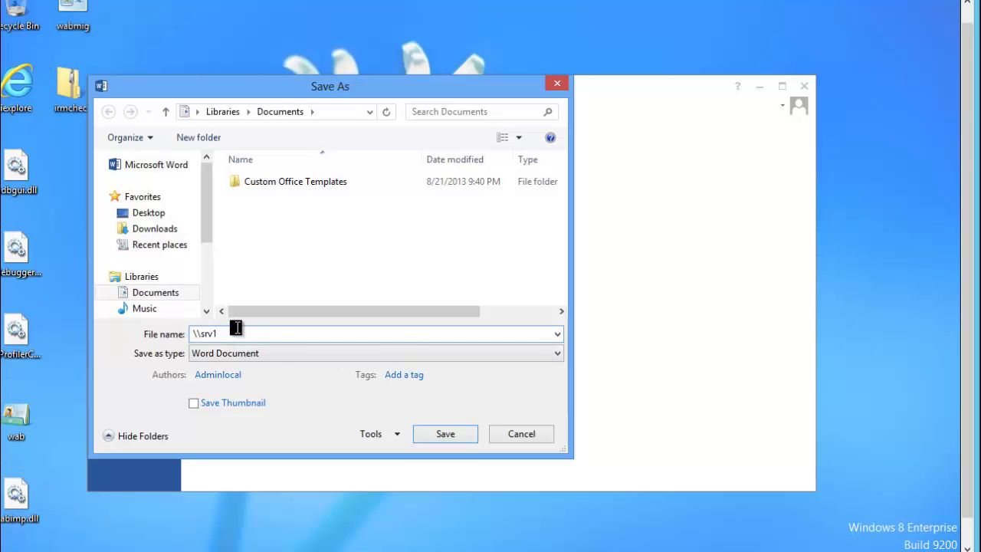
pyautogui.write('\\')
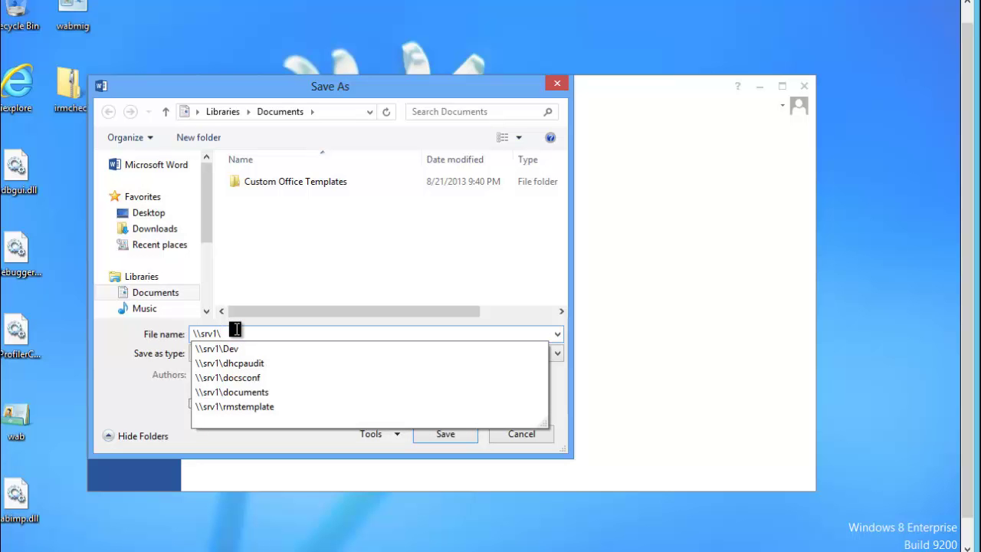
pyautogui.write('\\')
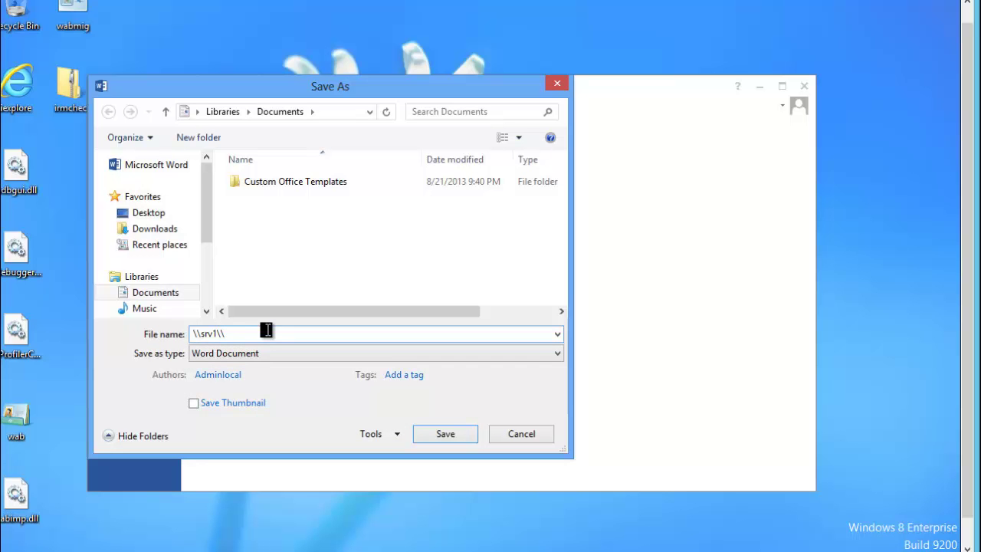
pyautogui.press('BackSpace')
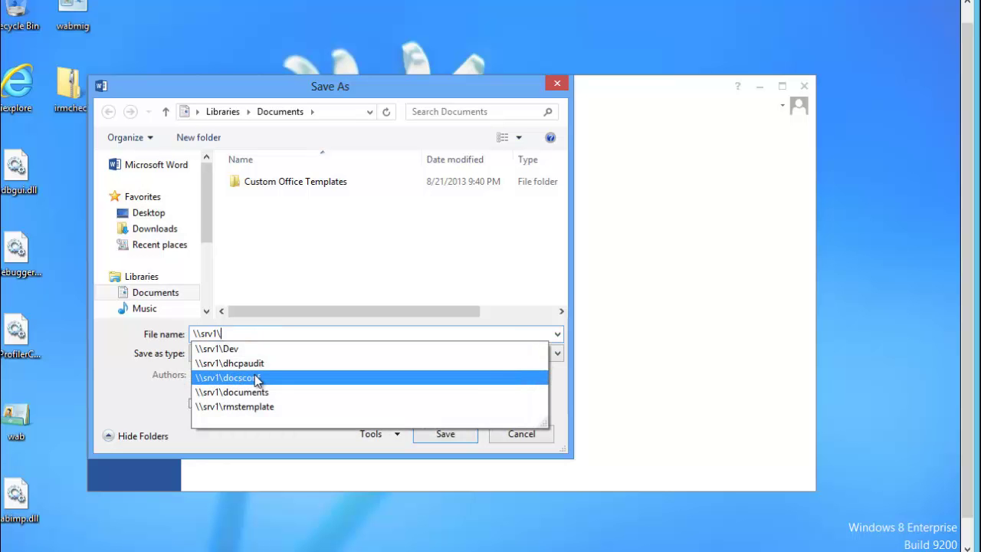
pyautogui.click(257, 379)
pyautogui.click(429, 429)
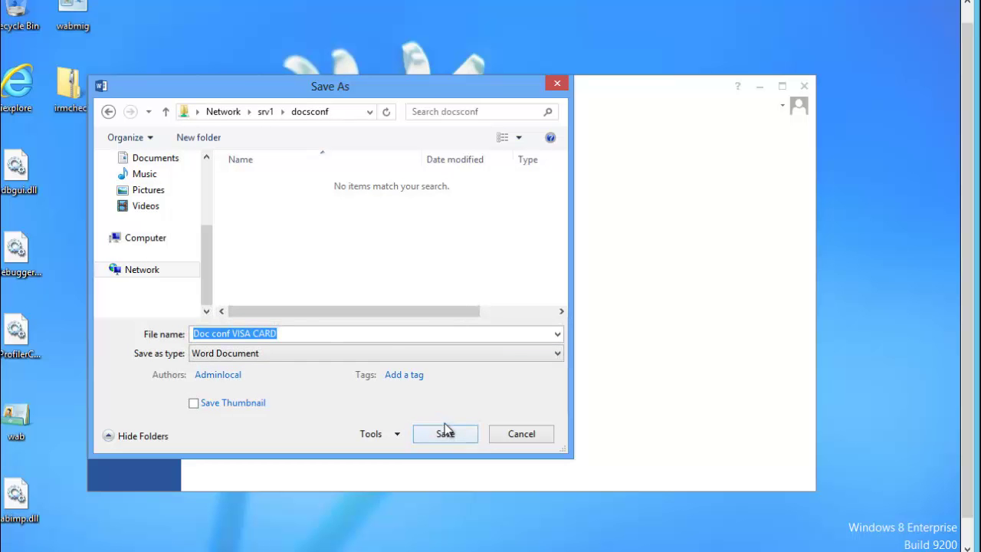
pyautogui.click(444, 435)
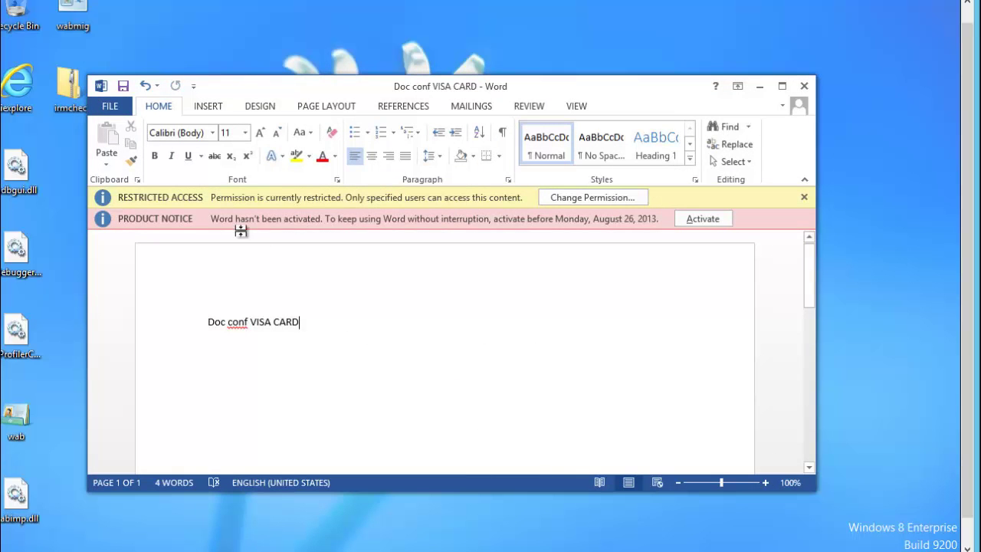
# Review the document's permissions without changes, then exit Word from the Info page
pyautogui.click(597, 197)
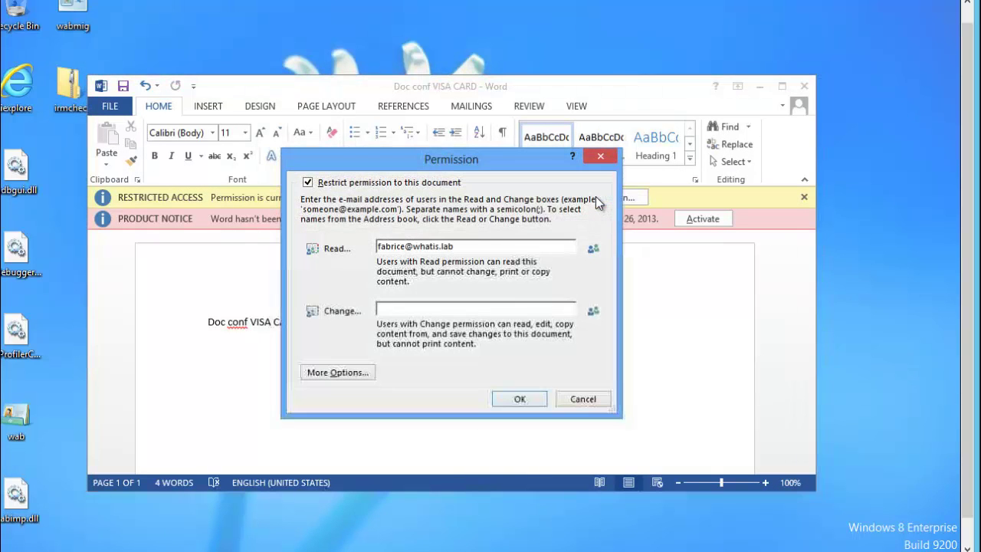
pyautogui.click(607, 159)
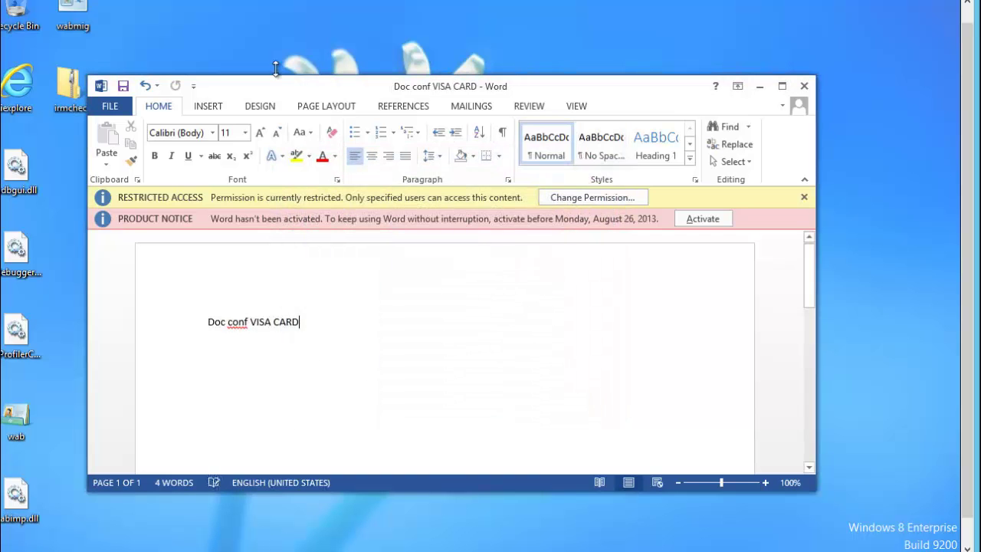
pyautogui.click(112, 107)
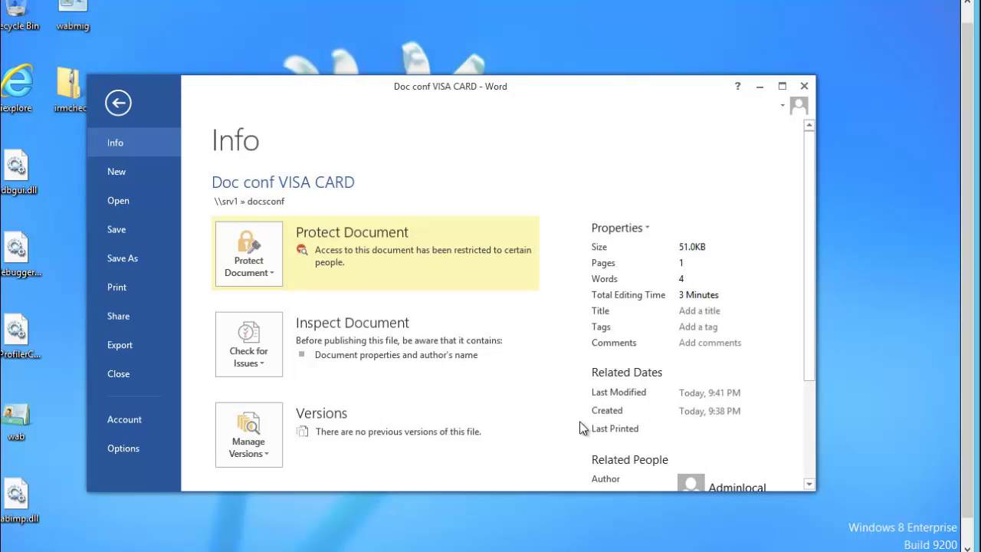
pyautogui.click(803, 87)
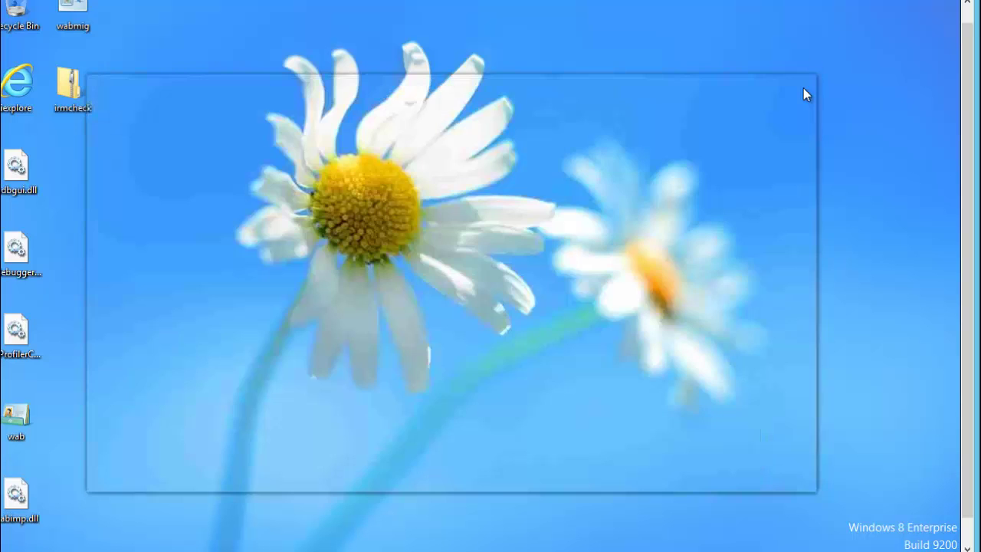
# Sign out of the administrator account from the Start screen
pyautogui.moveTo(971, 45); pyautogui.dragTo(970, 27)
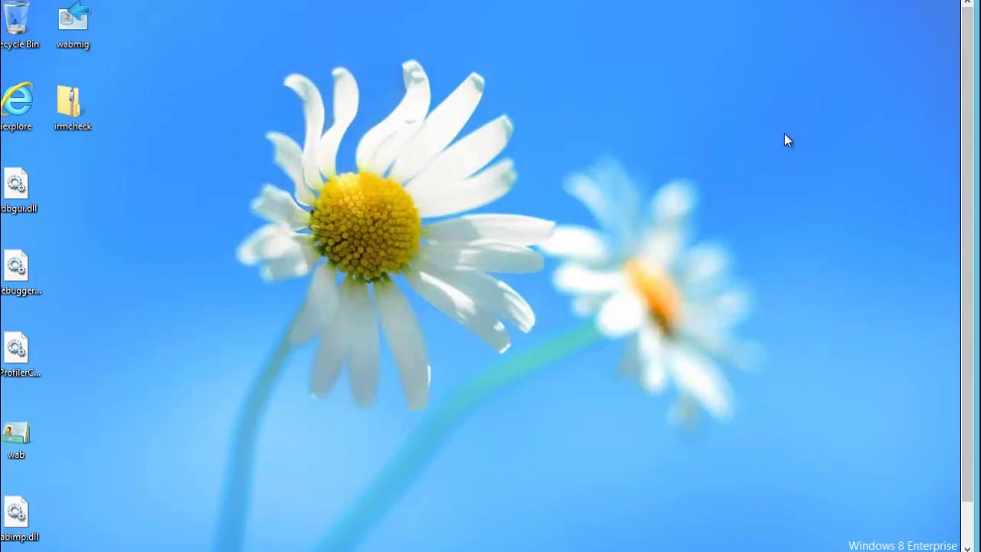
pyautogui.press('super')
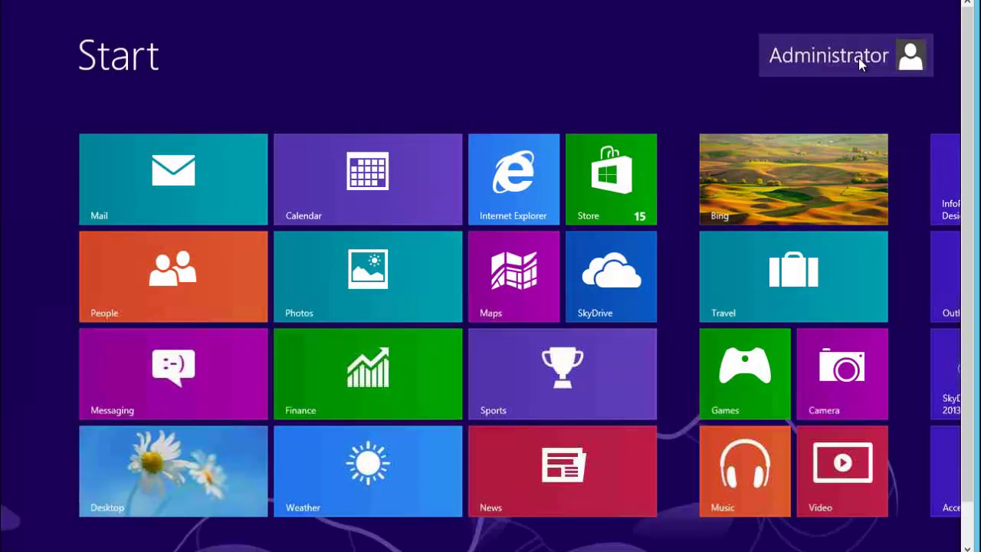
pyautogui.click(859, 55)
pyautogui.click(755, 160)
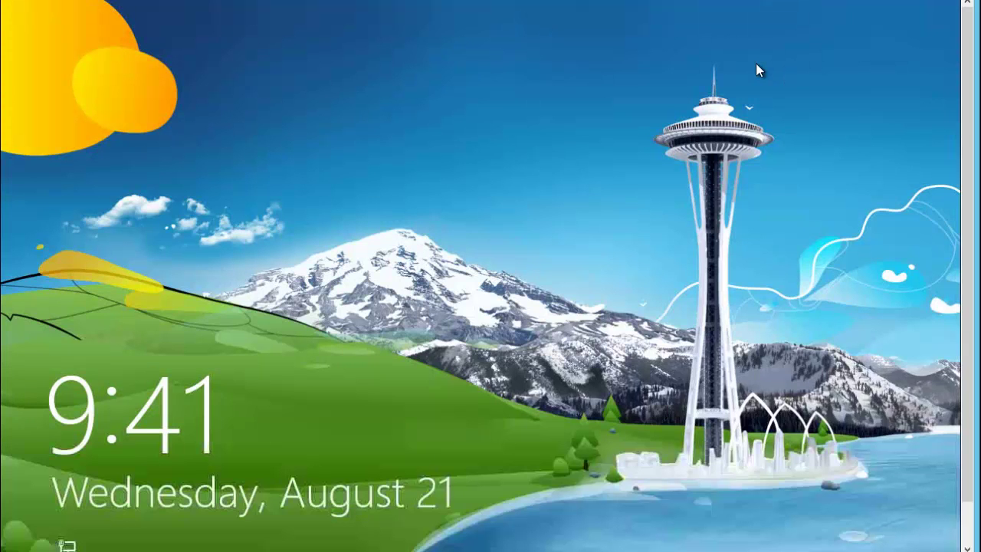
# Sign in as another WHATIS domain user with that user's name and password
pyautogui.click(756, 62)
pyautogui.click(591, 217)
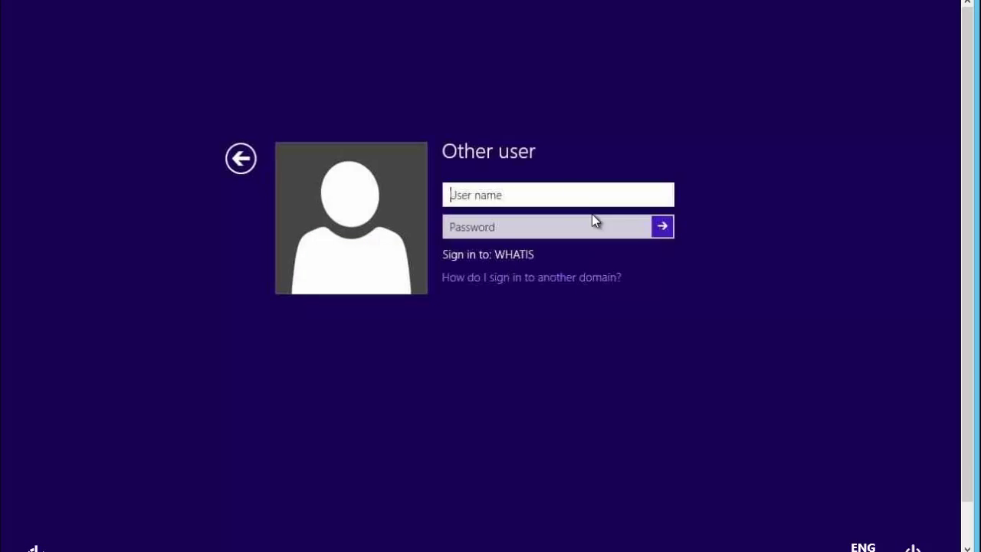
pyautogui.write('fabrice')
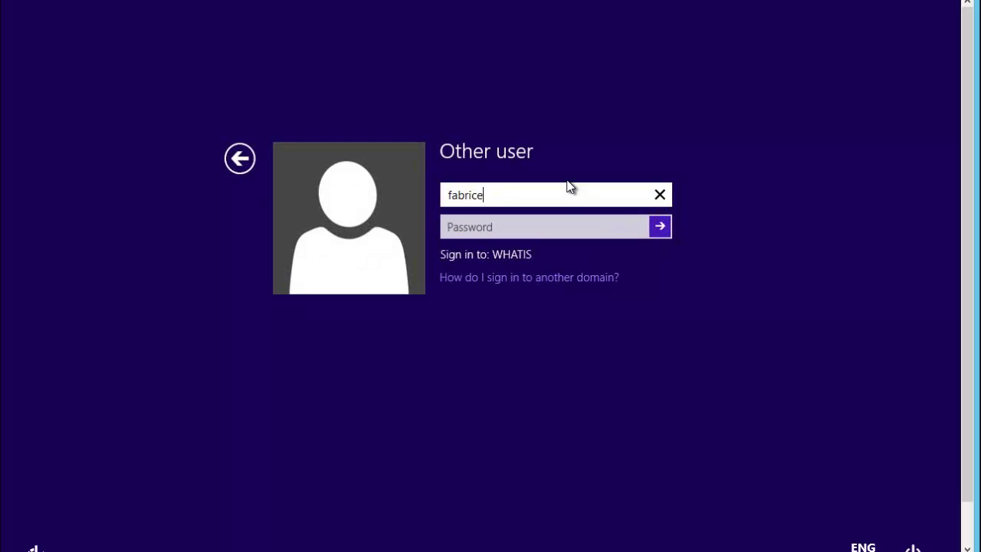
pyautogui.press('Tab')
pyautogui.write('p')
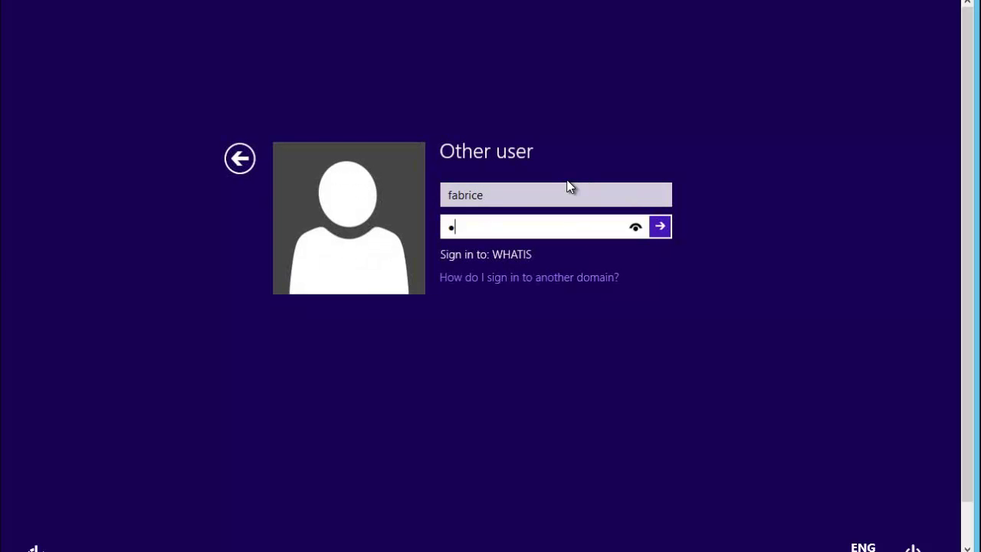
pyautogui.press('Return')
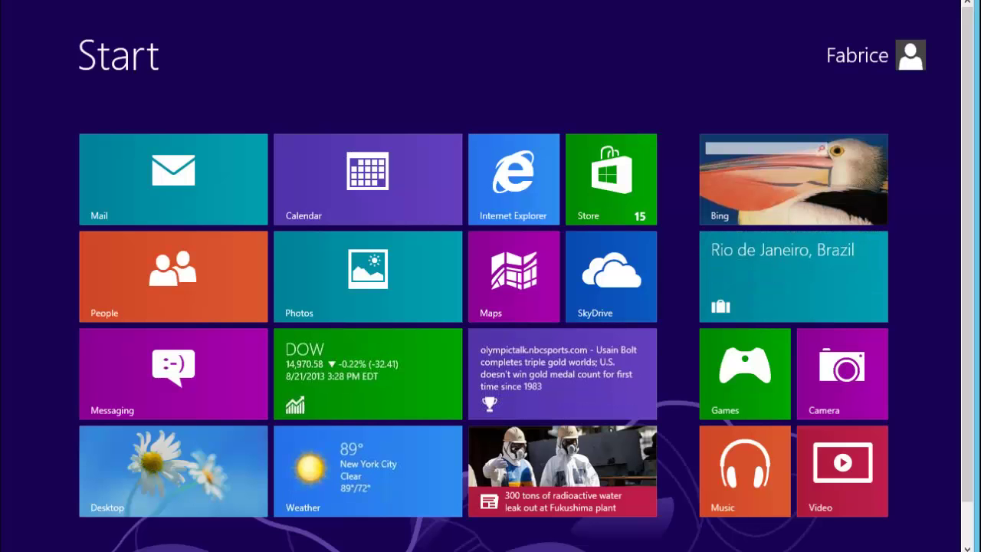
# Launch Word 2013, close the activation prompt, and return to the Start screen
pyautogui.scroll(-1, 972, 364)
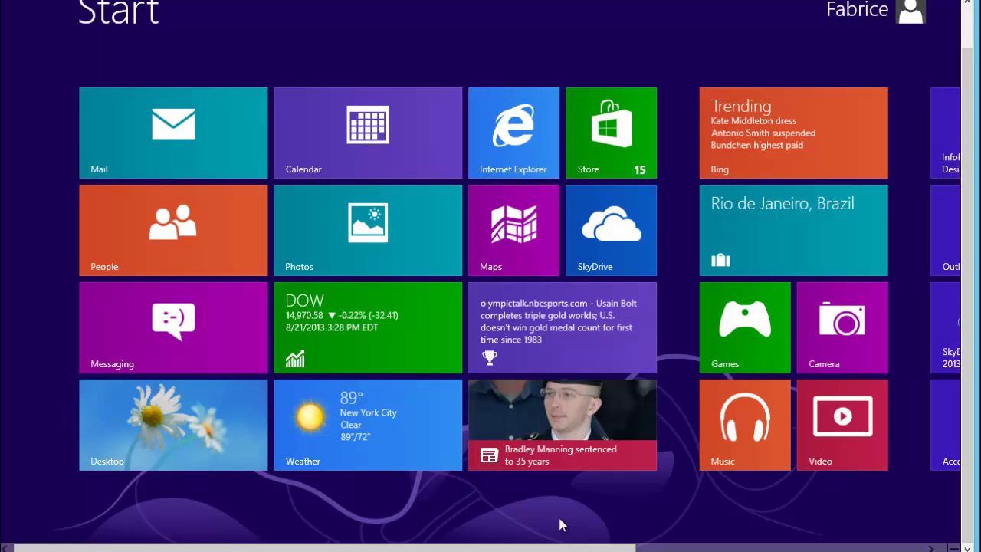
pyautogui.scroll(-5, 690, 498)
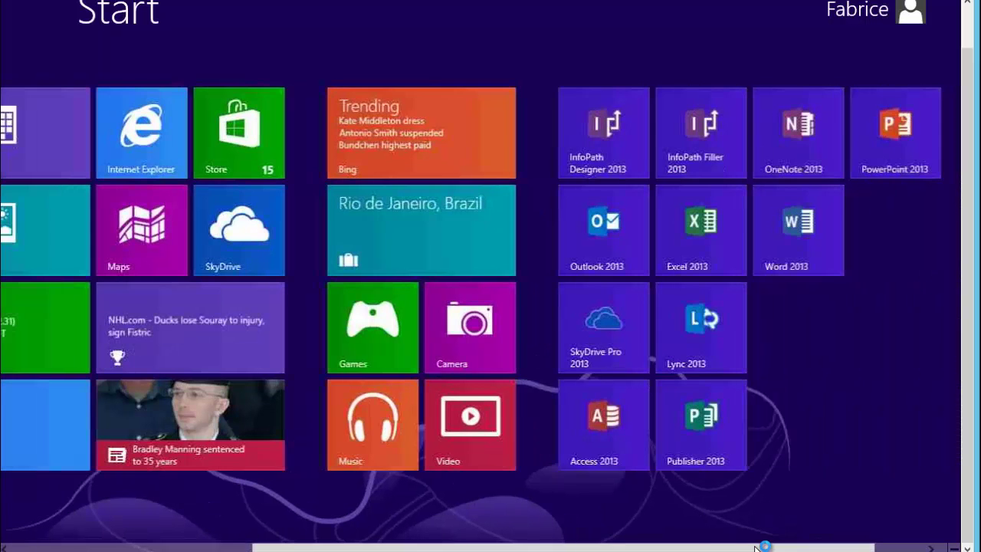
pyautogui.click(711, 253)
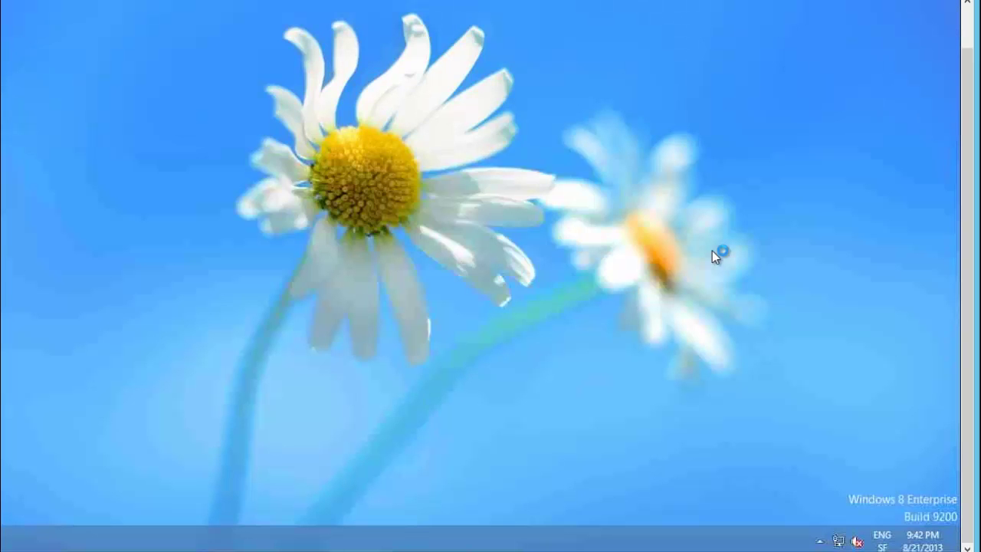
pyautogui.click(970, 29)
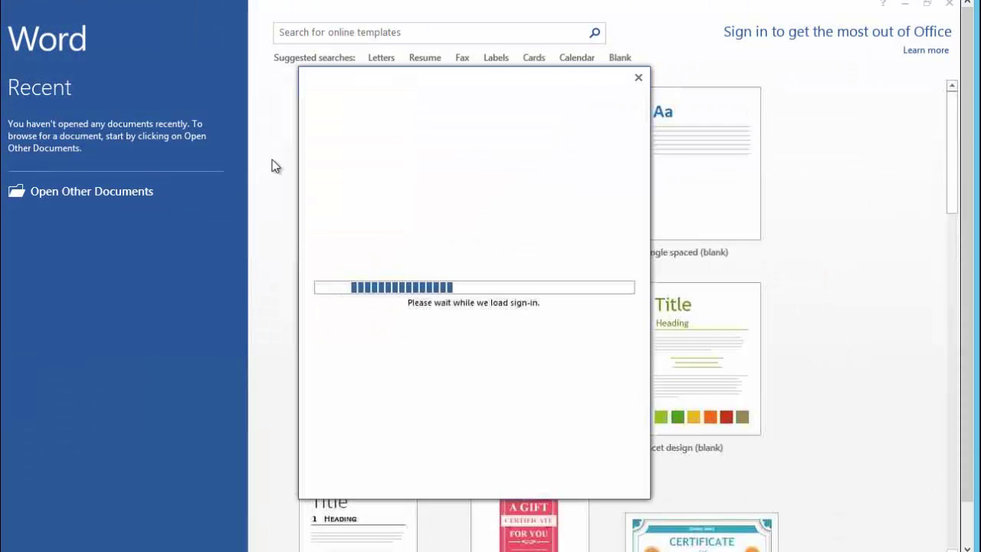
pyautogui.click(640, 79)
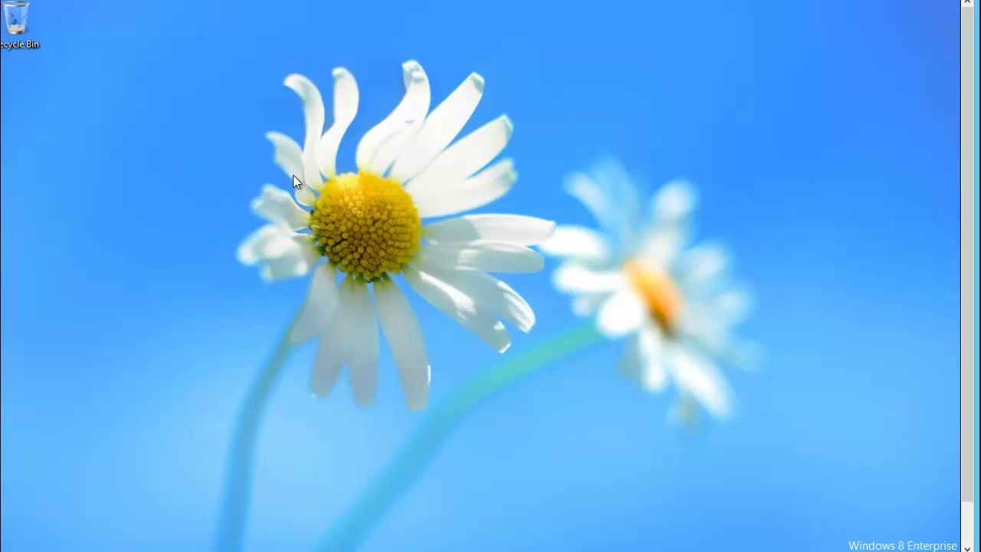
pyautogui.press('super')
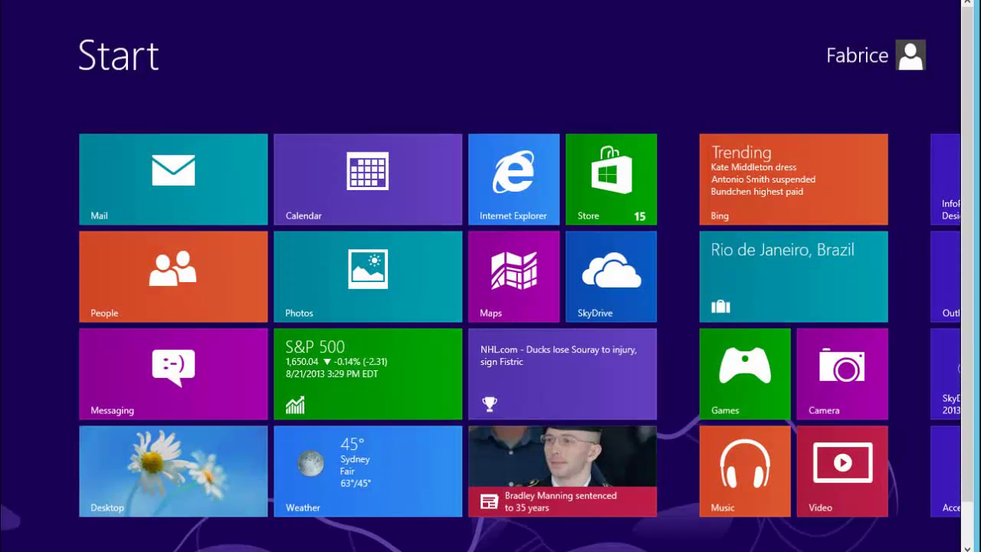
pyautogui.click(965, 526)
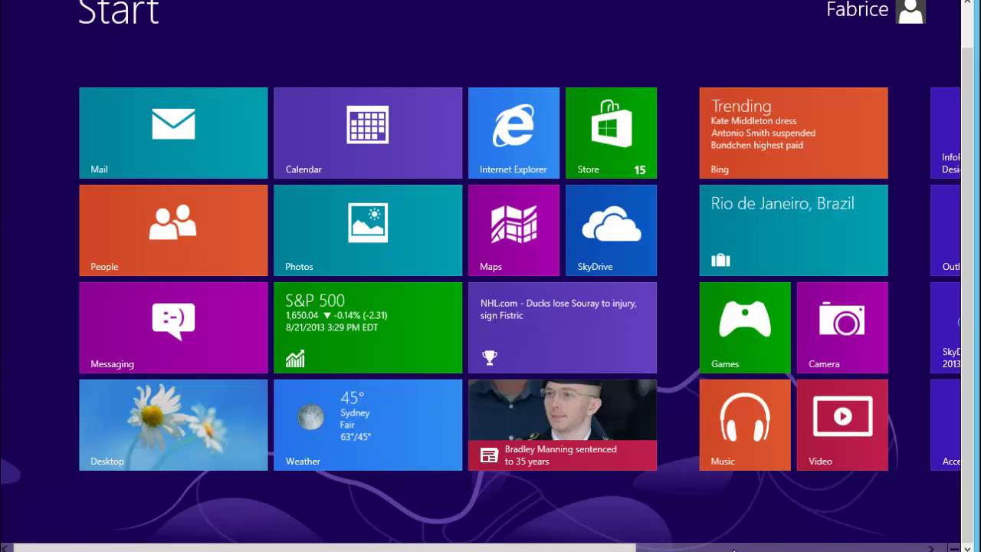
pyautogui.click(903, 549)
pyautogui.scroll(-1, 891, 530)
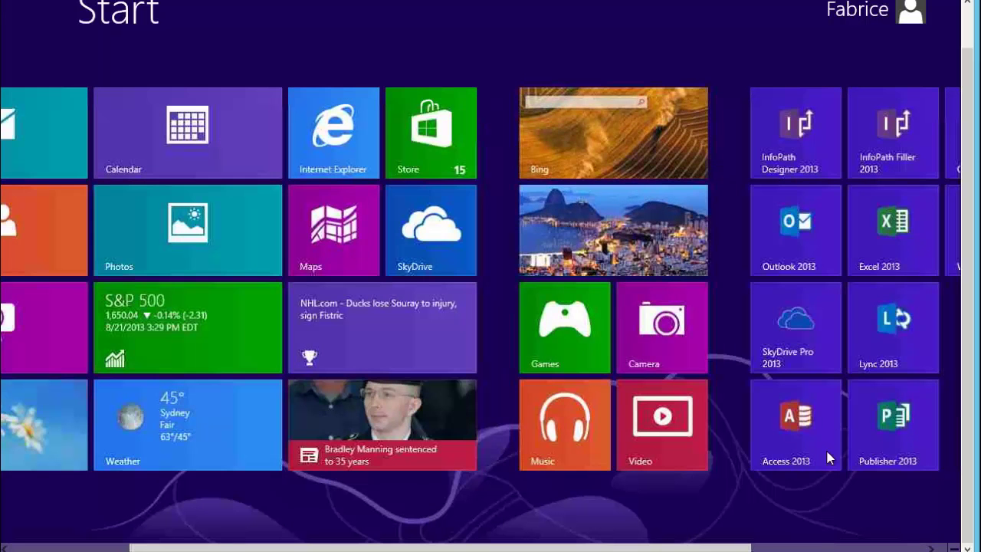
pyautogui.scroll(-3, 469, 279)
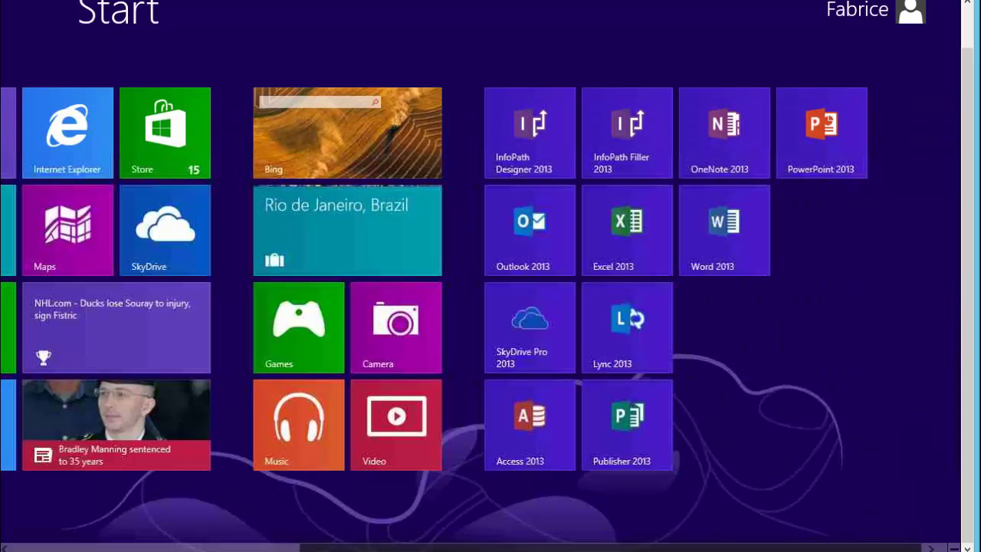
# Relaunch Word 2013, close activation, choose Ask me later and Accept, then start a blank document
pyautogui.click(732, 242)
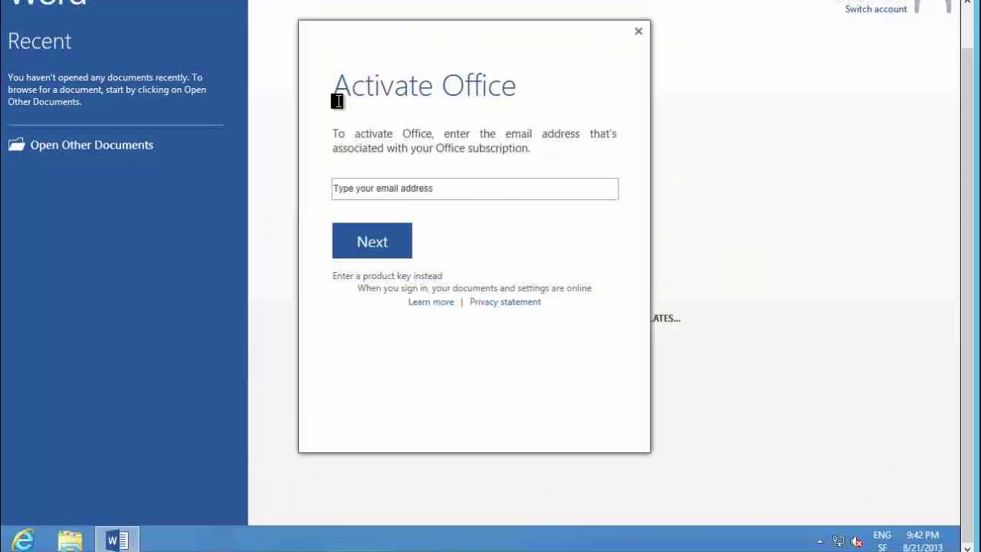
pyautogui.click(638, 33)
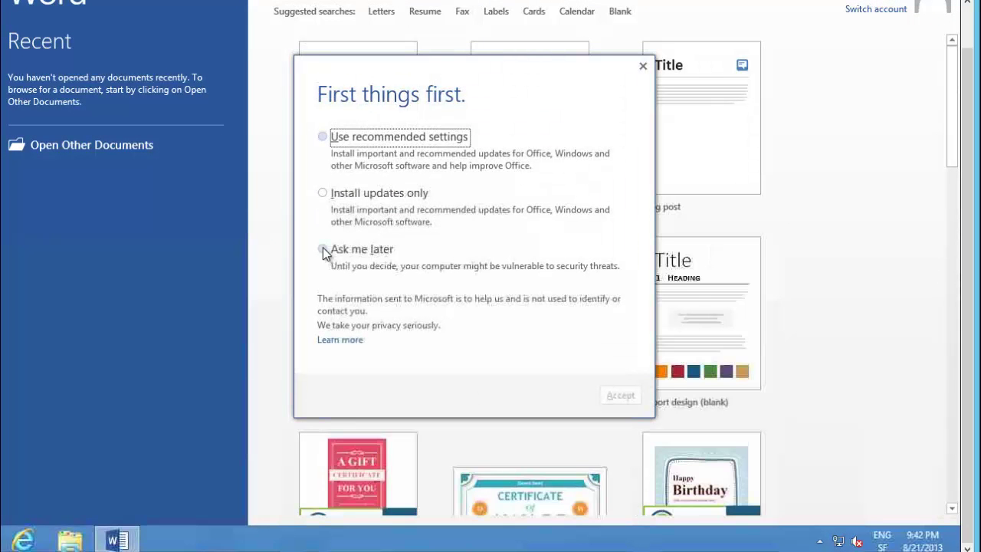
pyautogui.click(322, 249)
pyautogui.click(619, 396)
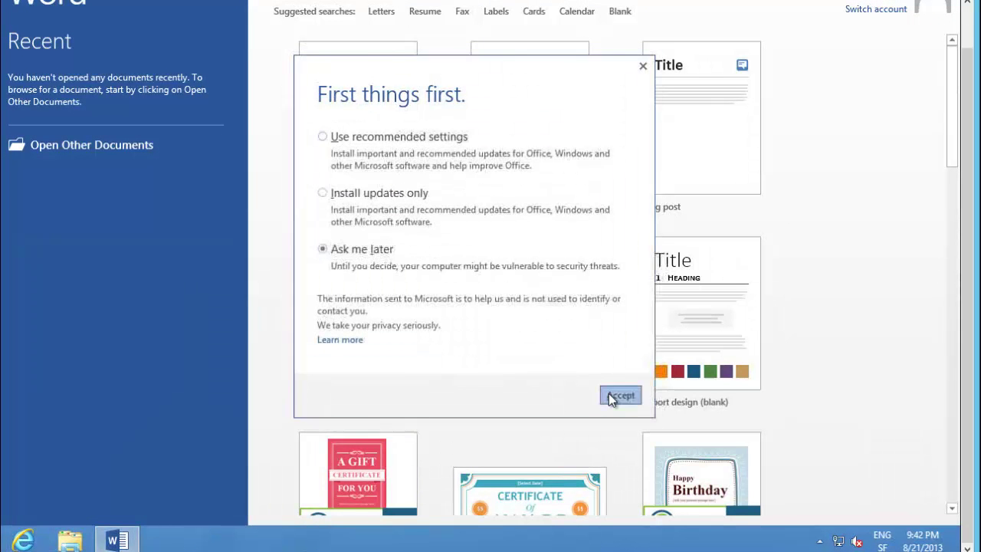
pyautogui.click(377, 138)
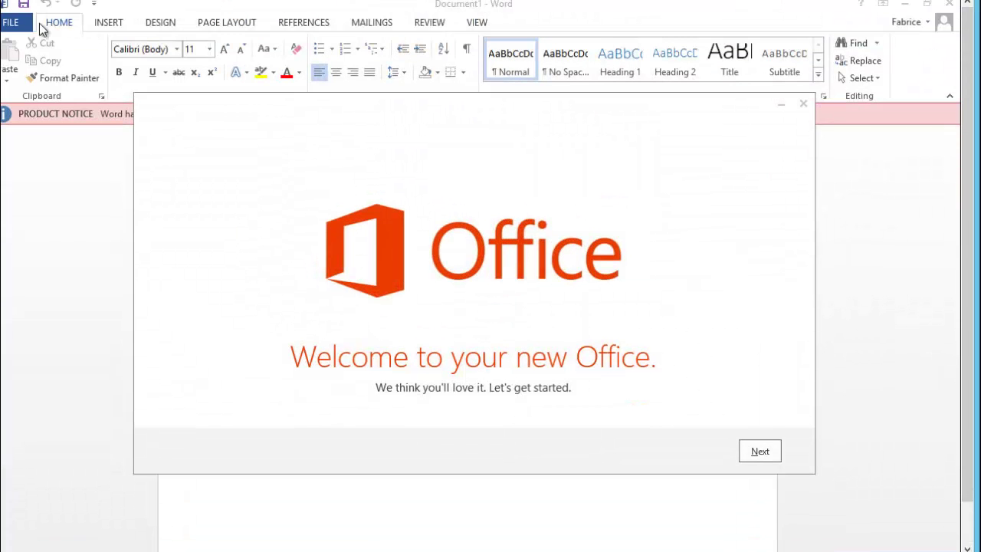
# Browse to \\srv1\docsconf through Open > Computer and open 'Doc conf VISA CARD'
pyautogui.click(25, 28)
pyautogui.click(24, 27)
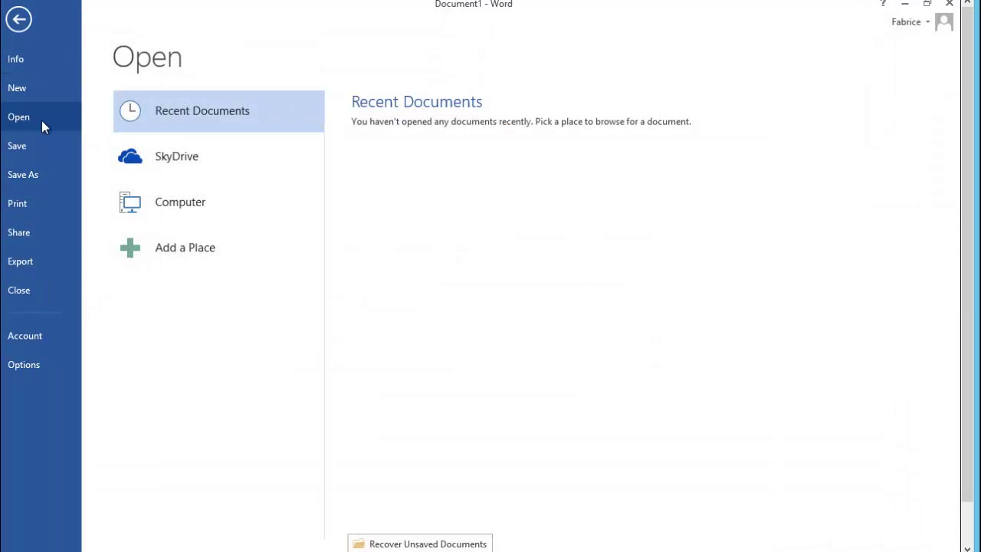
pyautogui.click(222, 205)
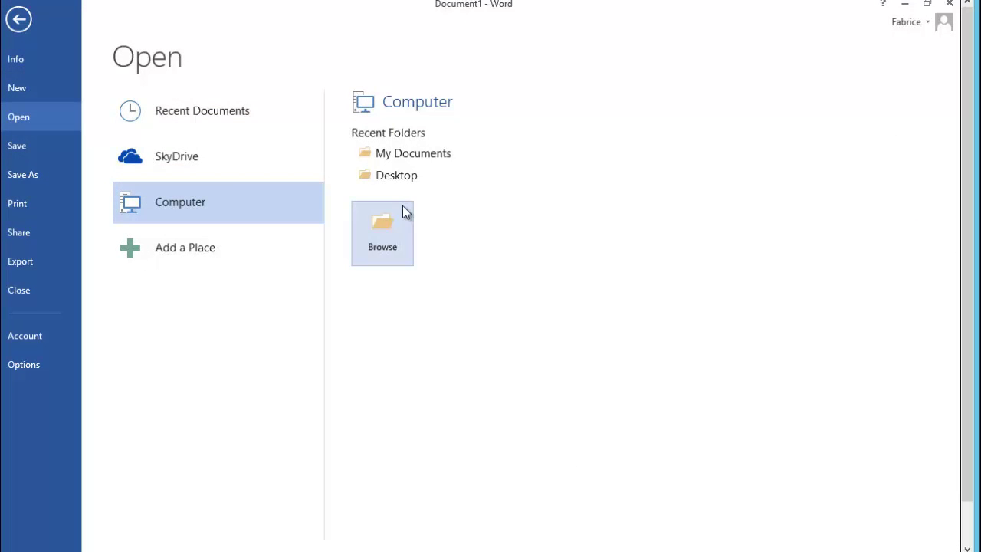
pyautogui.click(383, 245)
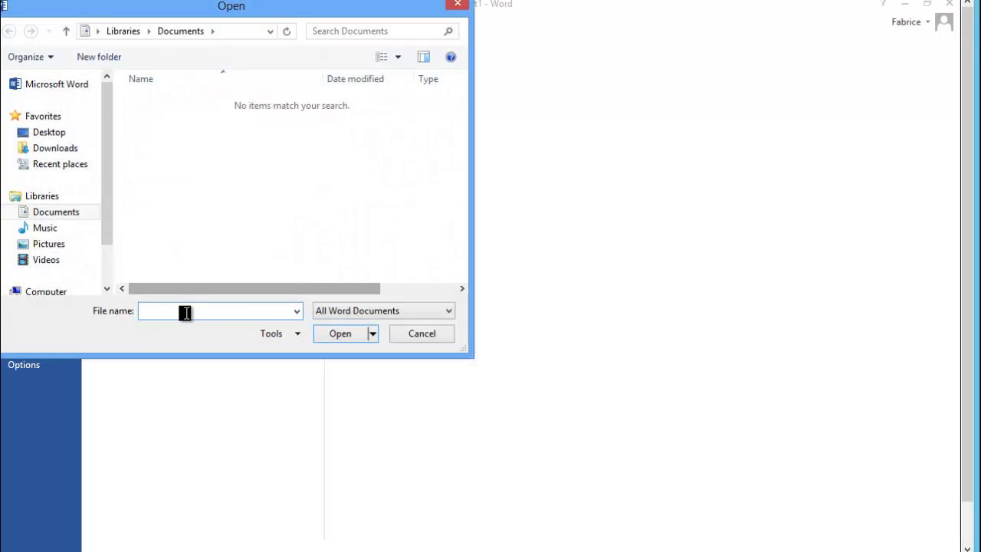
pyautogui.write('\\')
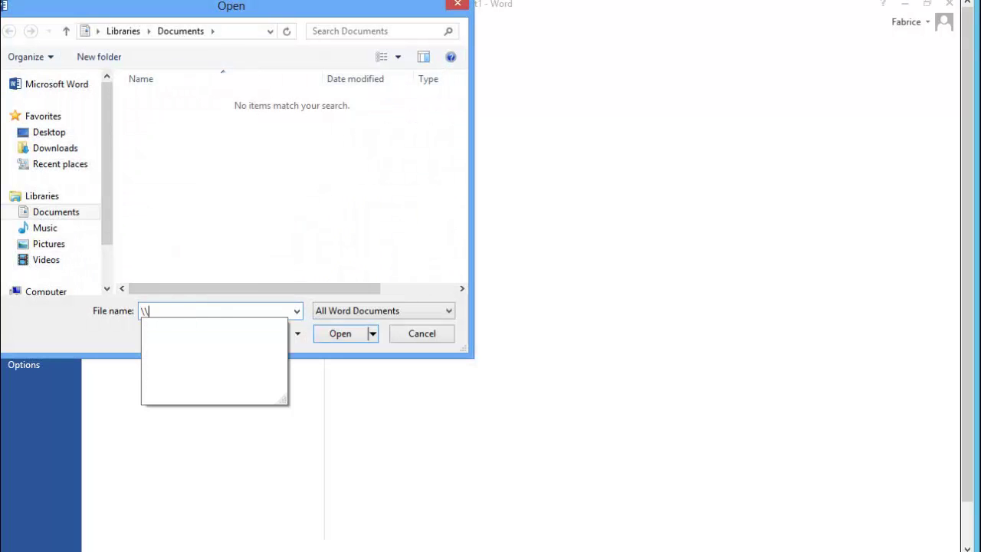
pyautogui.write('srv1')
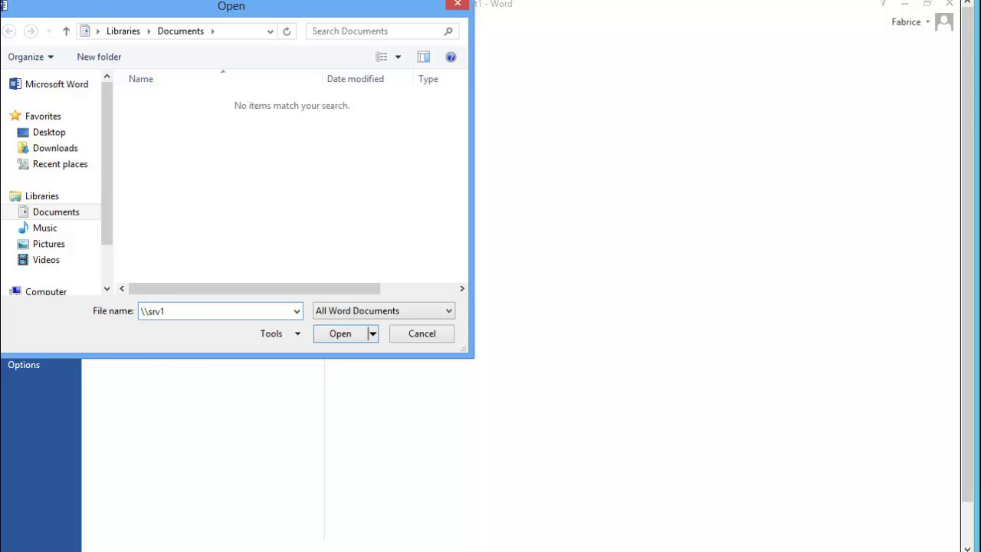
pyautogui.write('\\')
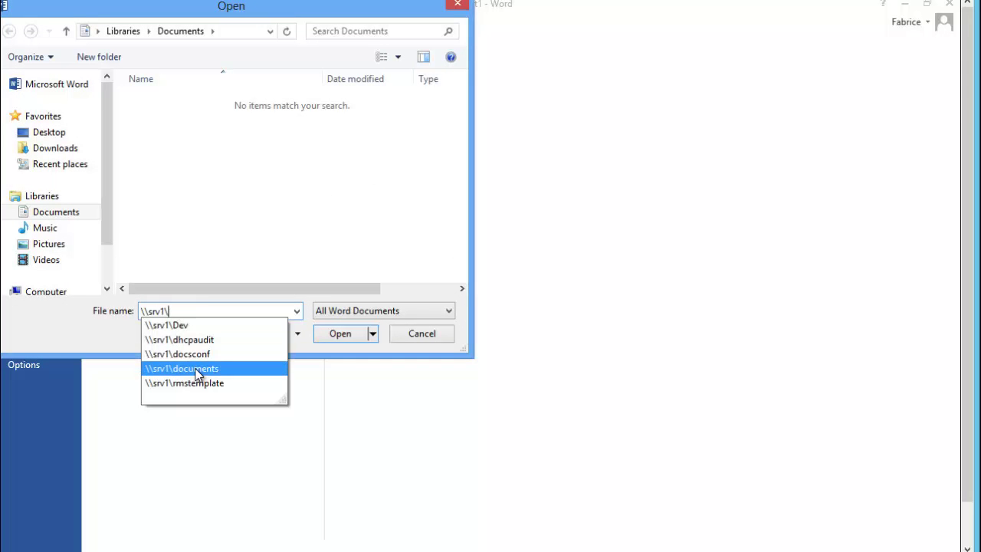
pyautogui.press('Up')
pyautogui.press('Return')
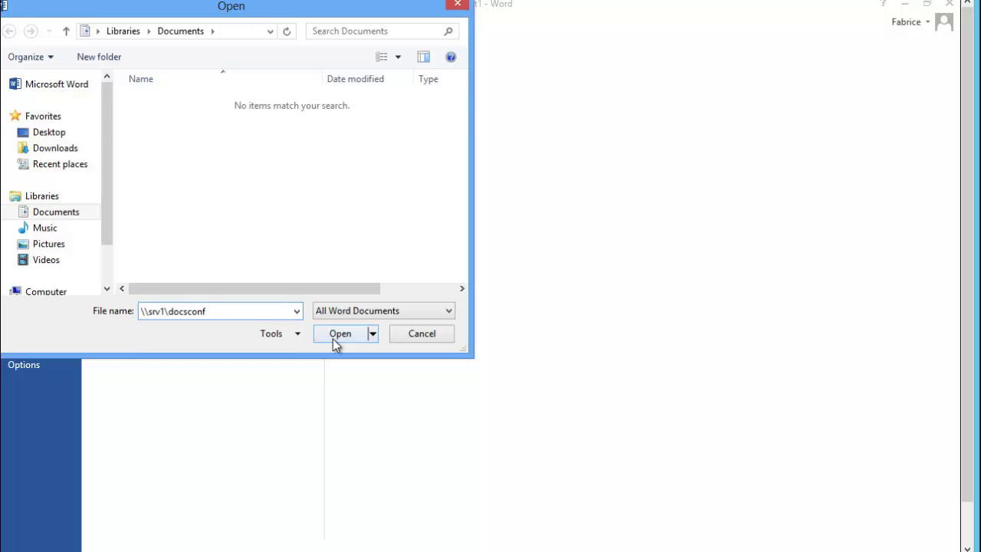
pyautogui.click(332, 339)
pyautogui.doubleClick(175, 103)
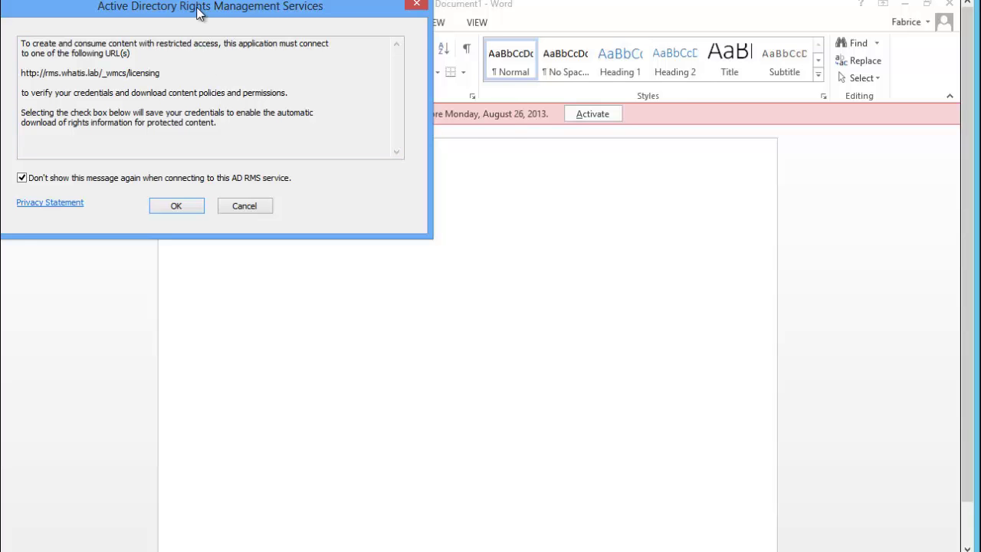
# Accept the AD RMS prompt, agree to use a Microsoft account, and reposition the wizard window
pyautogui.moveTo(197, 12); pyautogui.dragTo(312, 17)
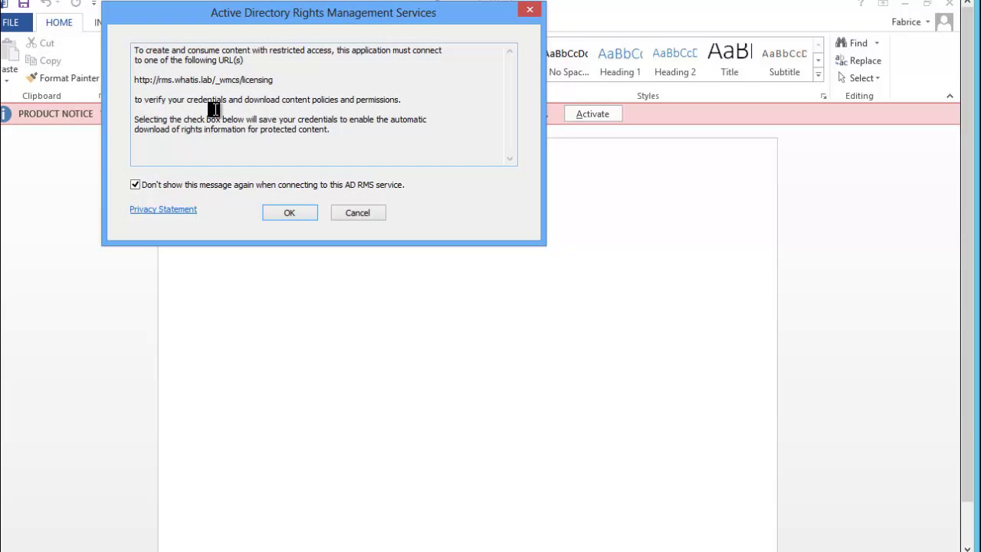
pyautogui.click(290, 215)
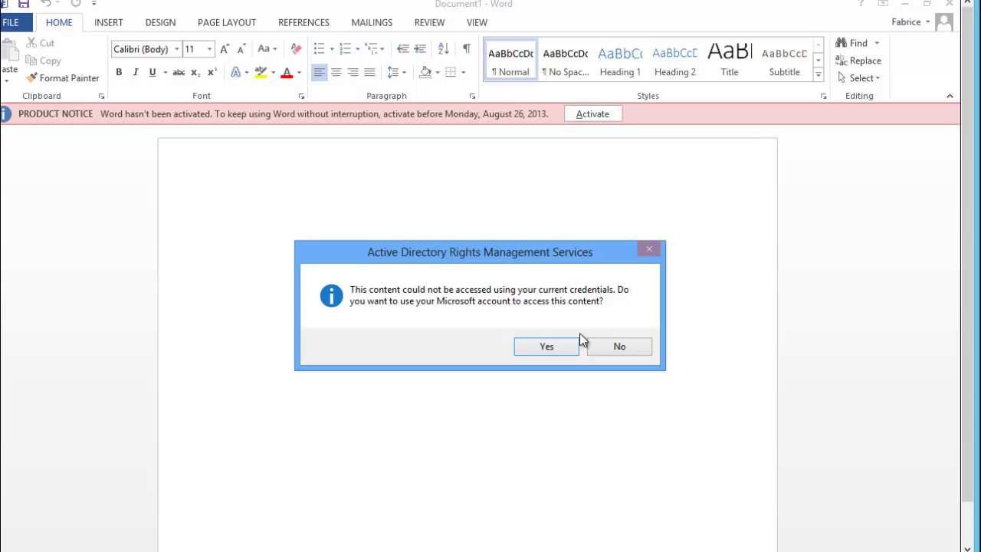
pyautogui.click(565, 351)
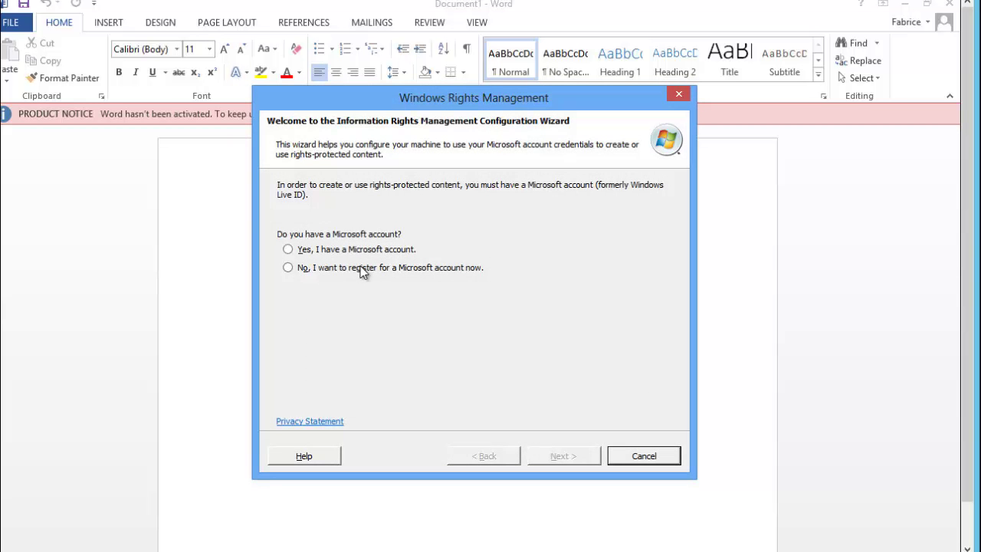
pyautogui.moveTo(564, 94); pyautogui.dragTo(539, 101)
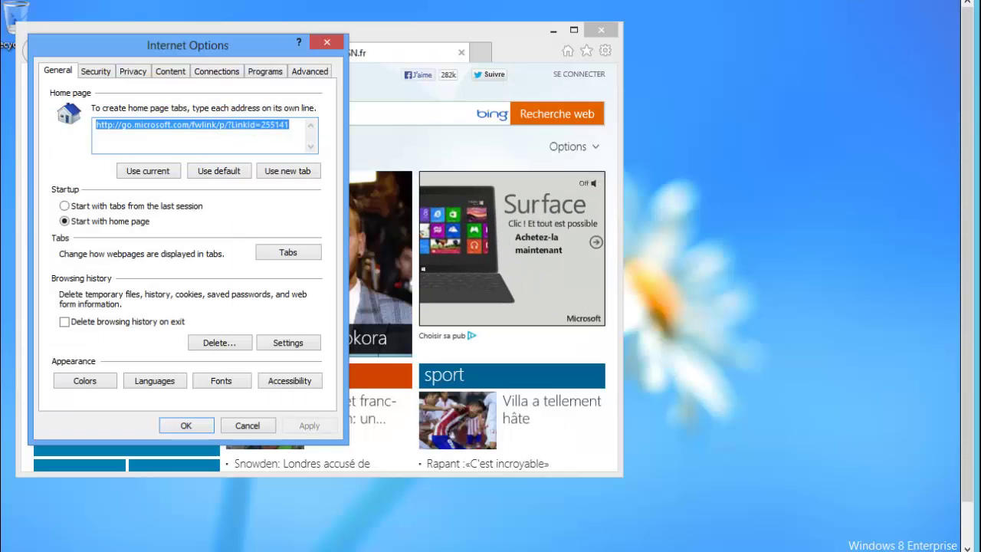
# Add rms.whatis.lab to the websites of the Local intranet zone
pyautogui.click(129, 73)
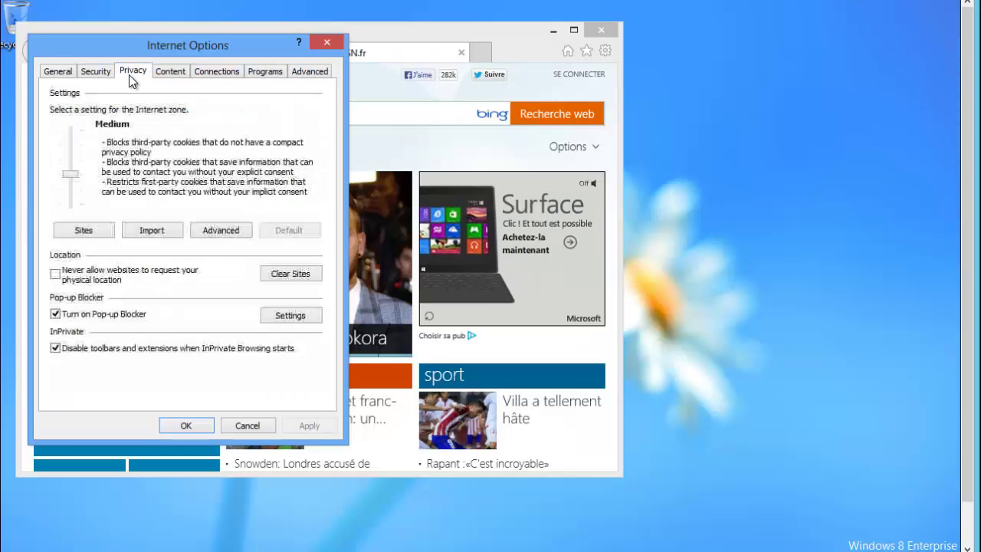
pyautogui.click(162, 72)
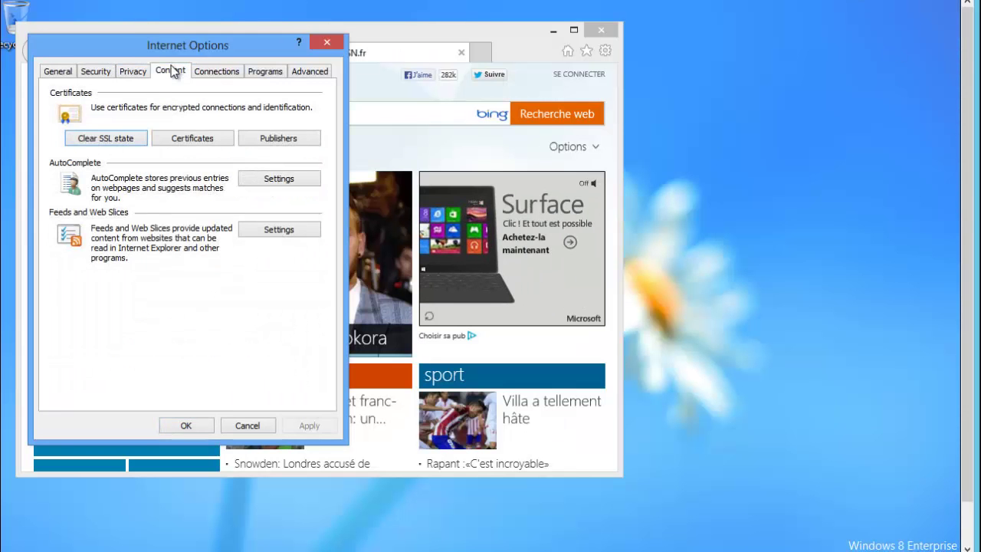
pyautogui.click(101, 73)
pyautogui.click(136, 129)
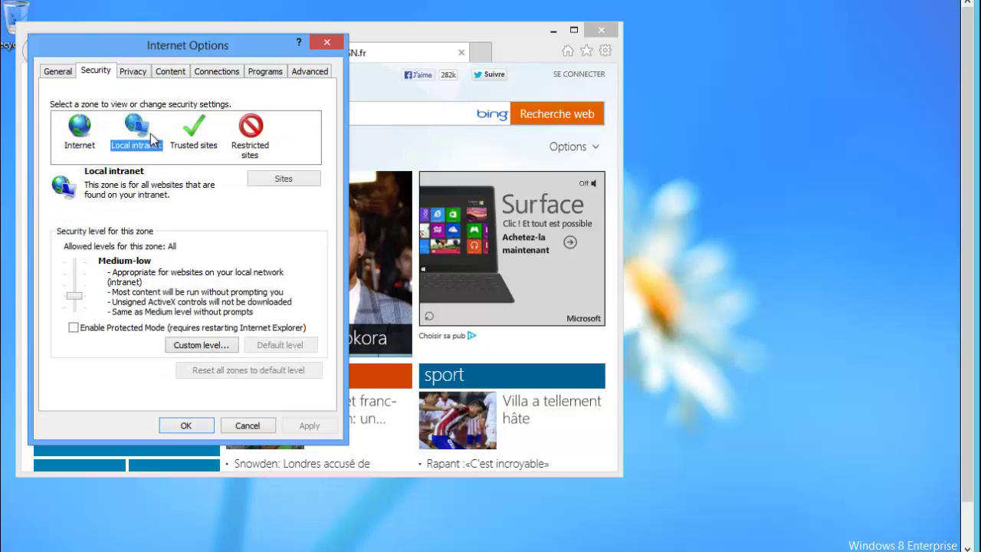
pyautogui.click(266, 179)
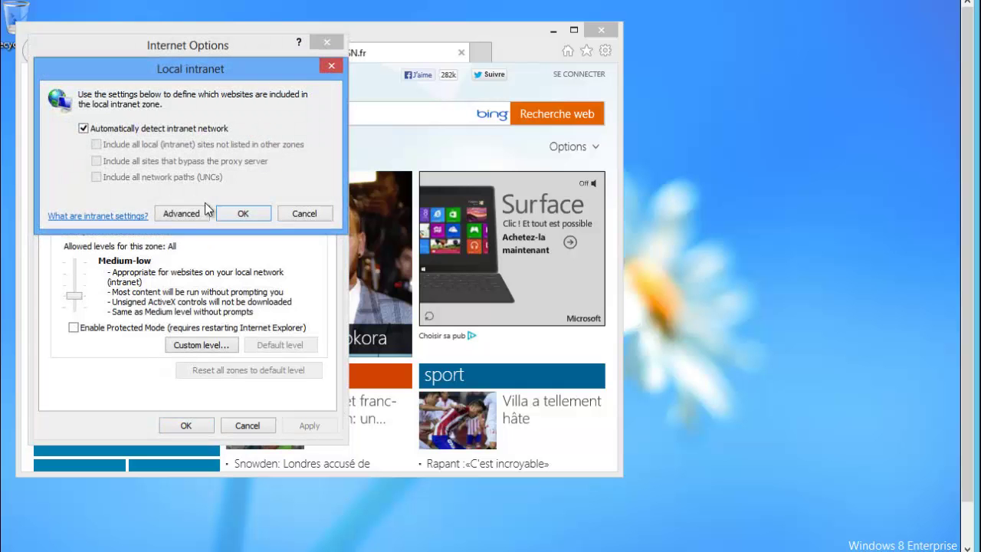
pyautogui.click(187, 215)
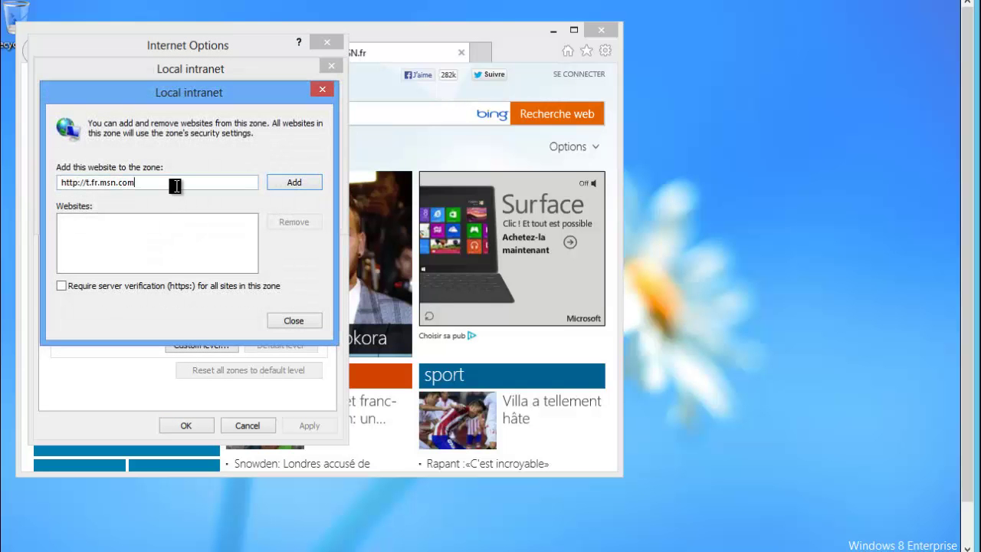
pyautogui.moveTo(175, 183); pyautogui.dragTo(4, 181)
pyautogui.write('rm')
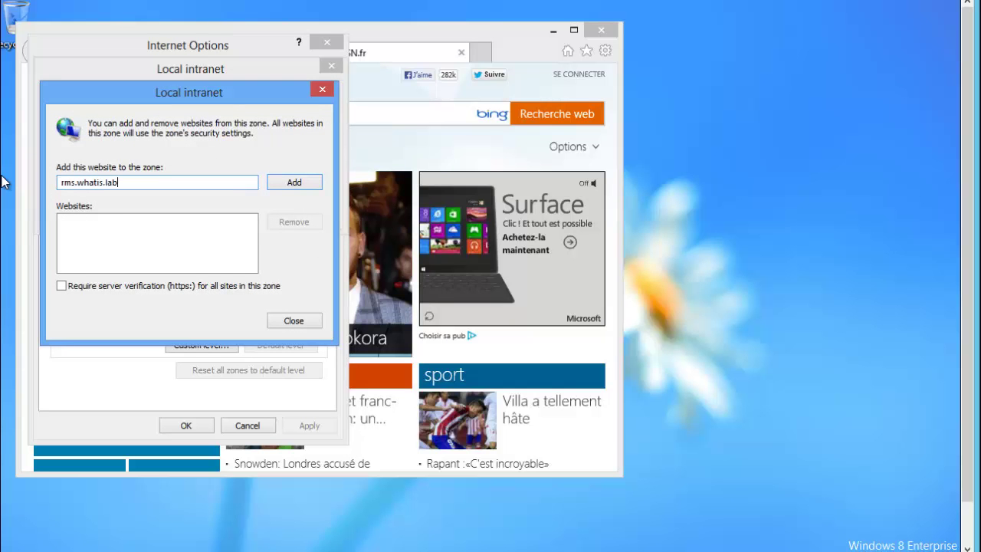
pyautogui.write('s.whatis.lab')
pyautogui.click(277, 184)
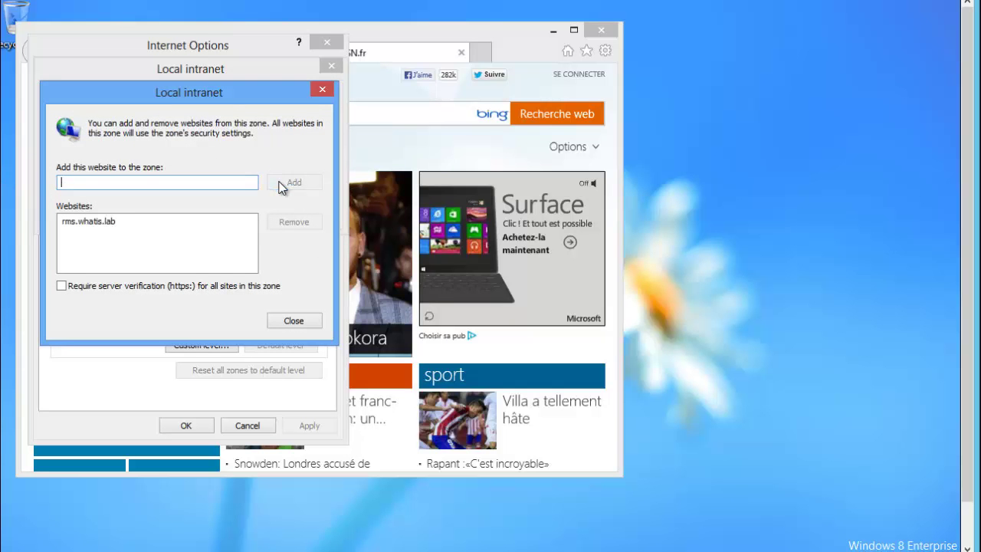
# Lower the Local intranet security level to Low and save Internet Options
pyautogui.click(294, 321)
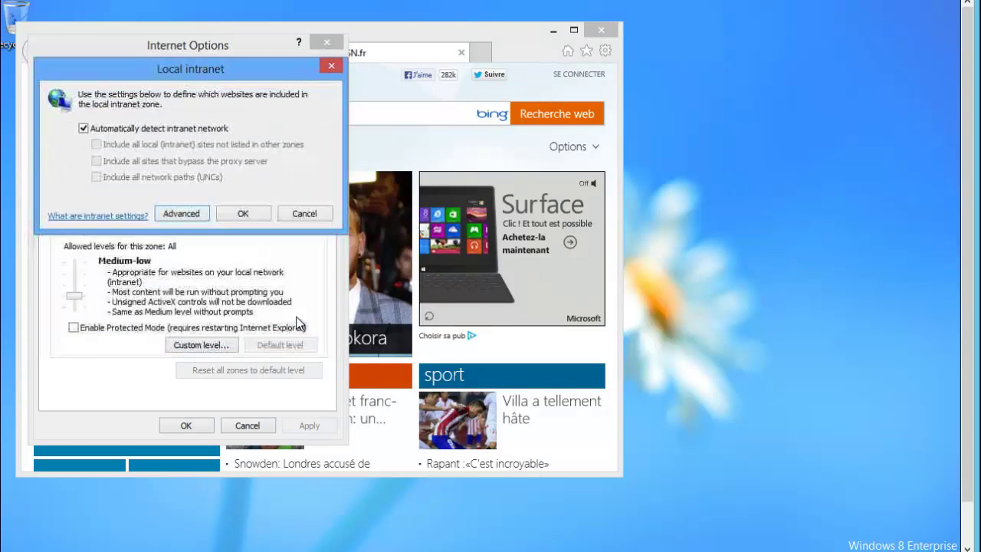
pyautogui.click(244, 214)
pyautogui.moveTo(71, 301); pyautogui.dragTo(76, 322)
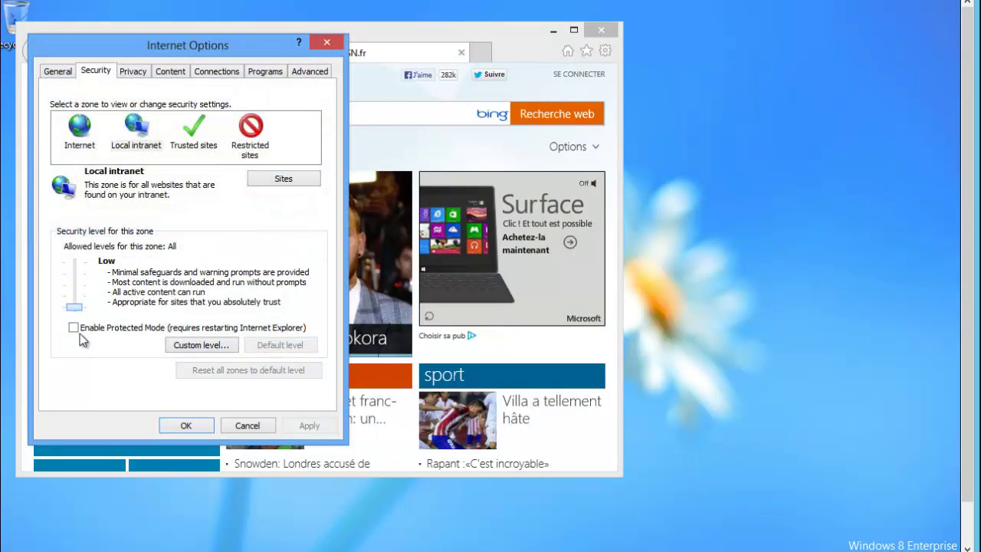
pyautogui.click(186, 425)
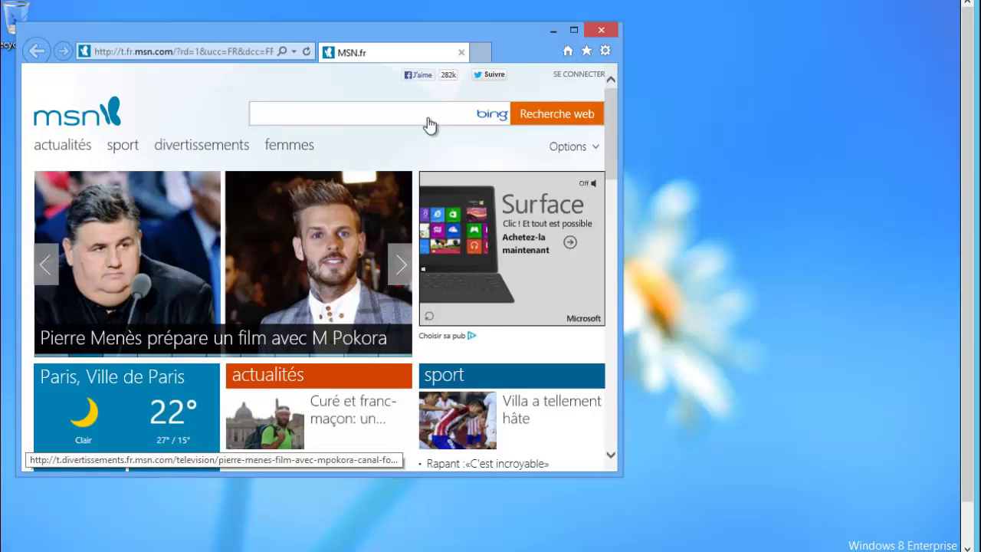
# Minimize Internet Explorer and bring the Word 2013 window back
pyautogui.click(552, 31)
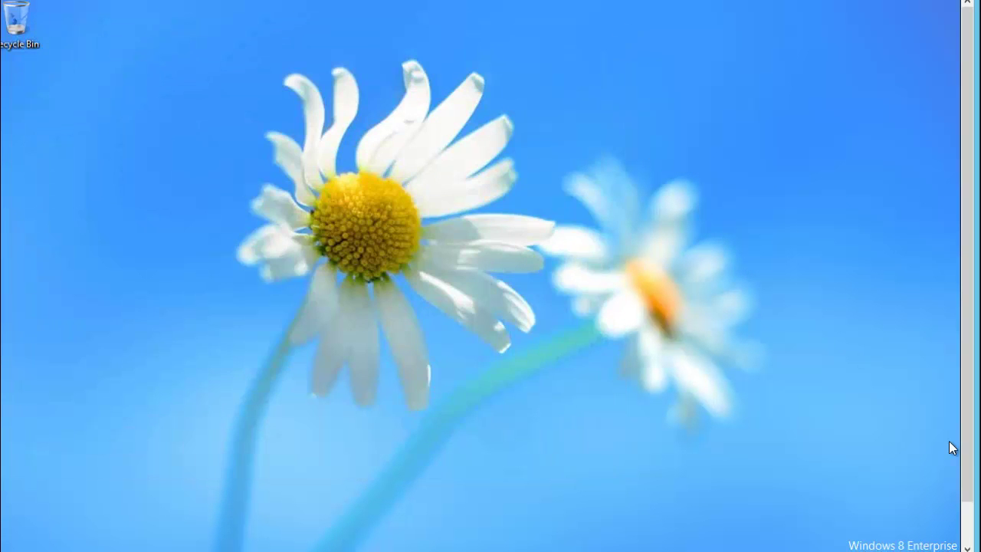
pyautogui.scroll(-1, 968, 444)
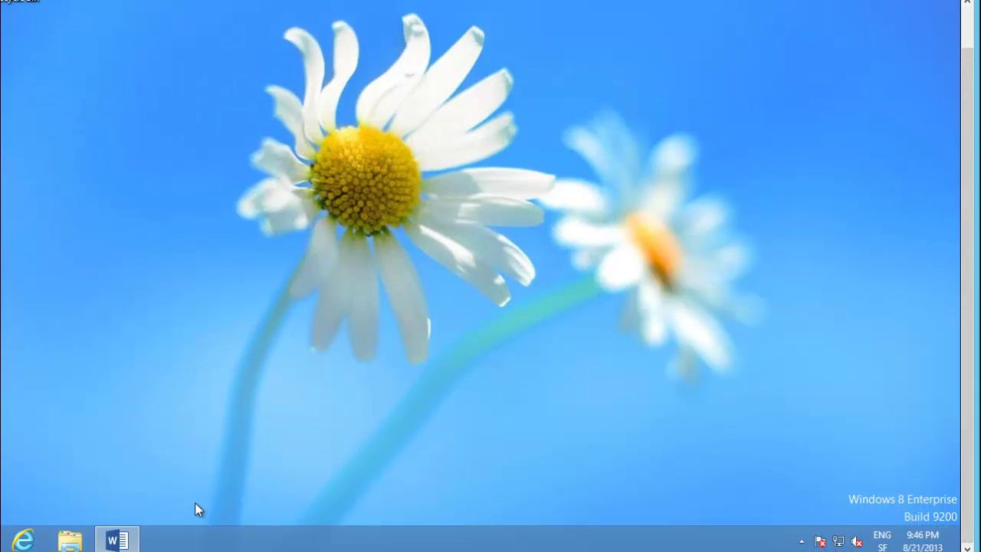
pyautogui.click(117, 540)
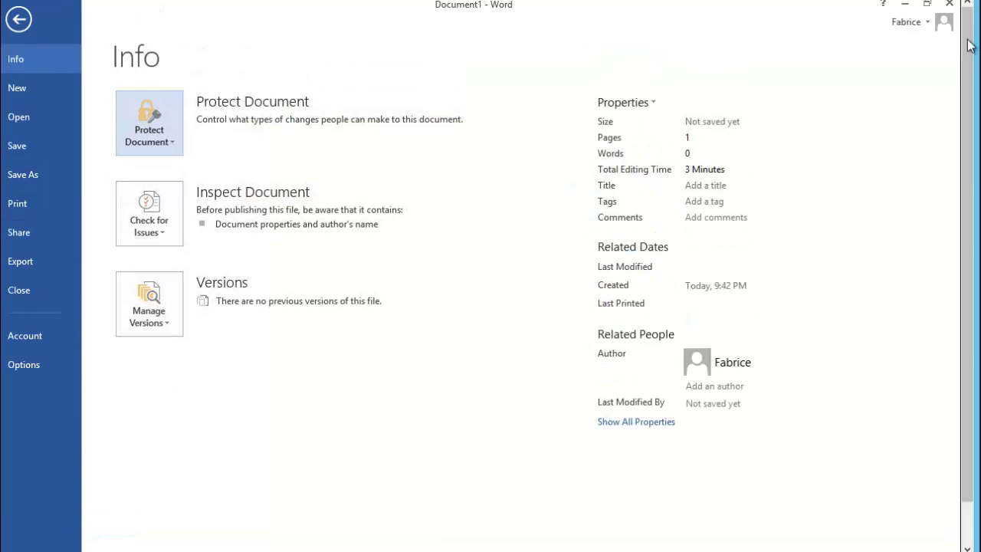
pyautogui.scroll(1, 964, 92)
pyautogui.click(20, 23)
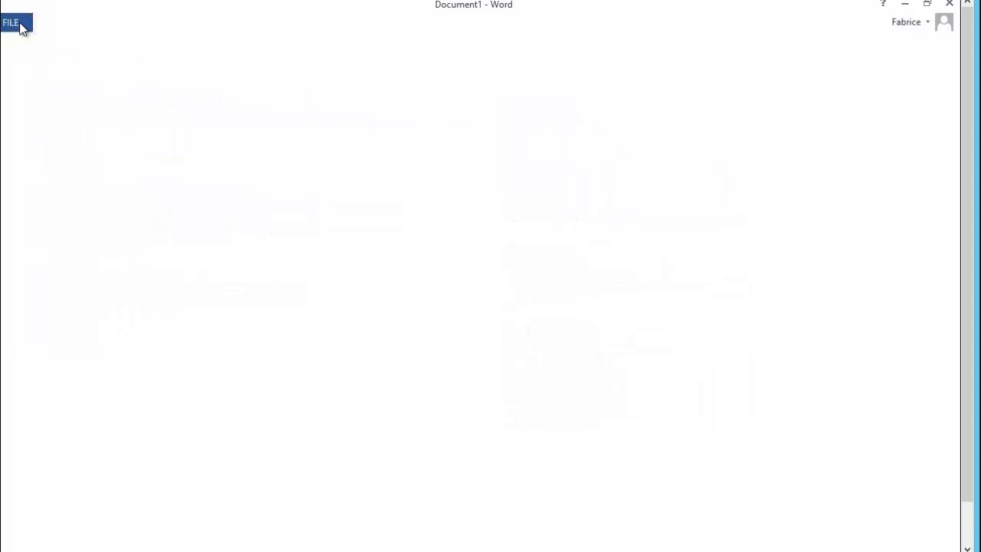
# Open the Doc conf VISA CARD document from the docsconf share
pyautogui.click(20, 25)
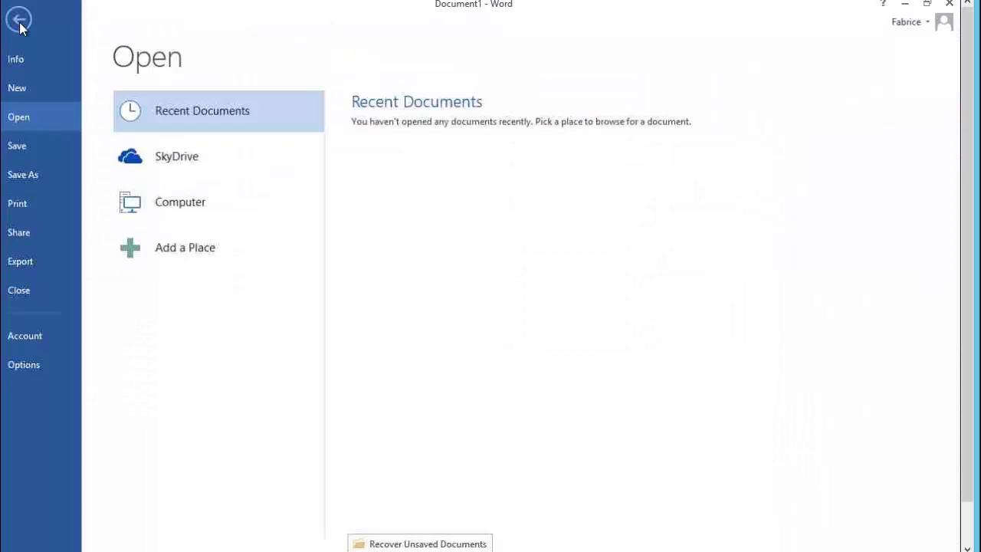
pyautogui.click(205, 201)
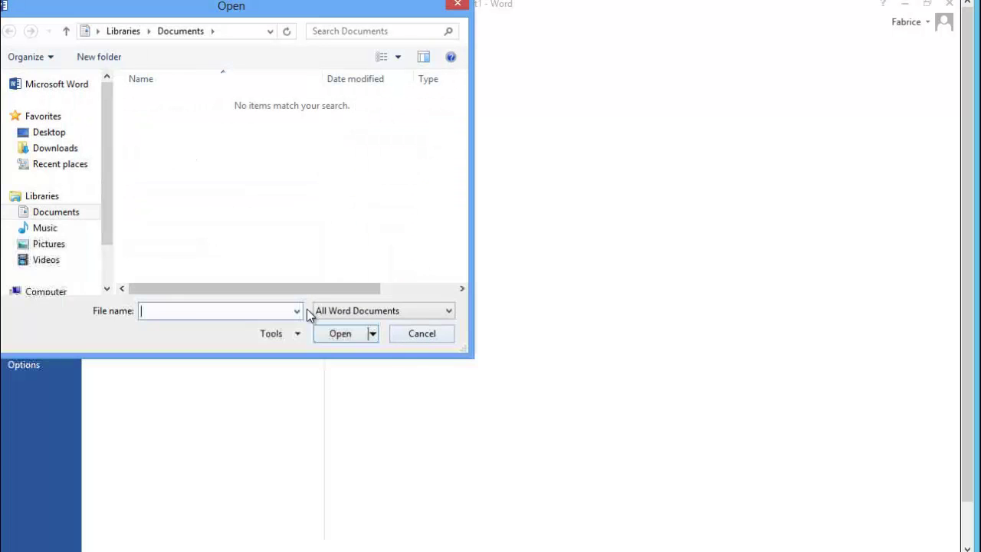
pyautogui.click(296, 310)
pyautogui.click(246, 328)
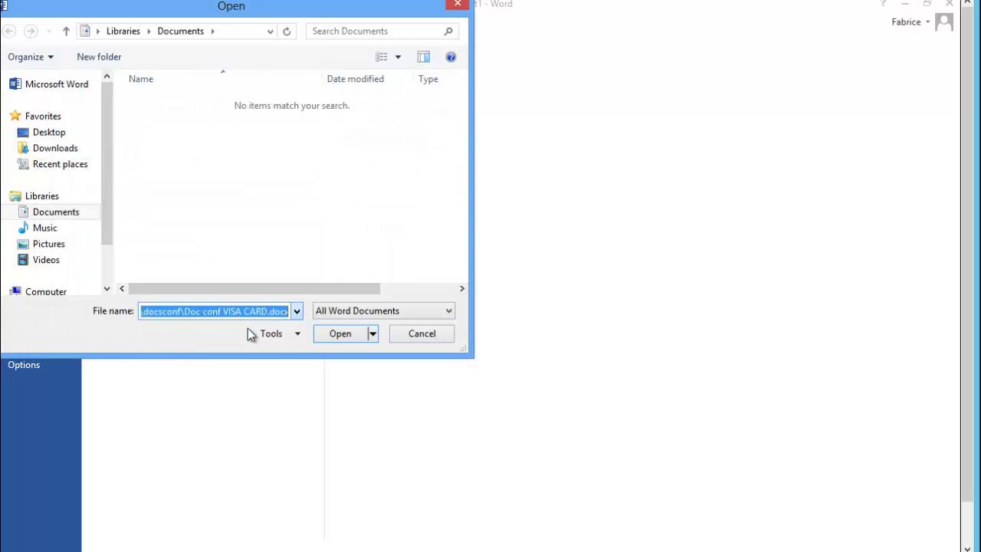
pyautogui.click(339, 335)
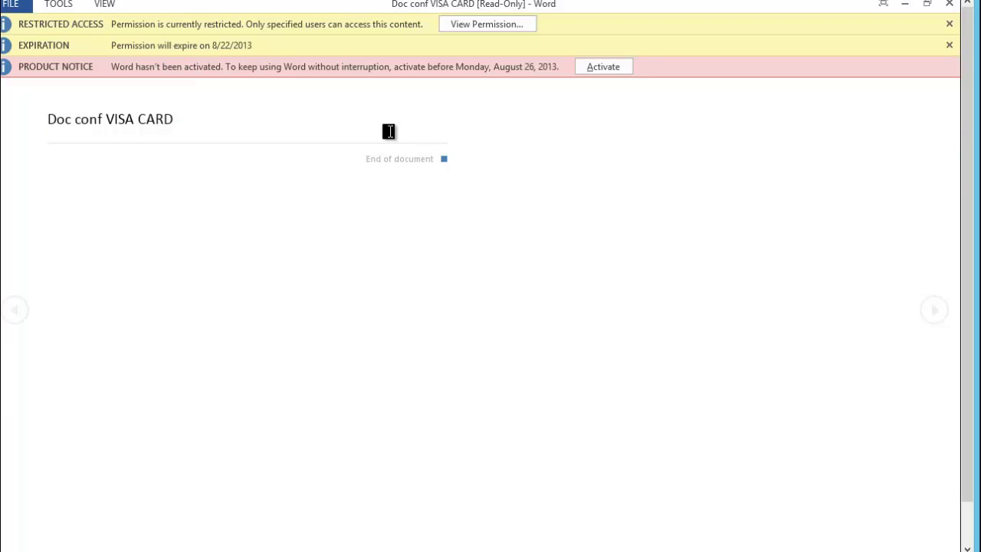
pyautogui.moveTo(136, 116); pyautogui.dragTo(159, 123)
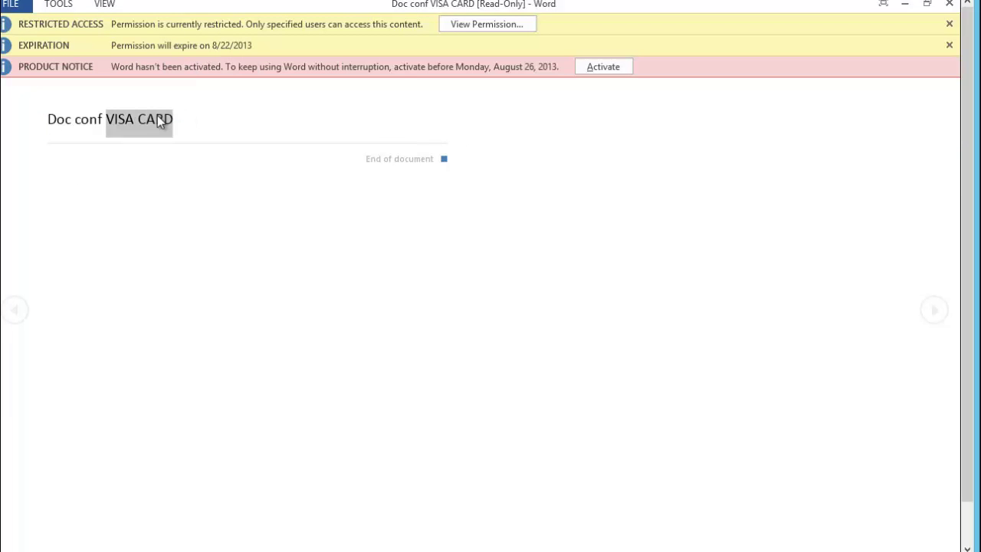
pyautogui.rightClick(160, 123)
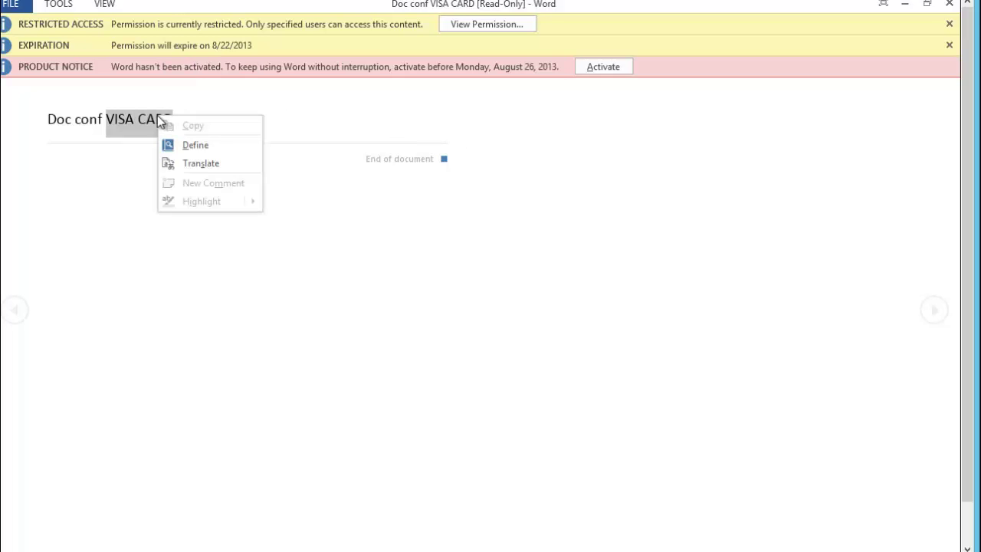
pyautogui.click(14, 4)
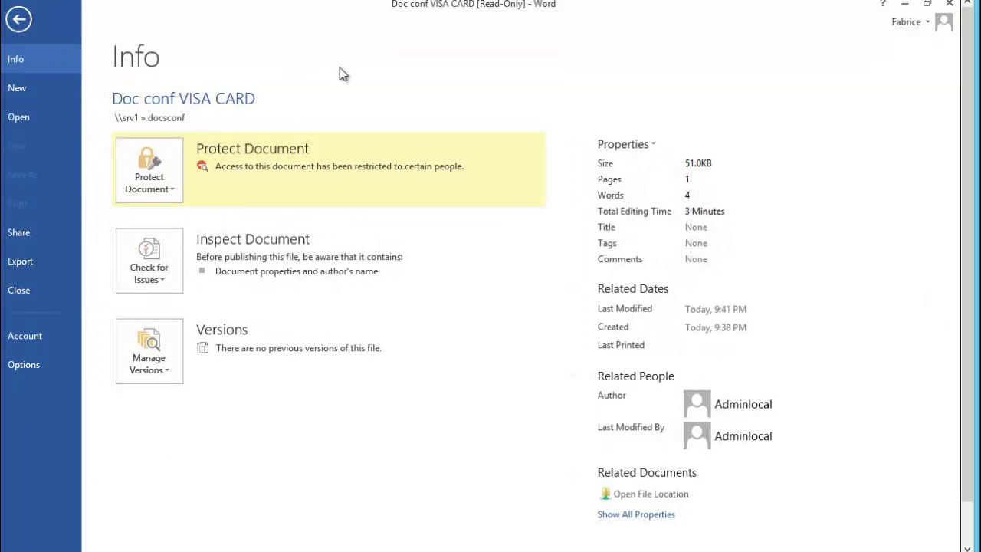
pyautogui.press('Escape')
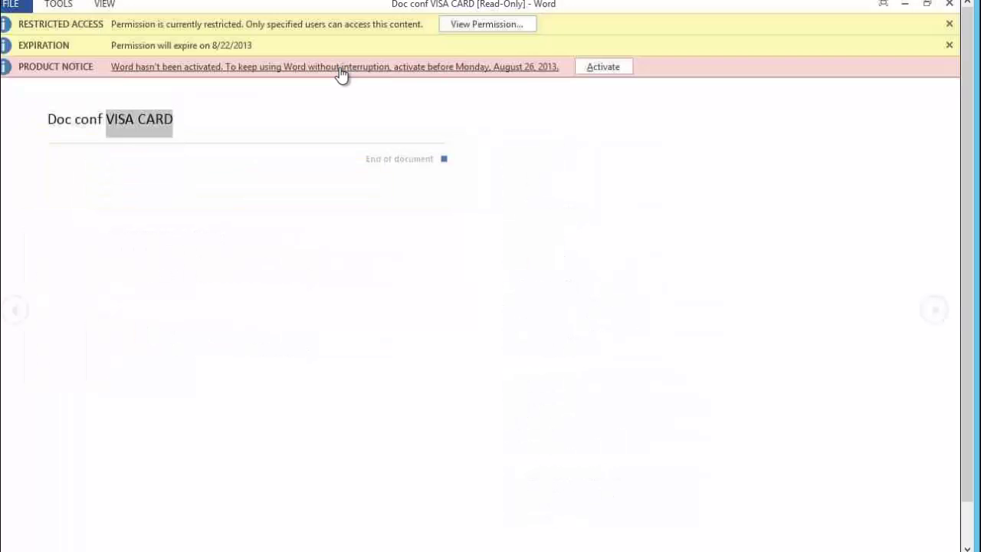
pyautogui.click(478, 23)
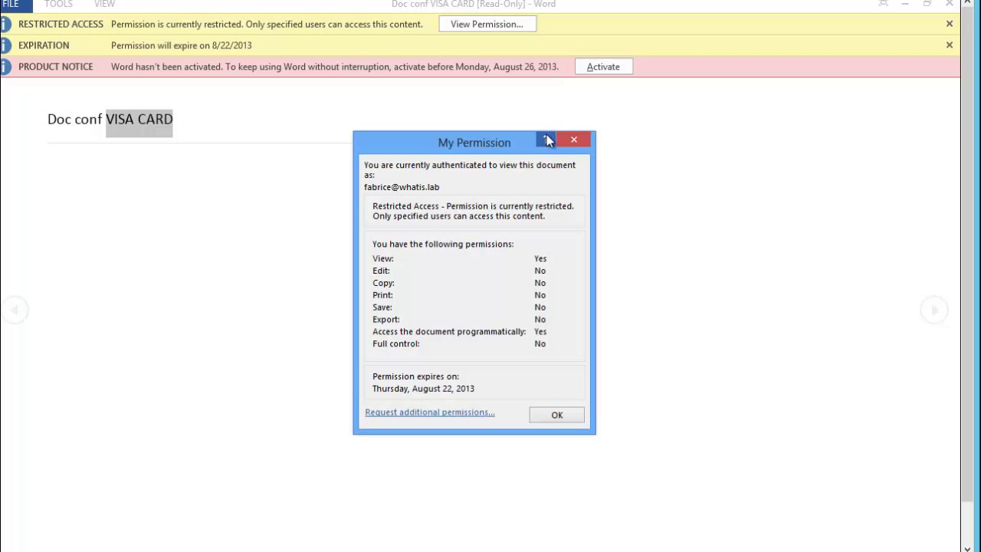
pyautogui.click(573, 138)
pyautogui.hotkey('alt', 'f')
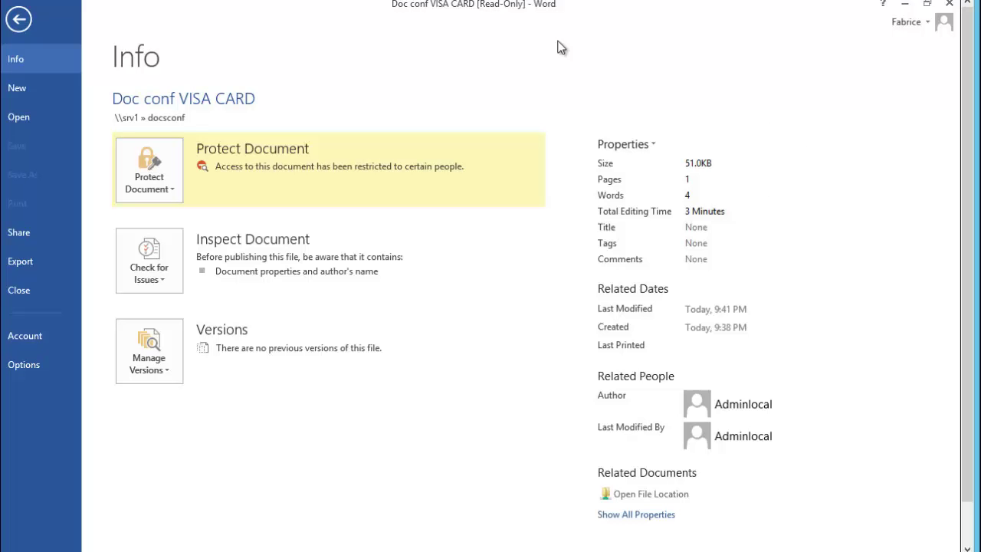
pyautogui.press('Escape')
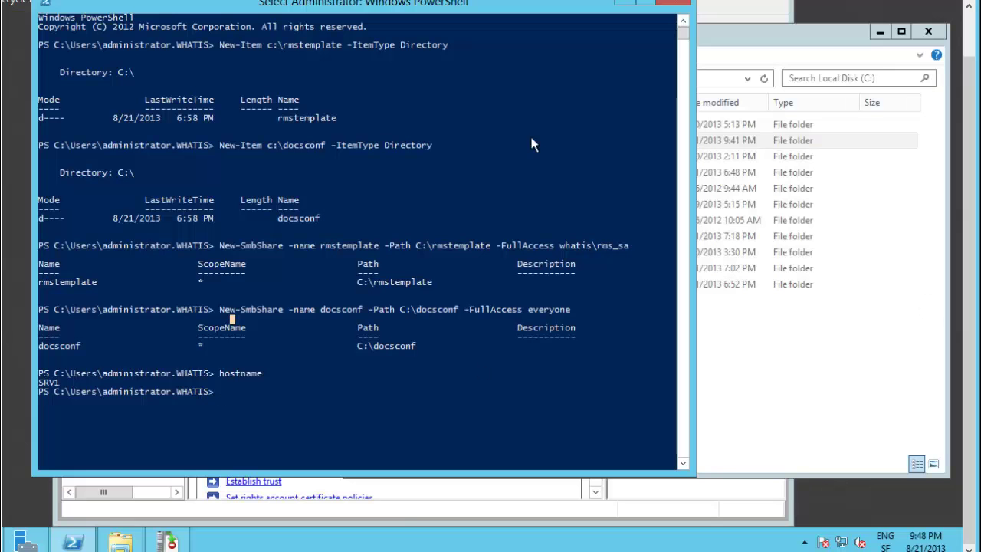
# Switch from PowerShell to the AD RMS console and select the Rights Policy Templates node
pyautogui.click(622, 6)
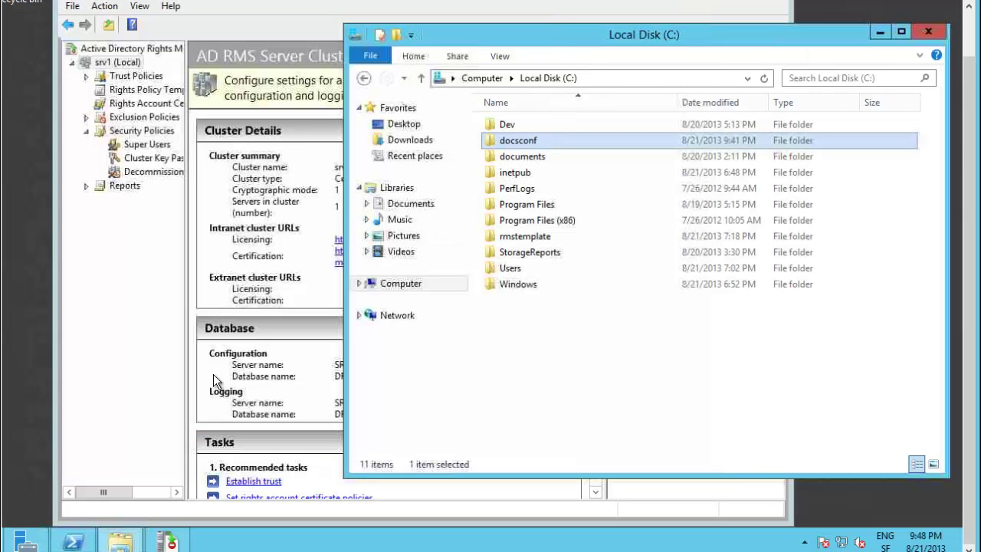
pyautogui.click(241, 9)
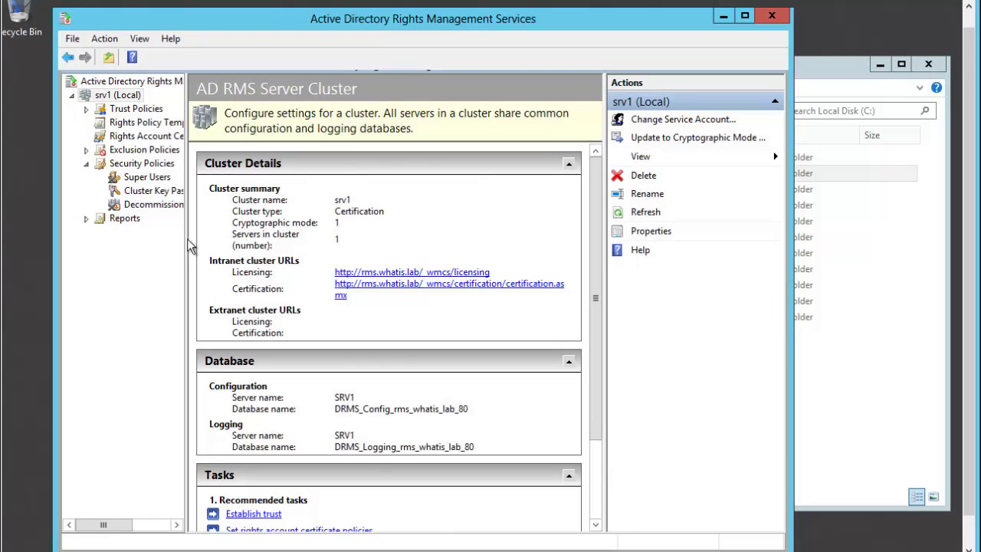
pyautogui.click(149, 125)
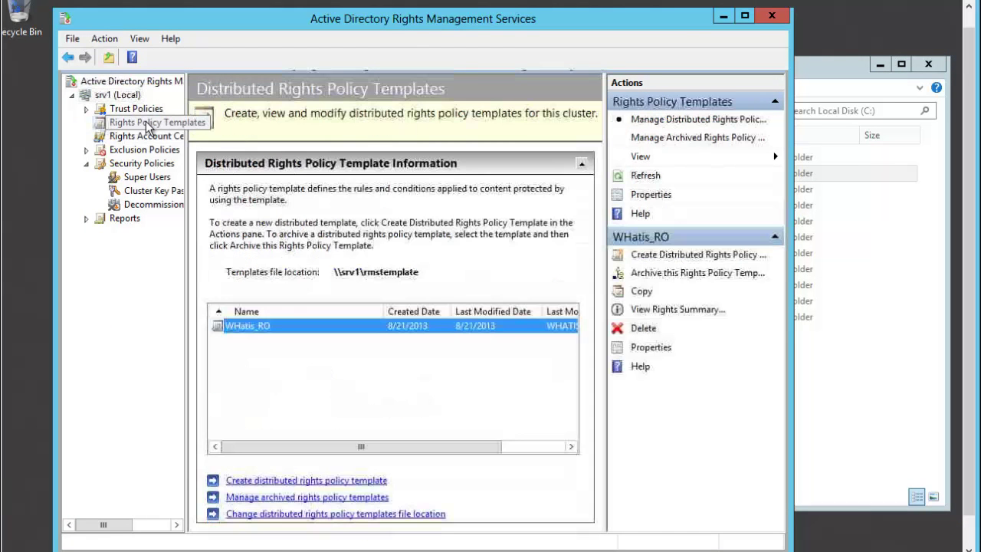
pyautogui.rightClick(149, 125)
pyautogui.click(294, 483)
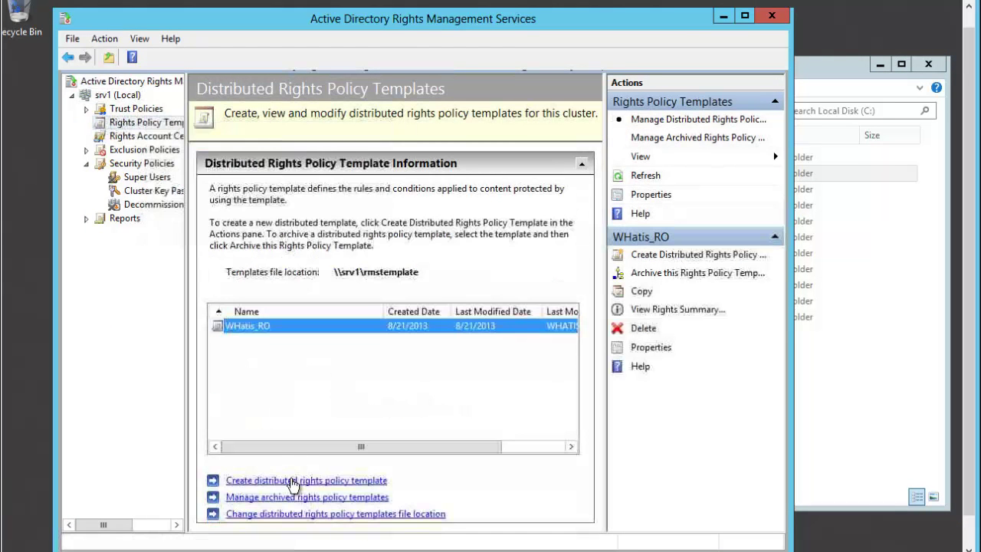
# Start a new distributed rights policy template with an English (United States) name 'pas forwarder' and description
pyautogui.click(294, 482)
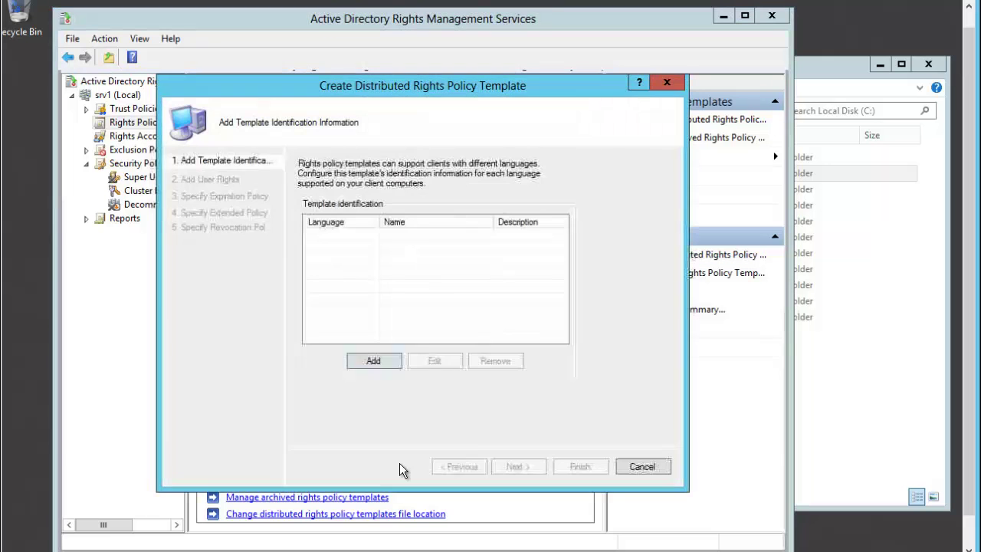
pyautogui.click(373, 361)
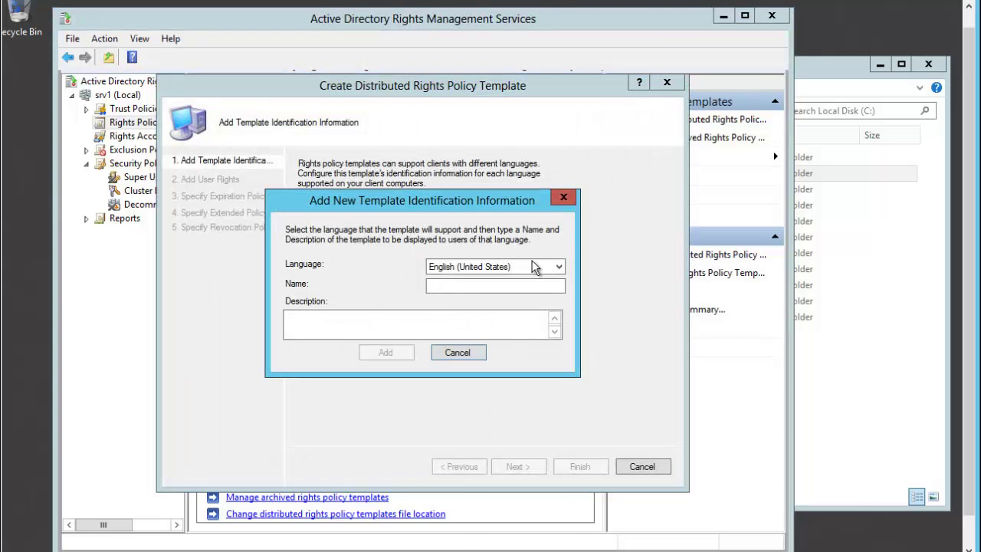
pyautogui.click(540, 273)
pyautogui.click(541, 277)
pyautogui.click(532, 286)
pyautogui.click(525, 288)
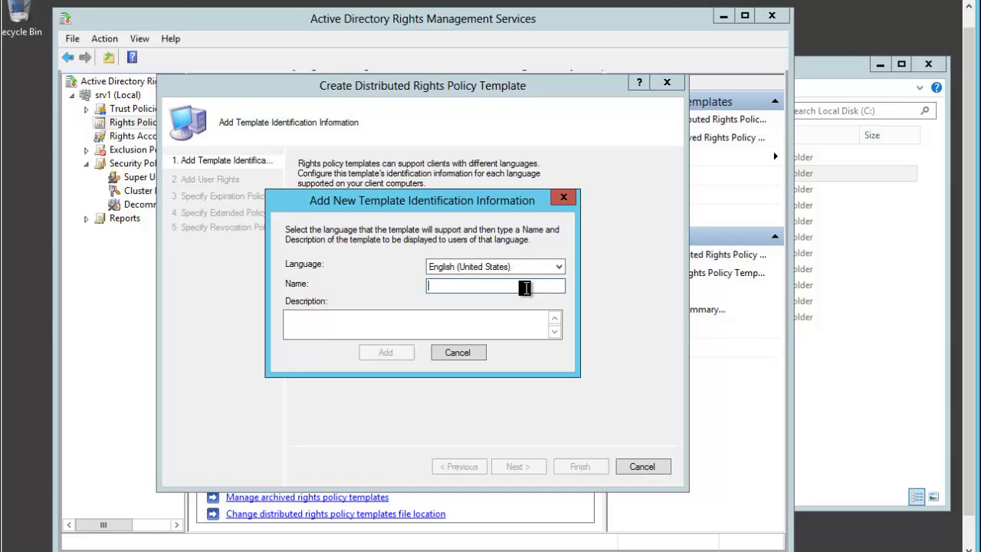
pyautogui.write('pas forwarder')
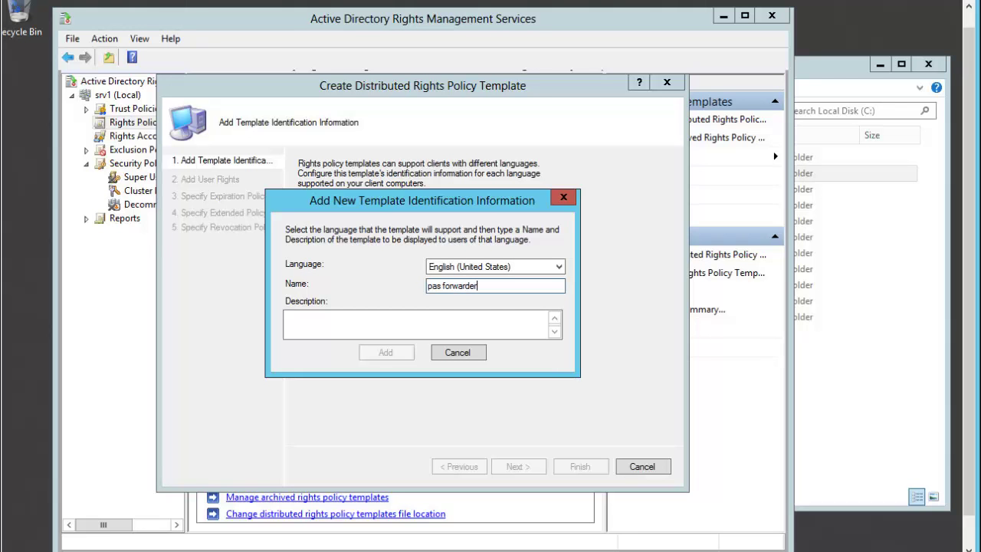
pyautogui.click(513, 330)
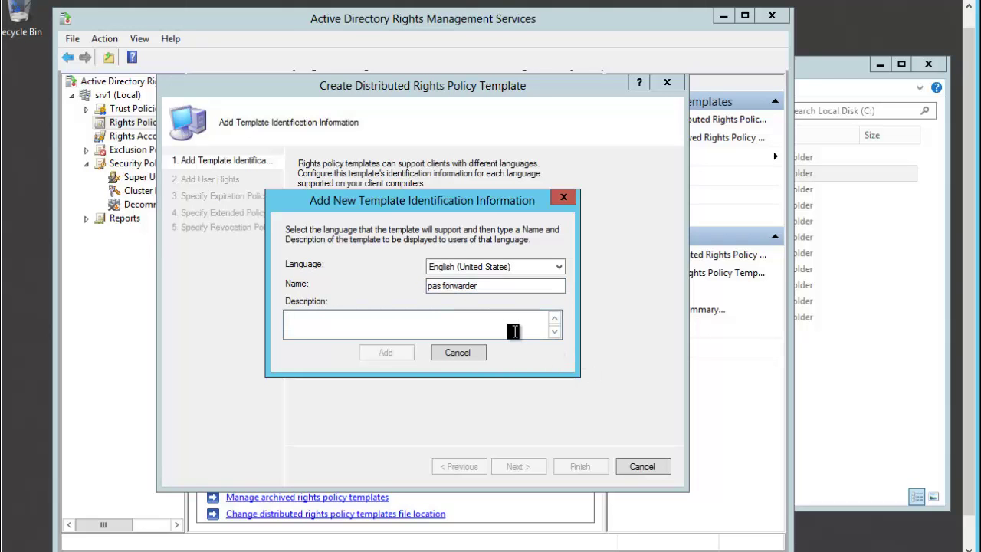
pyautogui.write('infos reste ds outlook')
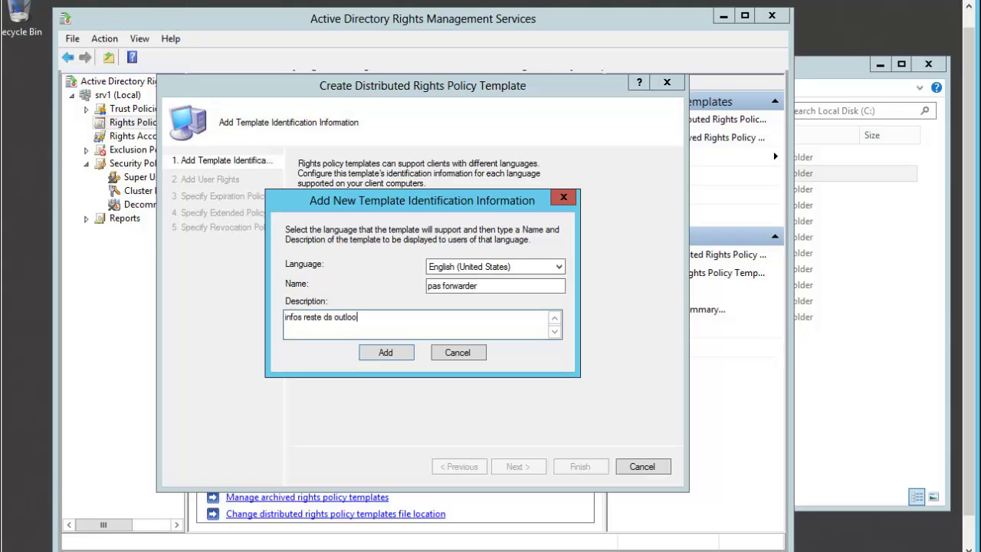
pyautogui.click(404, 354)
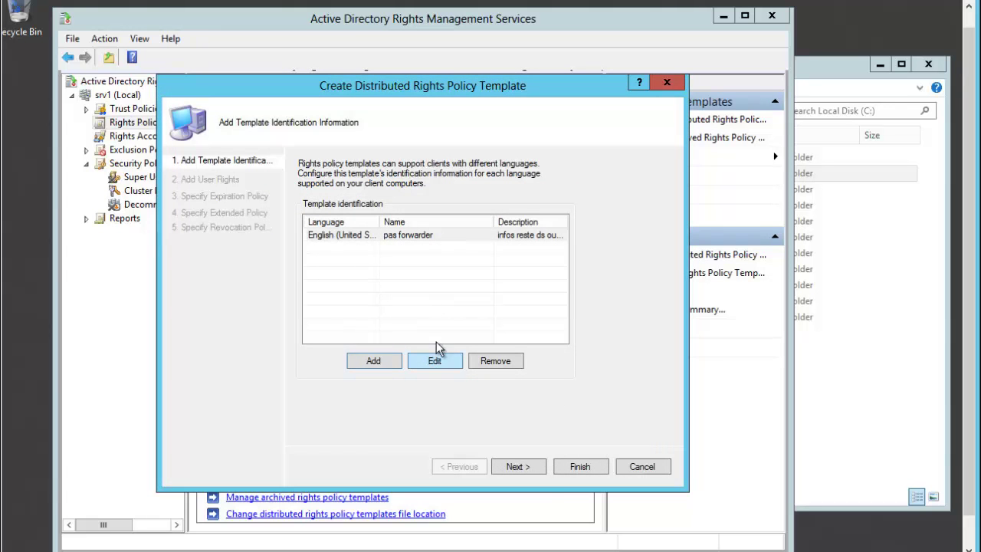
# Try adding the managers group to the template's user rights; it's rejected for lacking an e-mail address
pyautogui.click(538, 467)
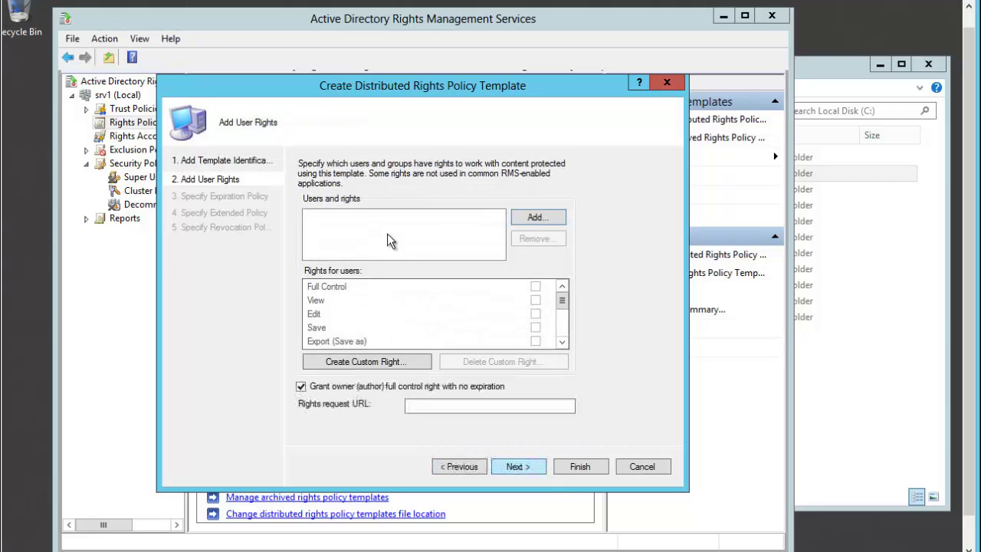
pyautogui.click(537, 218)
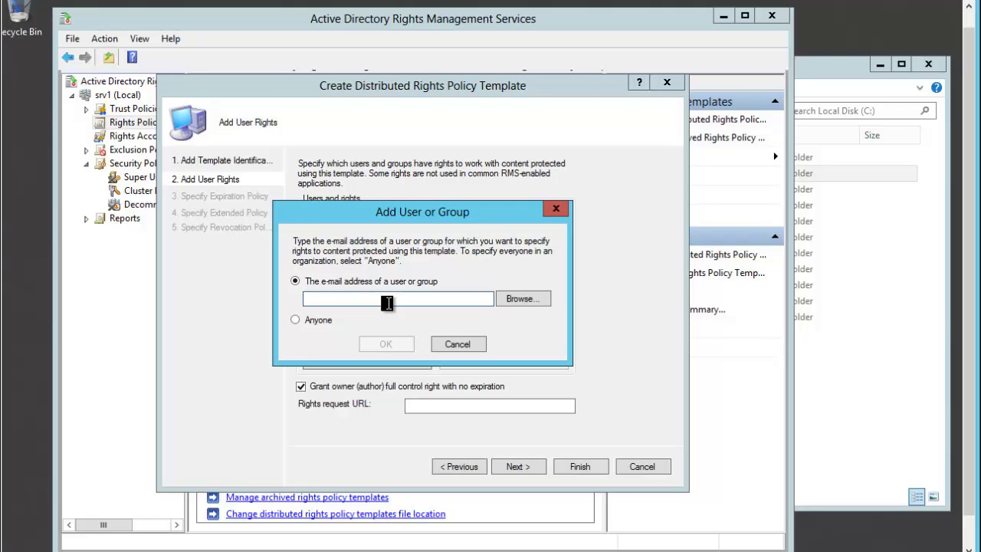
pyautogui.write('man')
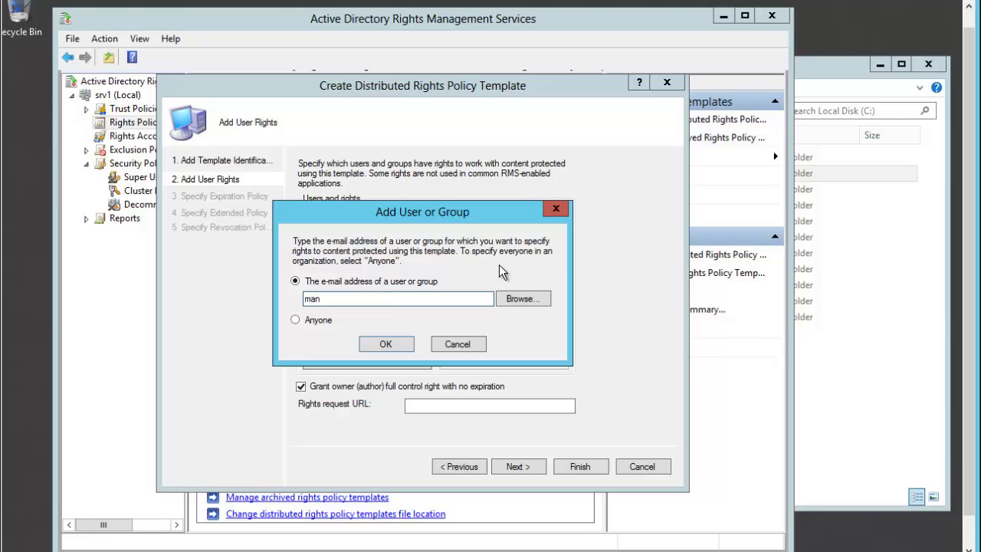
pyautogui.click(518, 301)
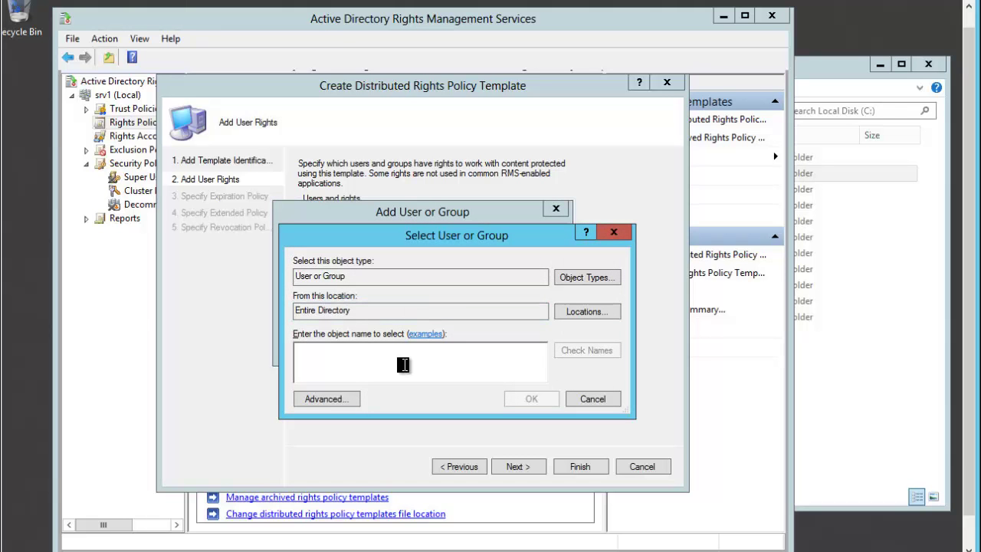
pyautogui.write('manager')
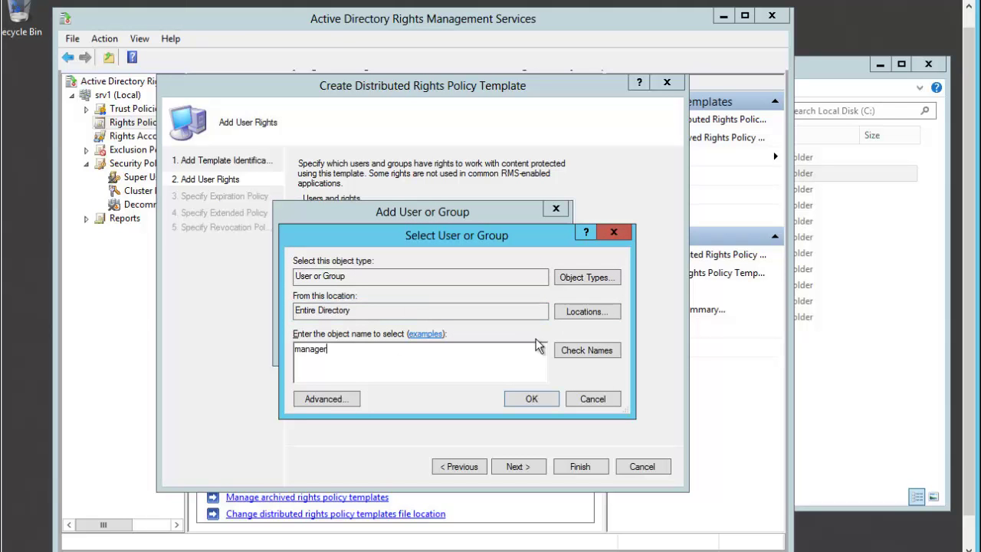
pyautogui.click(587, 350)
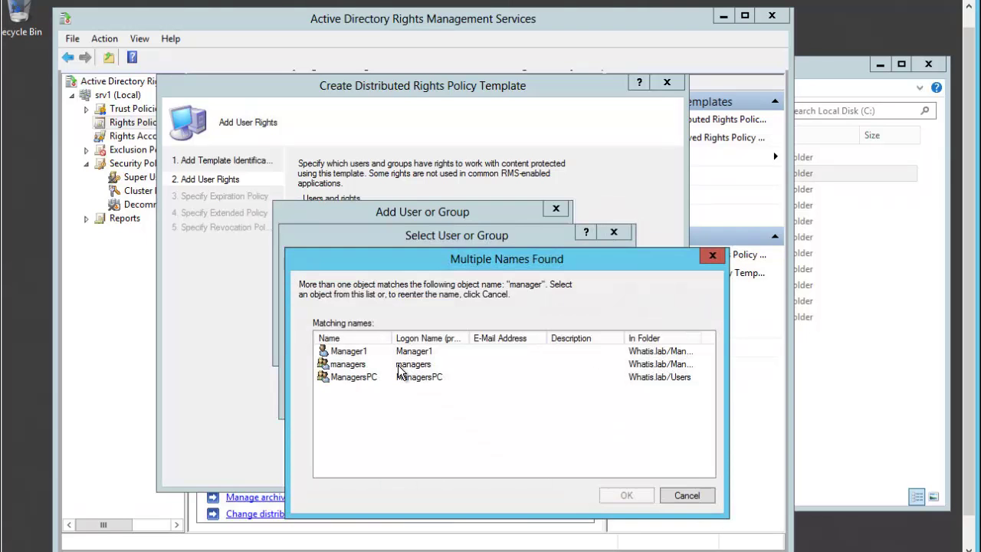
pyautogui.doubleClick(354, 365)
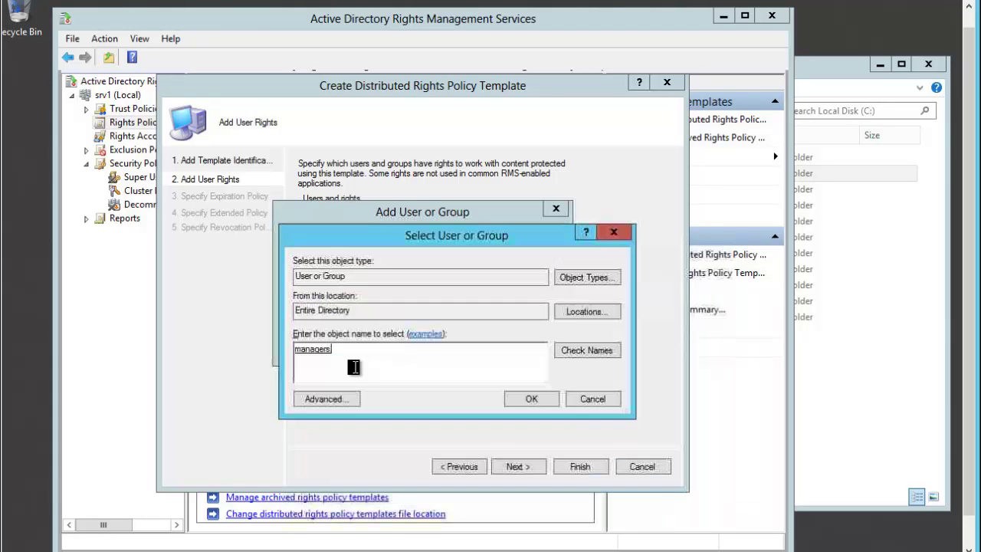
pyautogui.click(532, 400)
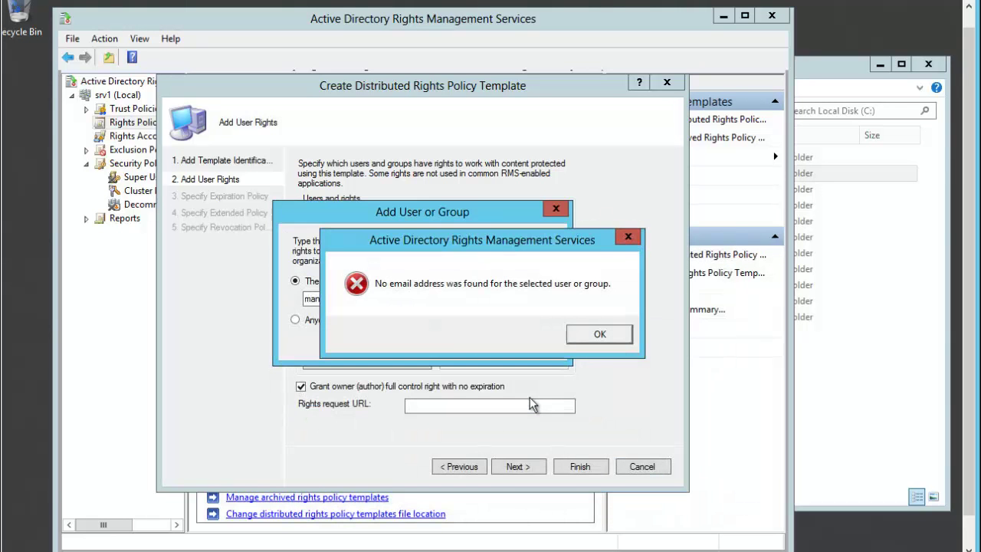
pyautogui.click(599, 336)
pyautogui.click(843, 368)
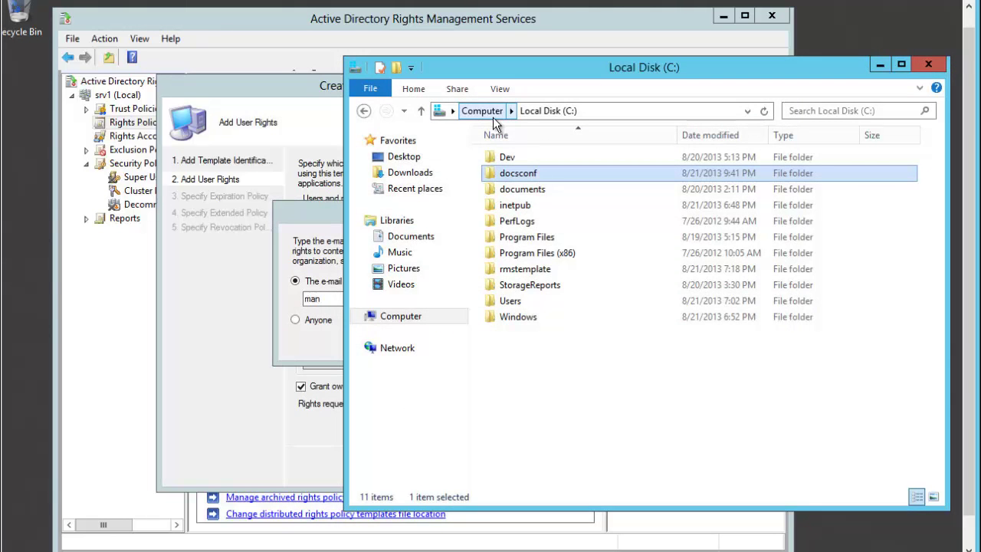
# Launch Active Directory Users and Computers and show the Managers container
pyautogui.click(323, 226)
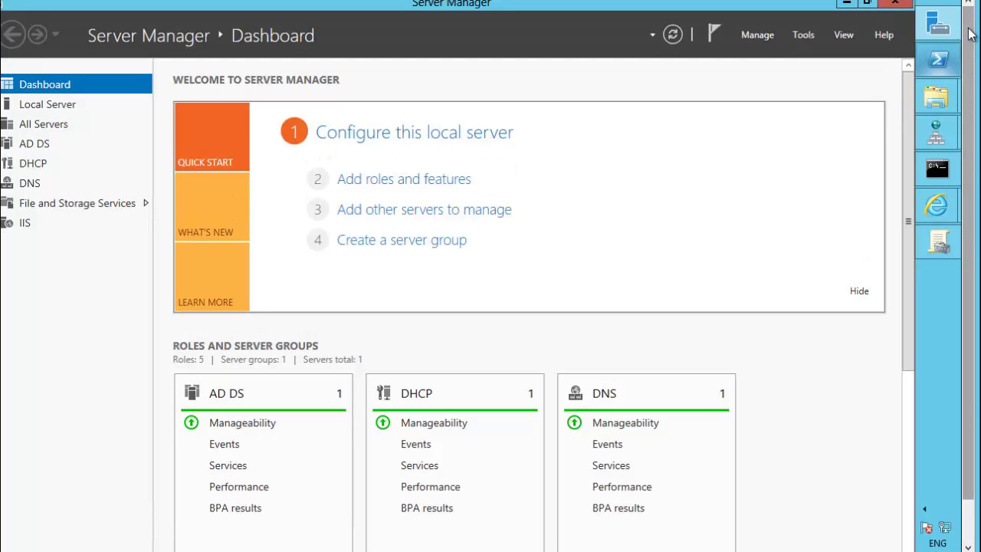
pyautogui.moveTo(937, 14)
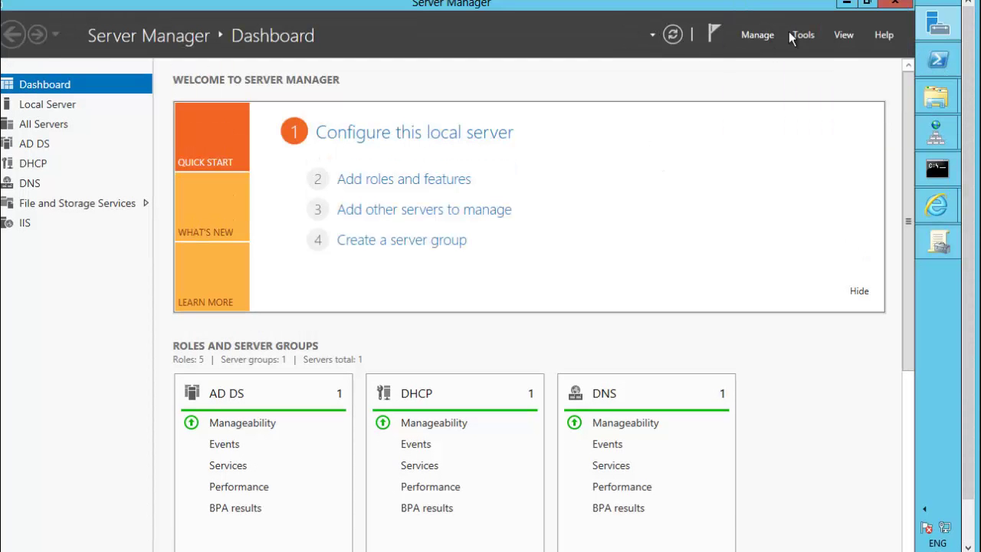
pyautogui.click(802, 34)
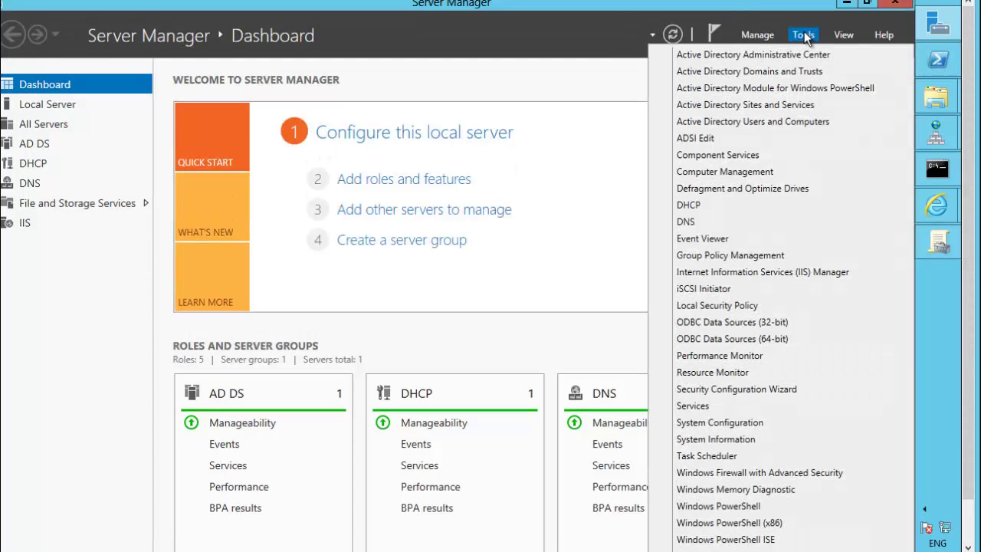
pyautogui.click(748, 121)
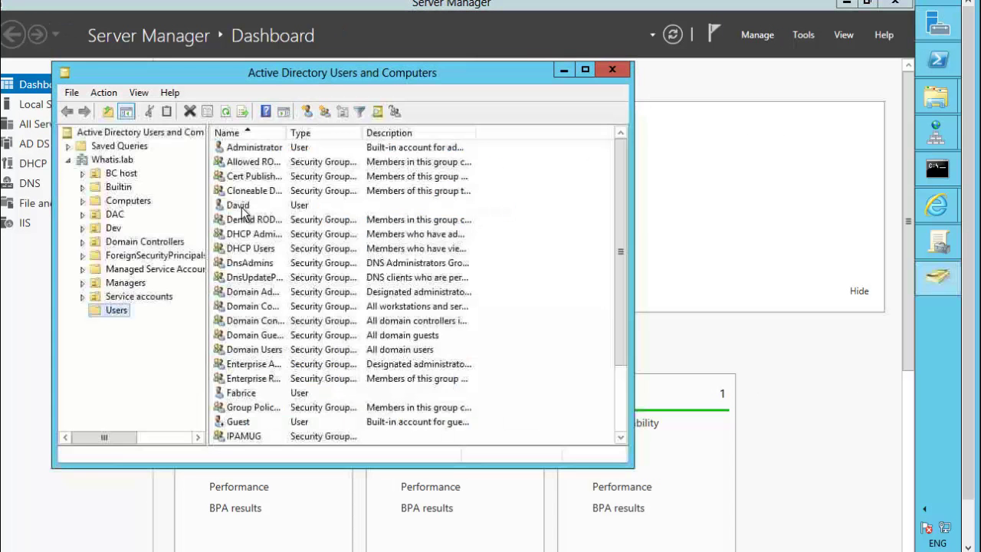
pyautogui.click(127, 284)
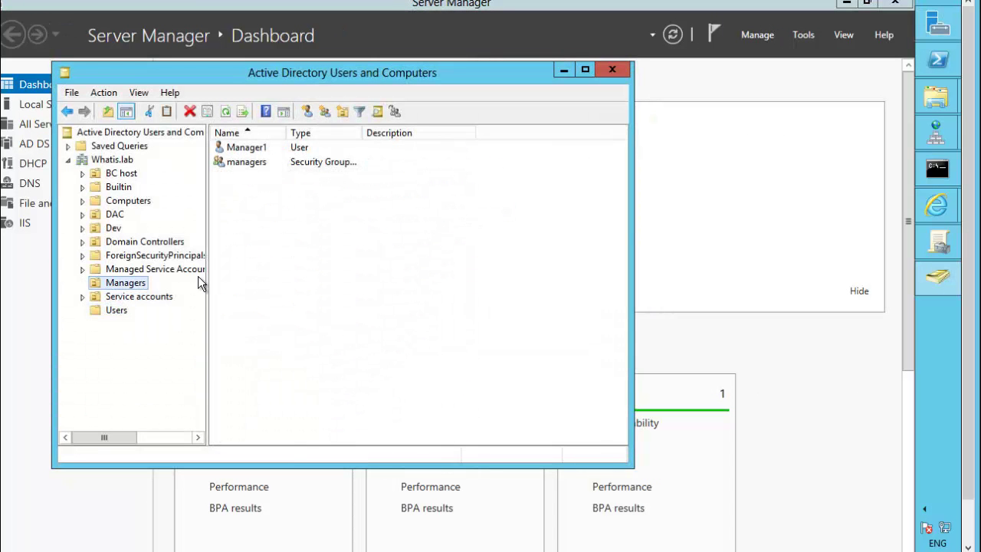
# Enter an e-mail address in the managers group's properties, save, and close the console
pyautogui.rightClick(258, 169)
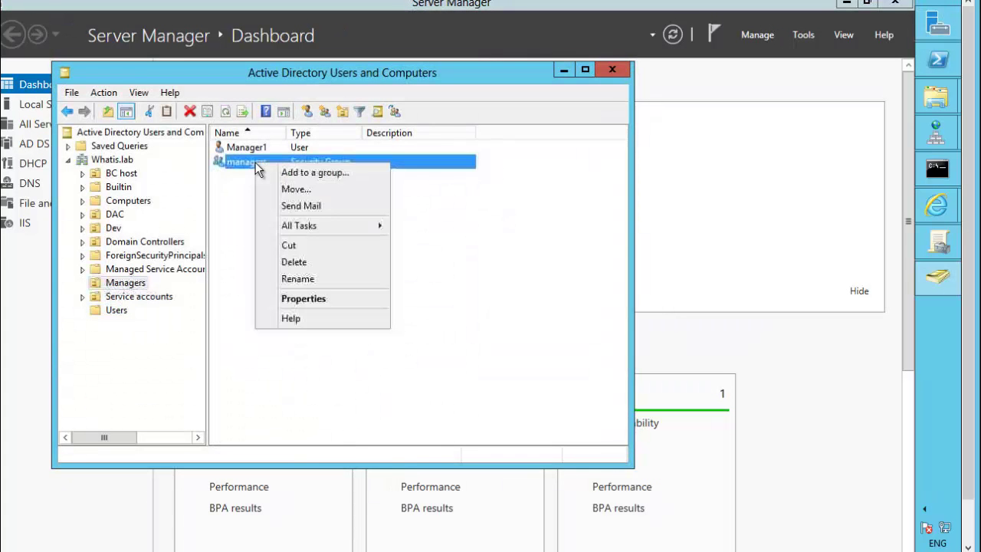
pyautogui.click(327, 299)
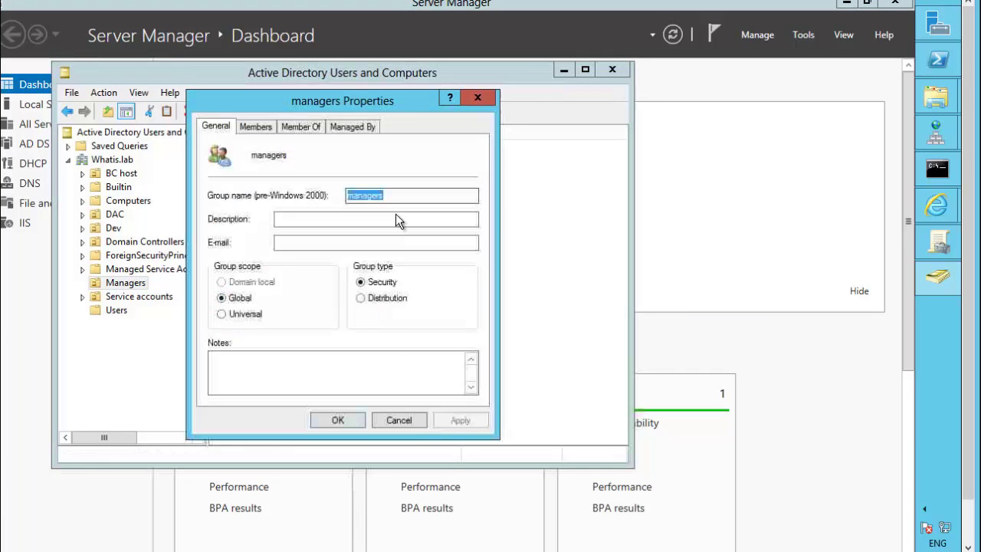
pyautogui.click(317, 243)
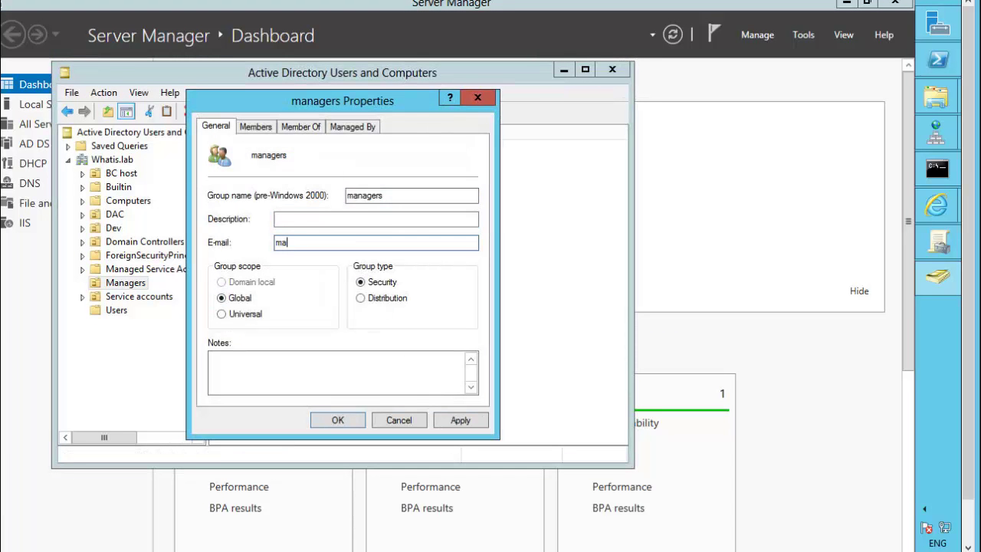
pyautogui.click(338, 420)
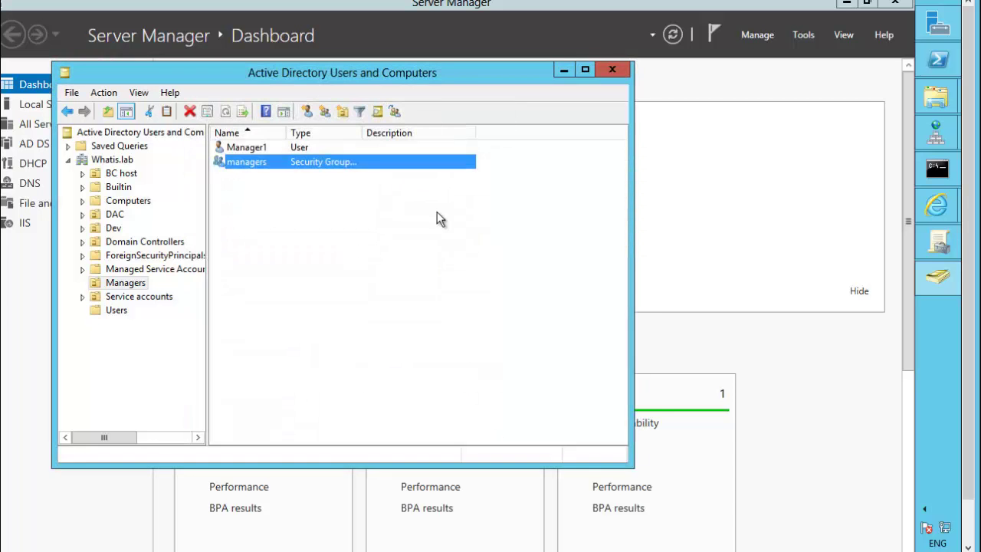
pyautogui.click(610, 67)
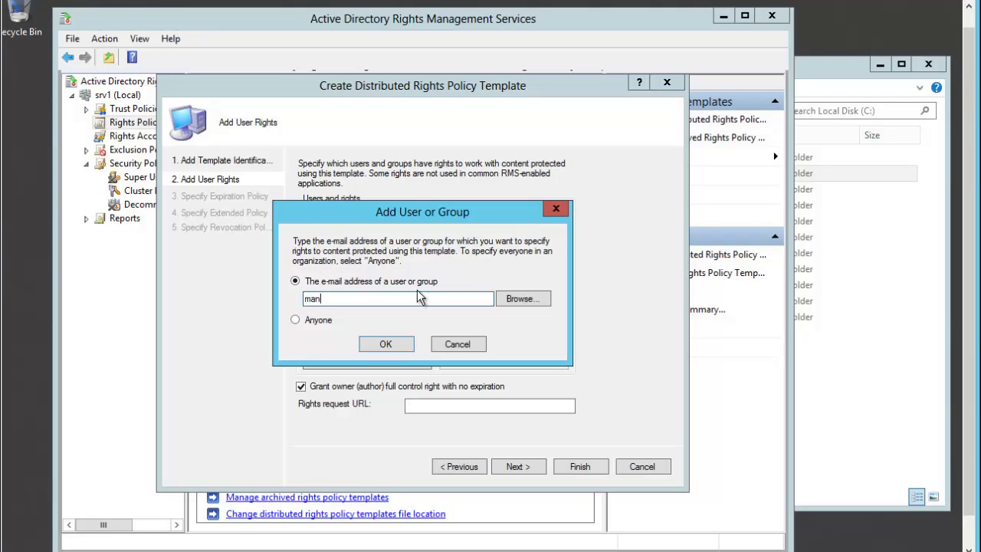
# Add the managers group to the template's users and groups
pyautogui.click(515, 299)
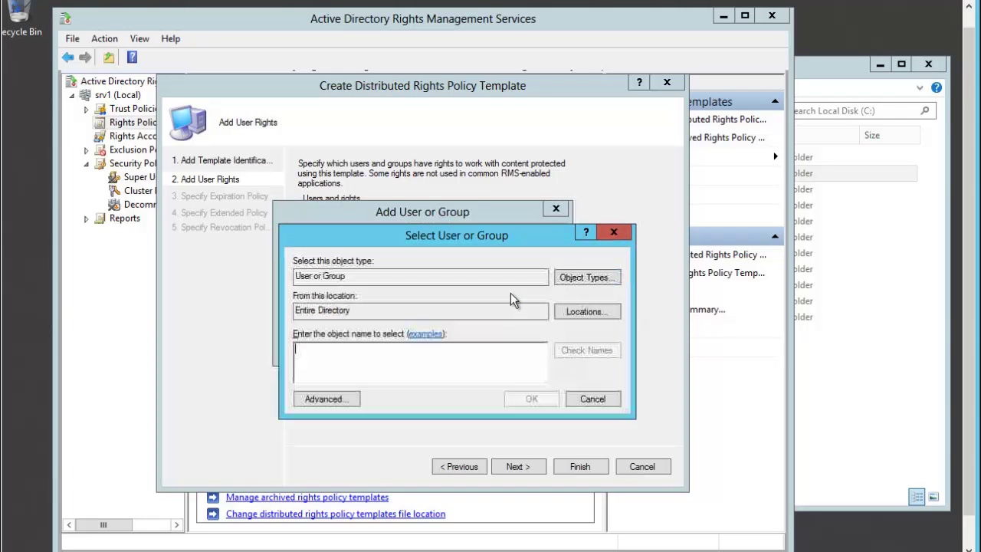
pyautogui.write('managers')
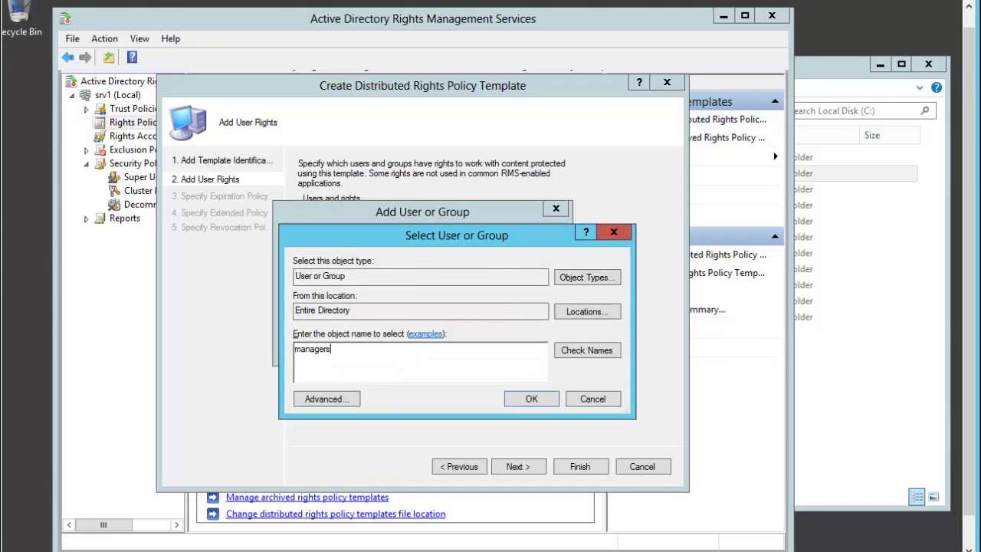
pyautogui.click(586, 352)
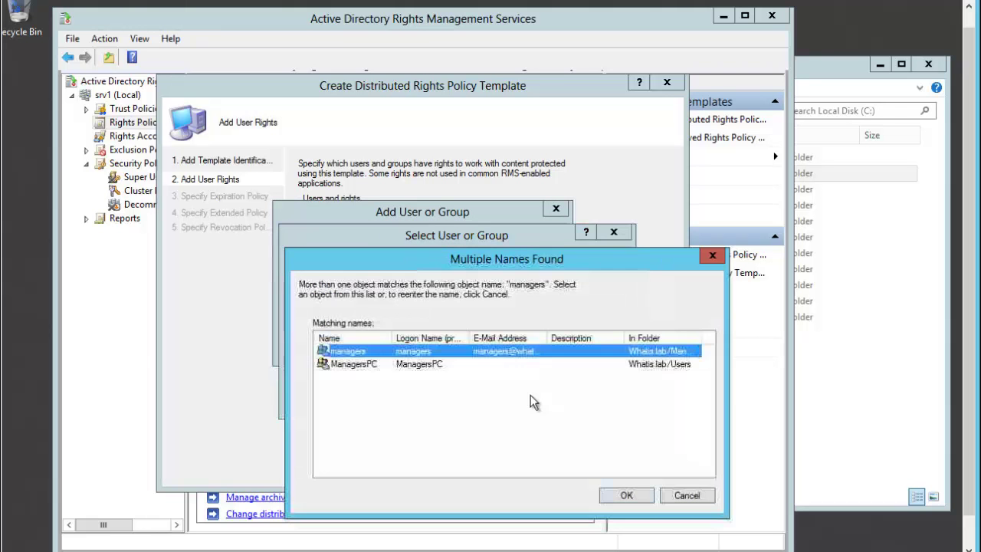
pyautogui.doubleClick(467, 351)
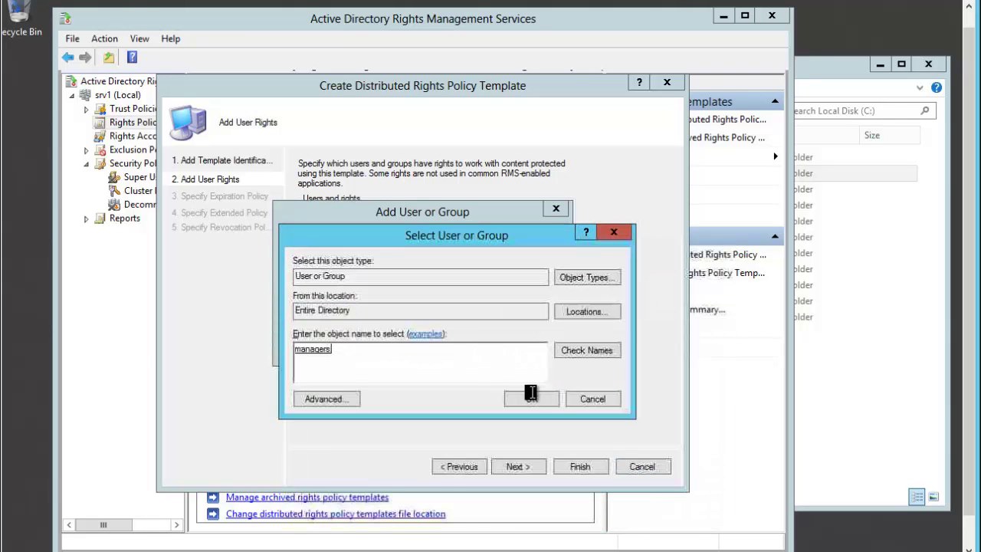
pyautogui.click(533, 399)
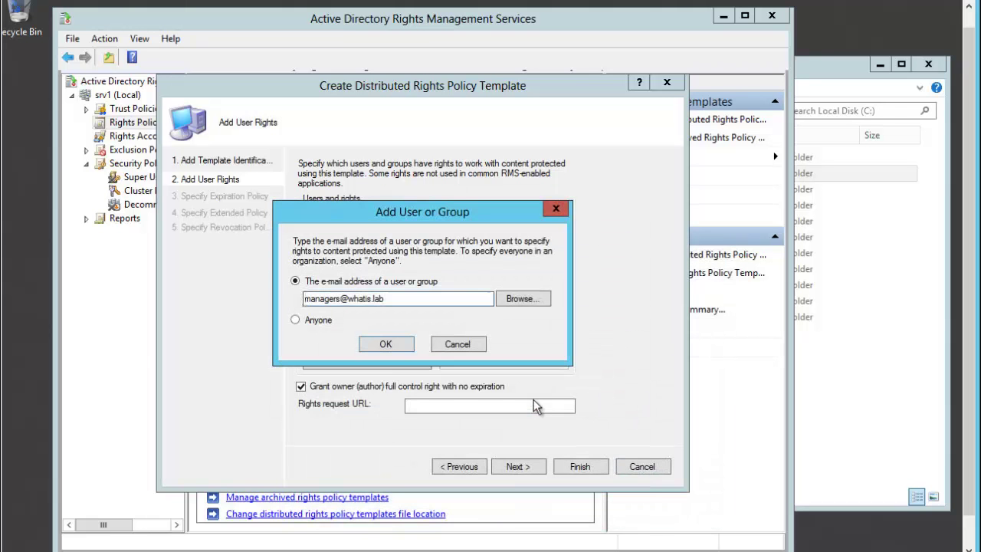
pyautogui.click(400, 349)
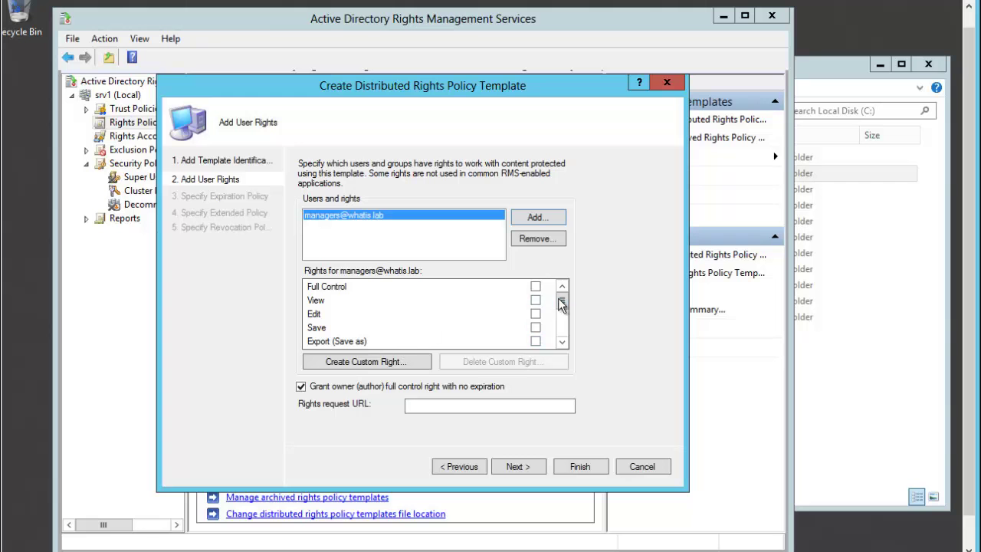
# Grant the managers group the View Rights right, toggling several other rights checkboxes
pyautogui.moveTo(562, 305); pyautogui.dragTo(563, 346)
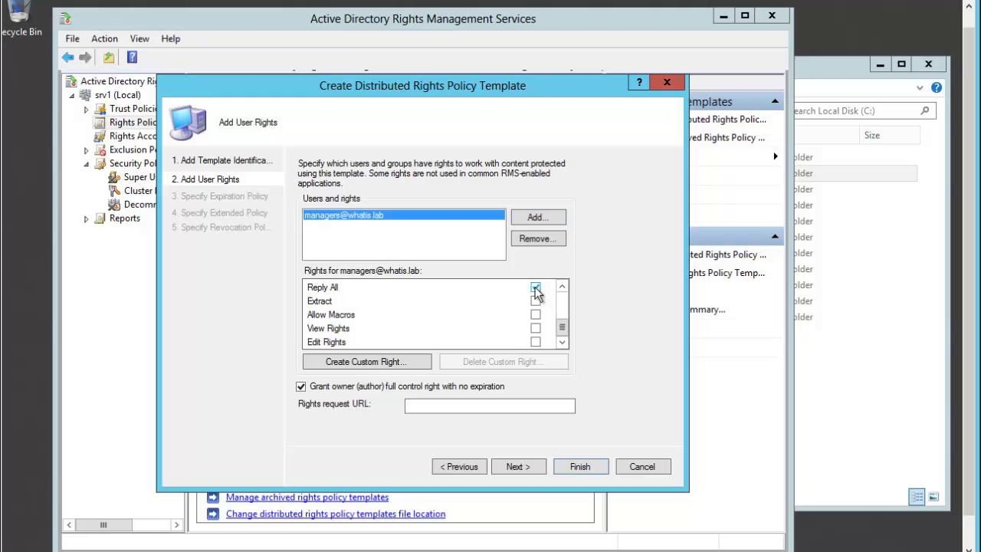
pyautogui.click(535, 328)
pyautogui.click(562, 287)
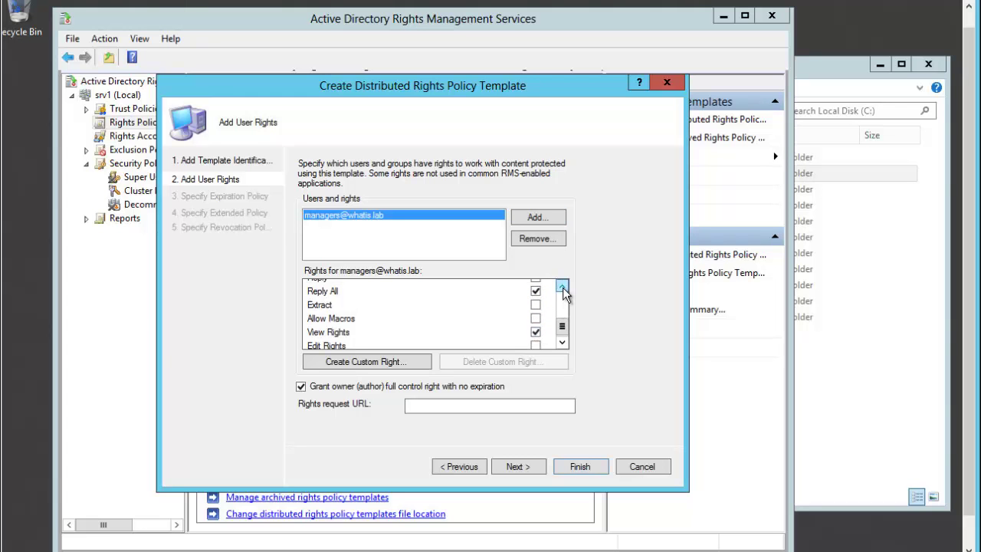
pyautogui.click(562, 287)
pyautogui.click(563, 288)
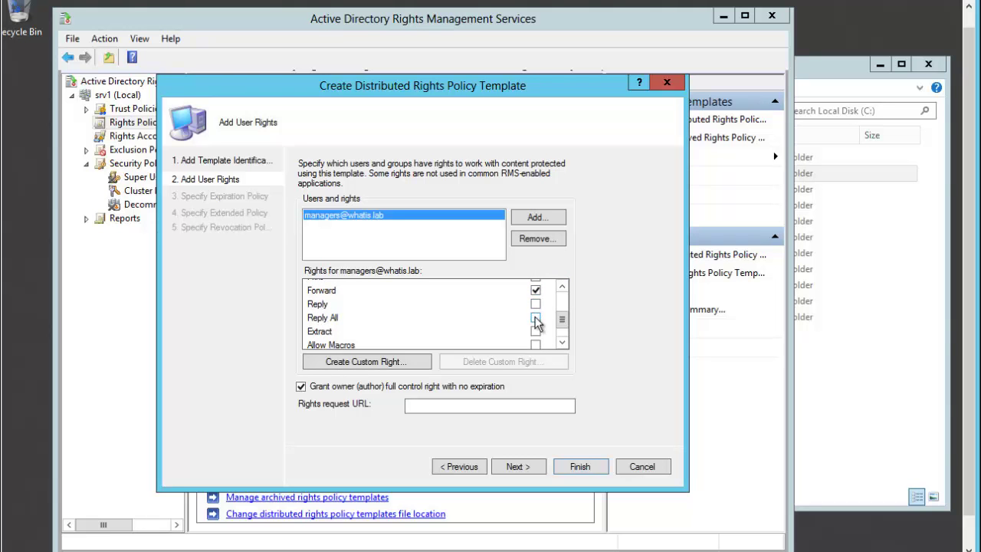
pyautogui.click(563, 288)
pyautogui.click(563, 287)
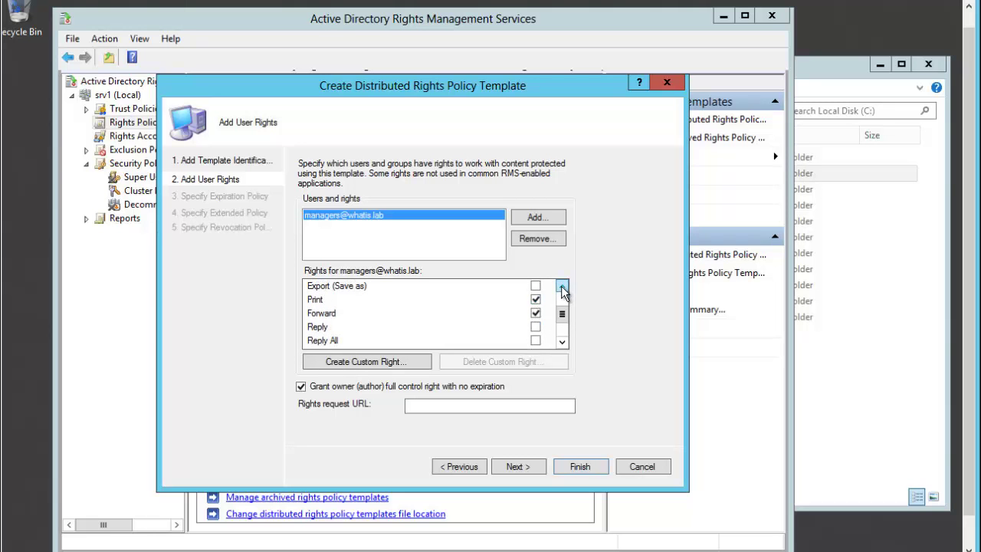
pyautogui.click(563, 288)
pyautogui.click(563, 288)
pyautogui.click(562, 288)
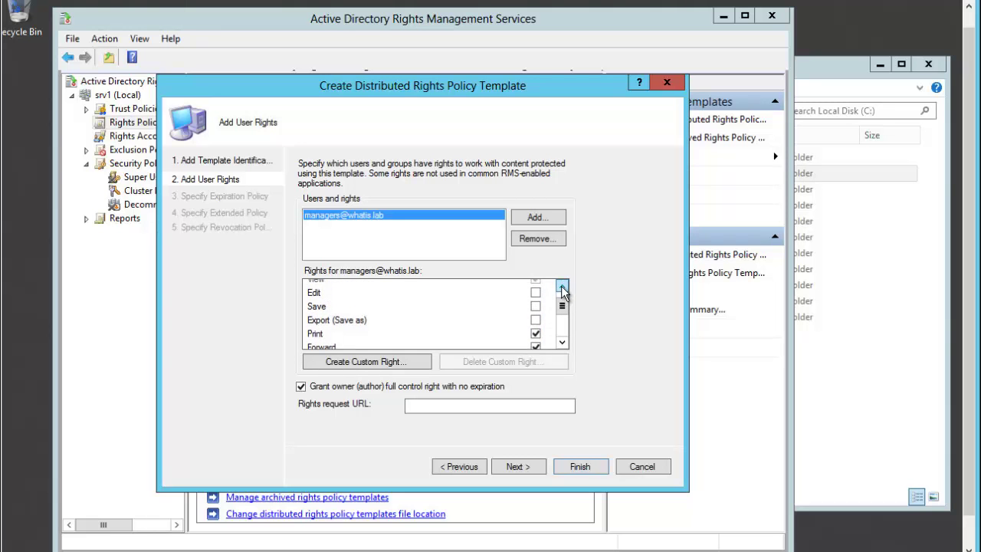
pyautogui.click(563, 288)
pyautogui.click(562, 288)
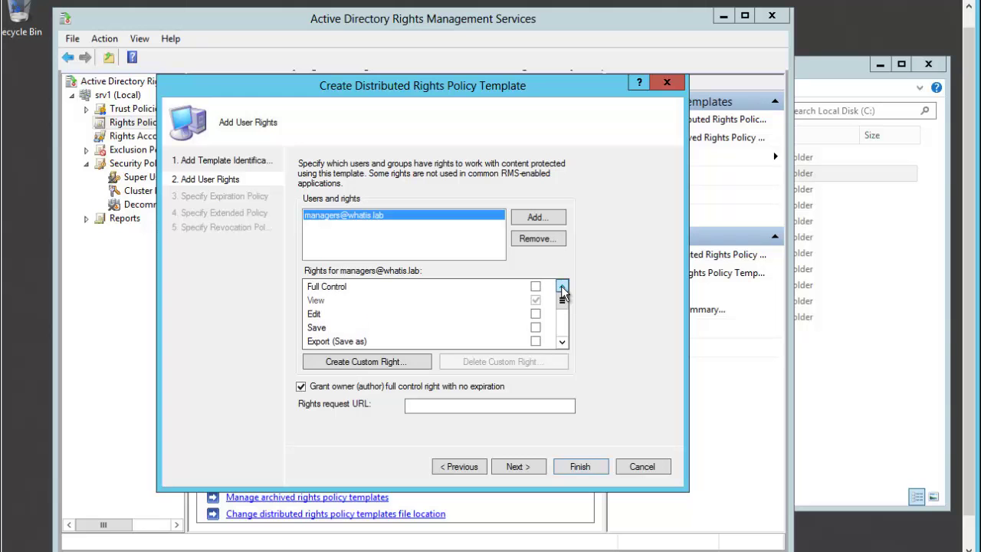
pyautogui.click(563, 345)
pyautogui.click(562, 344)
pyautogui.click(563, 344)
pyautogui.click(562, 344)
pyautogui.click(562, 344)
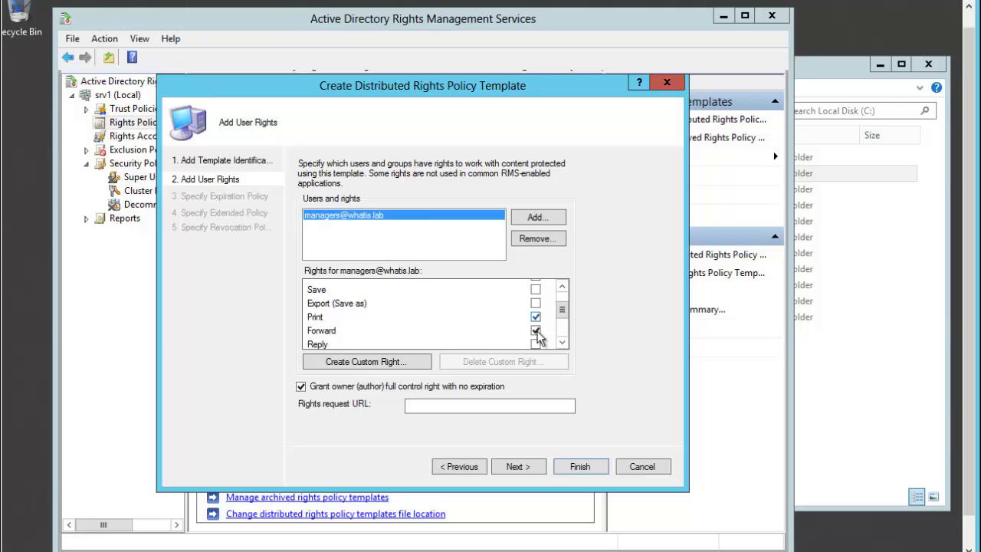
# Toggle the Forward and Print rights and tick Edit Rights for the managers group
pyautogui.click(535, 331)
pyautogui.click(535, 317)
pyautogui.moveTo(563, 310); pyautogui.dragTo(563, 344)
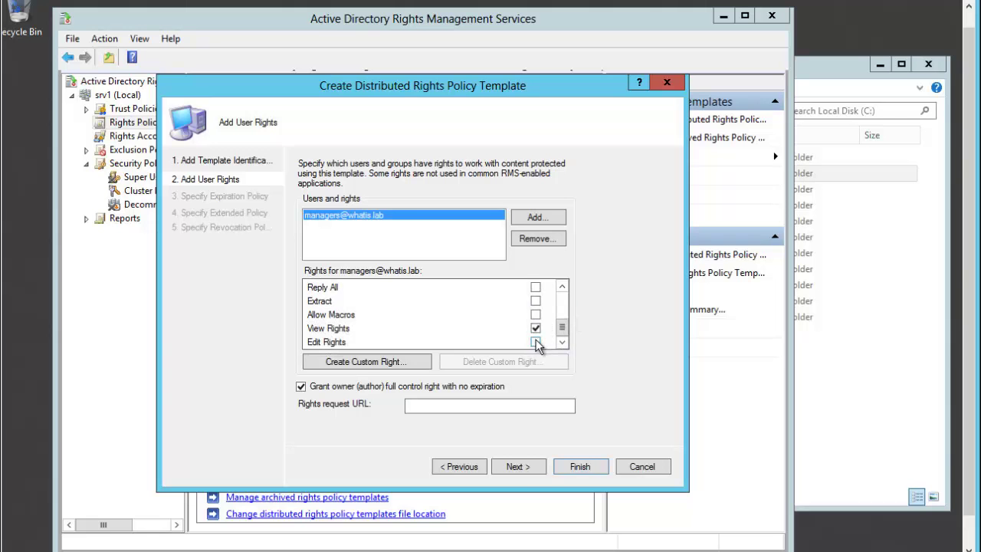
pyautogui.click(535, 342)
# Keep default expiration, extended and revocation policies and finish the pas forwarder template
pyautogui.click(512, 471)
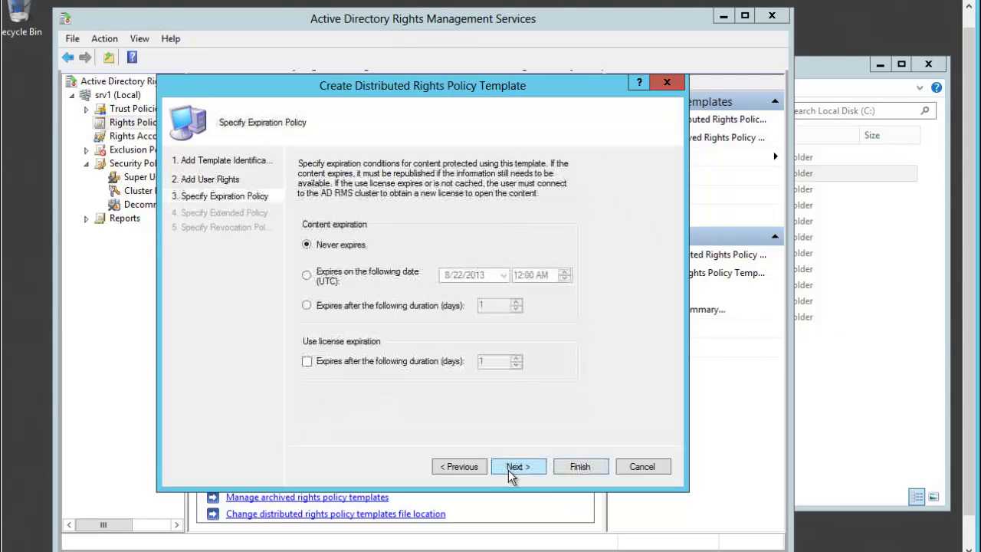
pyautogui.click(525, 473)
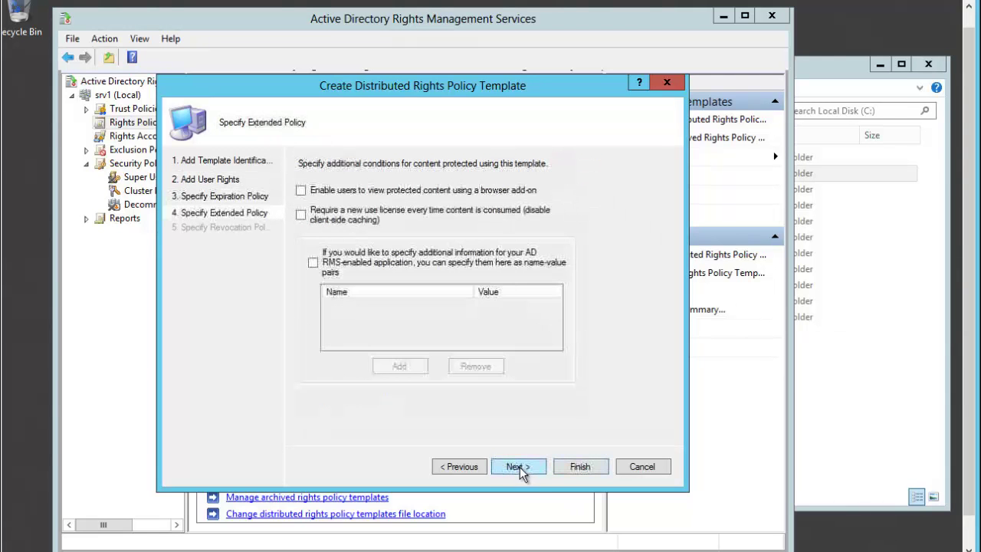
pyautogui.click(523, 470)
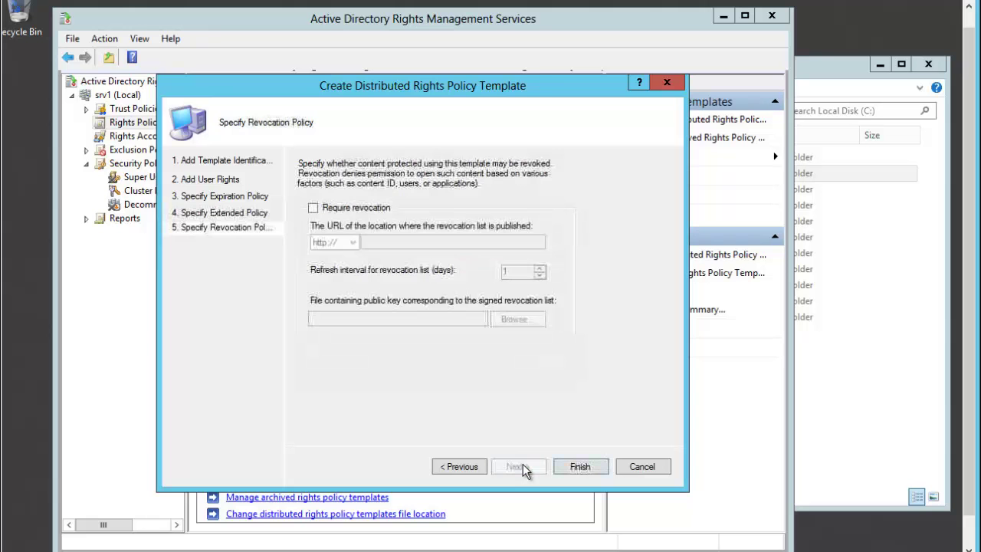
pyautogui.click(573, 467)
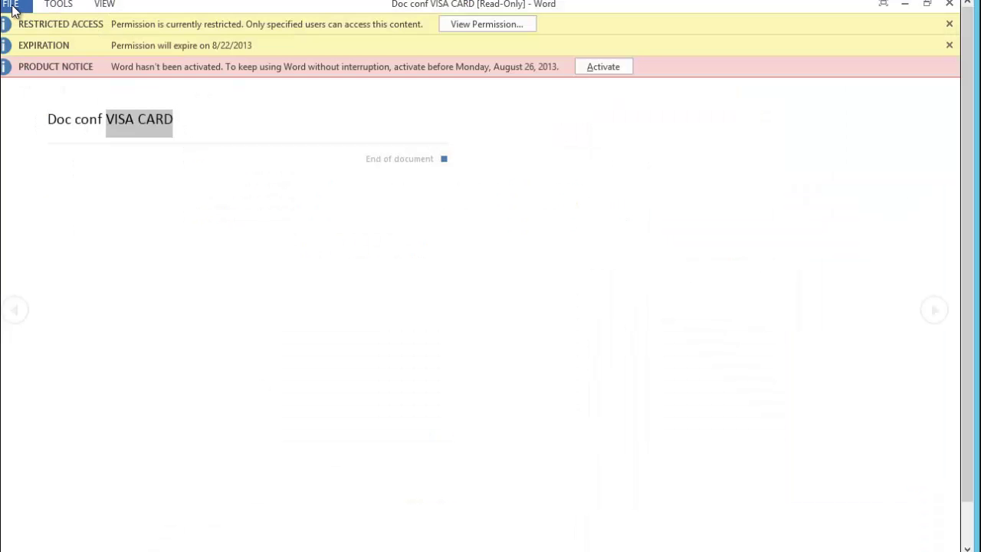
# Create a new blank document from Word's File menu
pyautogui.click(14, 6)
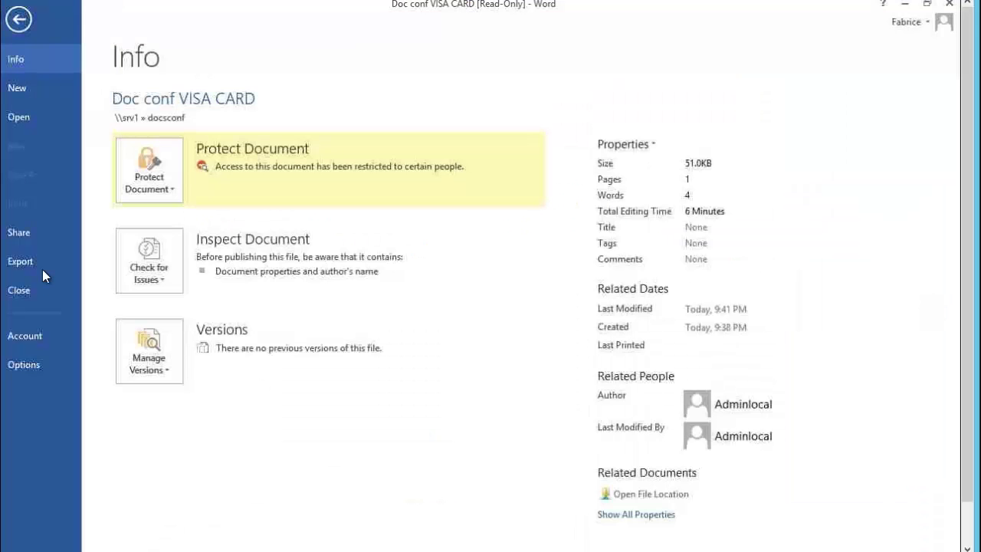
pyautogui.press('Escape')
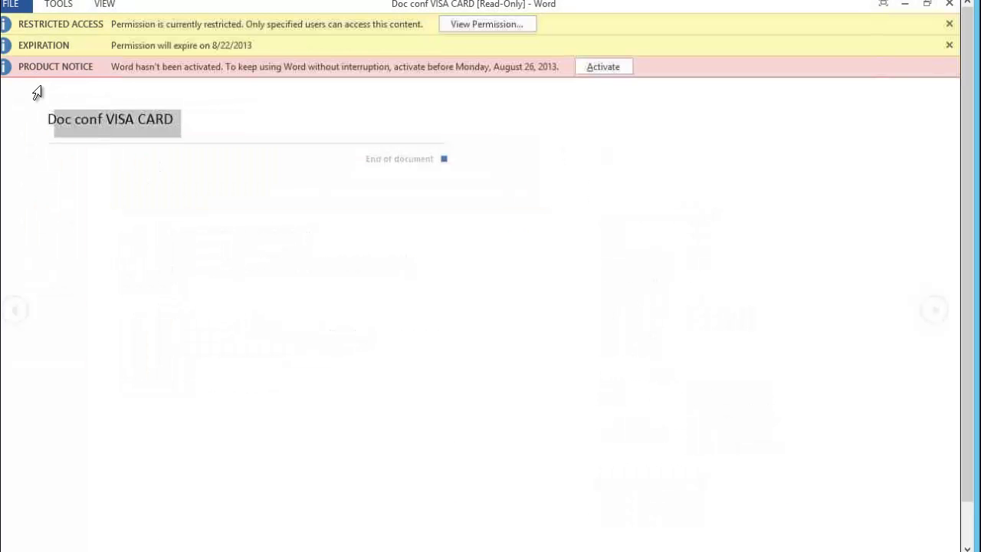
pyautogui.click(14, 8)
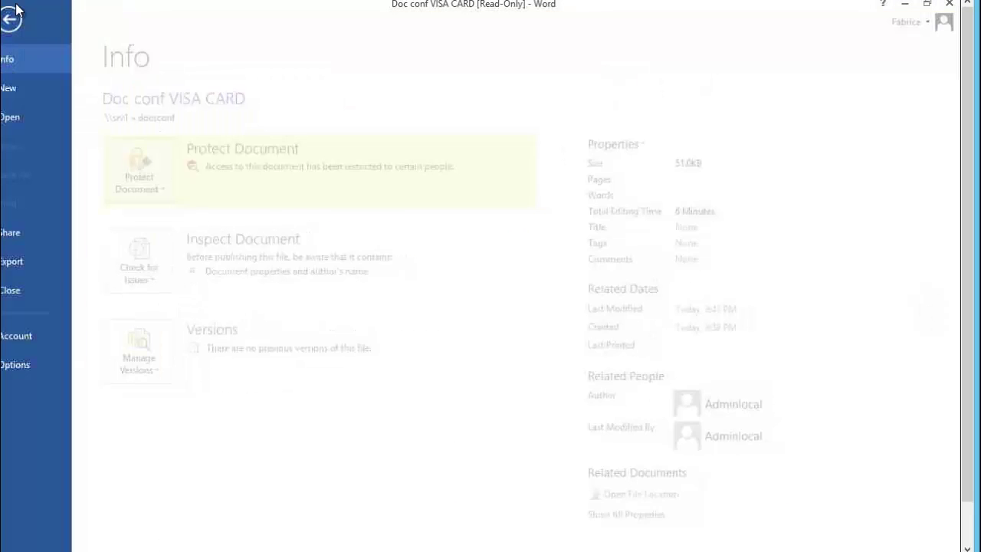
pyautogui.click(19, 90)
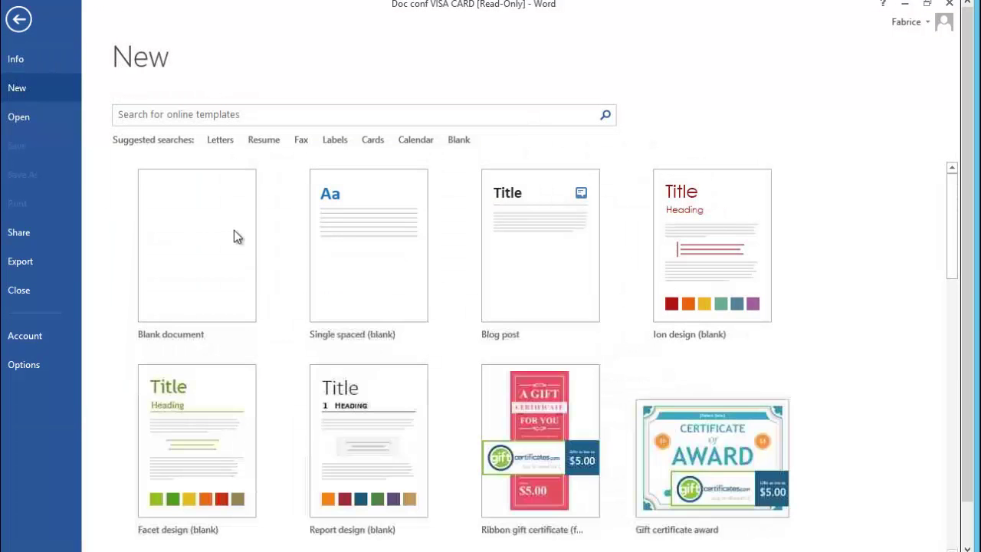
pyautogui.click(236, 236)
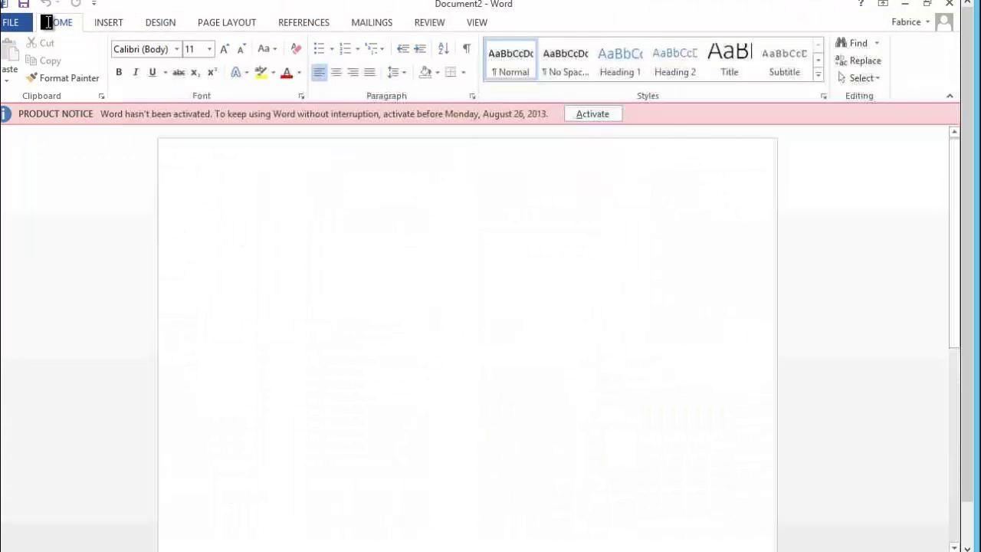
# Review the Restrict Access templates under Protect Document, including WHatis_RO, without applying one
pyautogui.click(10, 23)
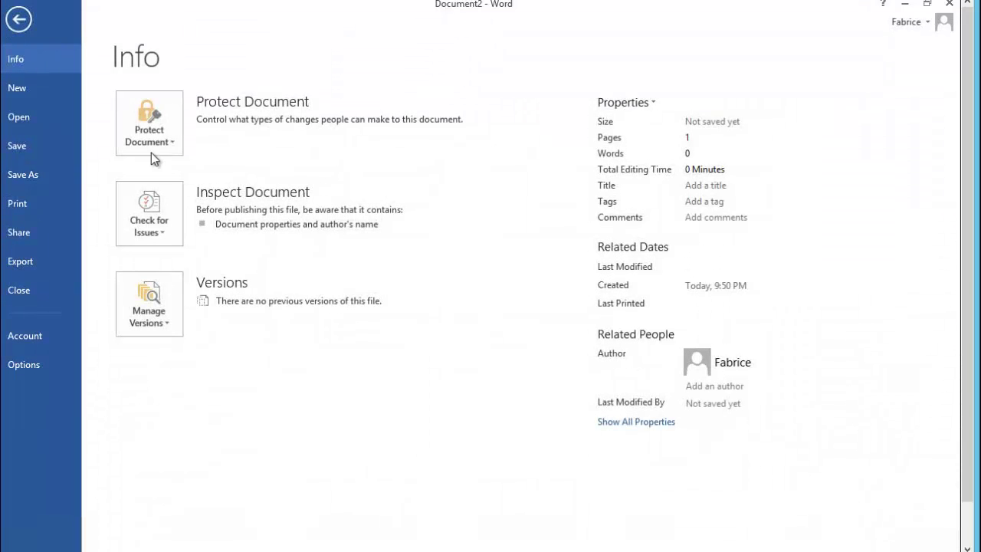
pyautogui.click(172, 145)
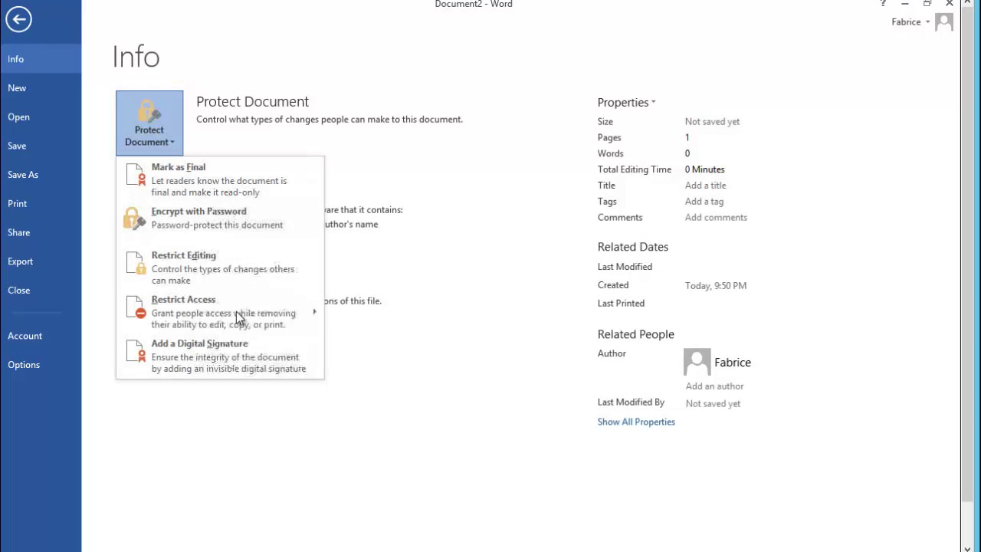
pyautogui.moveTo(251, 321)
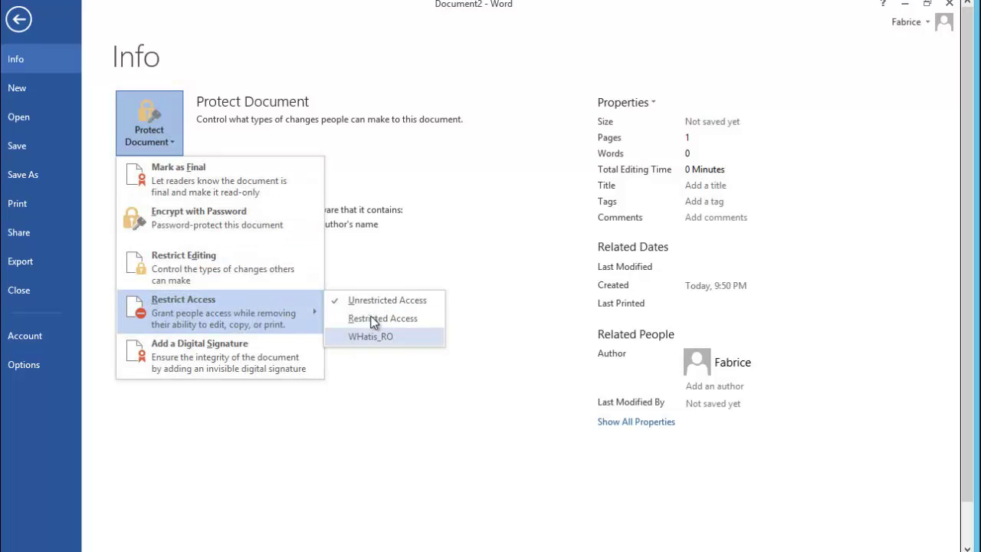
pyautogui.click(398, 456)
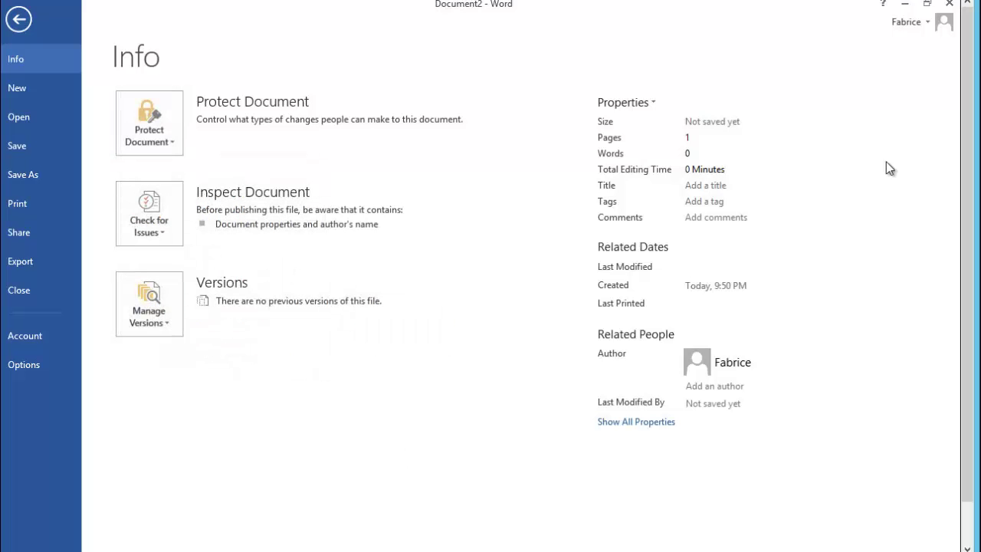